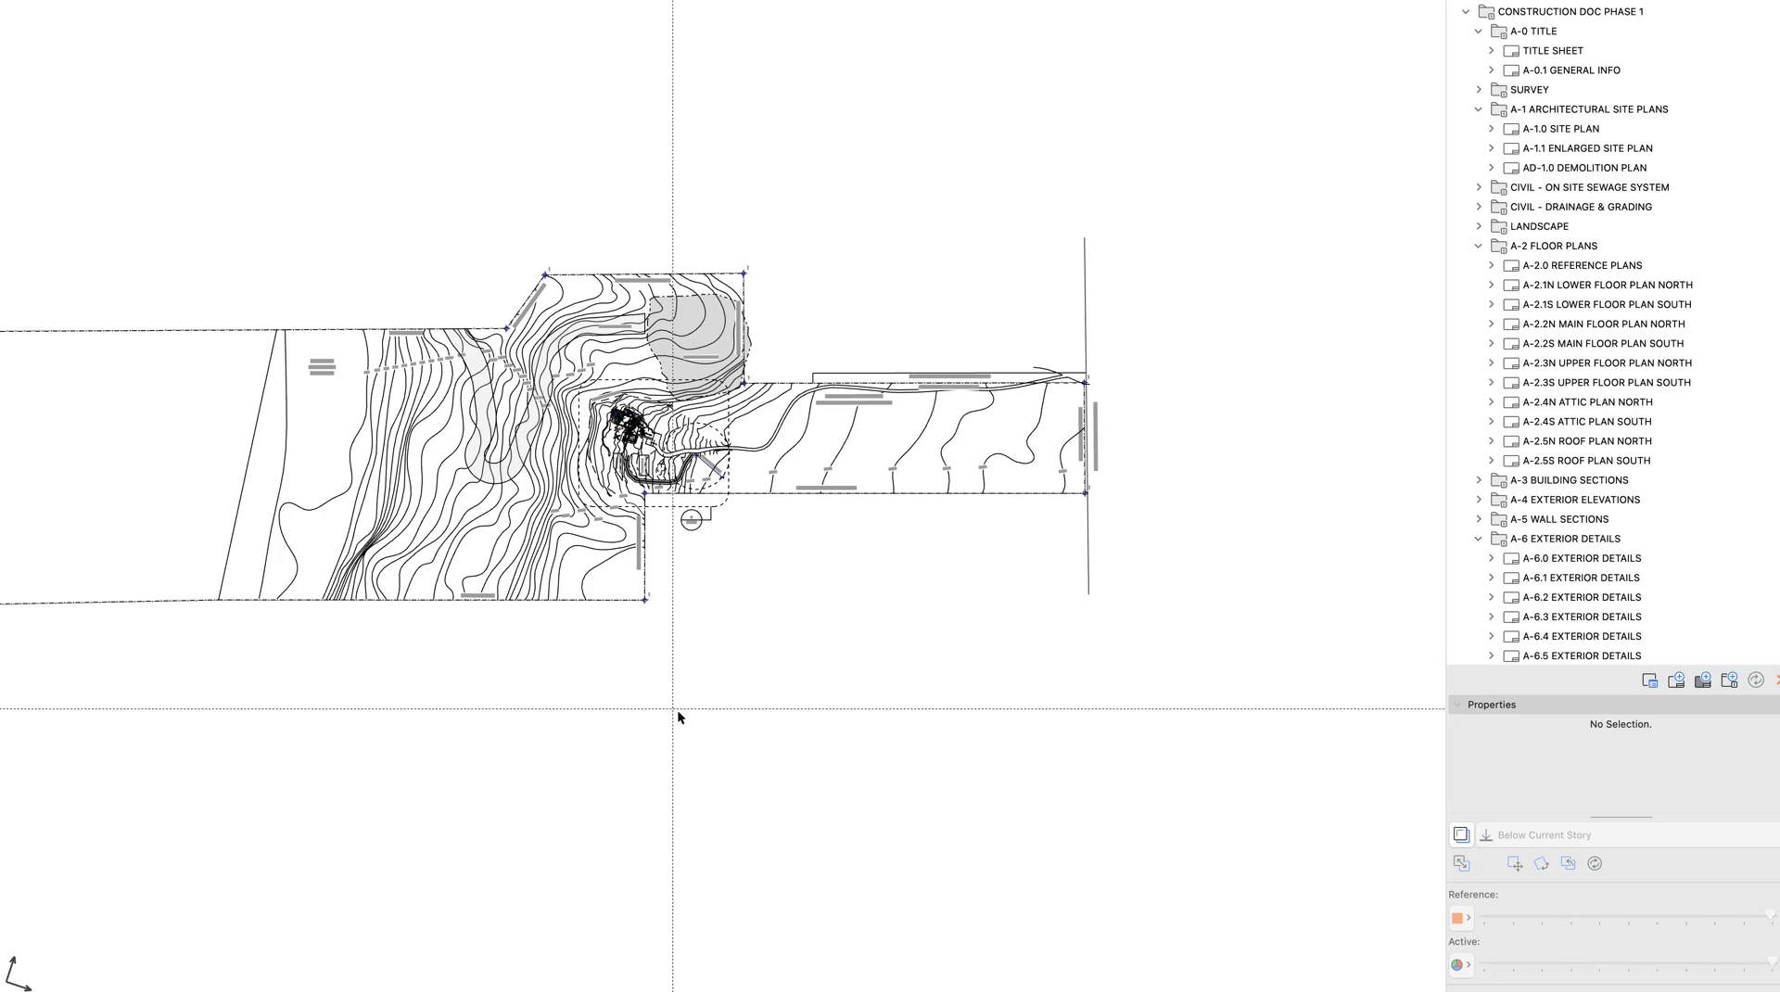
Select all the site plan elements on the main floor plan and review their element types in the Edit Selection Set dialog
middle_click_drag(721, 724, 892, 821)
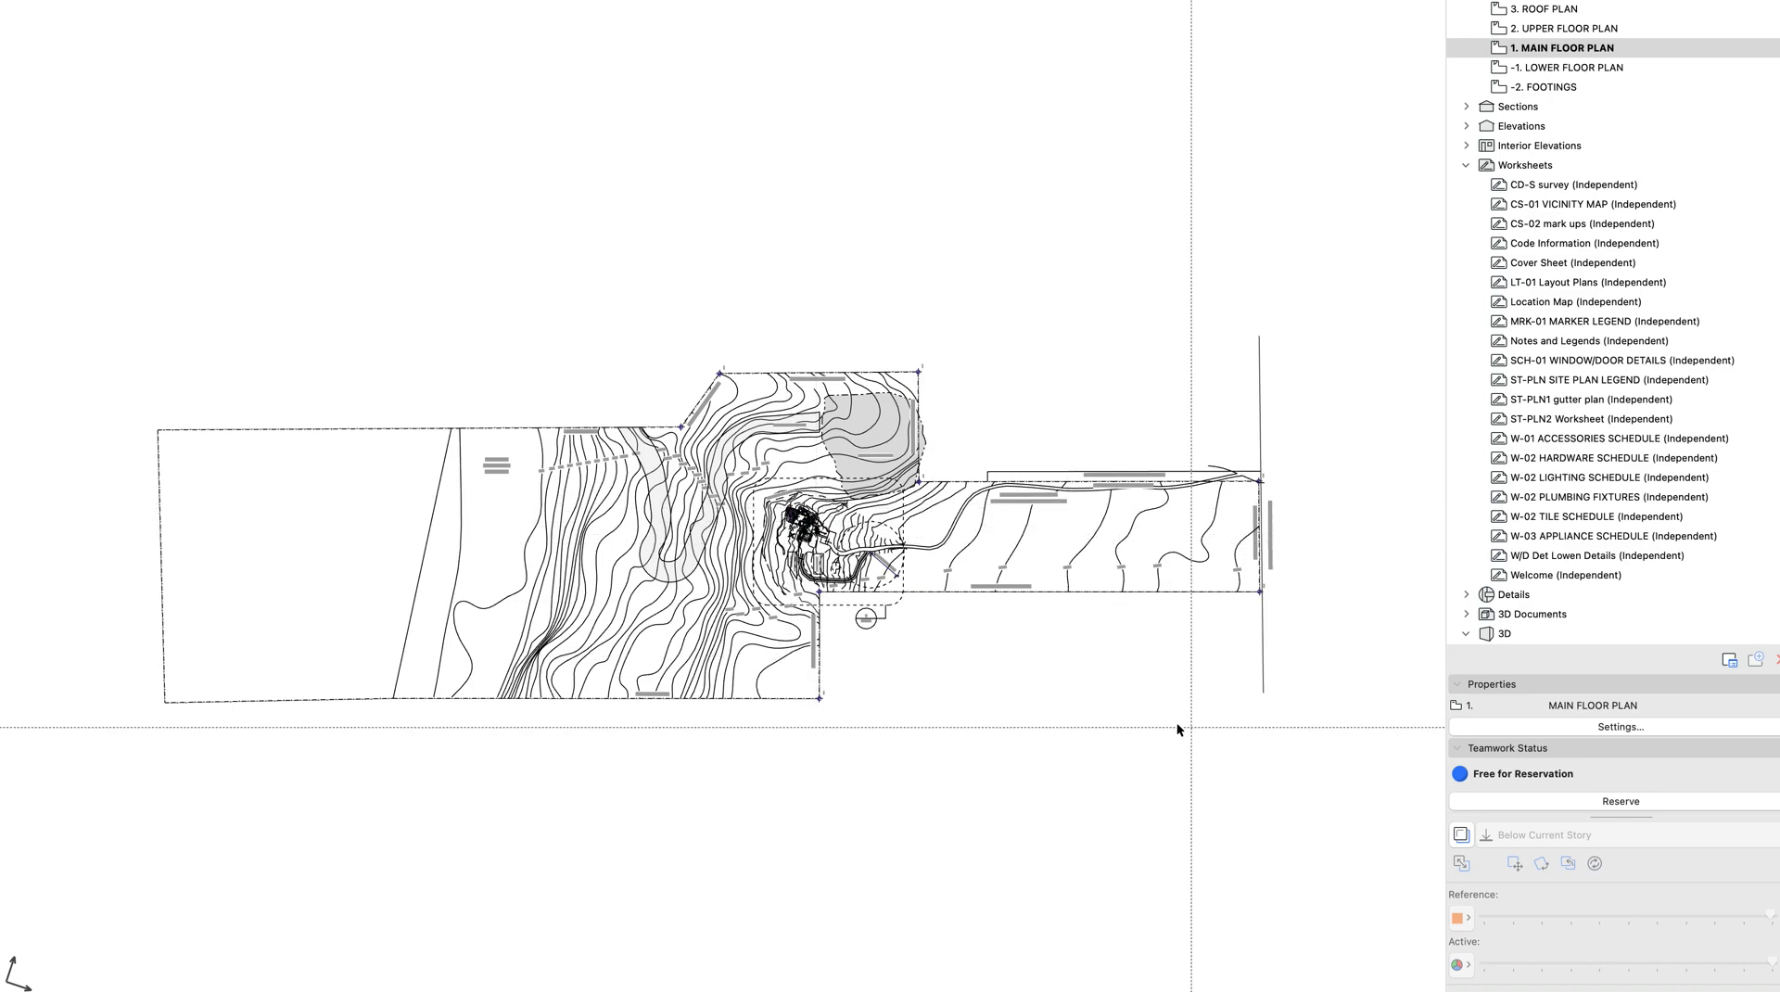
left_click(1287, 767)
left_click(127, 278)
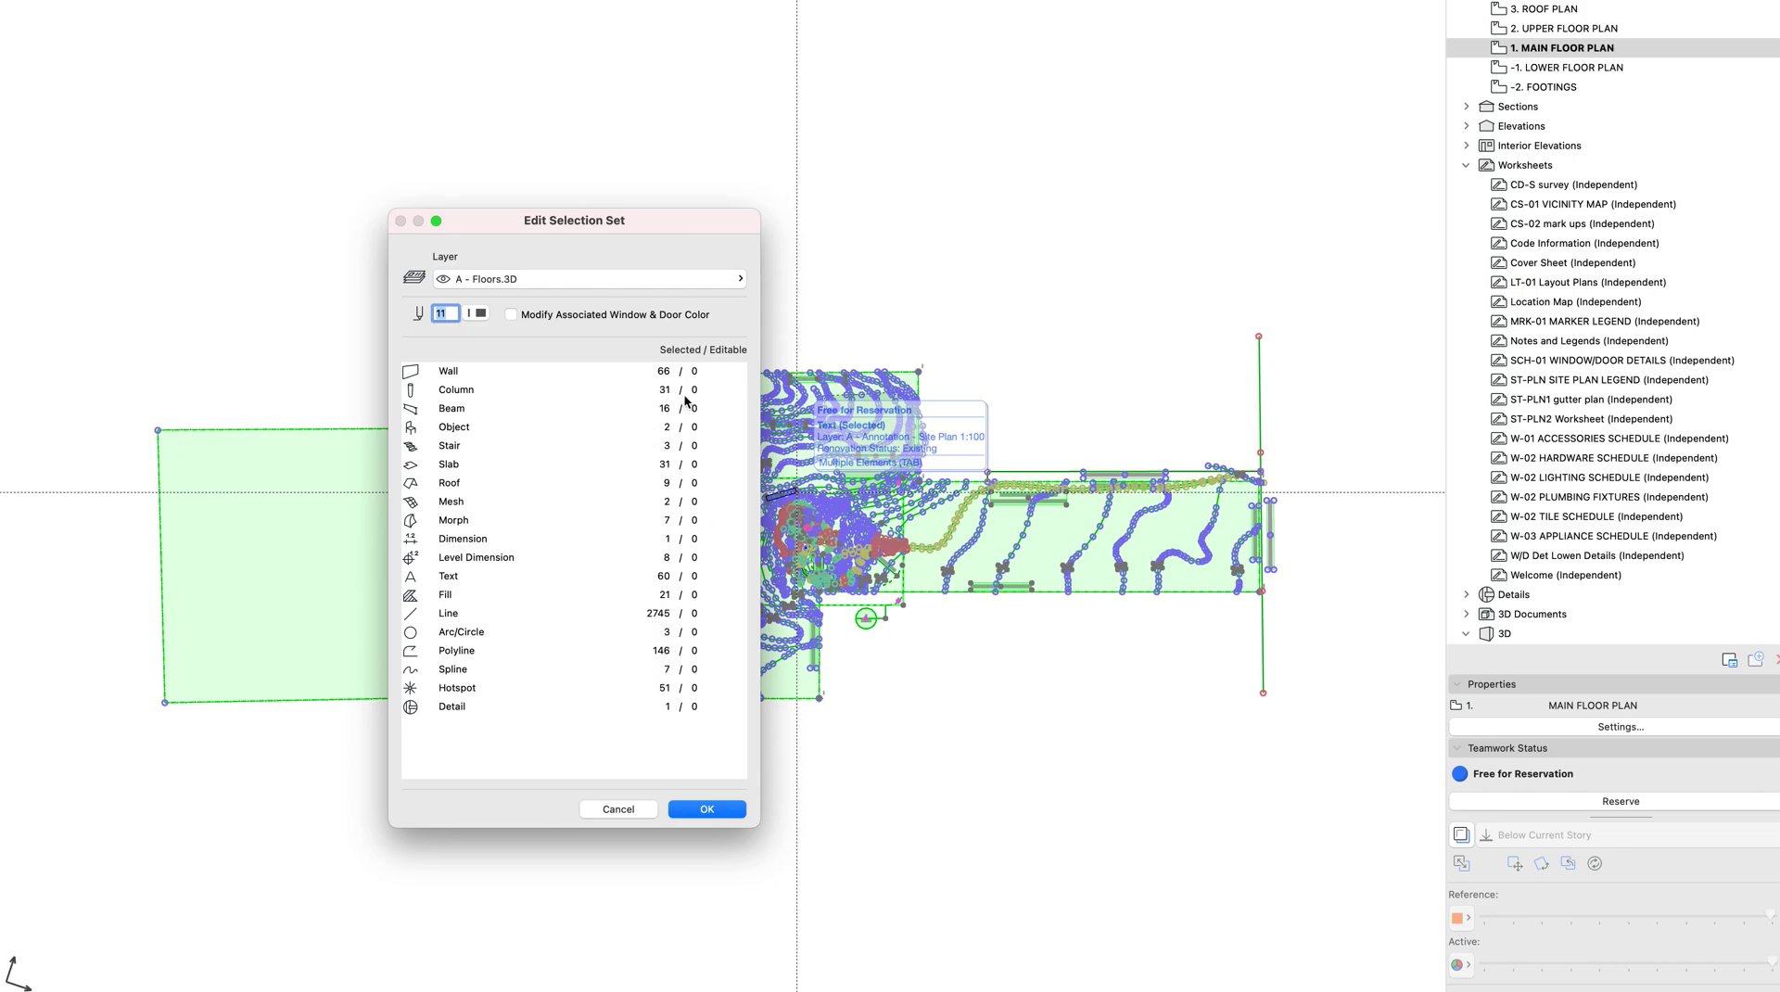
left_click_drag(697, 227, 551, 226)
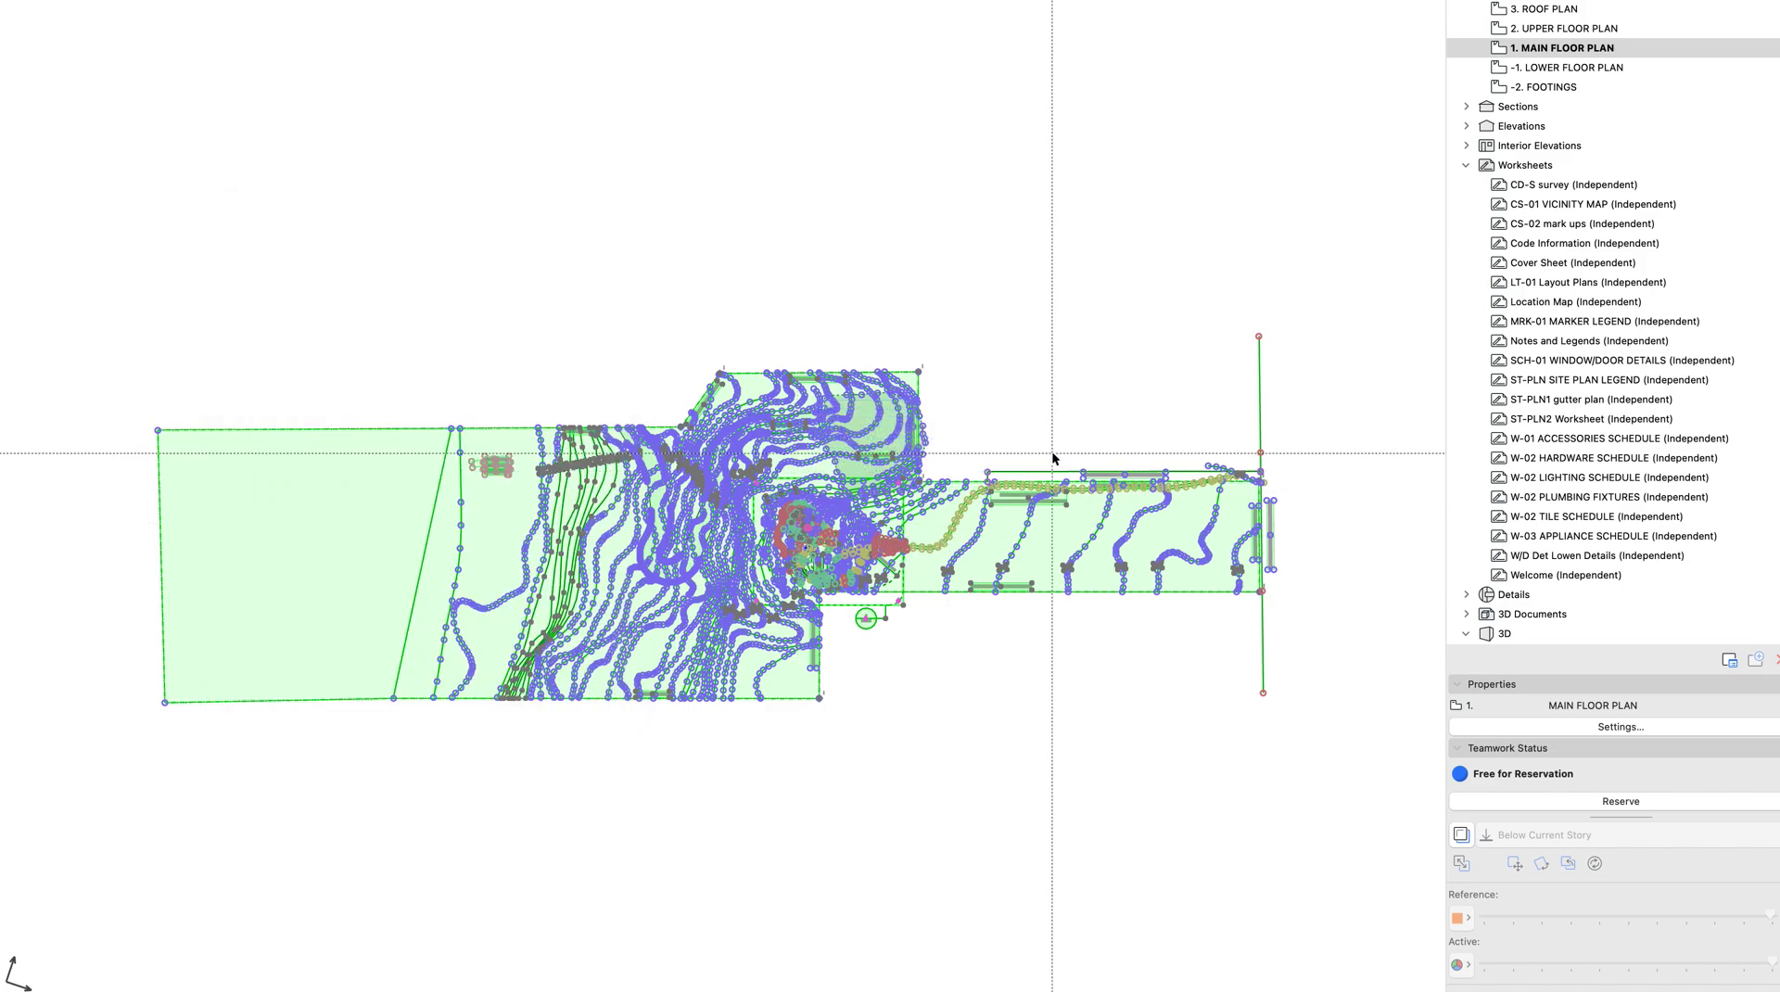
left_click(893, 559)
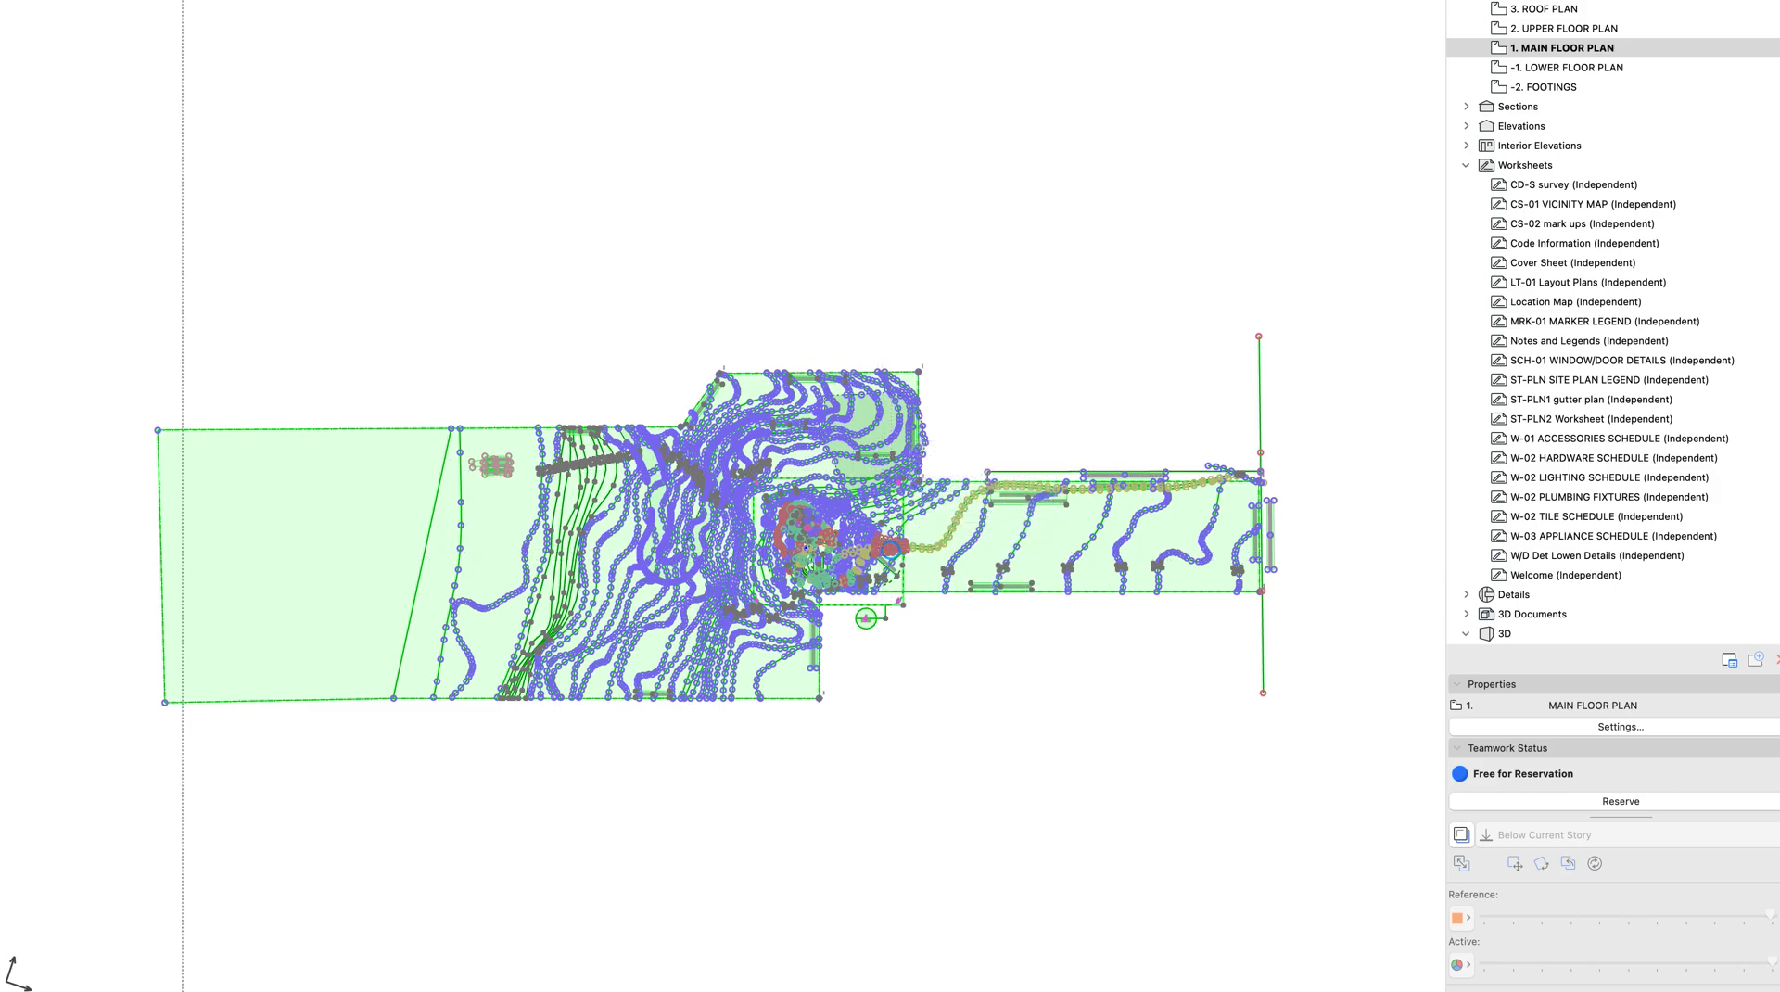
left_click(0, 0)
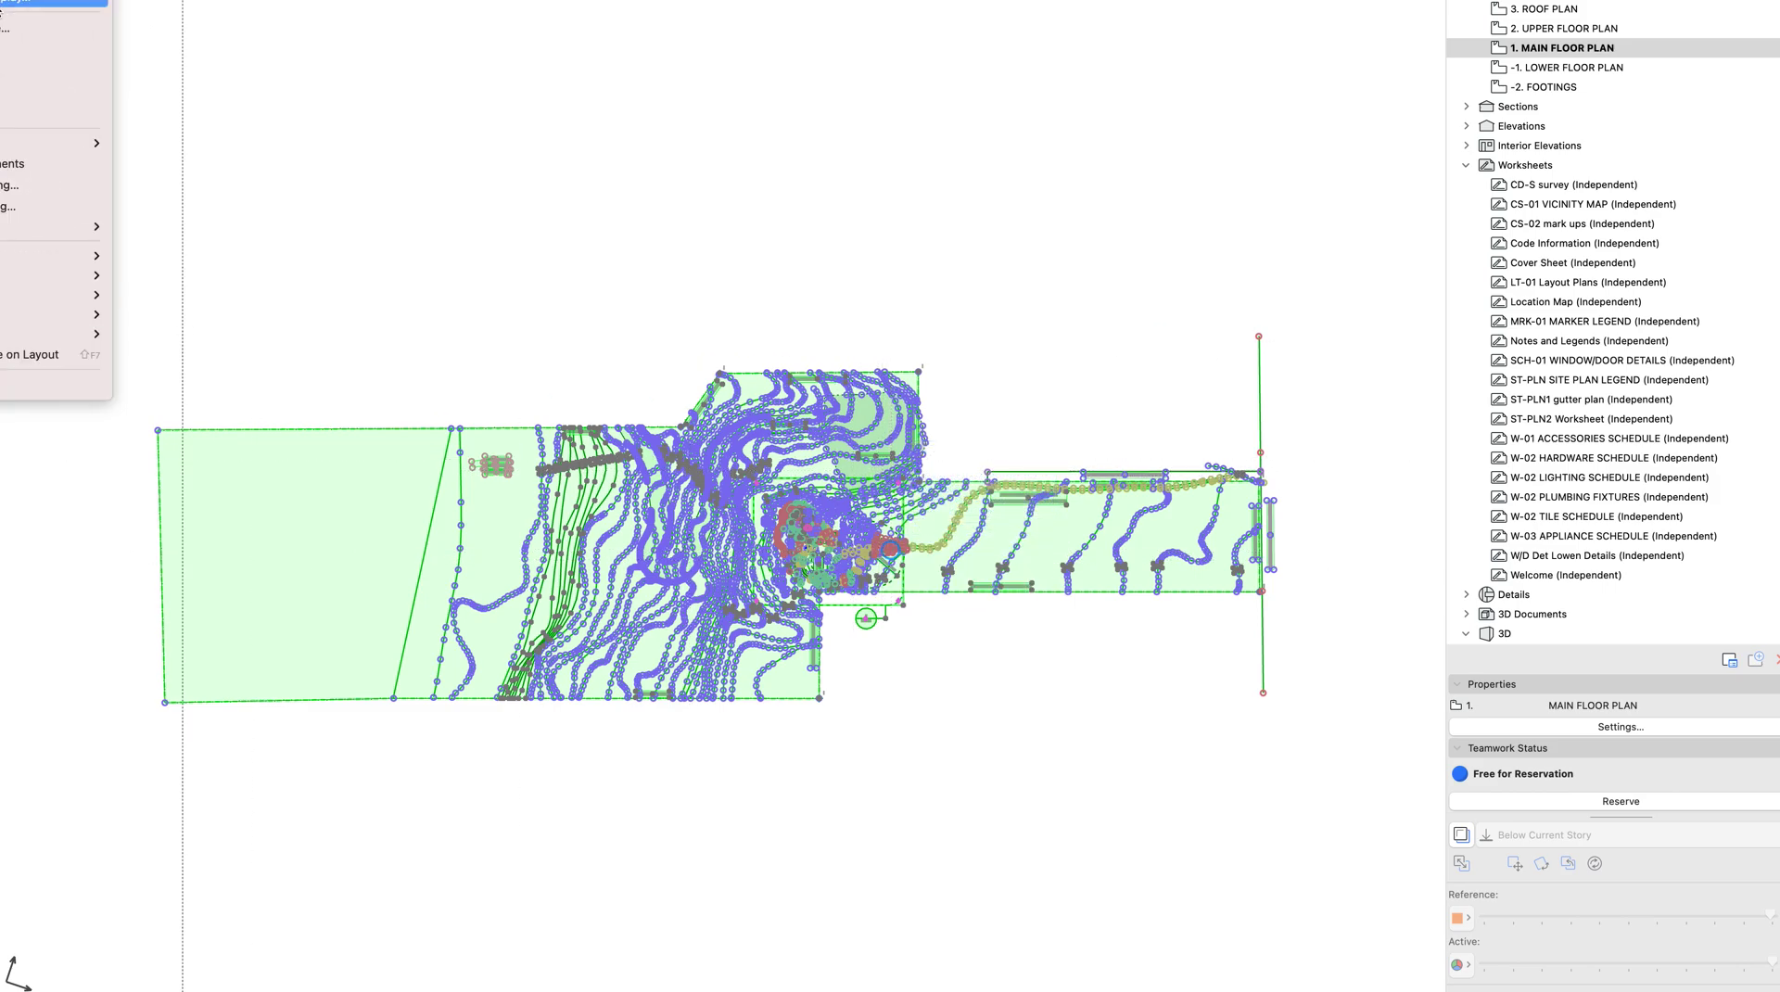
mouse_move(55, 2)
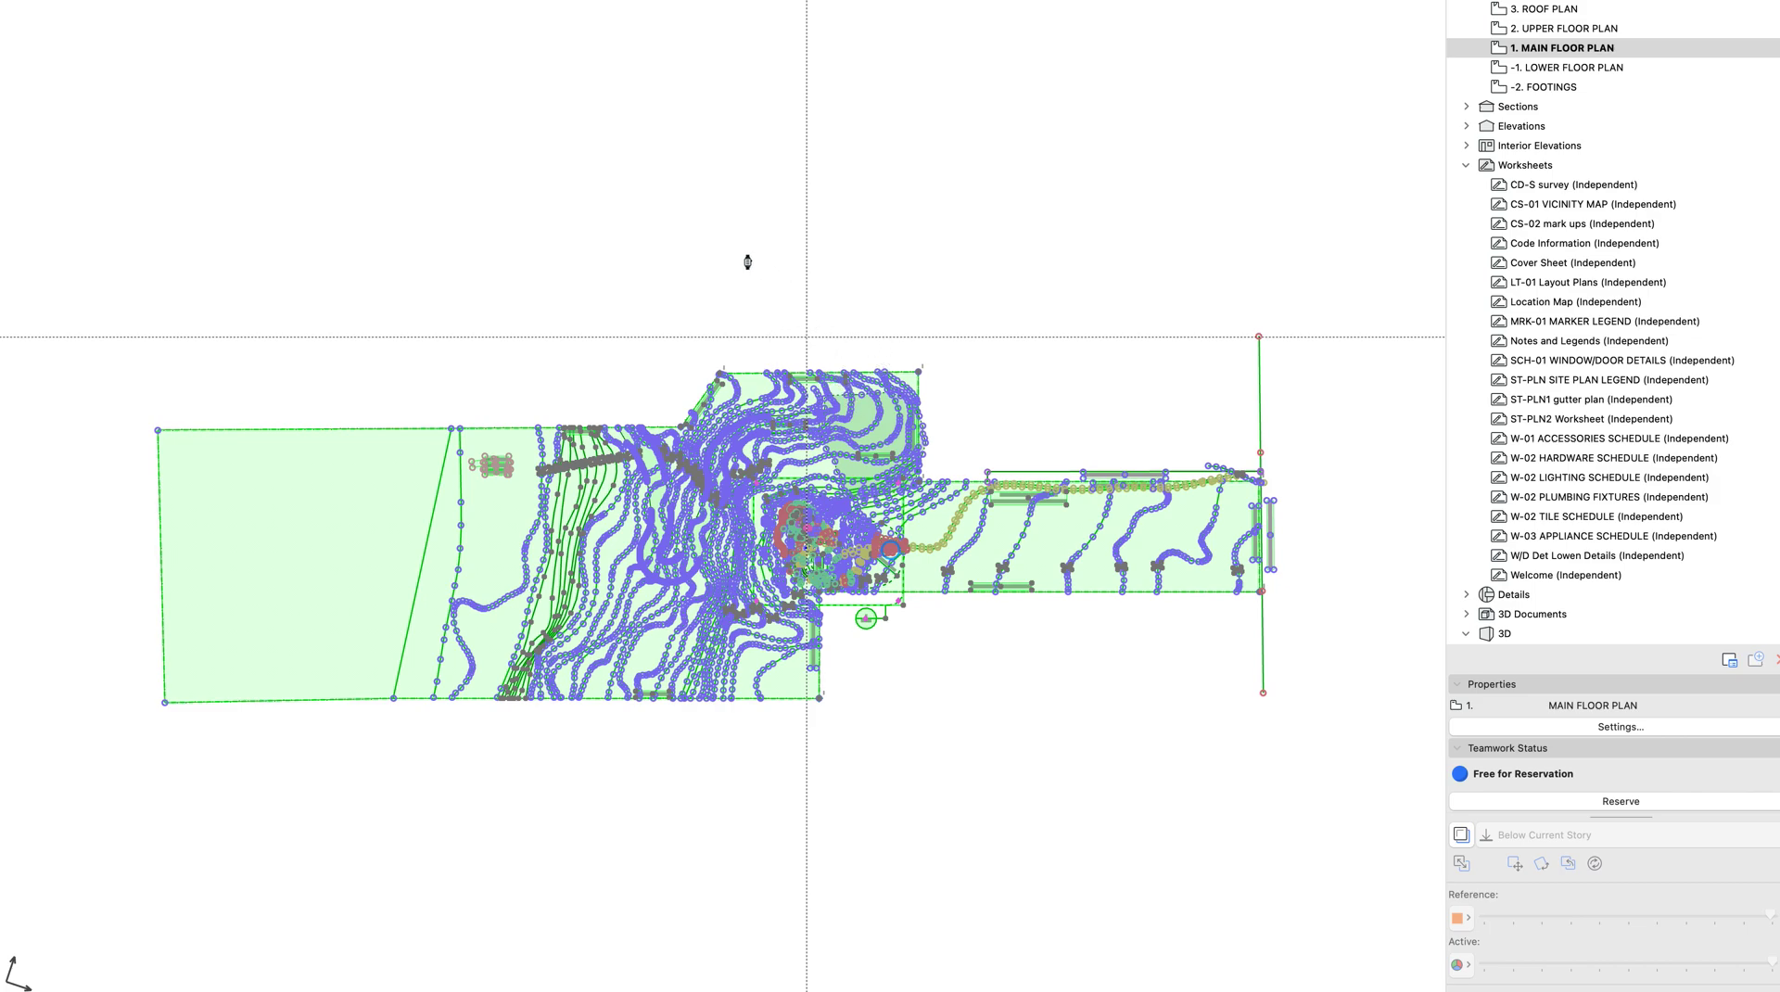
Create a new independent worksheet with reference ID ST-PLN3 and the name SITE PLAN BASE
right_click(1509, 171)
left_click(1561, 181)
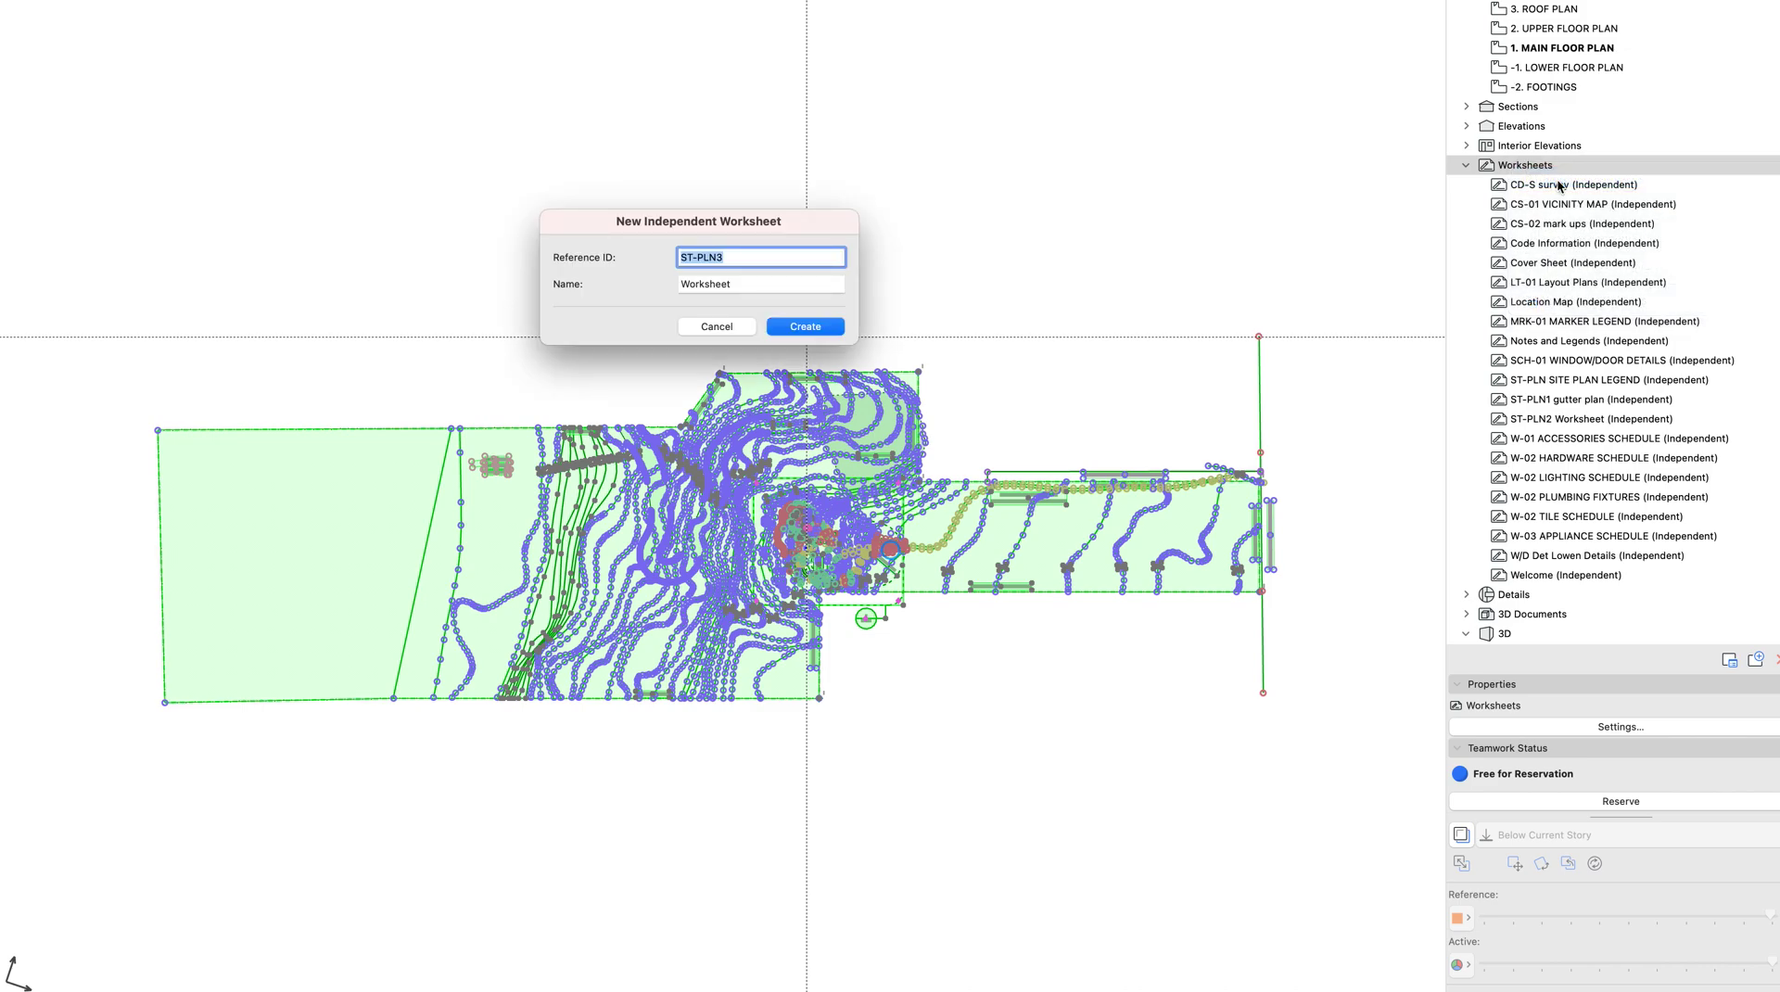
key("Tab")
type("SITE ")
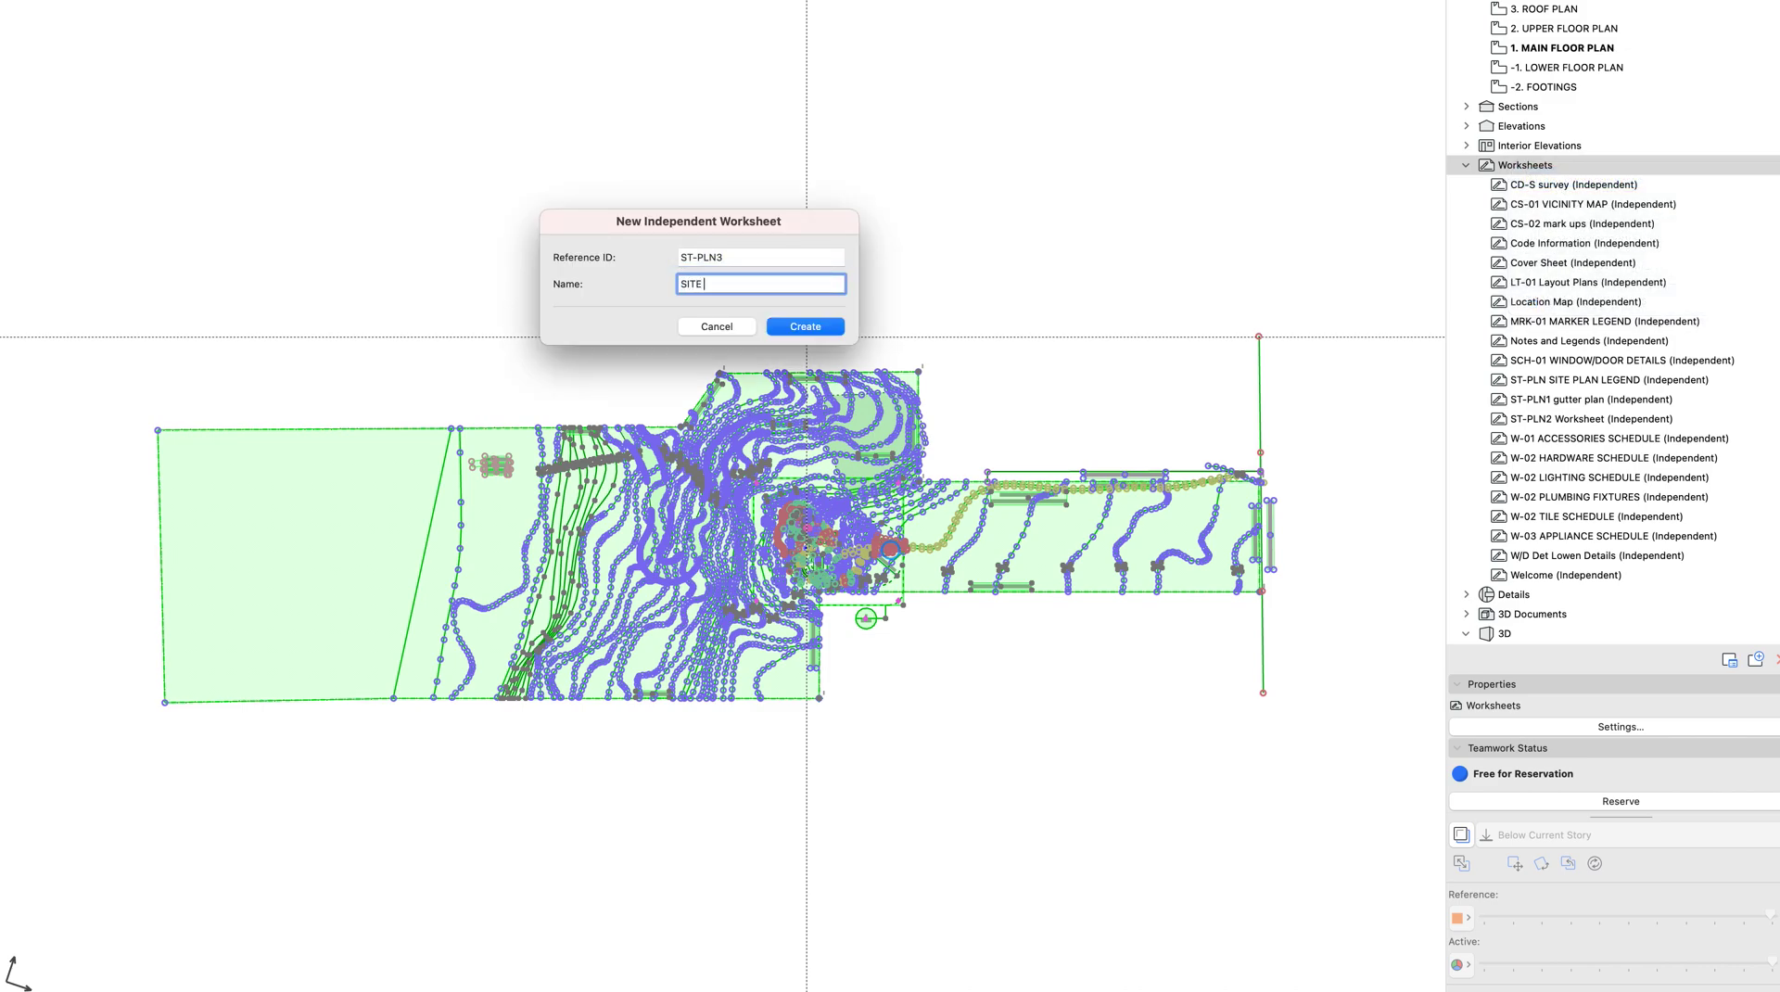
type("PLAN BASE")
key("Return")
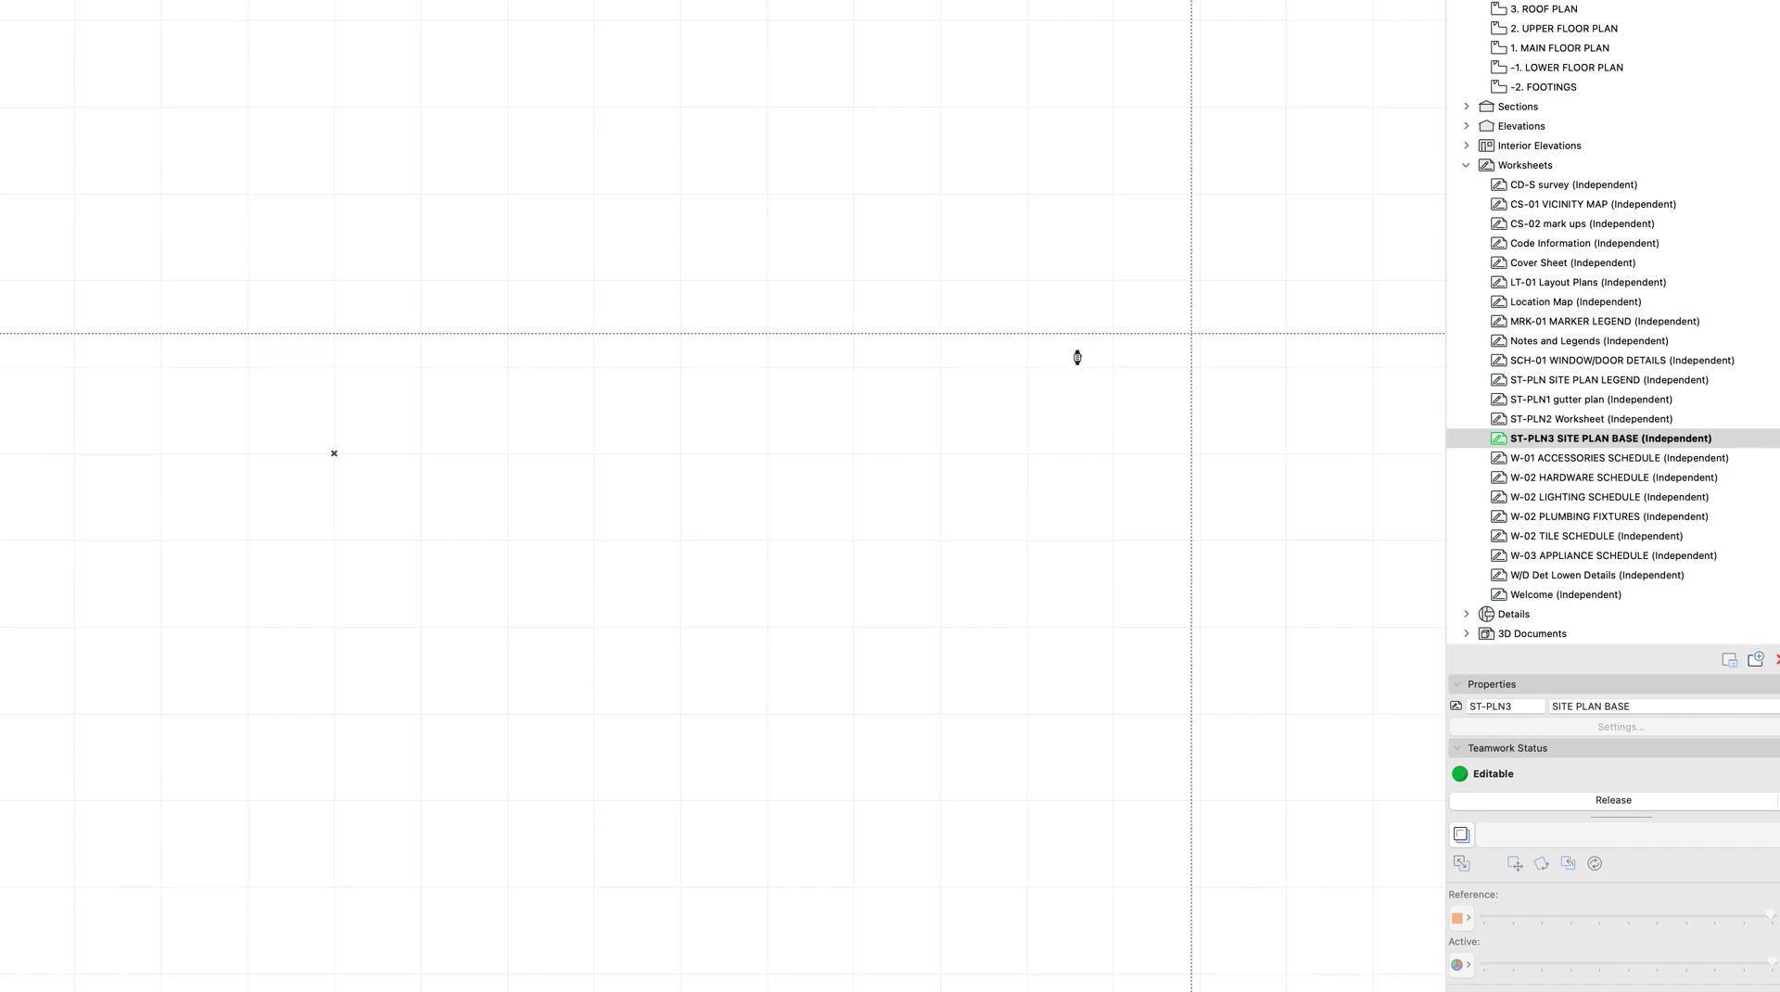
Paste the copied elements at their original location, zooming to them, and select all of them to check the selection set
key("super+v")
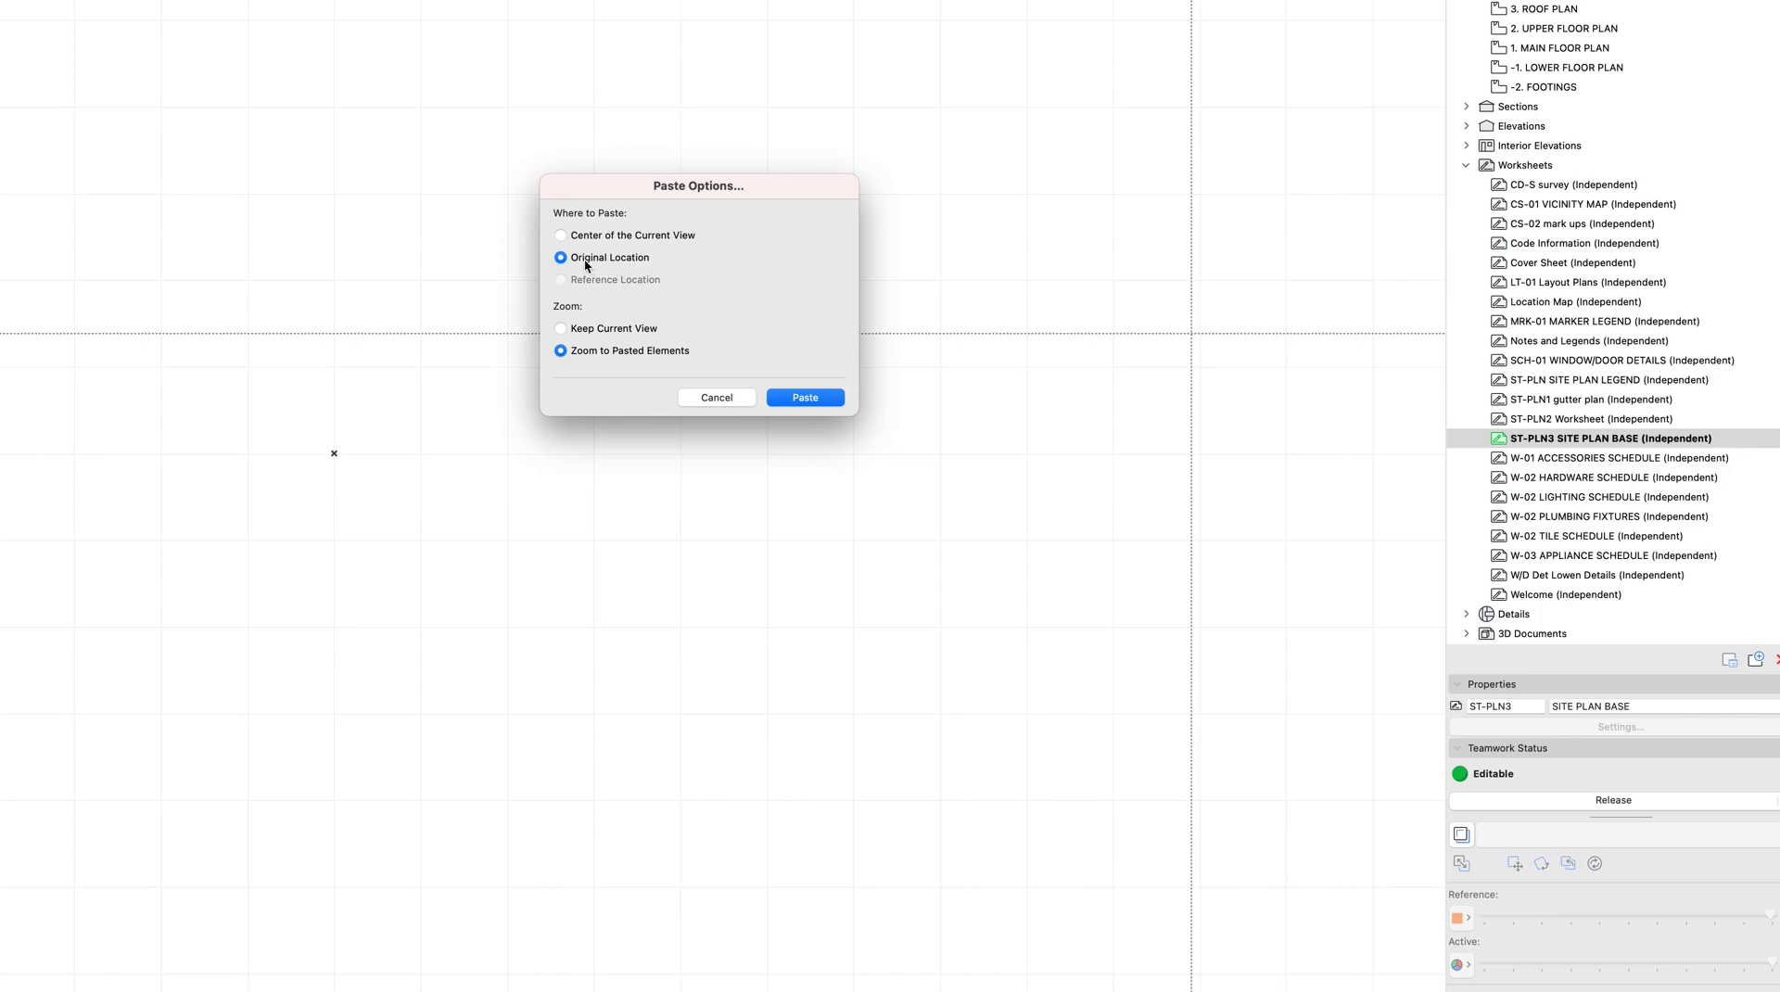
left_click(803, 399)
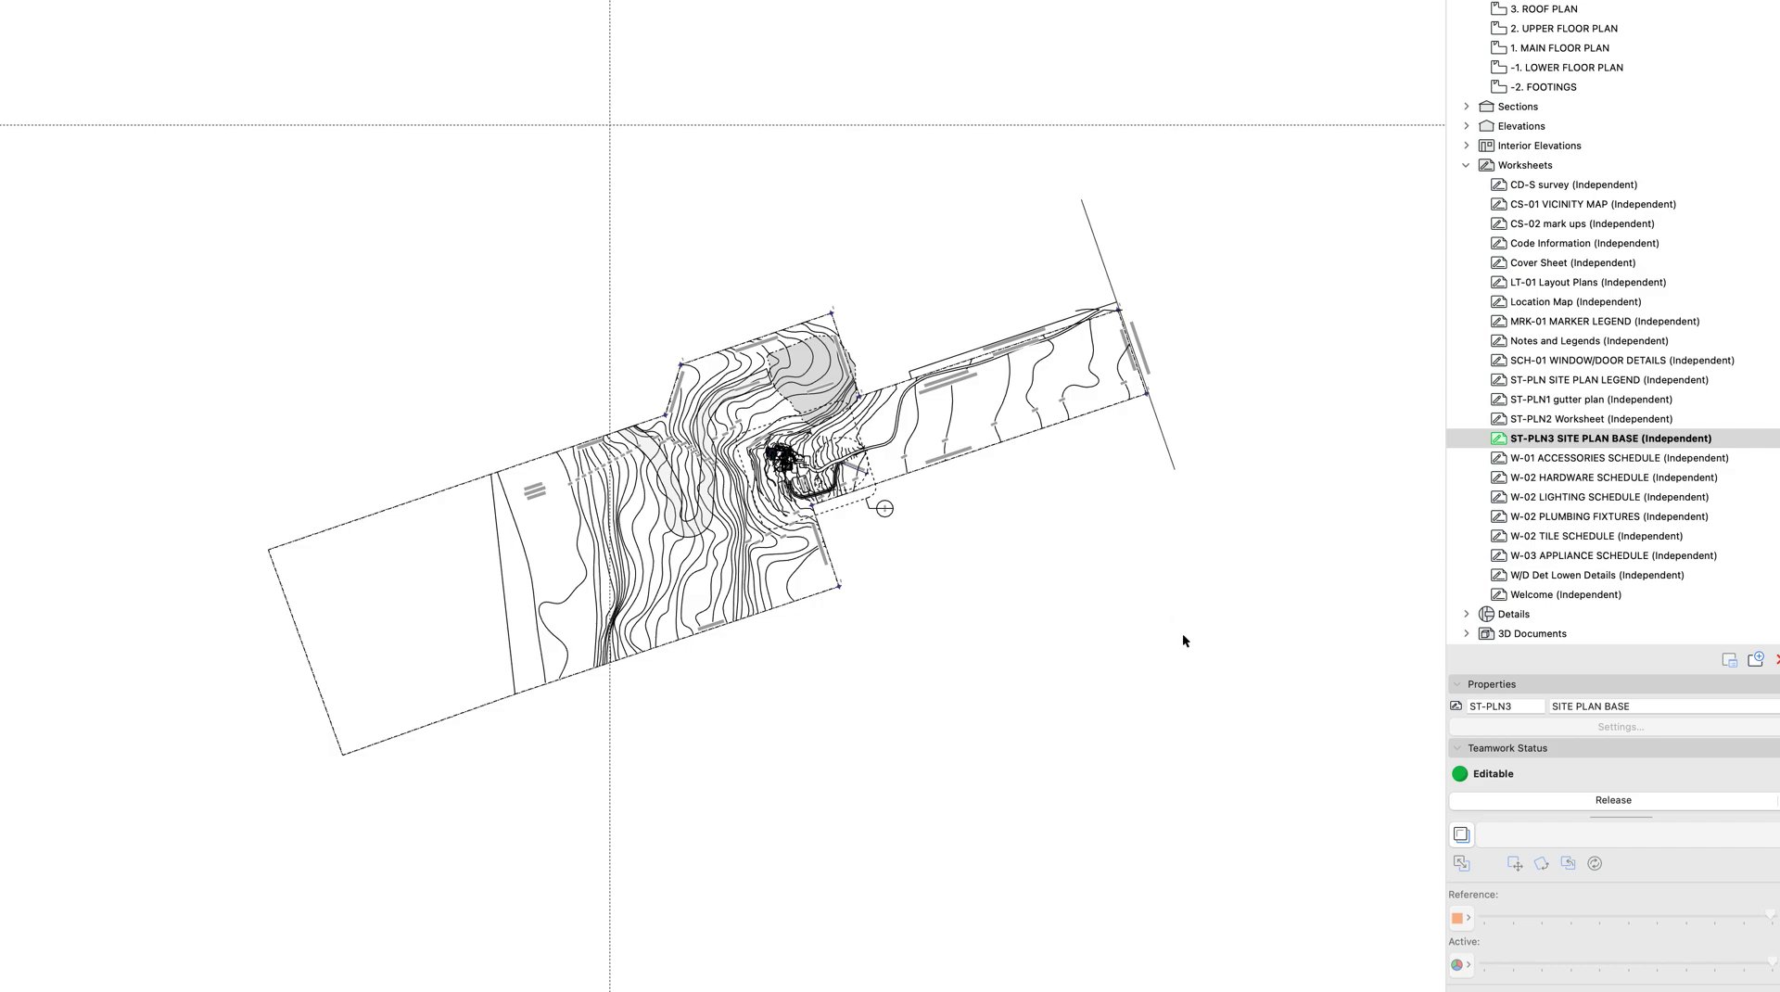
scroll(1253, 742, "down", 3)
left_click_drag(490, 306, 353, 224)
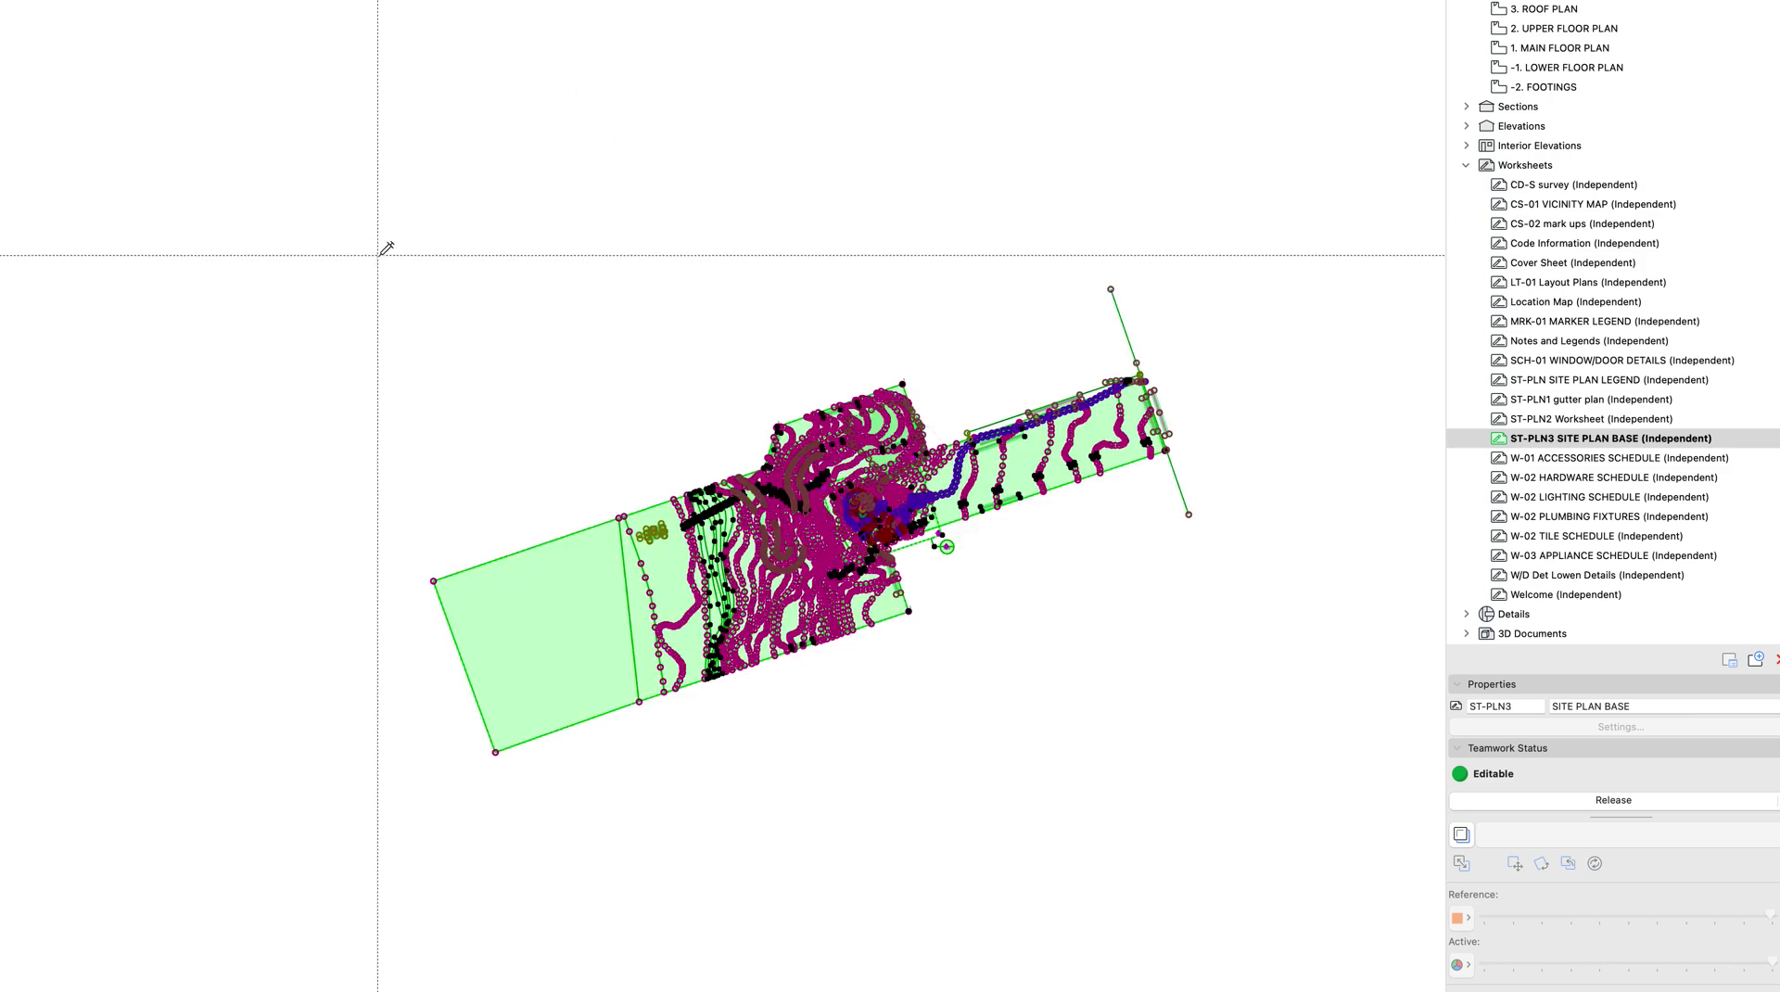
key("shift+super+t")
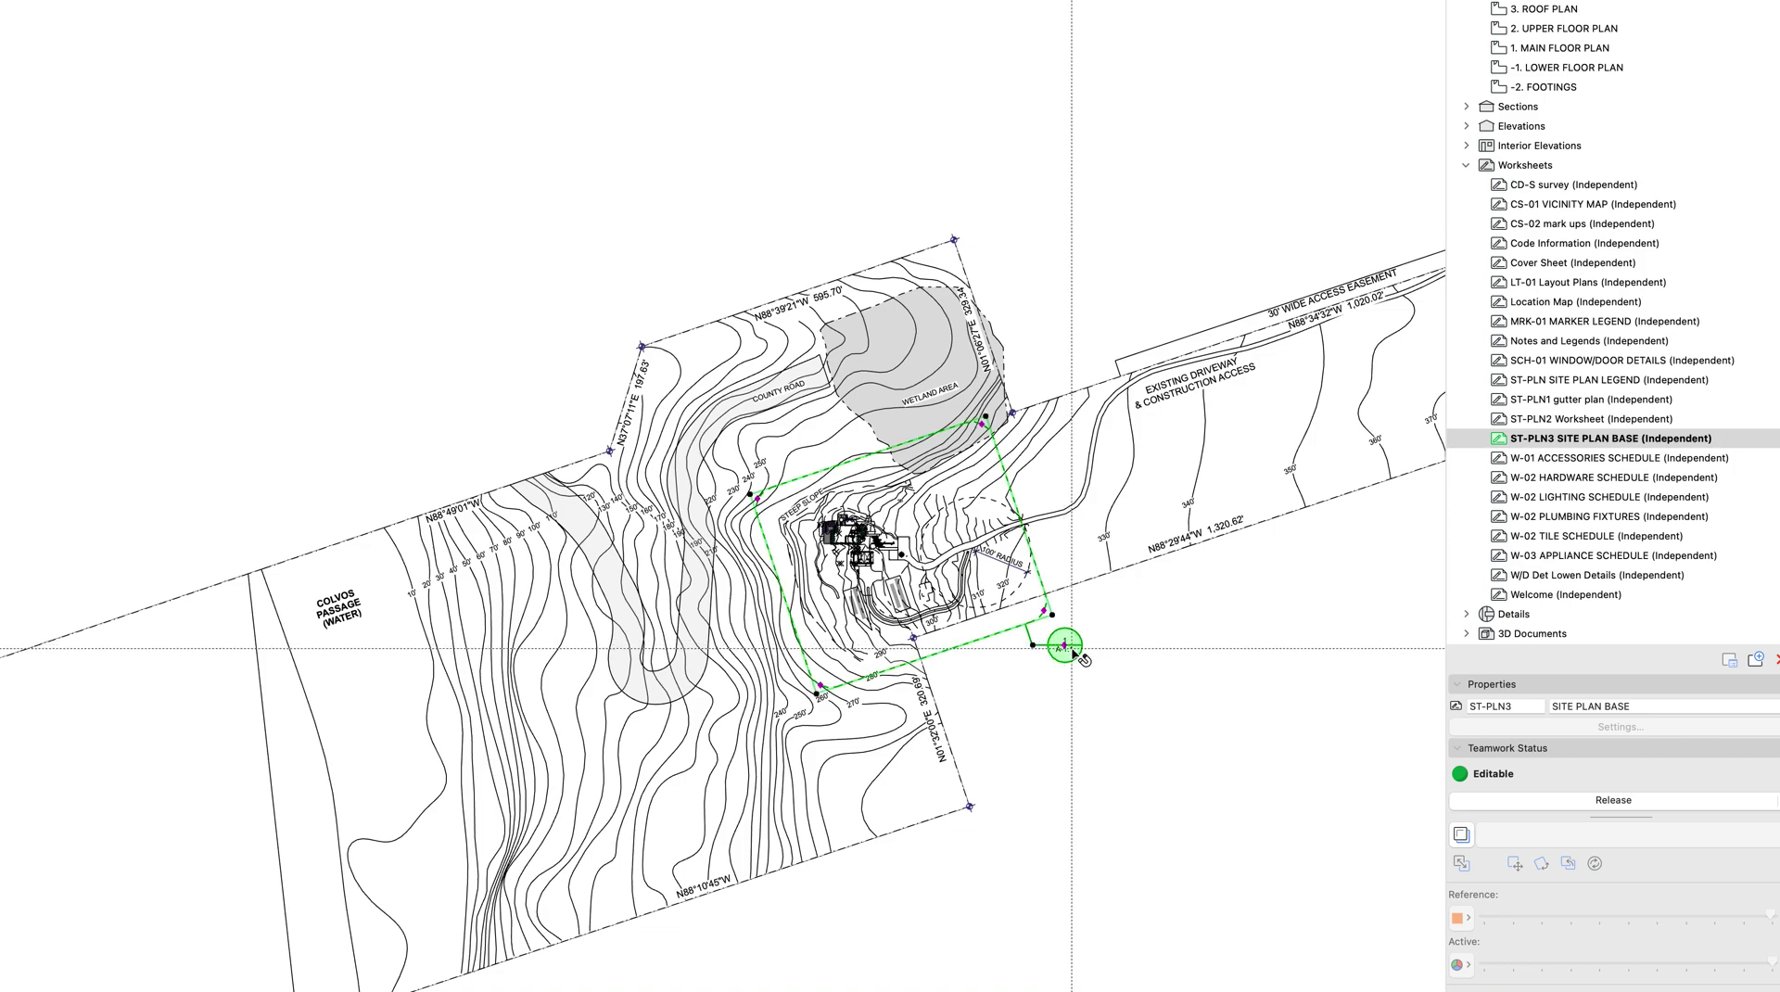
Delete the detail marker with its dashed boundary and the radius annotation beside the house
left_click(1064, 645)
key("Delete")
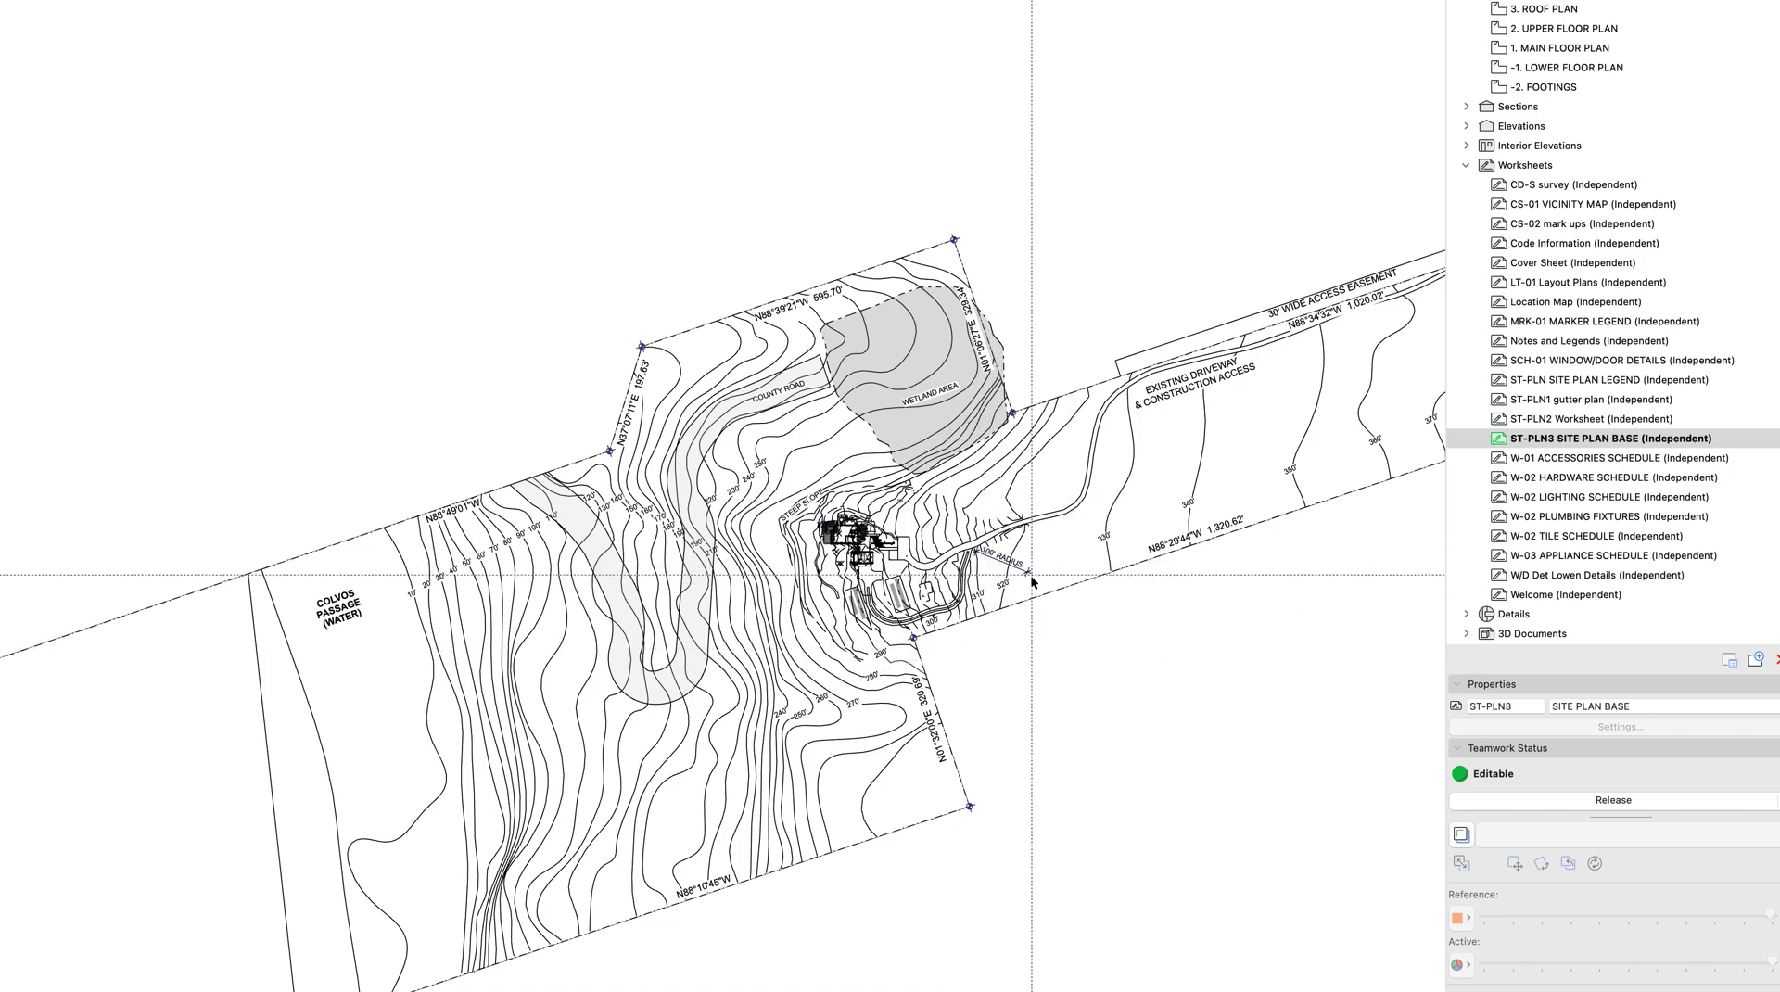
left_click(1027, 573)
left_click(1027, 573)
key("Delete")
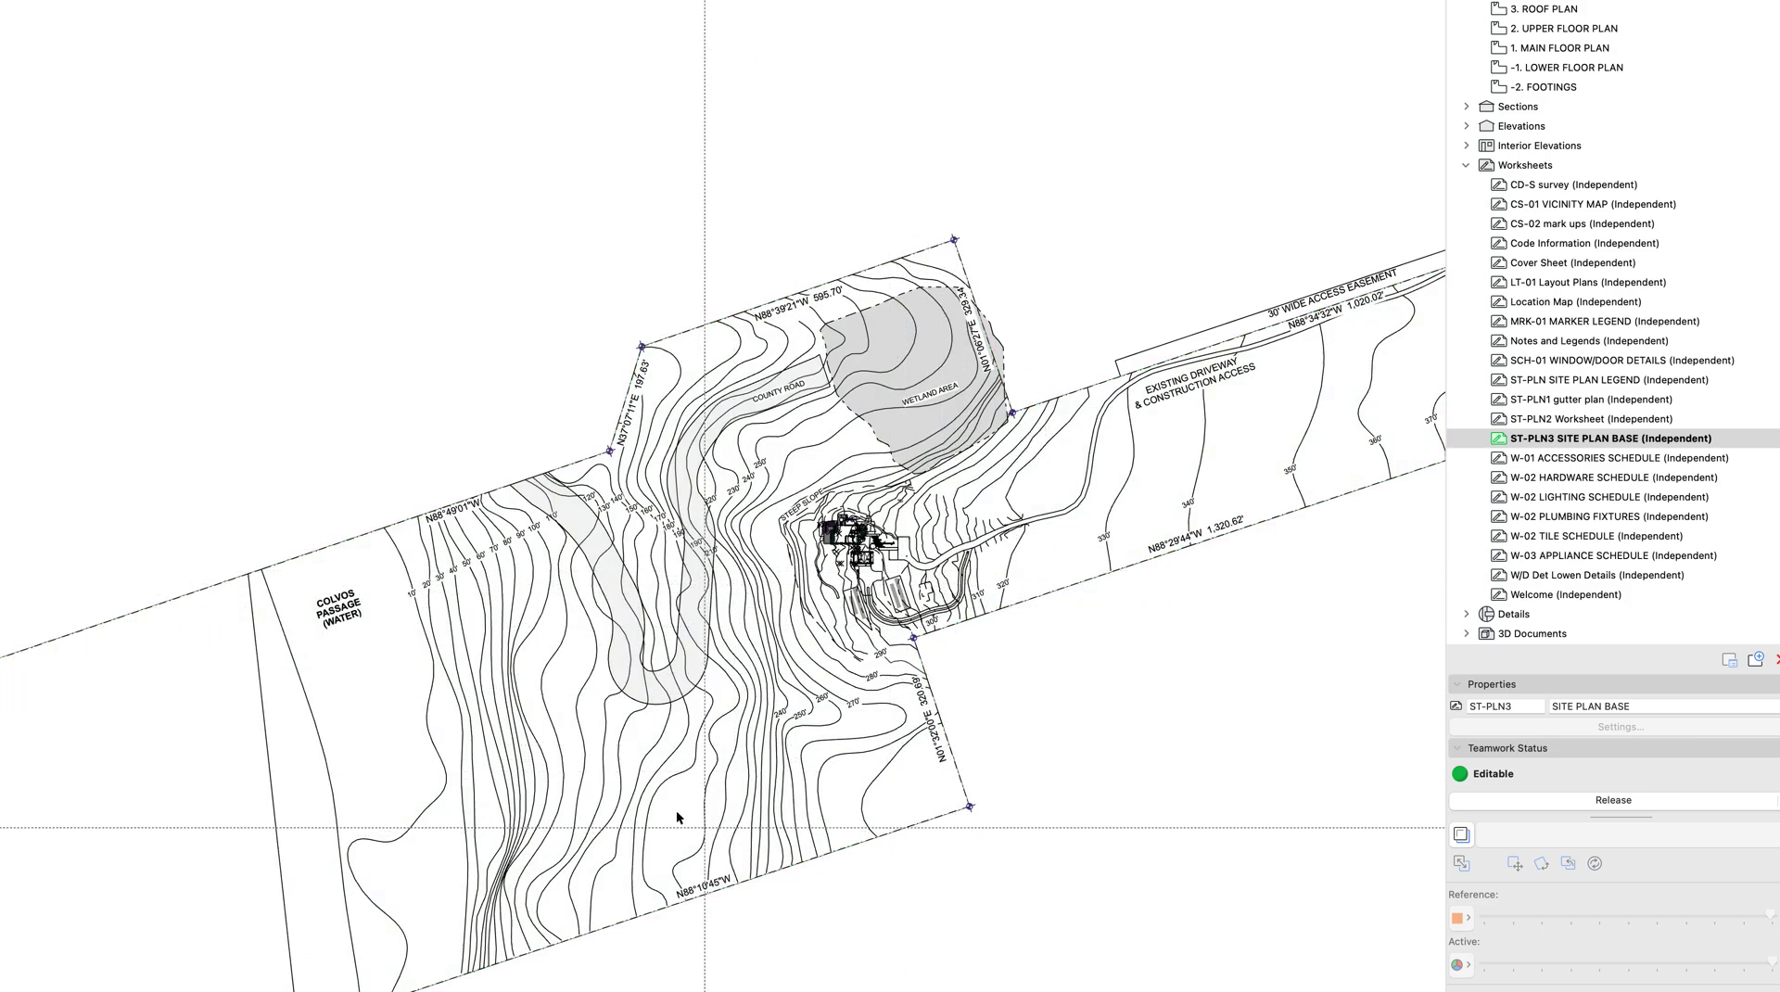
Delete the COLVOS PASSAGE (WATER) text blocks on the water side of the site
left_click(336, 603)
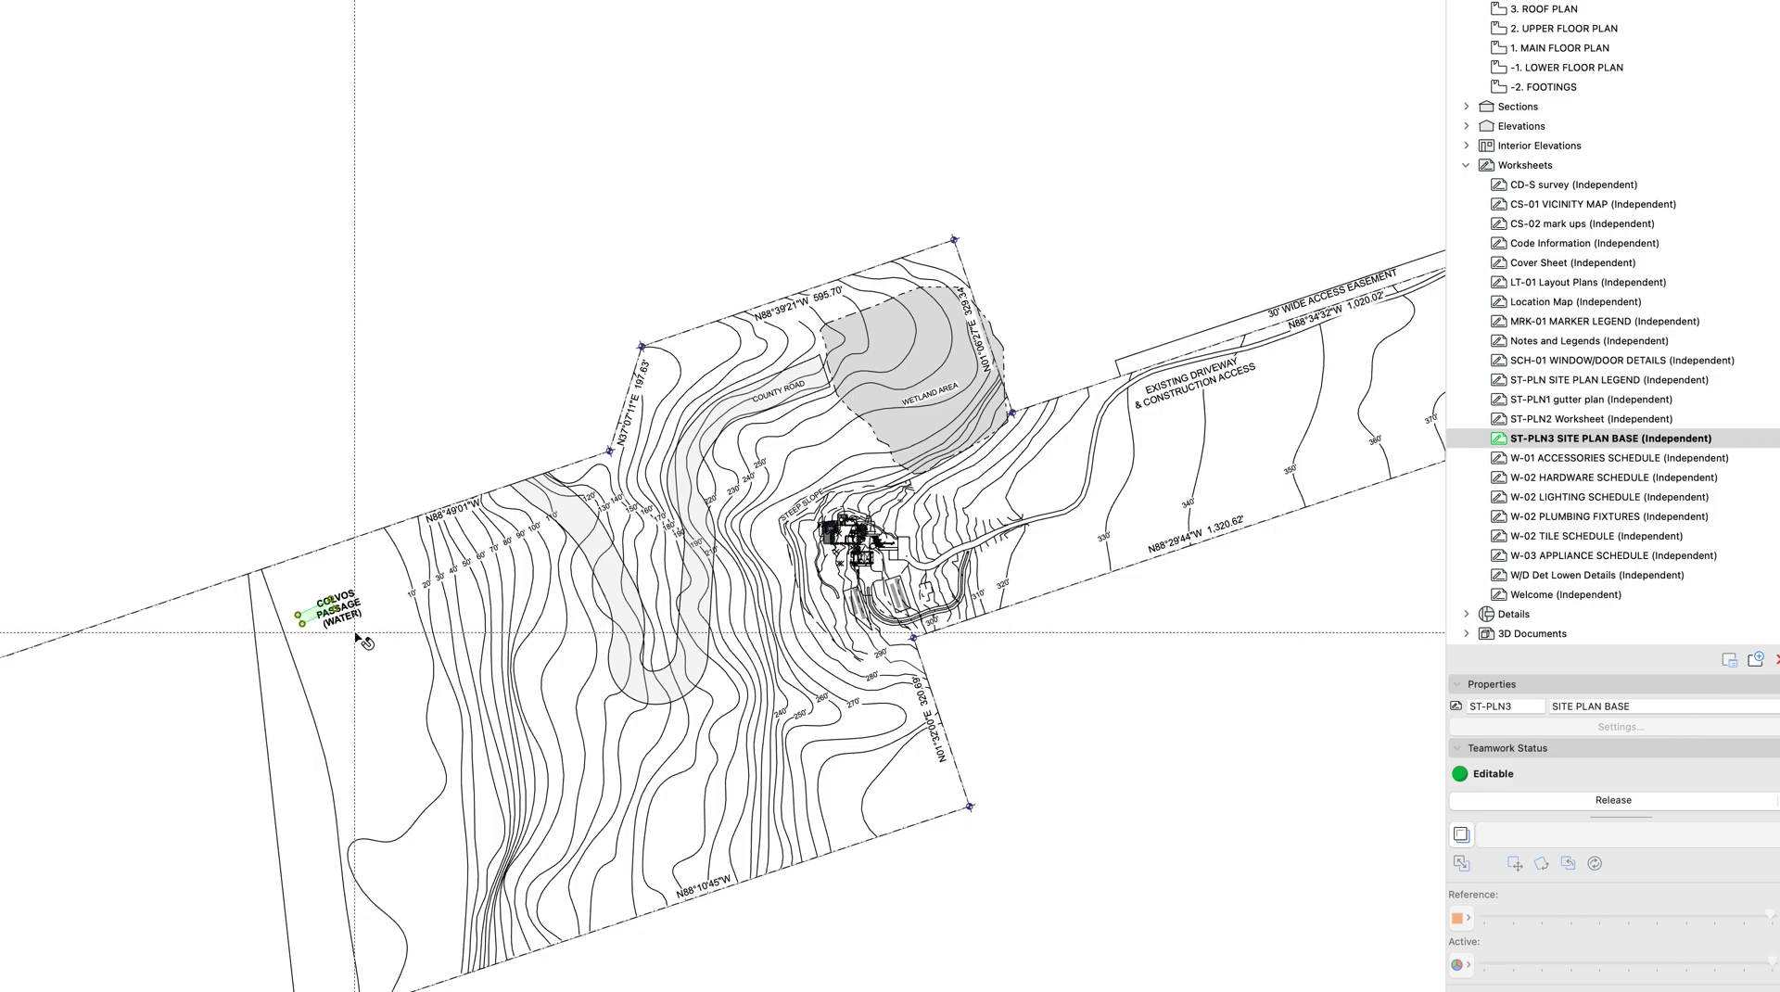
left_click(358, 636)
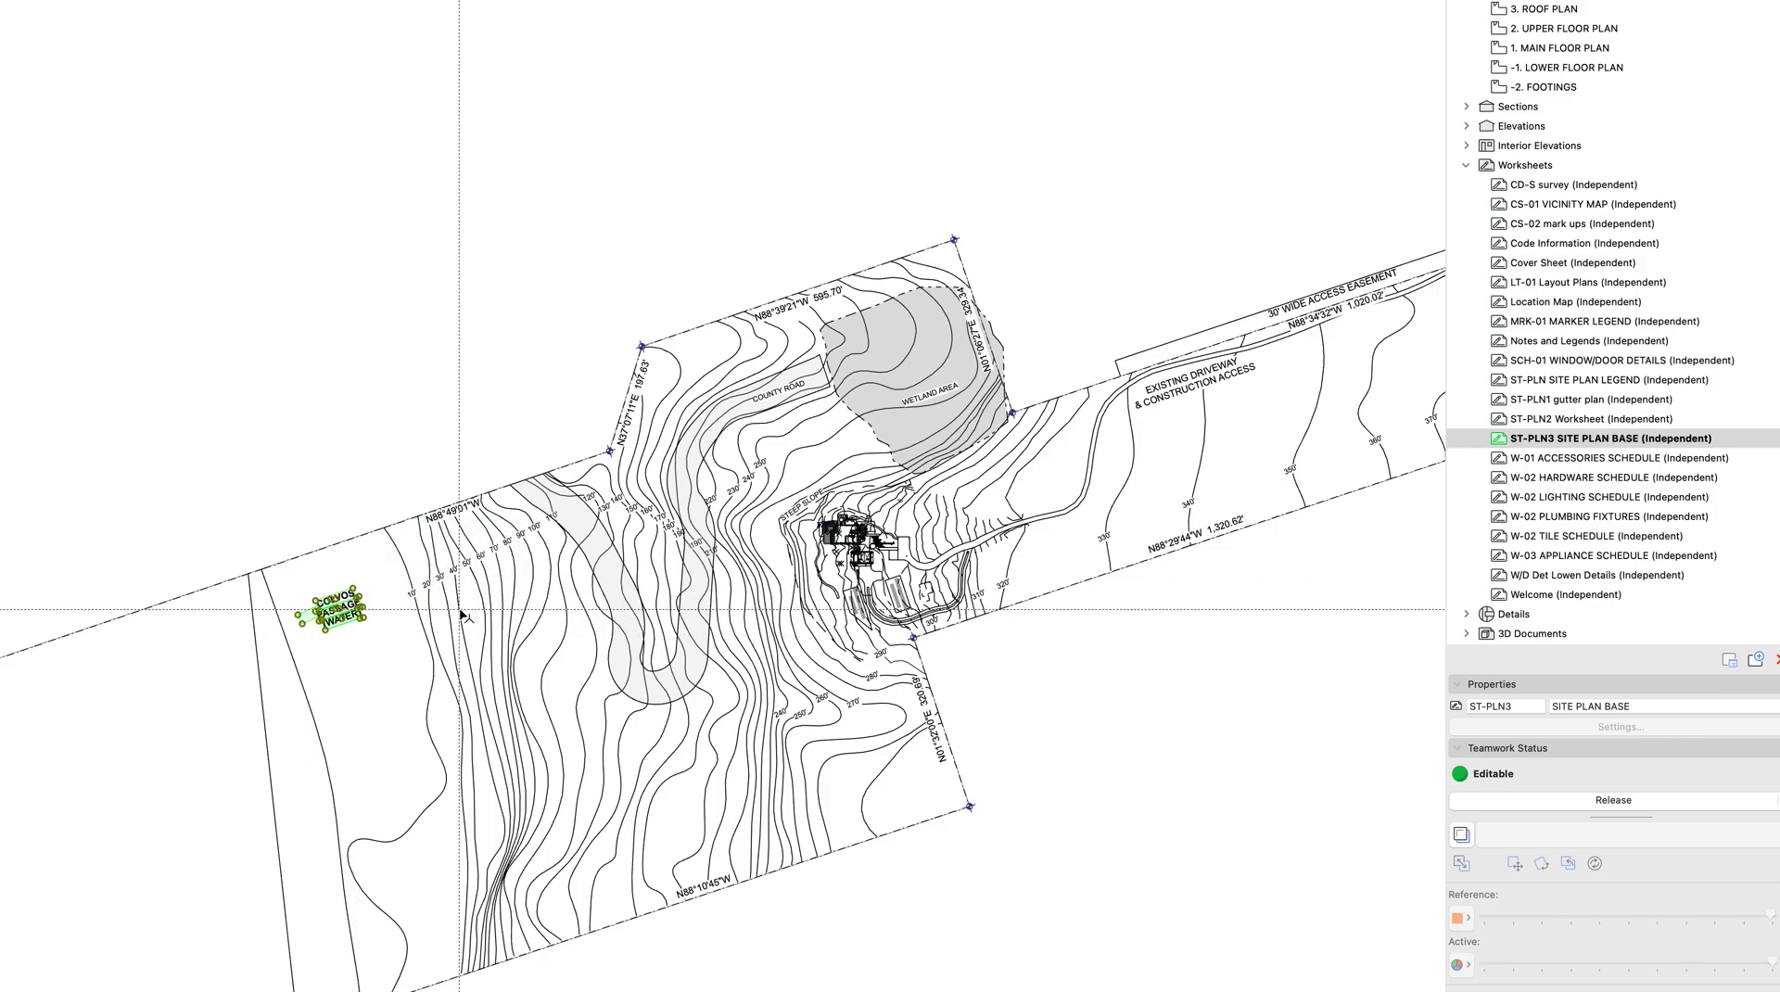
key("Delete")
scroll(590, 619, "down", 6)
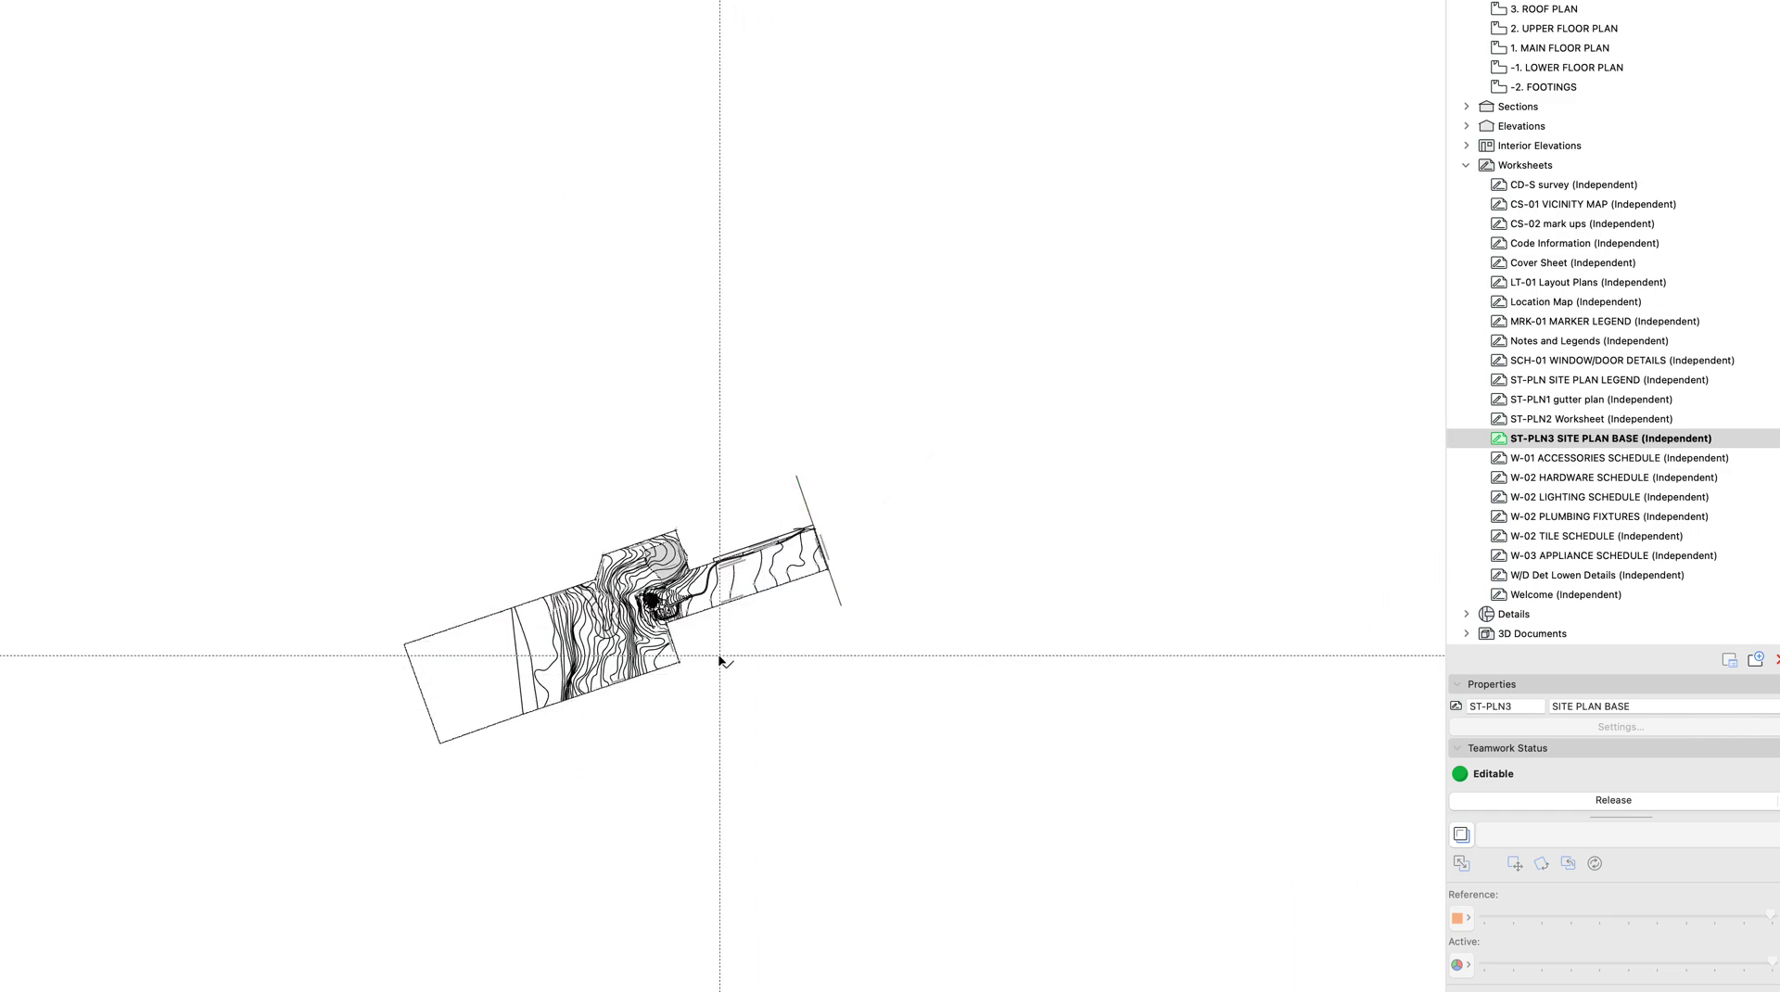
scroll(695, 630, "up", 3)
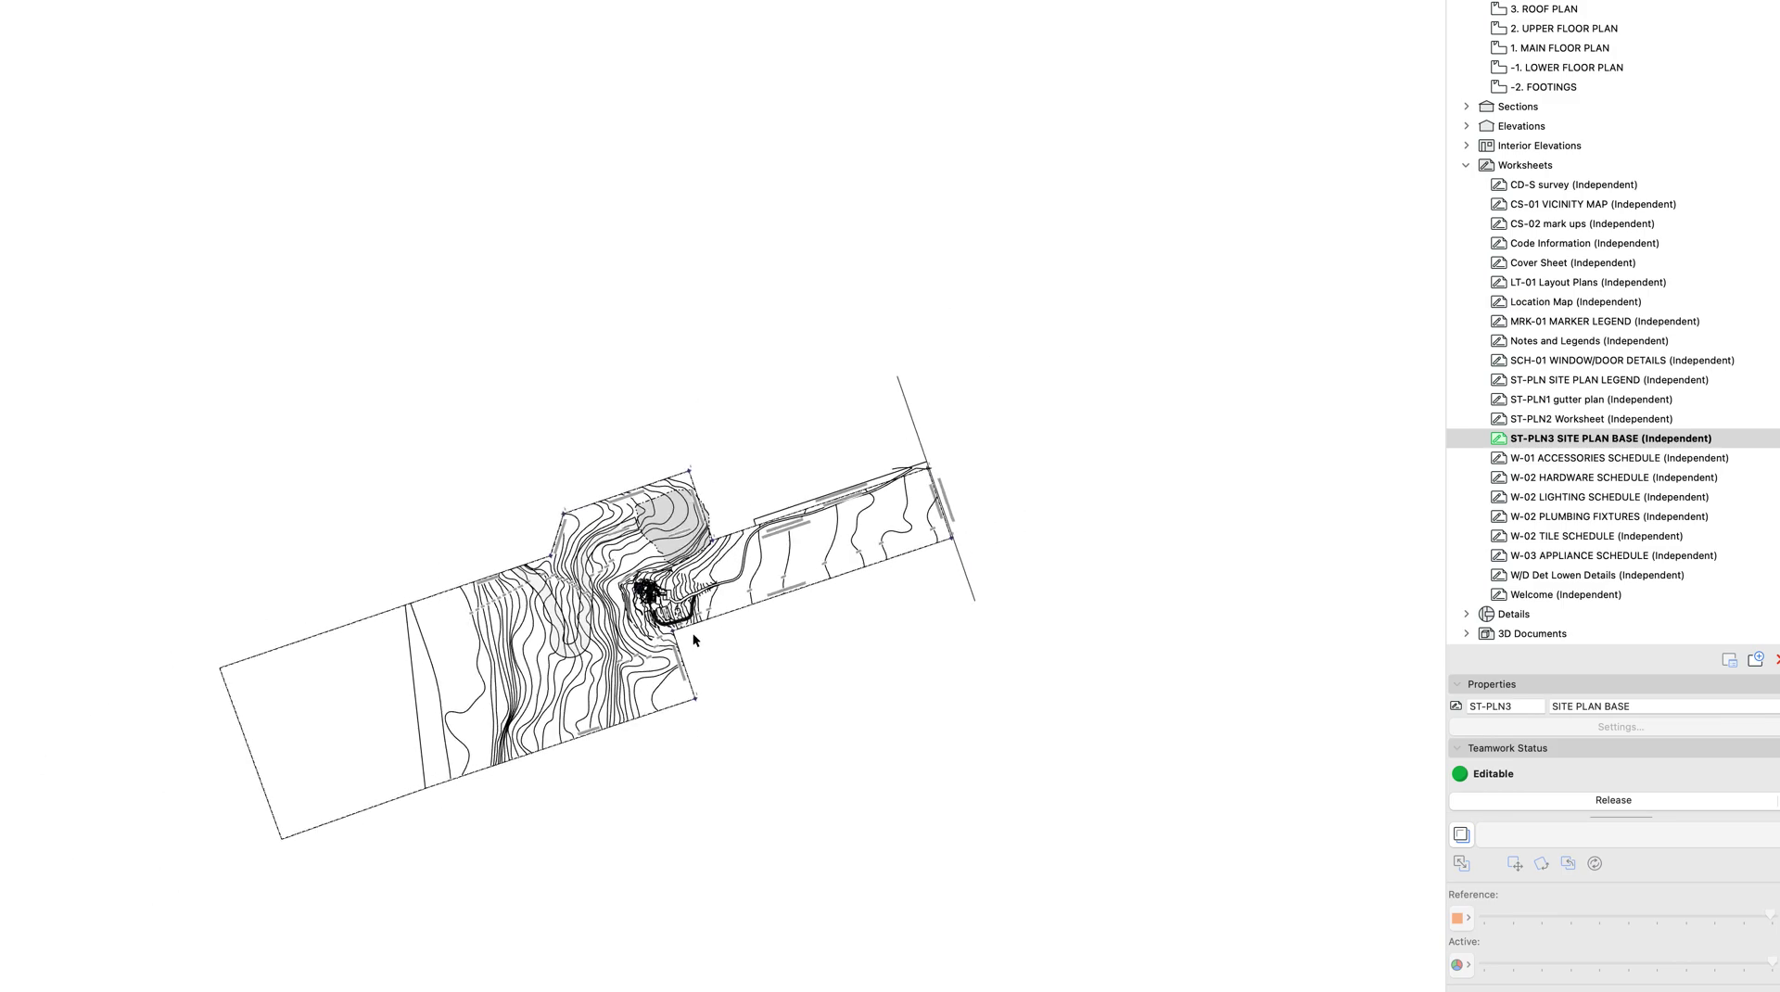
middle_click_drag(692, 633, 891, 580)
left_click_drag(1284, 840, 238, 227)
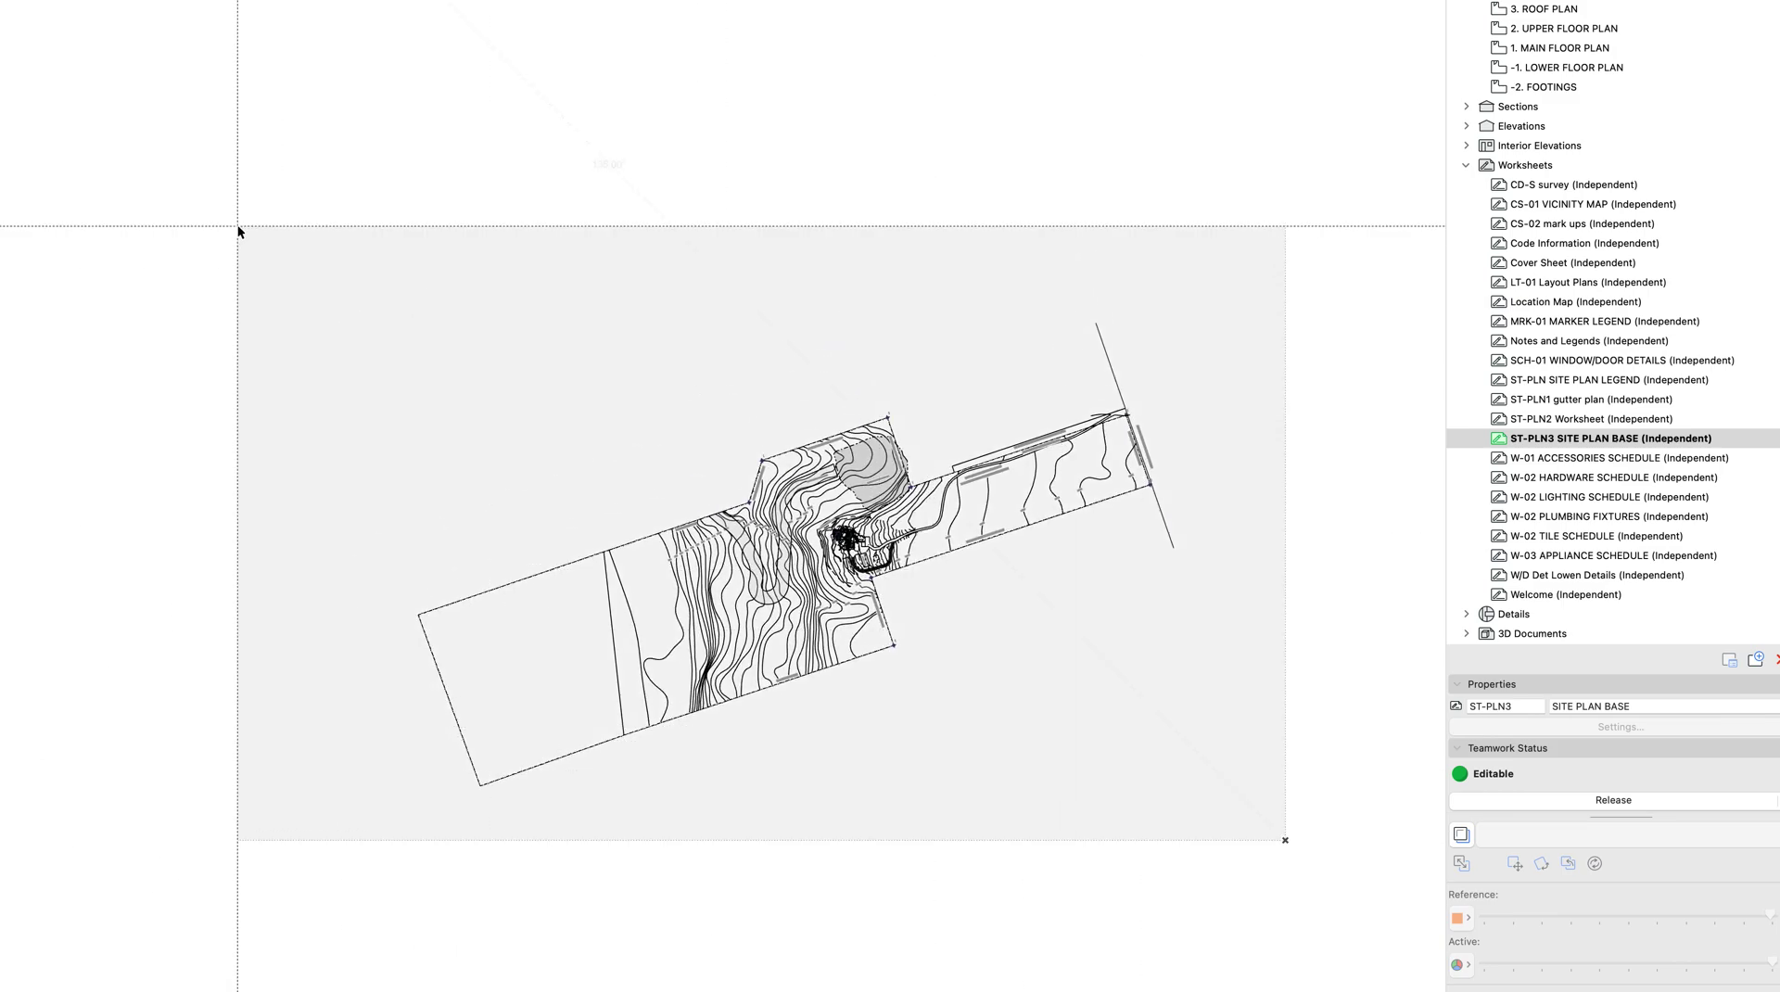
left_click(239, 231)
key("Escape")
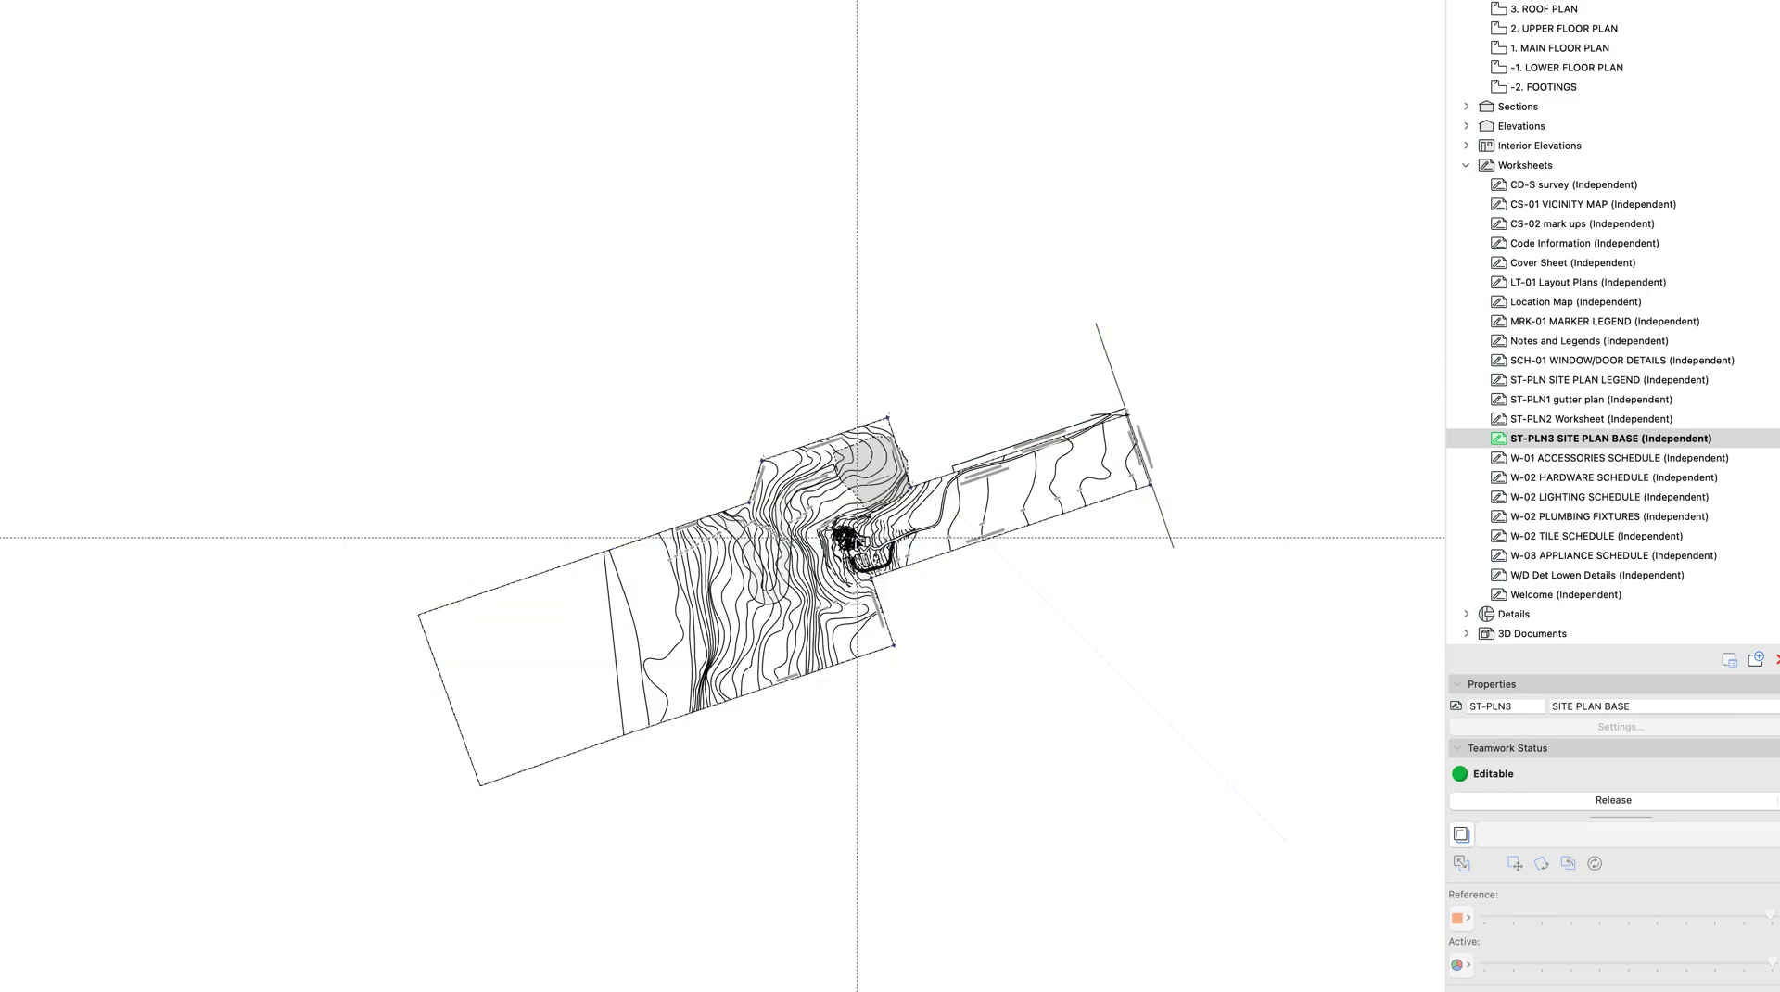
Inspect the separate insulation fills in the exterior wall beside the staircase
scroll(862, 542, "up", 10)
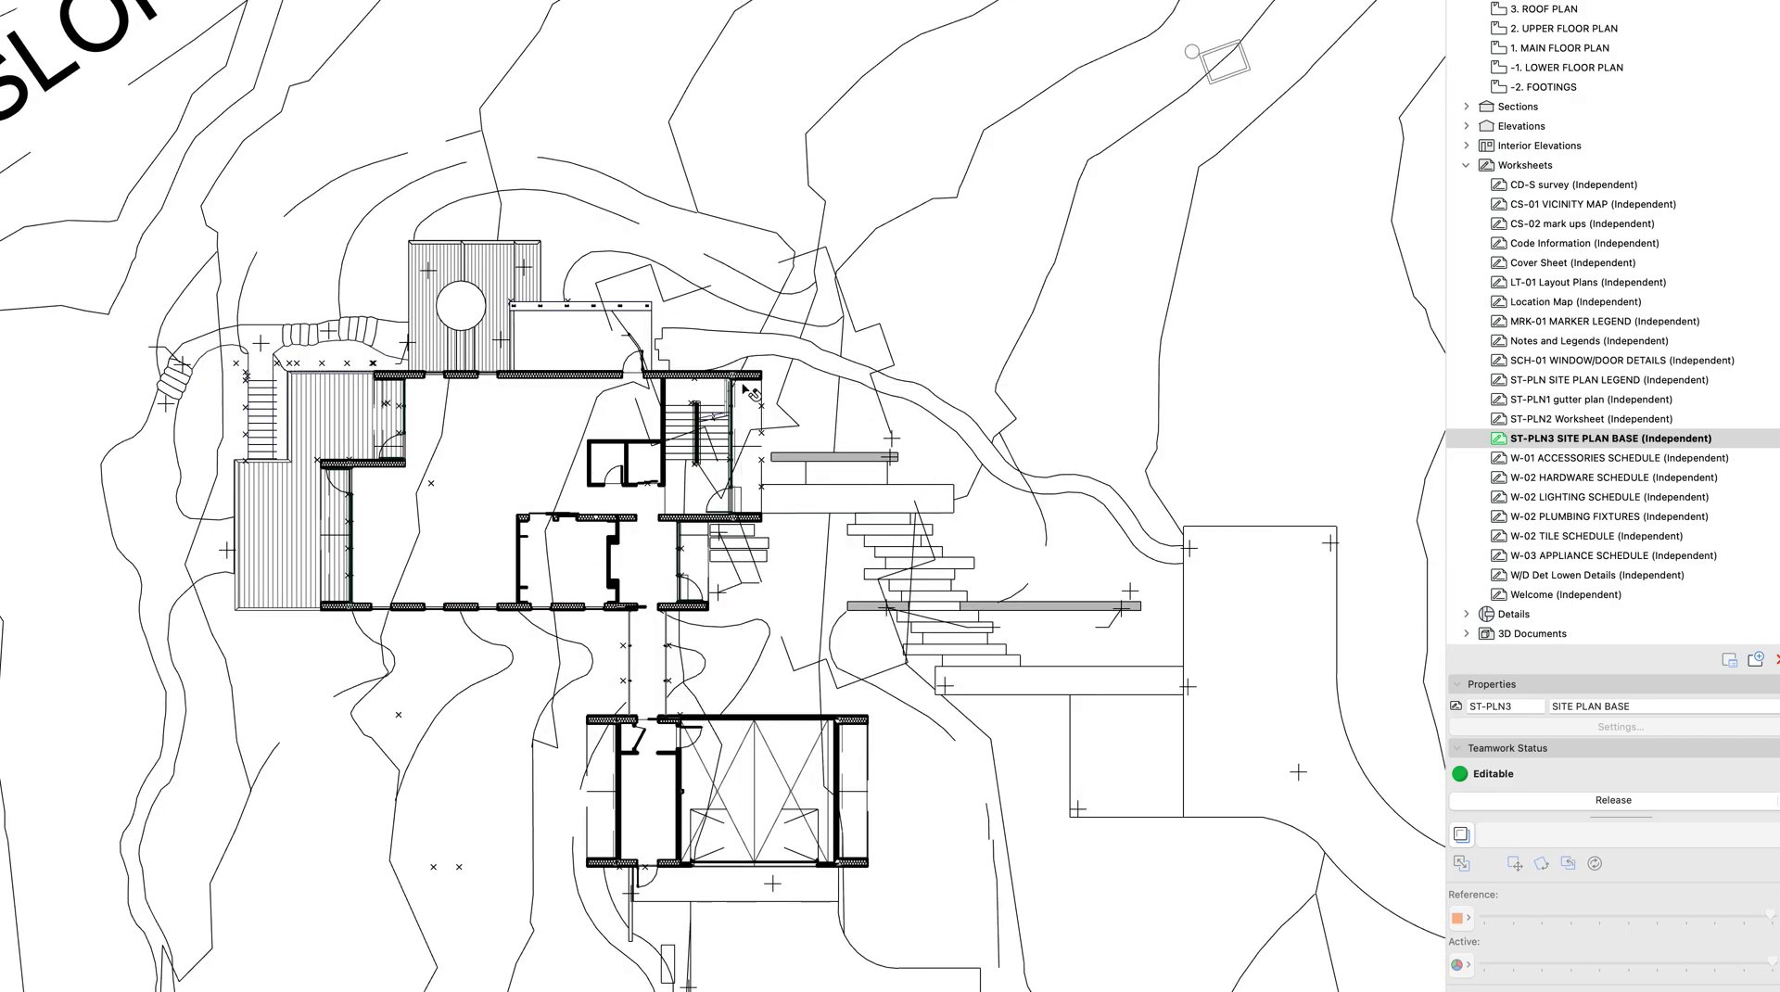
scroll(749, 391, "up", 10)
left_click(652, 306)
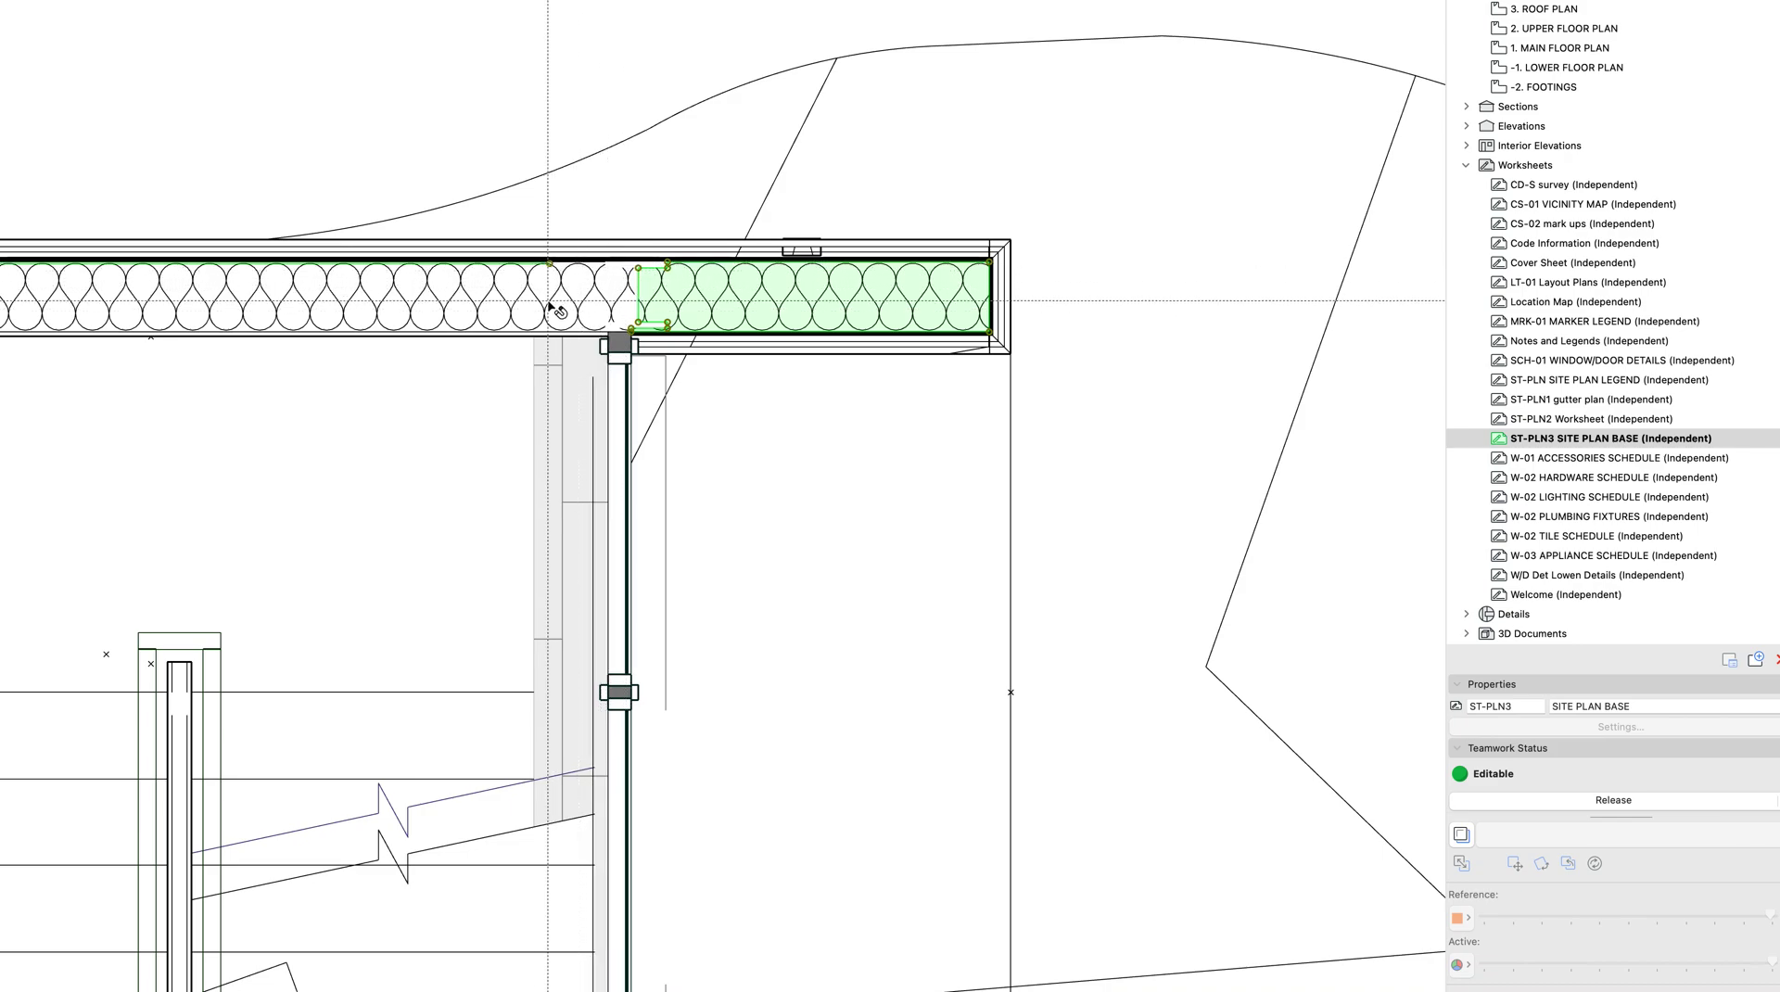
left_click(581, 295)
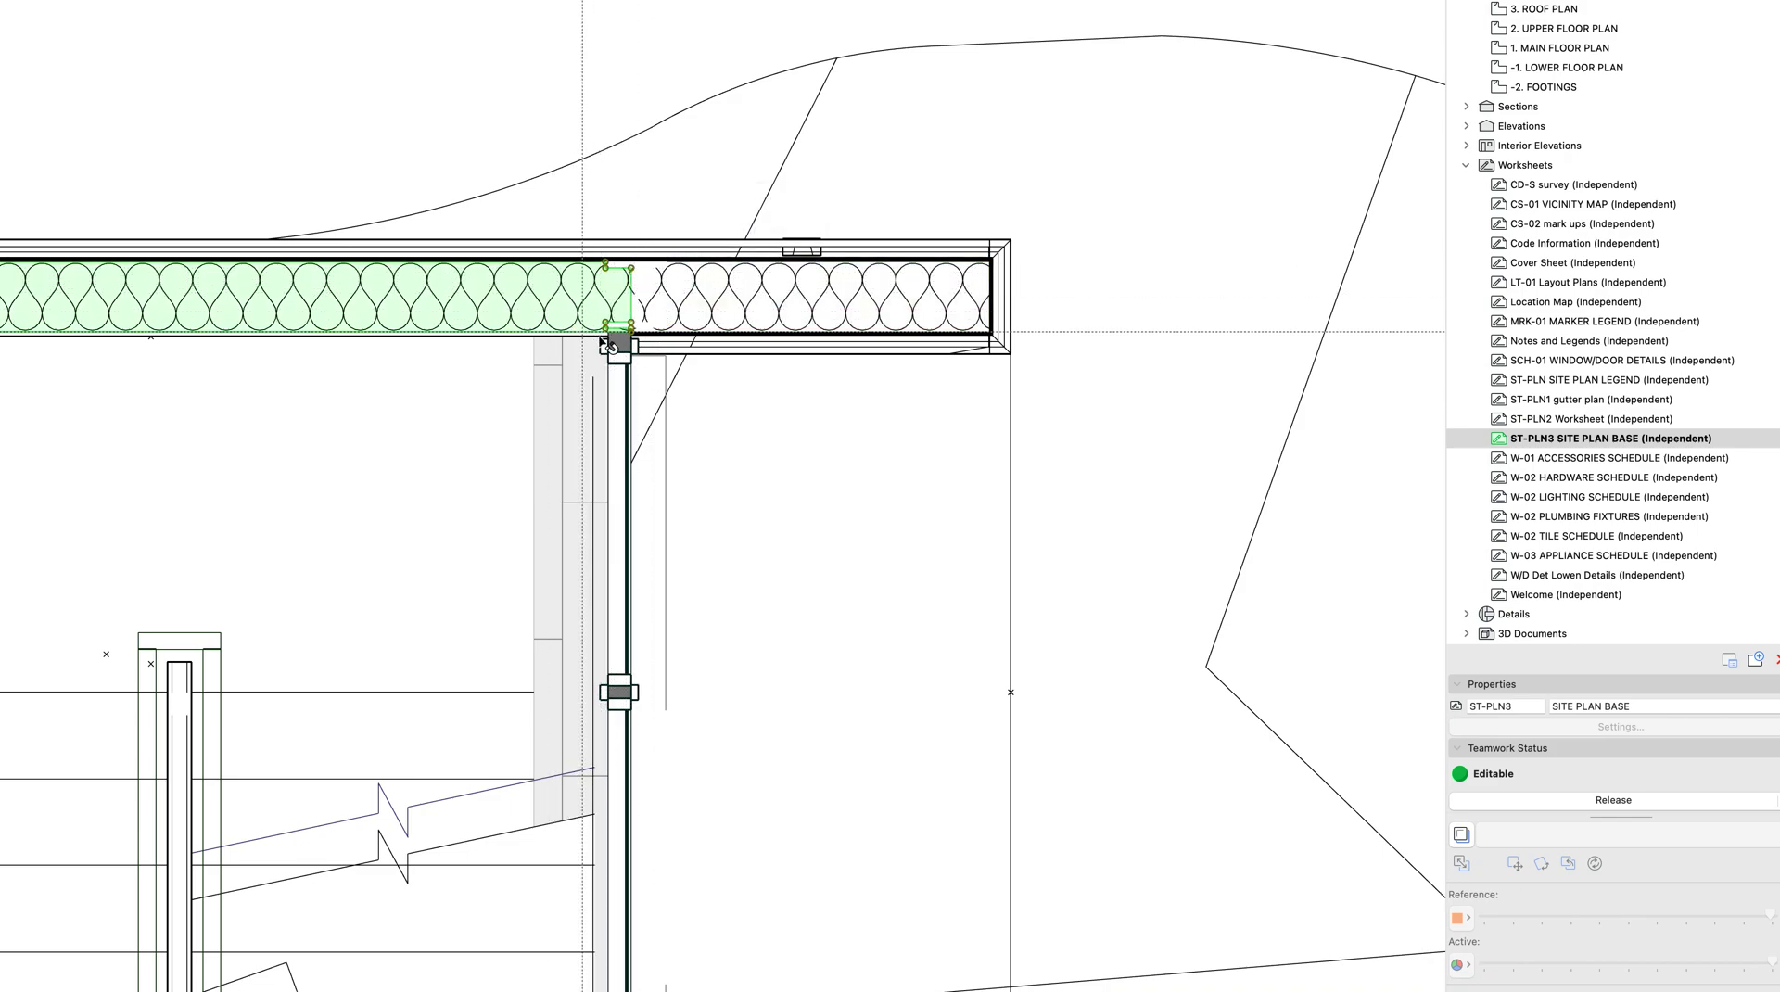
left_click(501, 350)
Inspect the individual insulation fills meeting at the wall corner next to the swing door
scroll(501, 357, "down", 10)
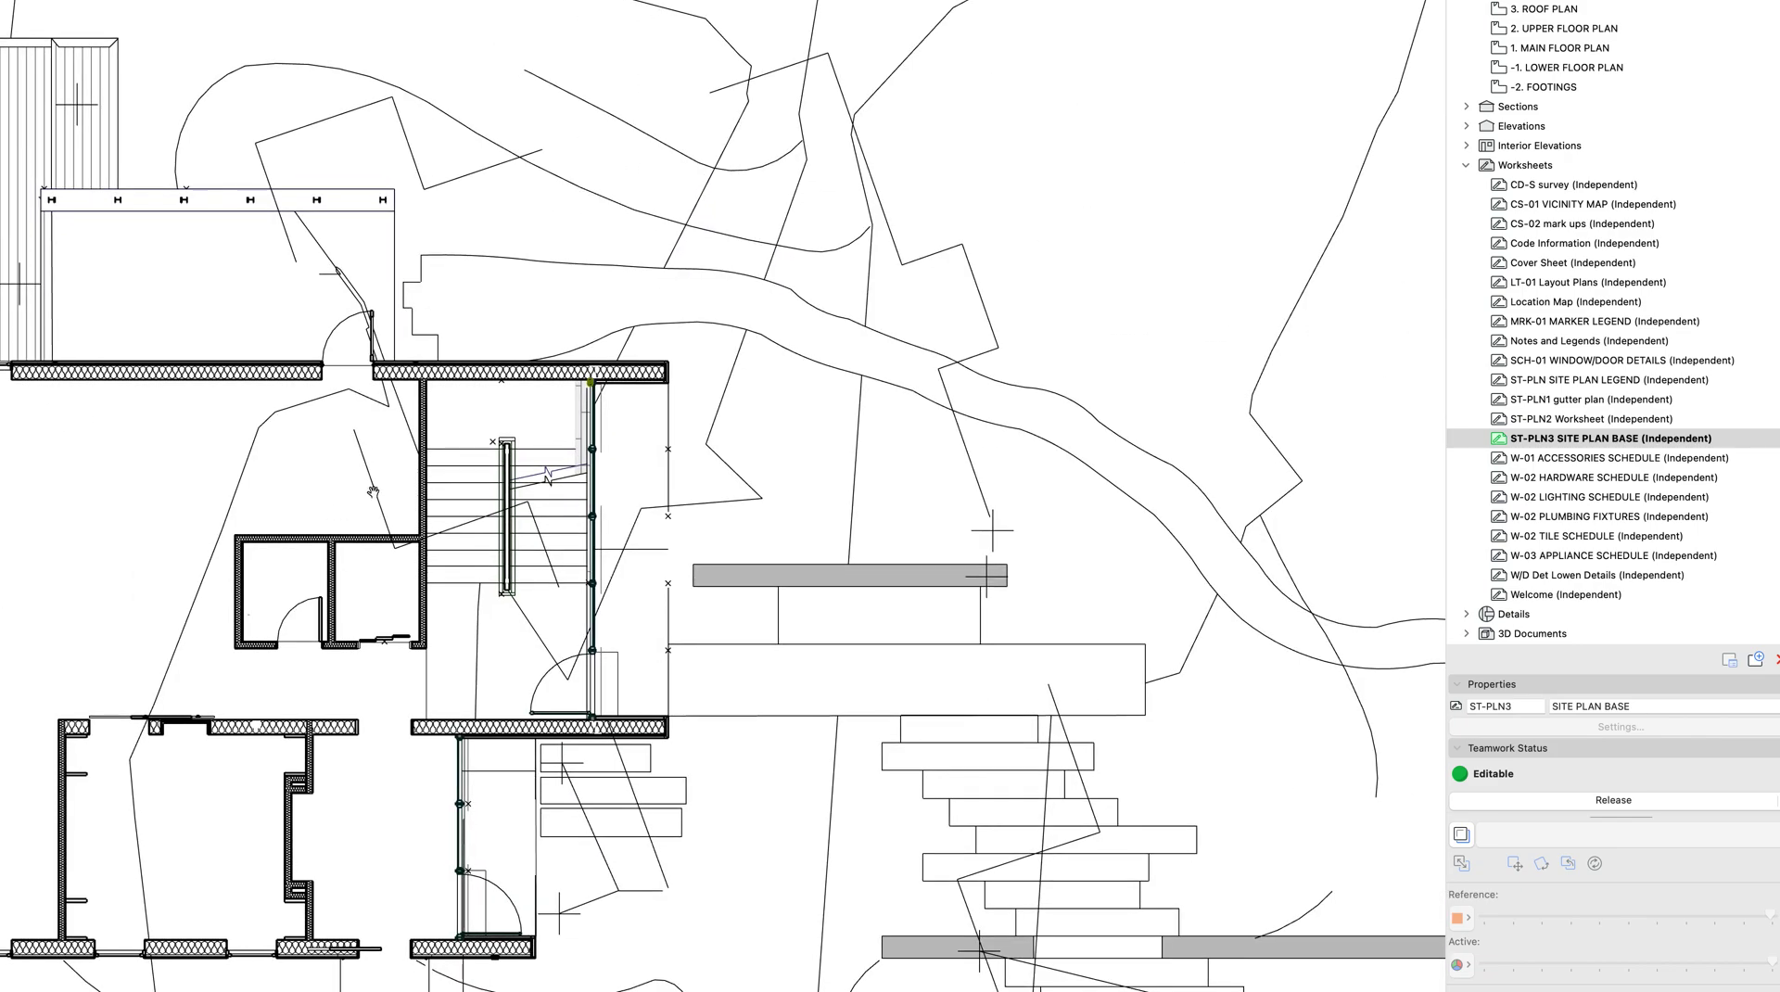
scroll(389, 584, "up", 10)
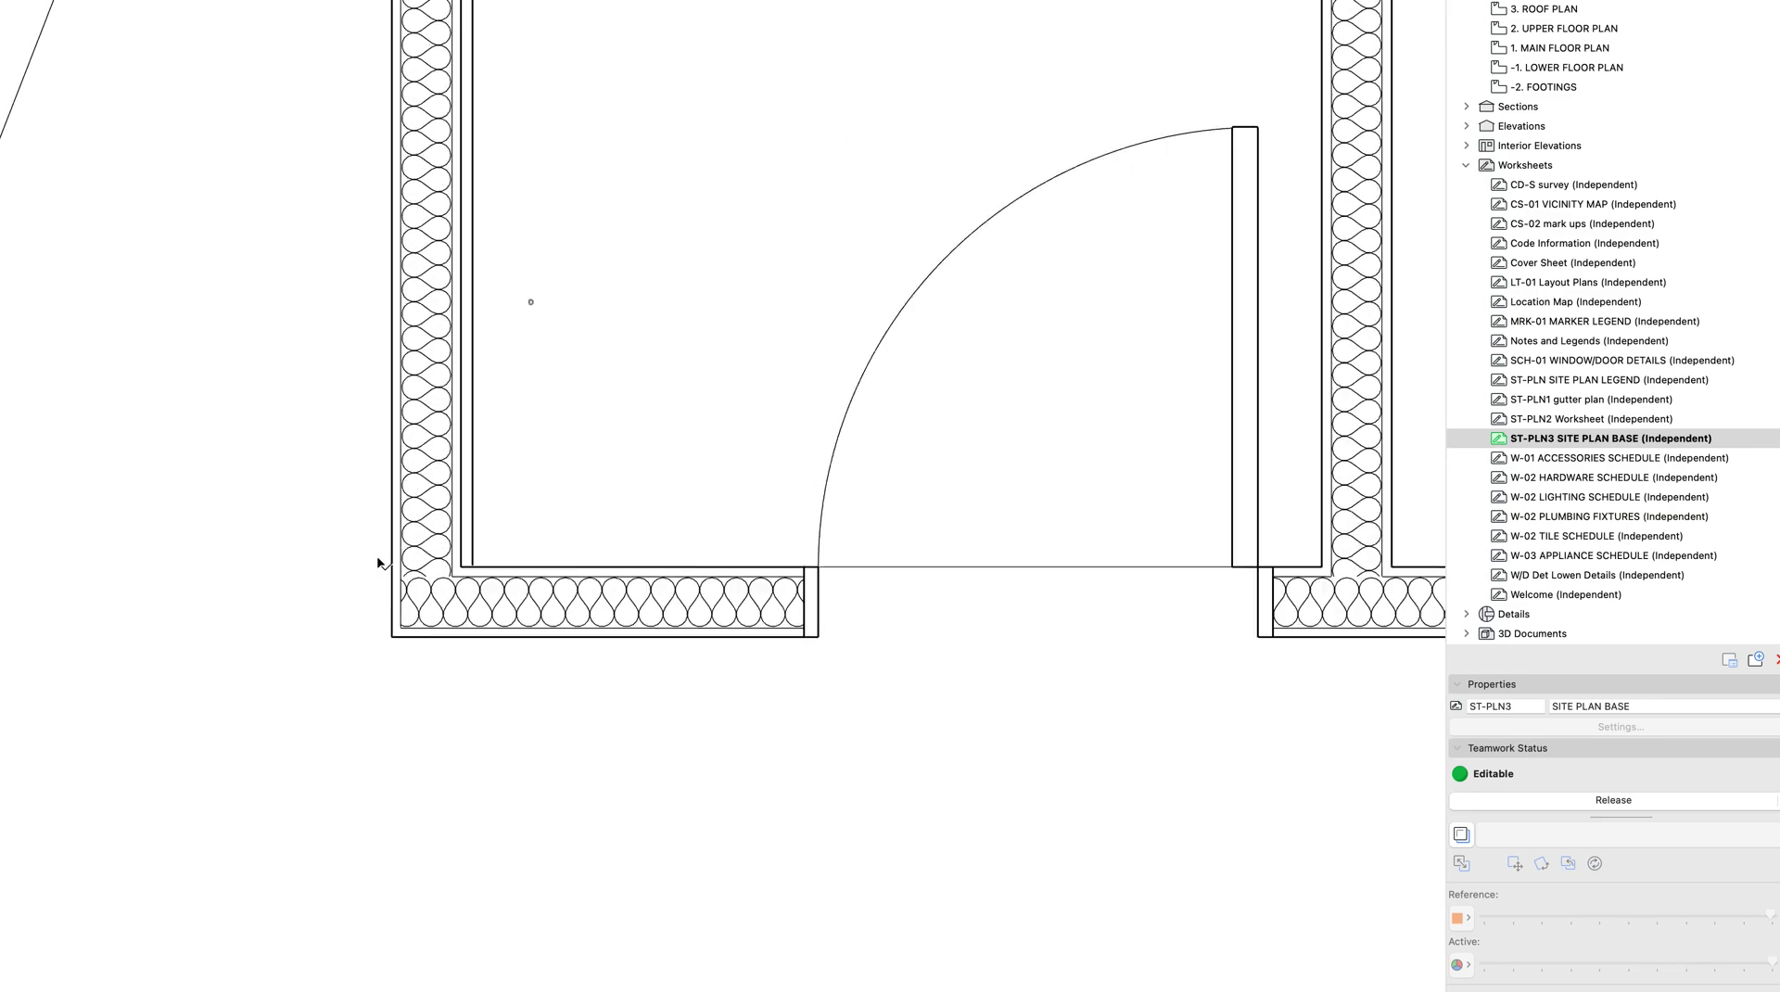
scroll(378, 561, "up", 3)
left_click(567, 636)
left_click(506, 557, "shift")
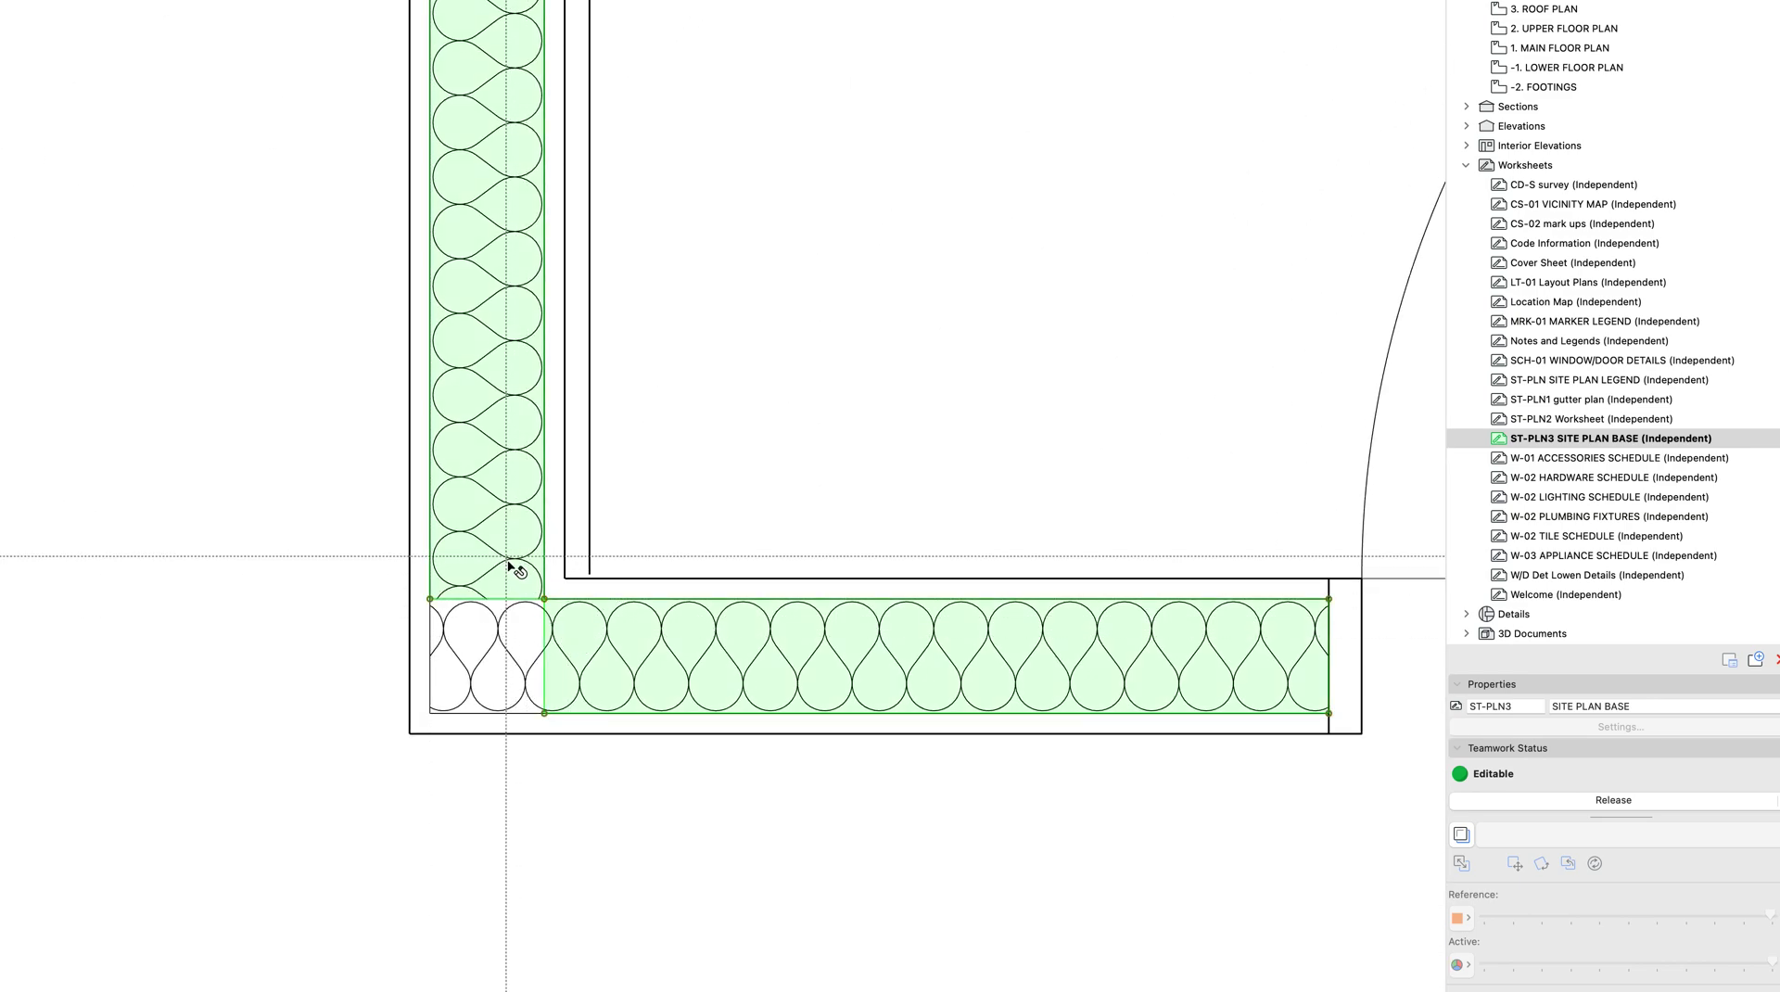
left_click(508, 642, "shift")
left_click(496, 629, "shift")
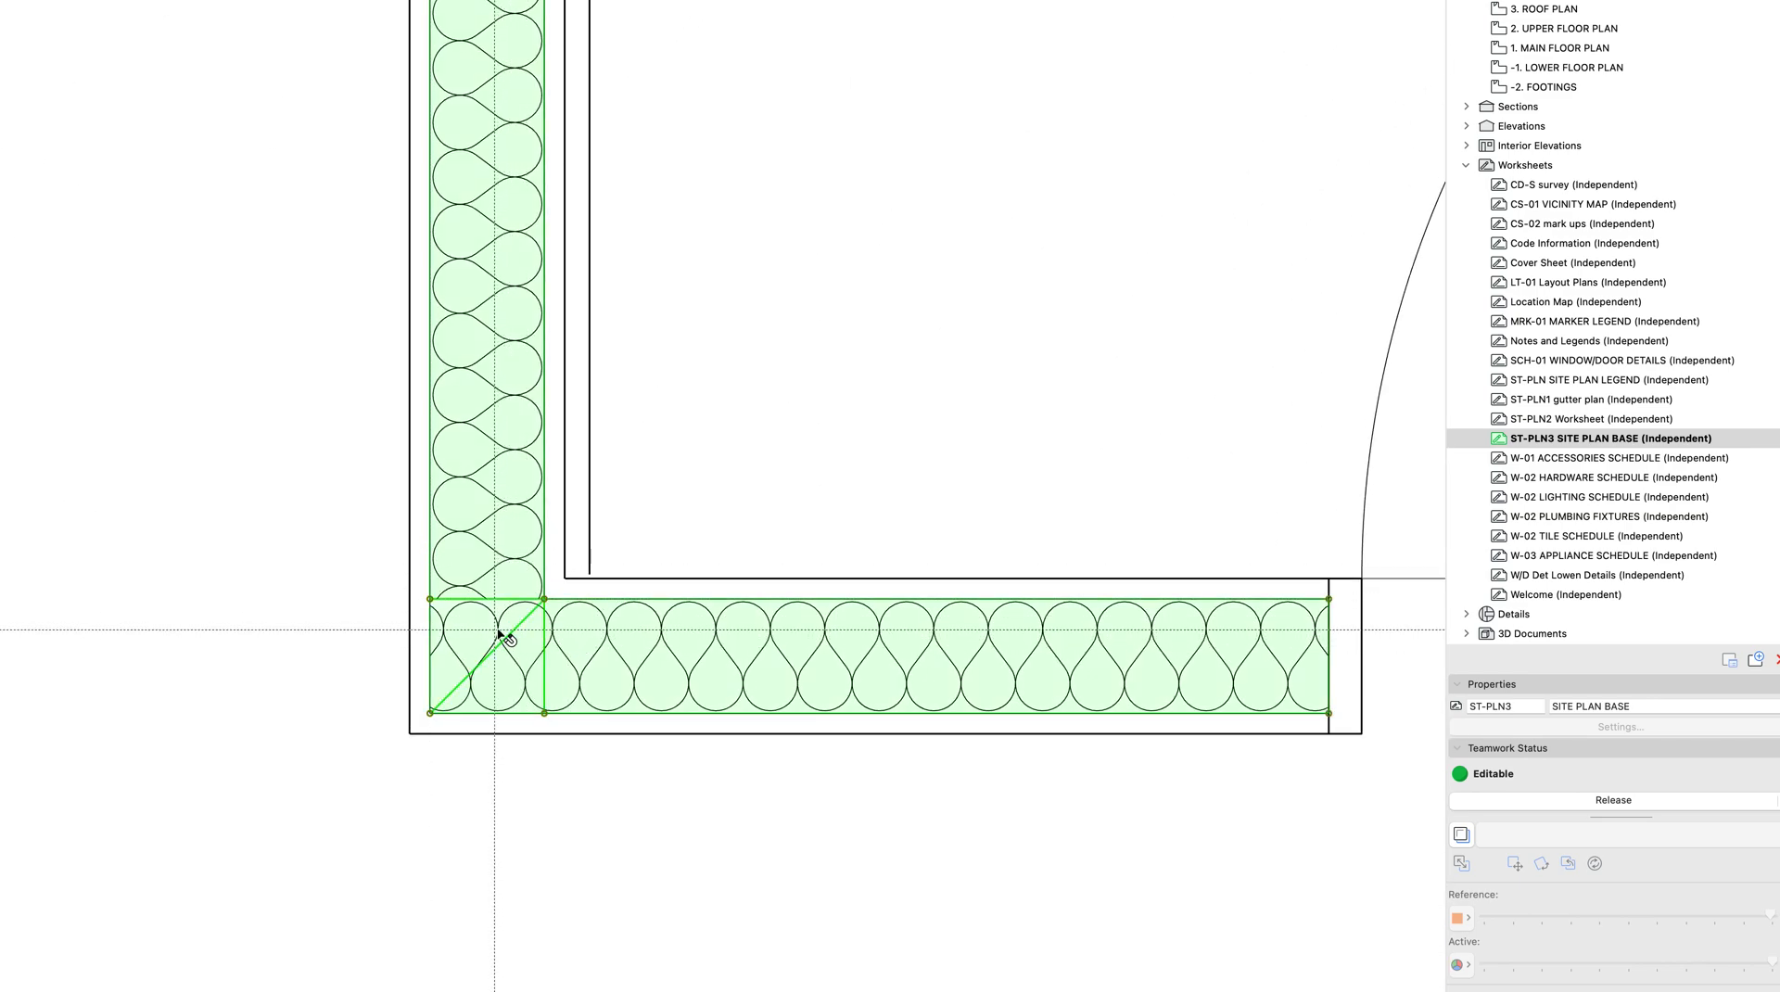
key("Escape")
left_click(554, 568)
left_click(544, 579)
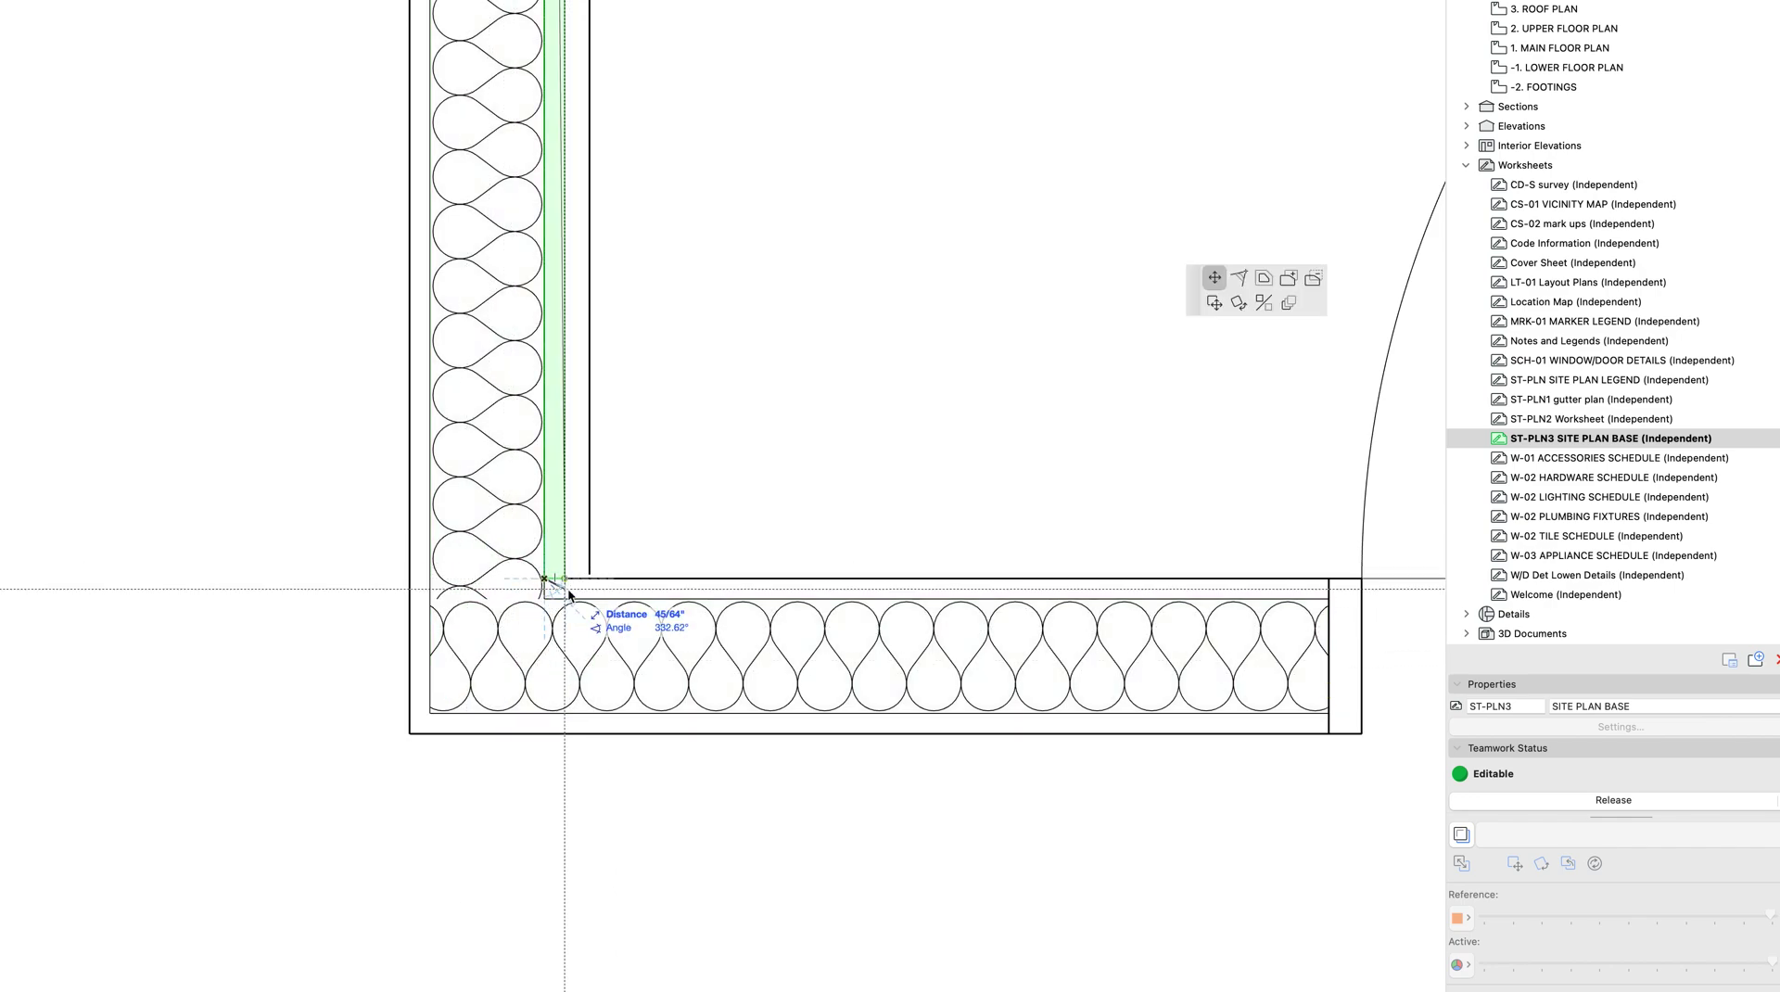
key("Escape")
key("Escape")
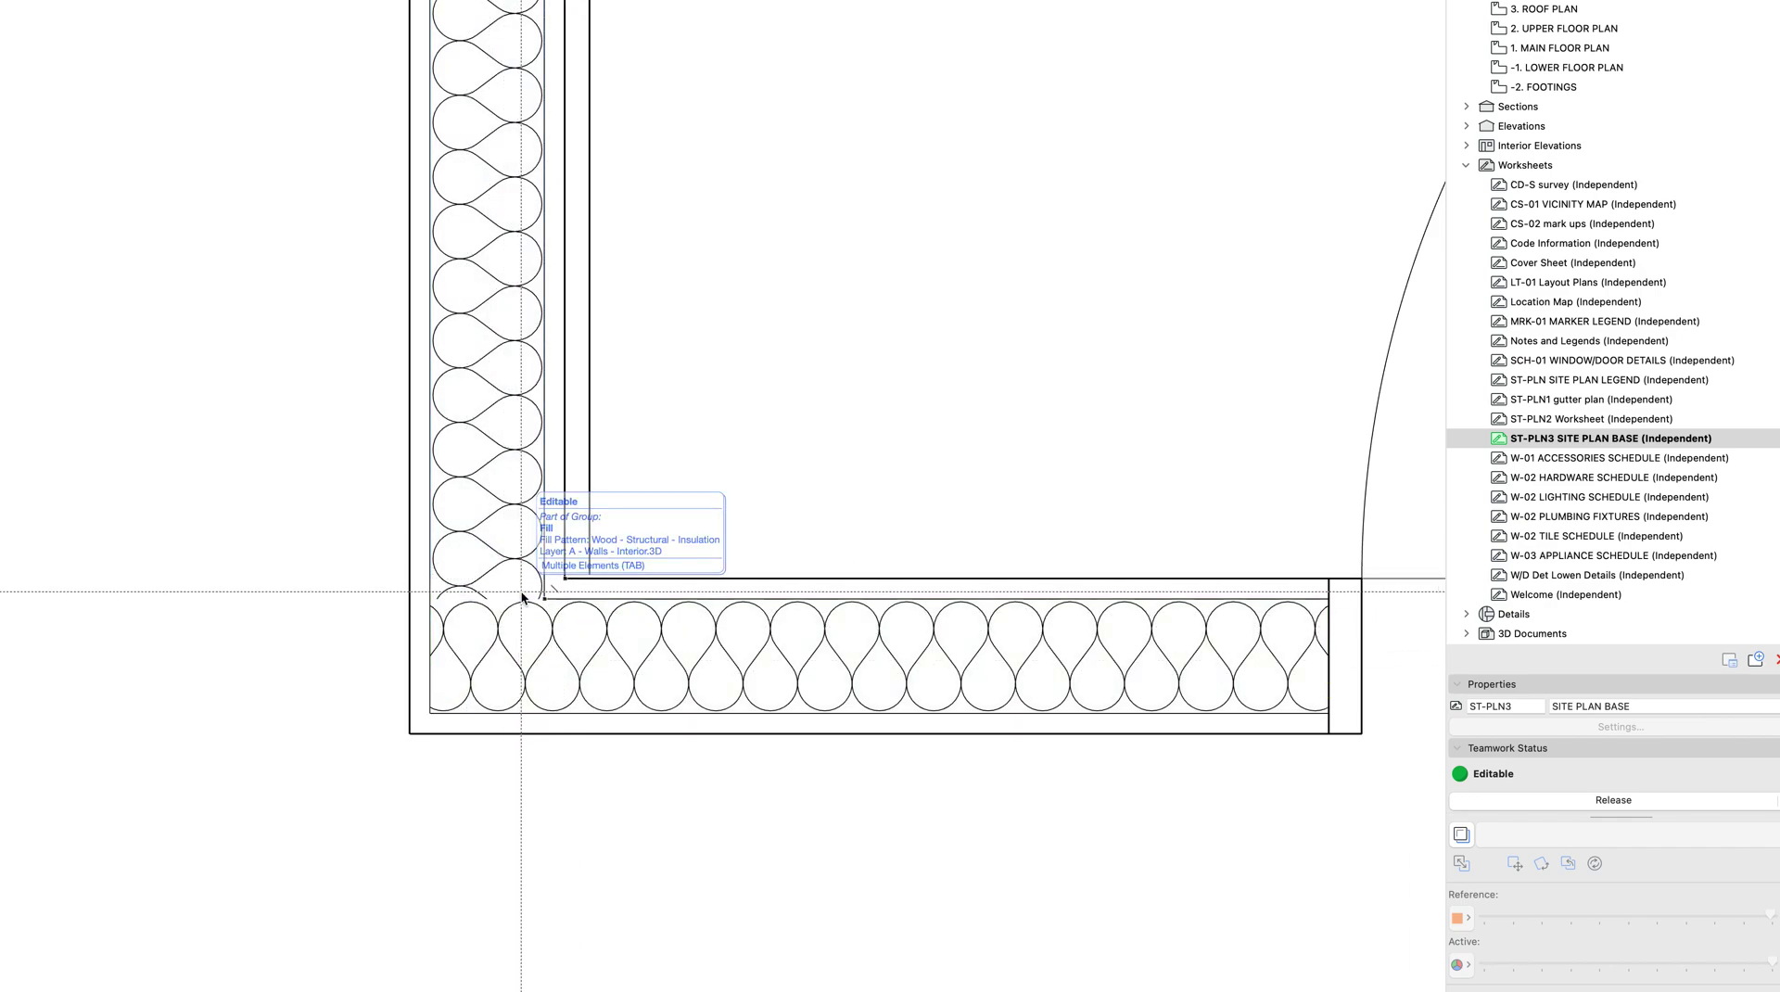
Select all elements in the worksheet and run Fill Consolidation on them
key("super+a")
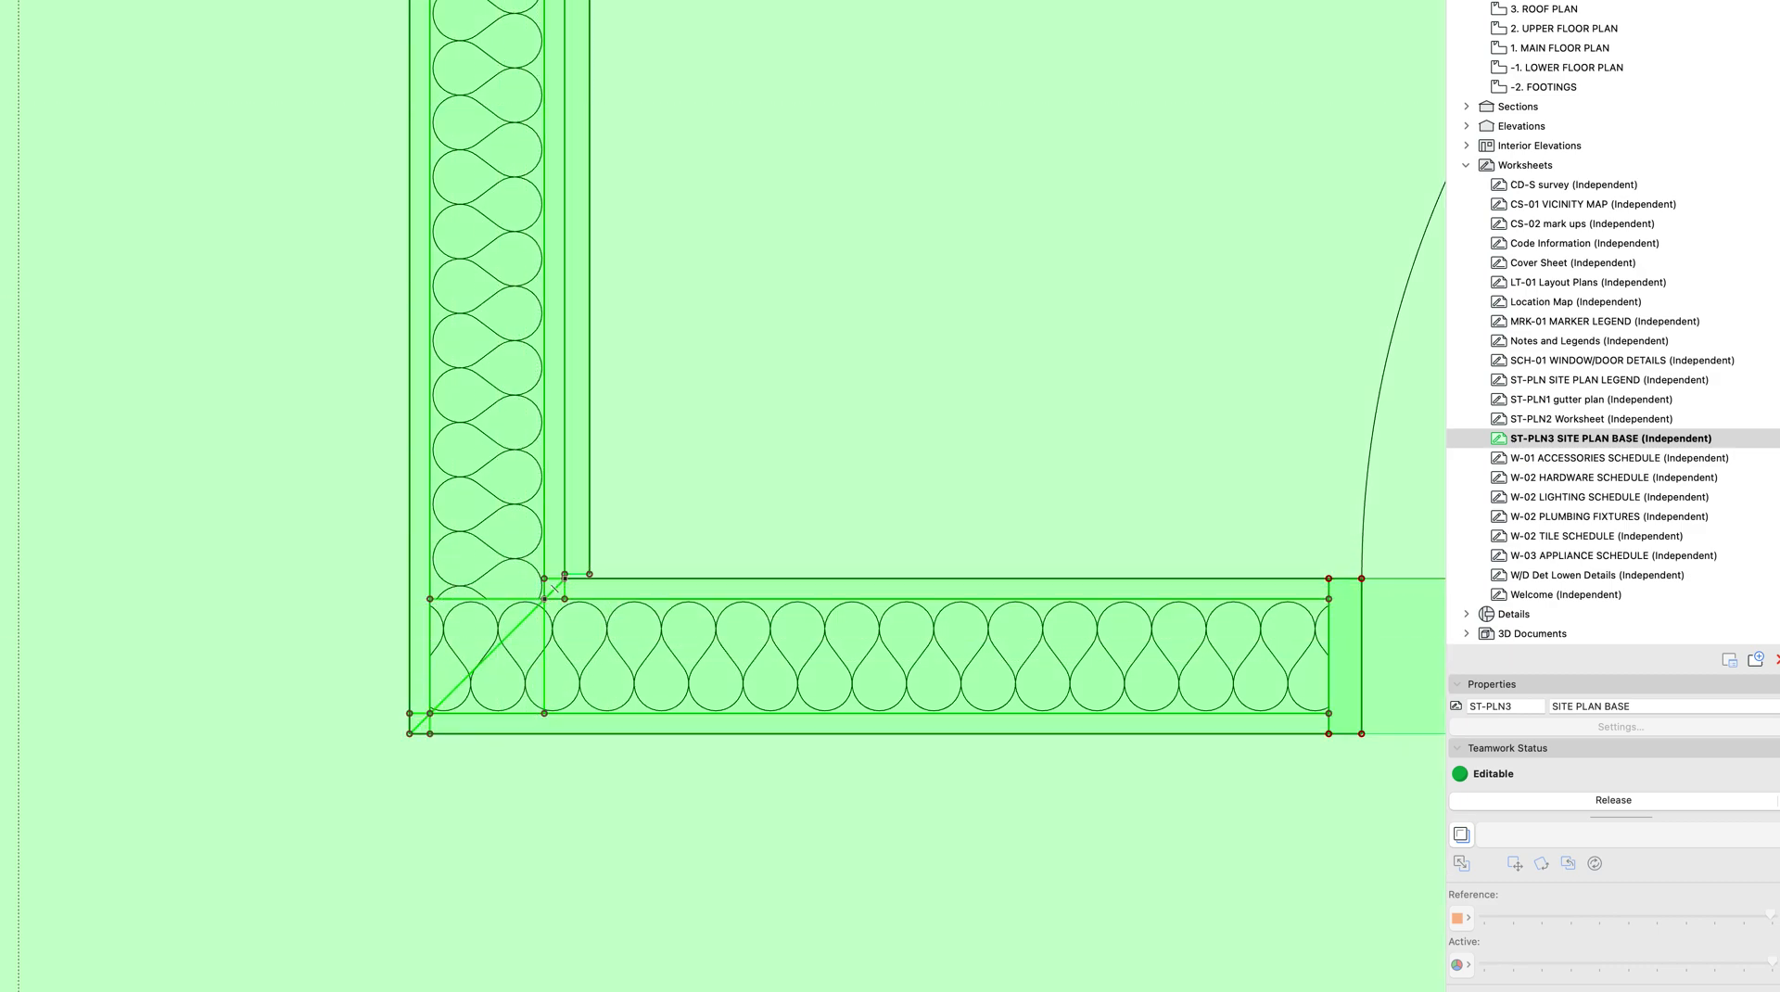
key("super+t")
key("Return")
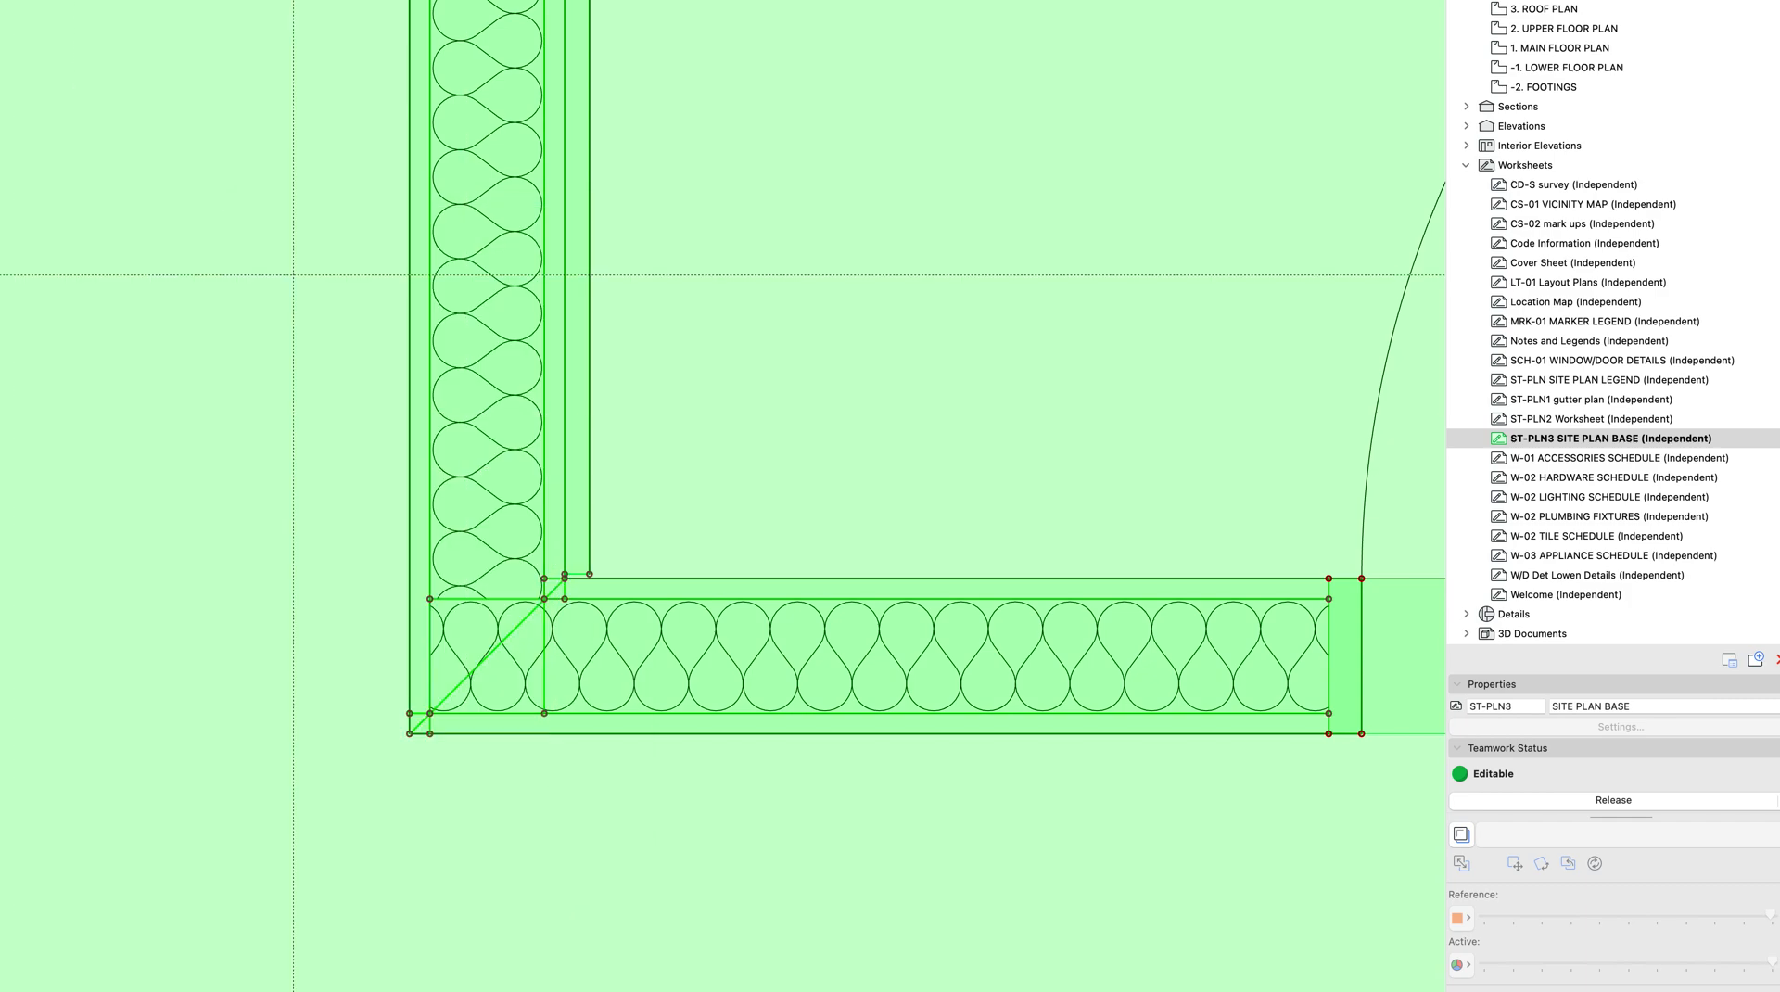
left_click(23, 1)
mouse_move(18, 276)
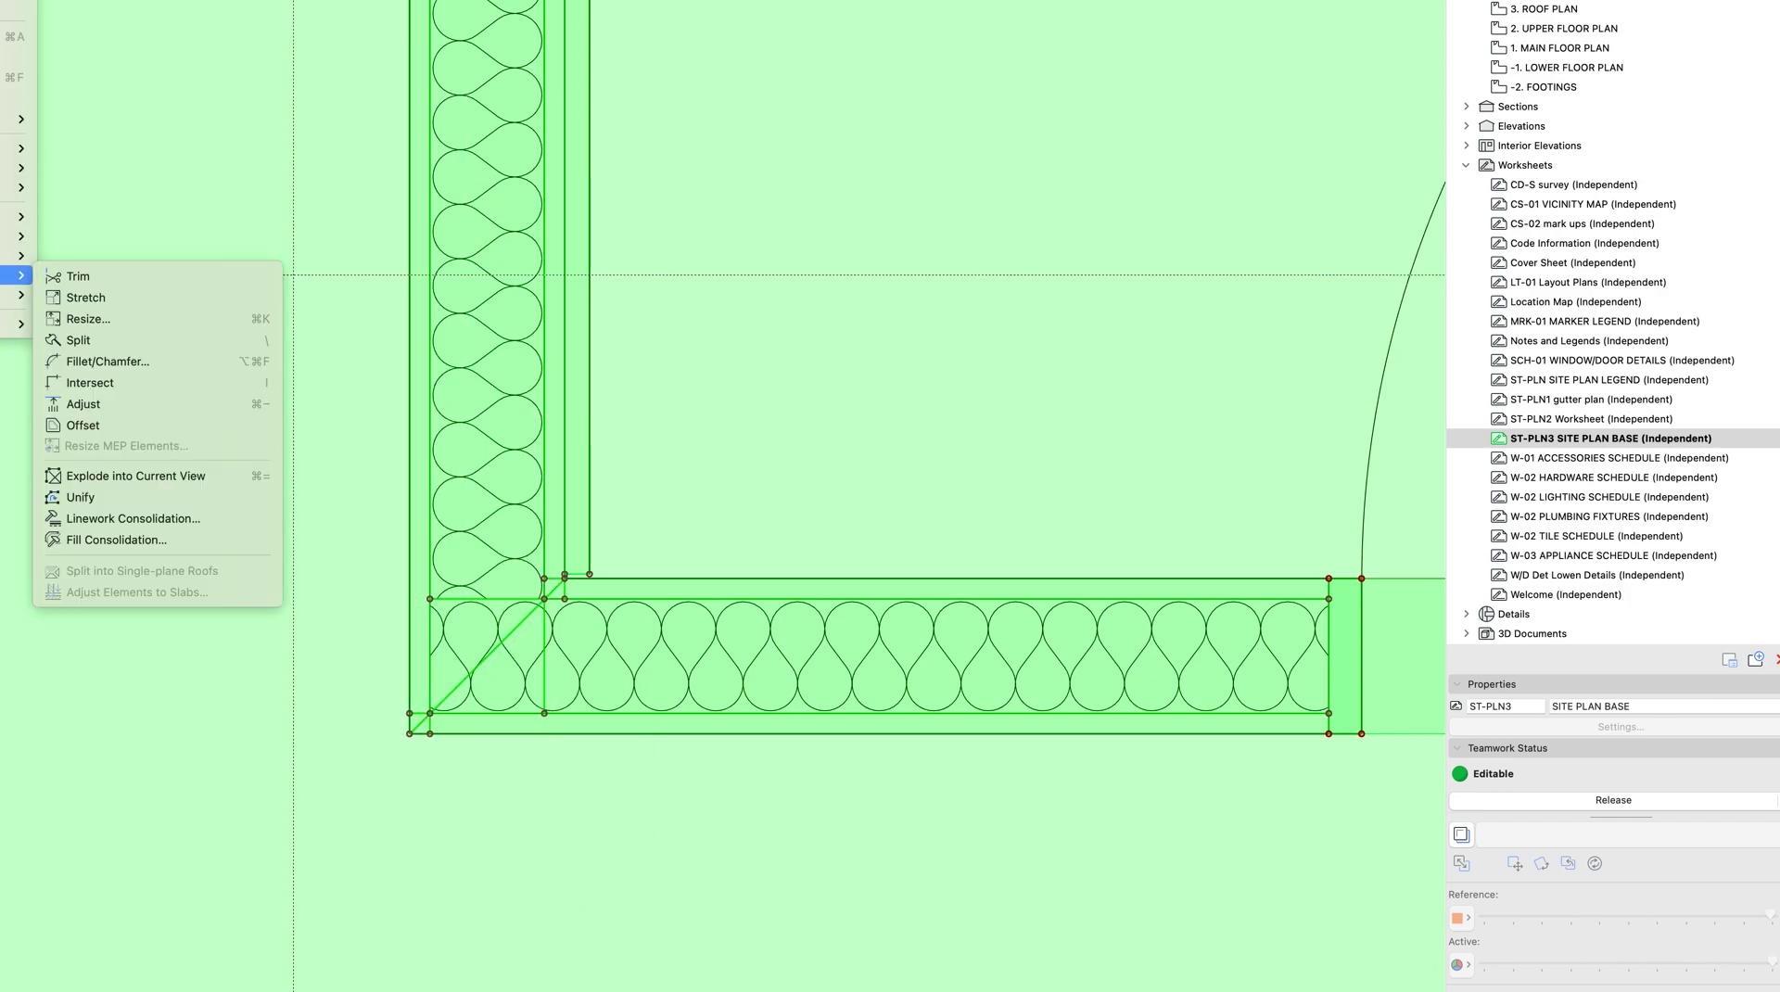
left_click(163, 541)
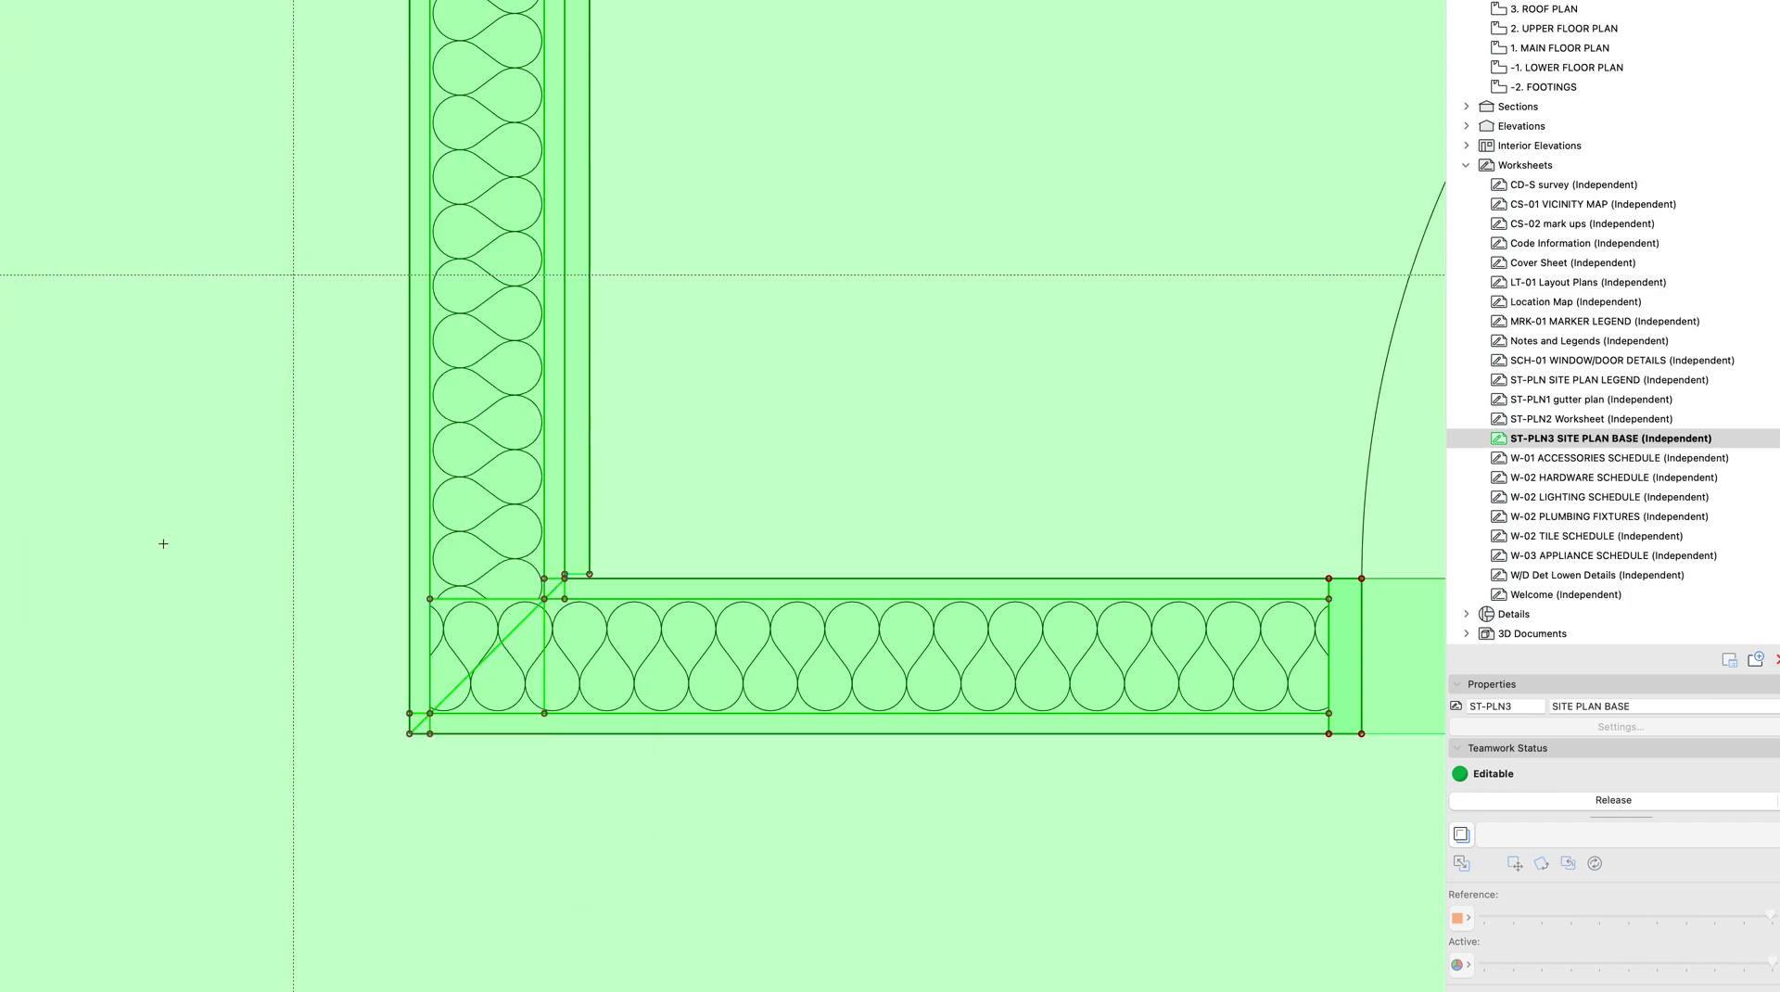
key("Return")
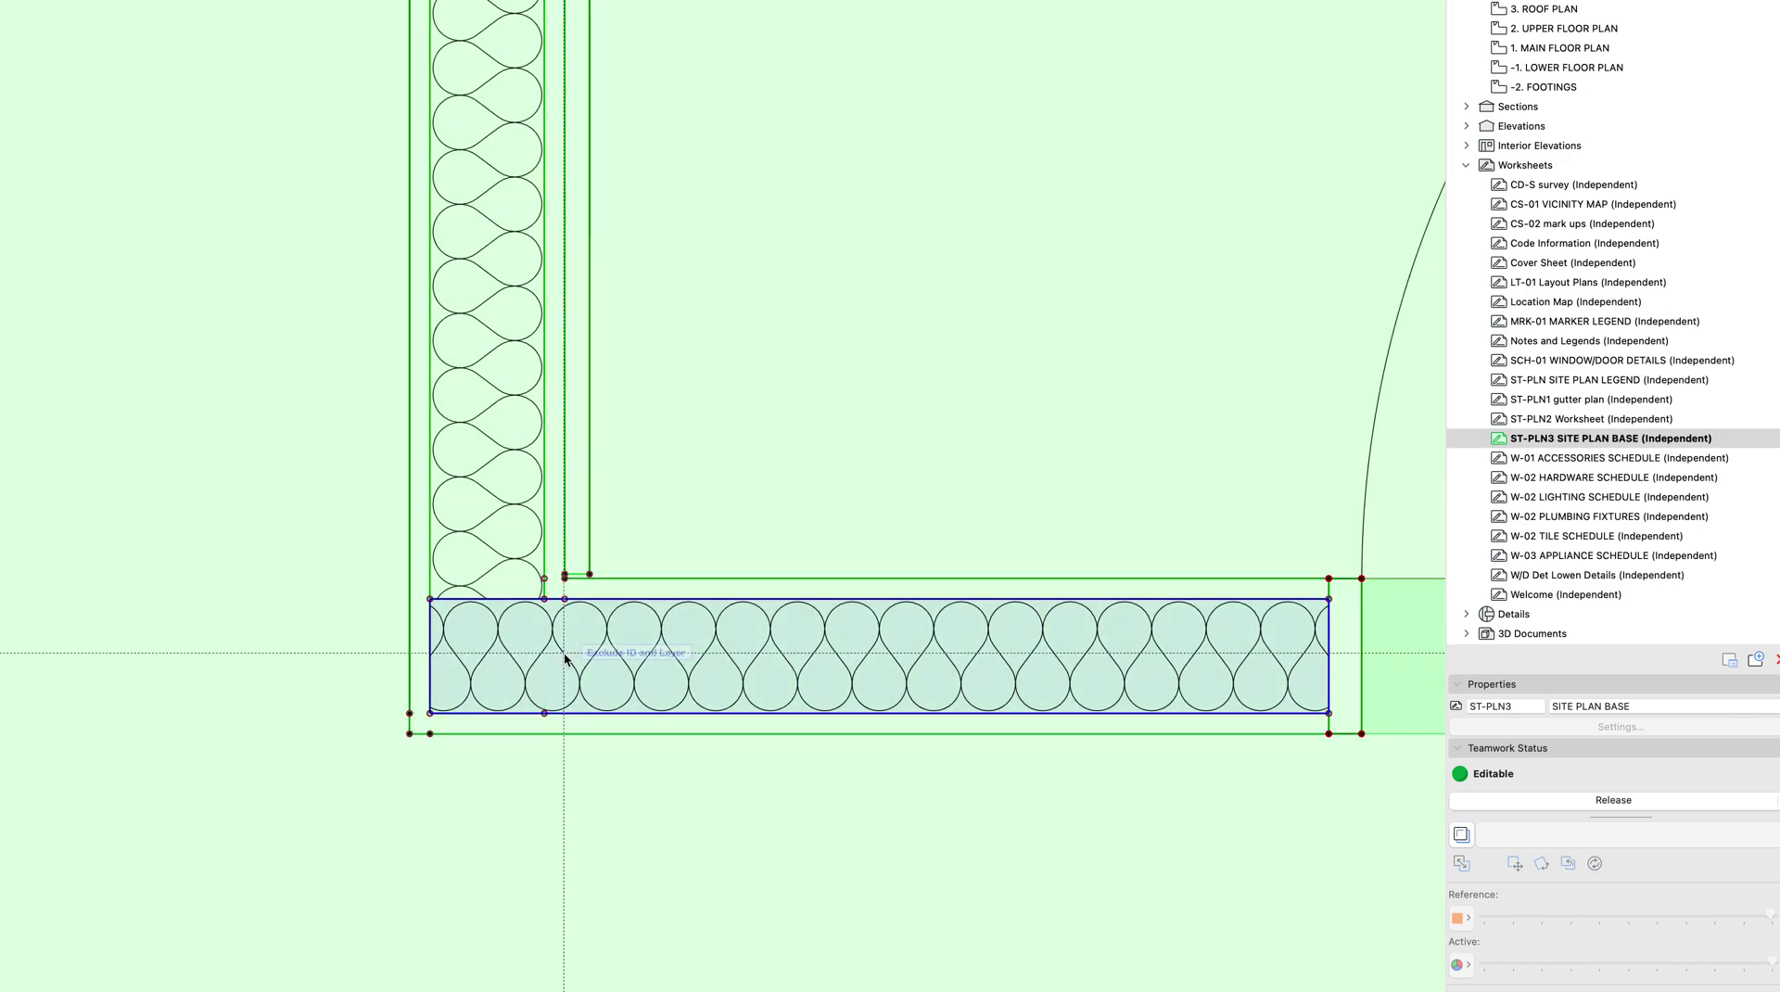
Check the element types in the current worksheet selection with Edit Selection Set, and clear the selection
key("super+shift+t")
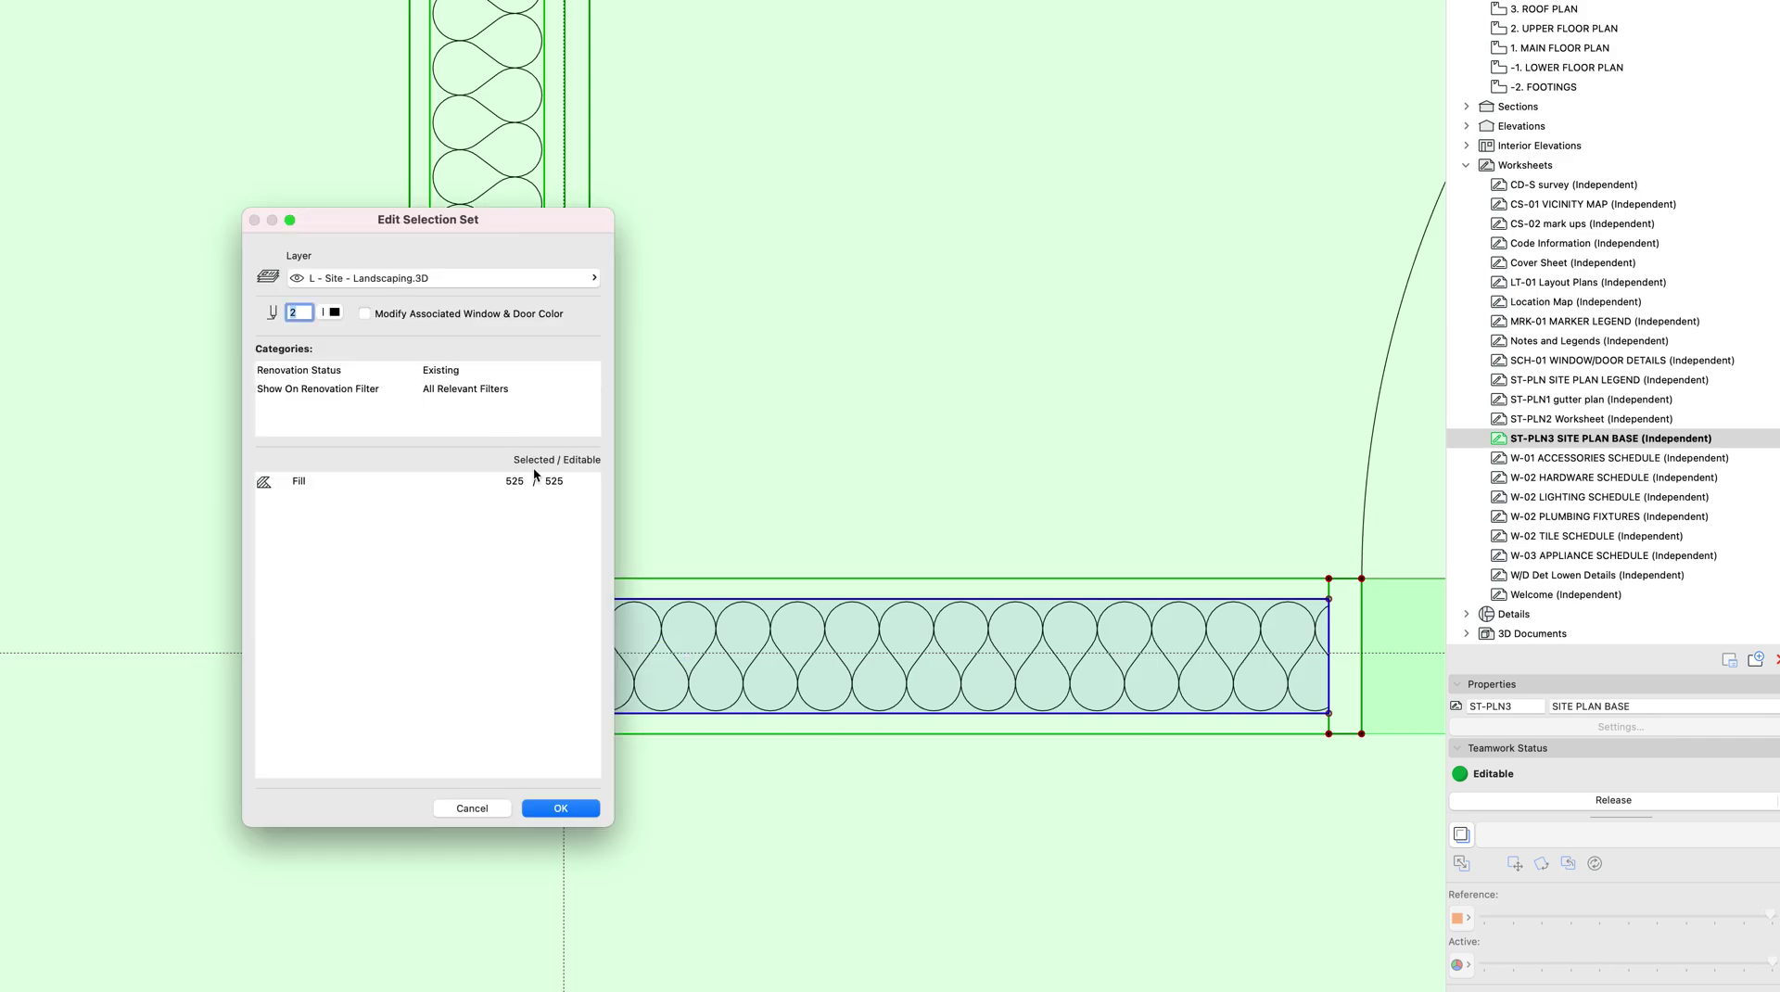
key("Escape")
key("Escape")
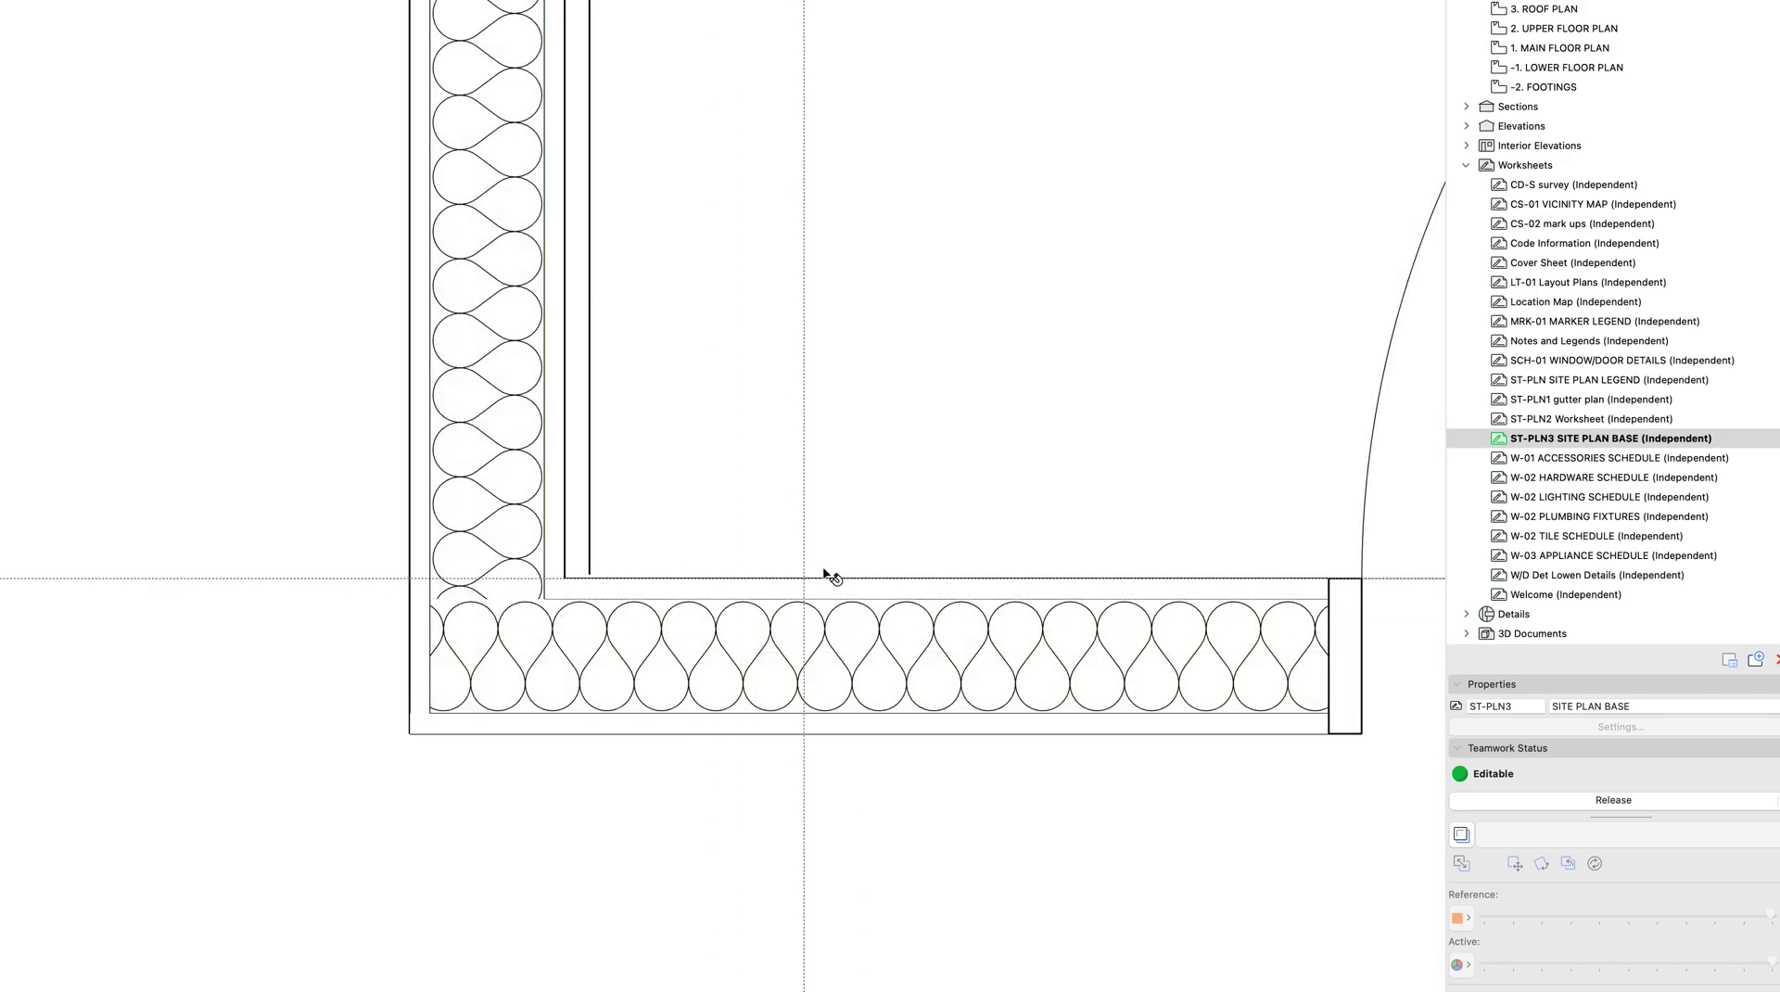
Delete the leftover leader lines and cross markers around the entry steps beside the house
scroll(822, 568, "down", 5)
scroll(823, 568, "down", 3)
middle_click_drag(1031, 709, 374, 390)
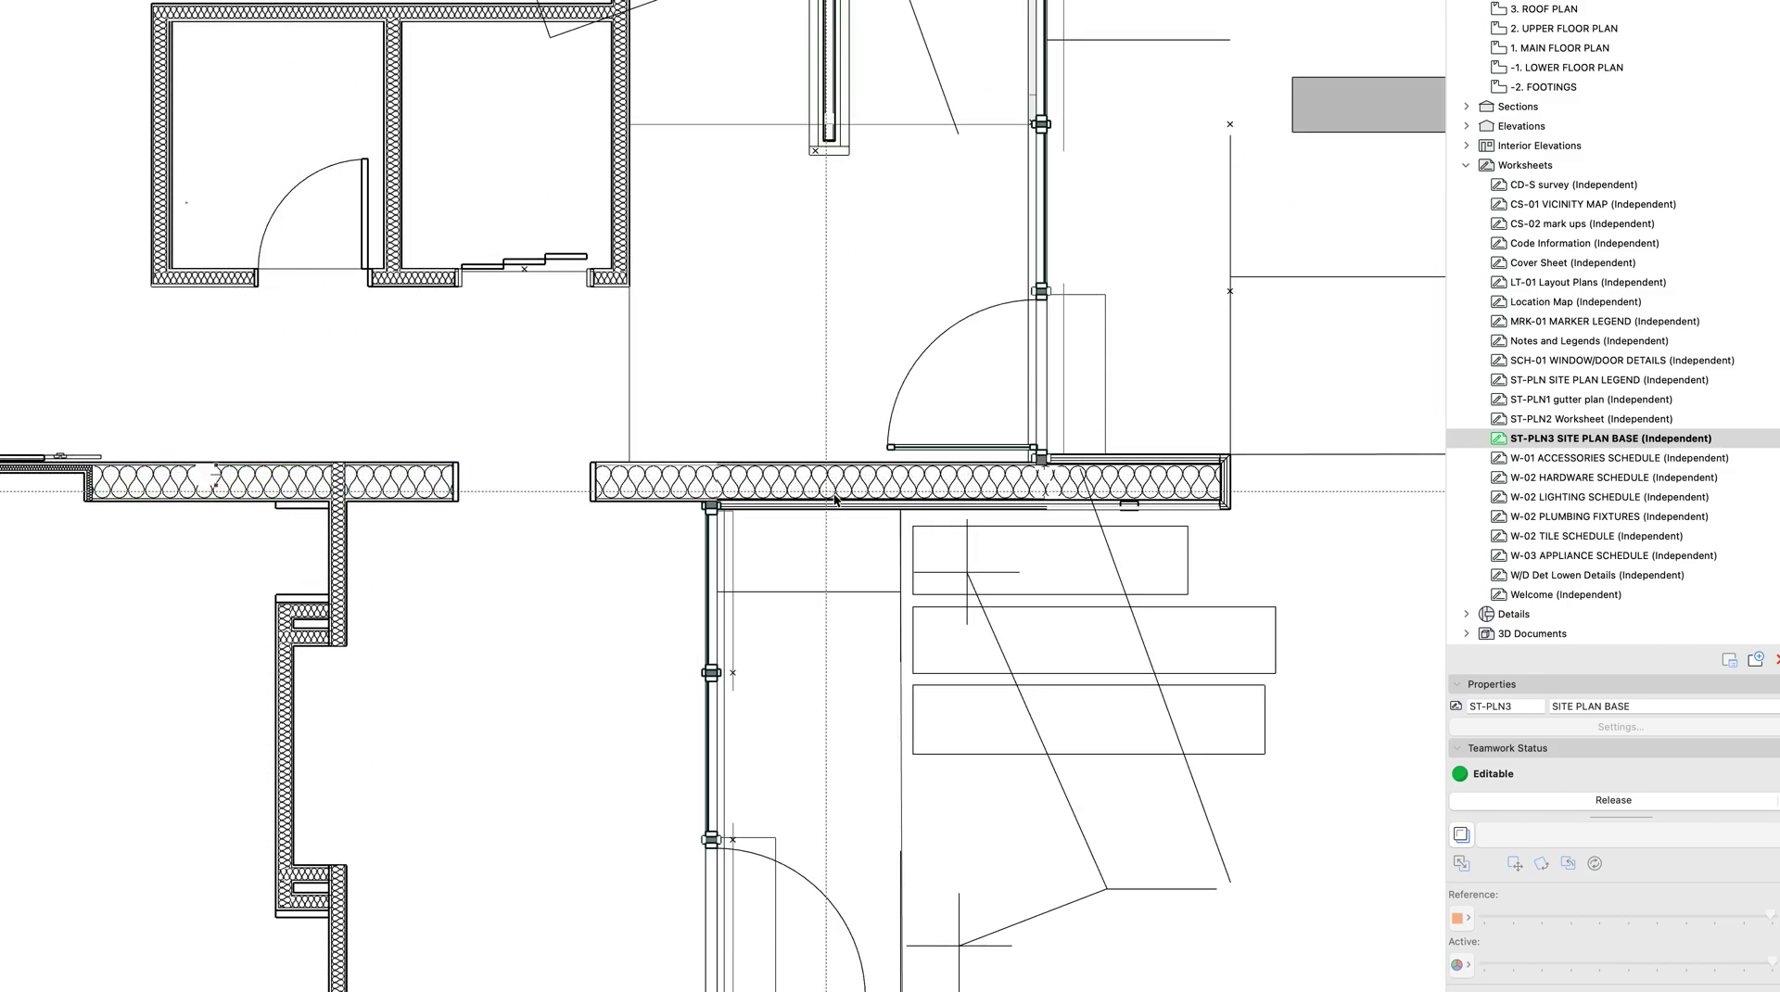
scroll(828, 525, "down", 5)
scroll(839, 531, "up", 4)
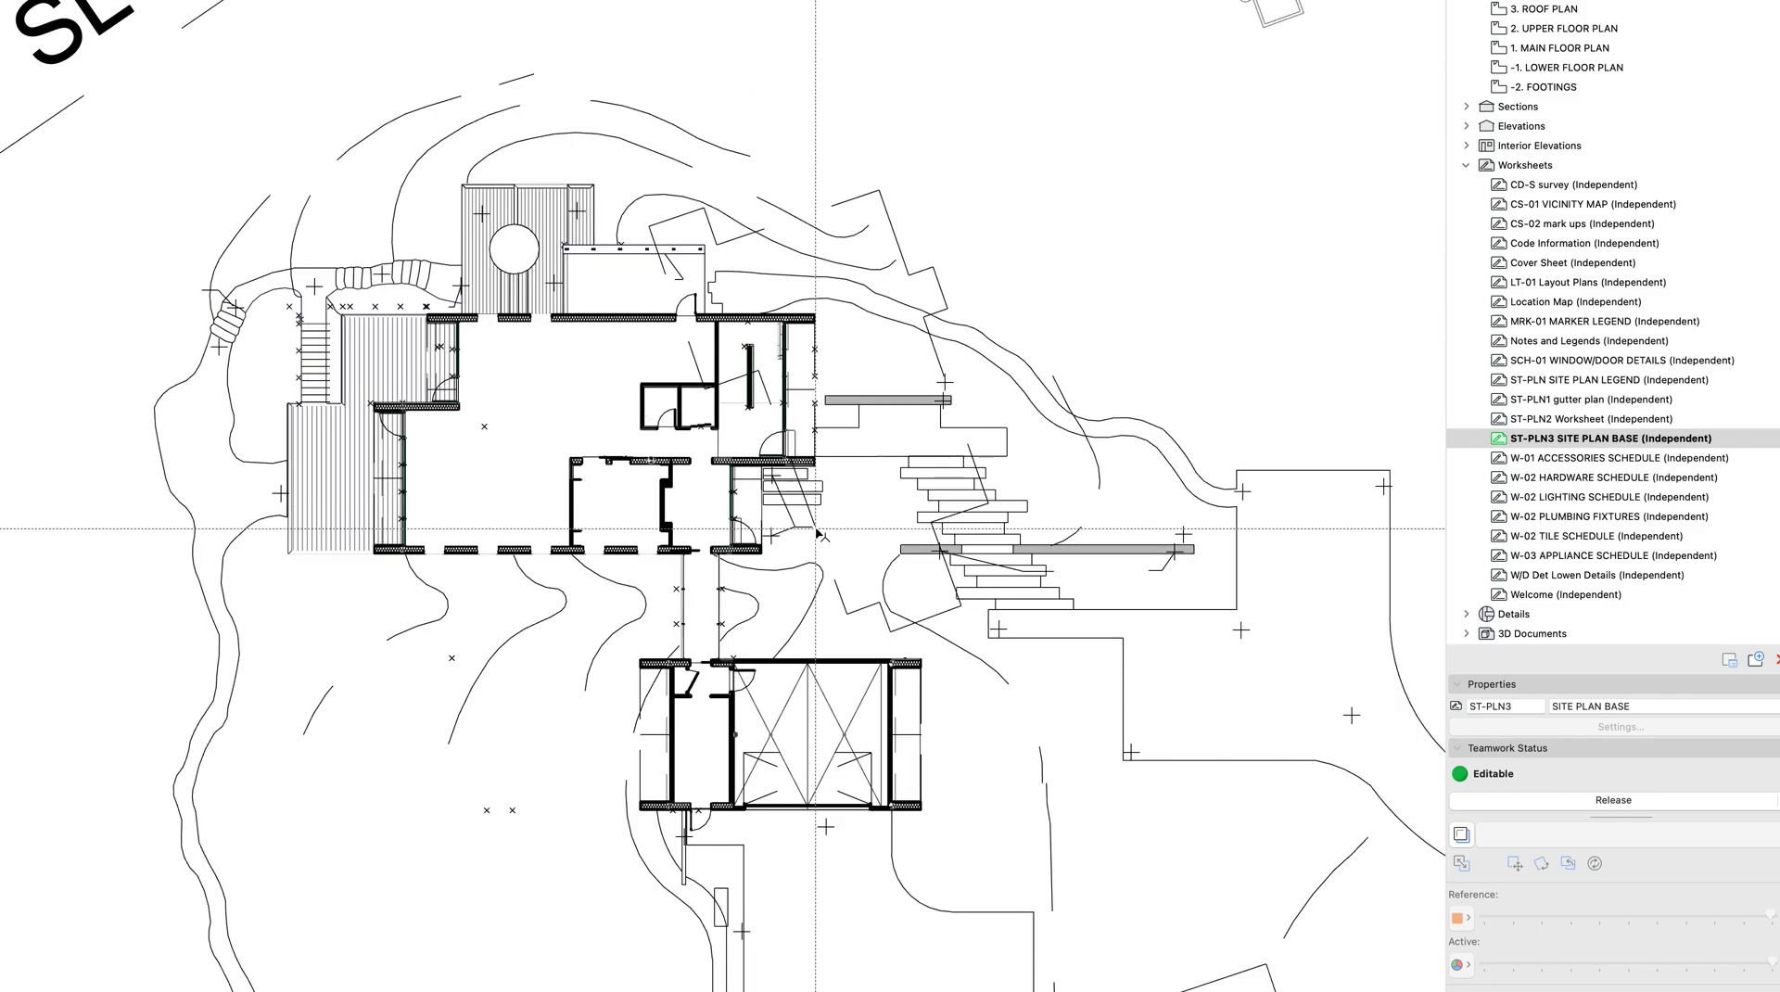
scroll(811, 534, "up", 3)
left_click_drag(944, 712, 554, 413)
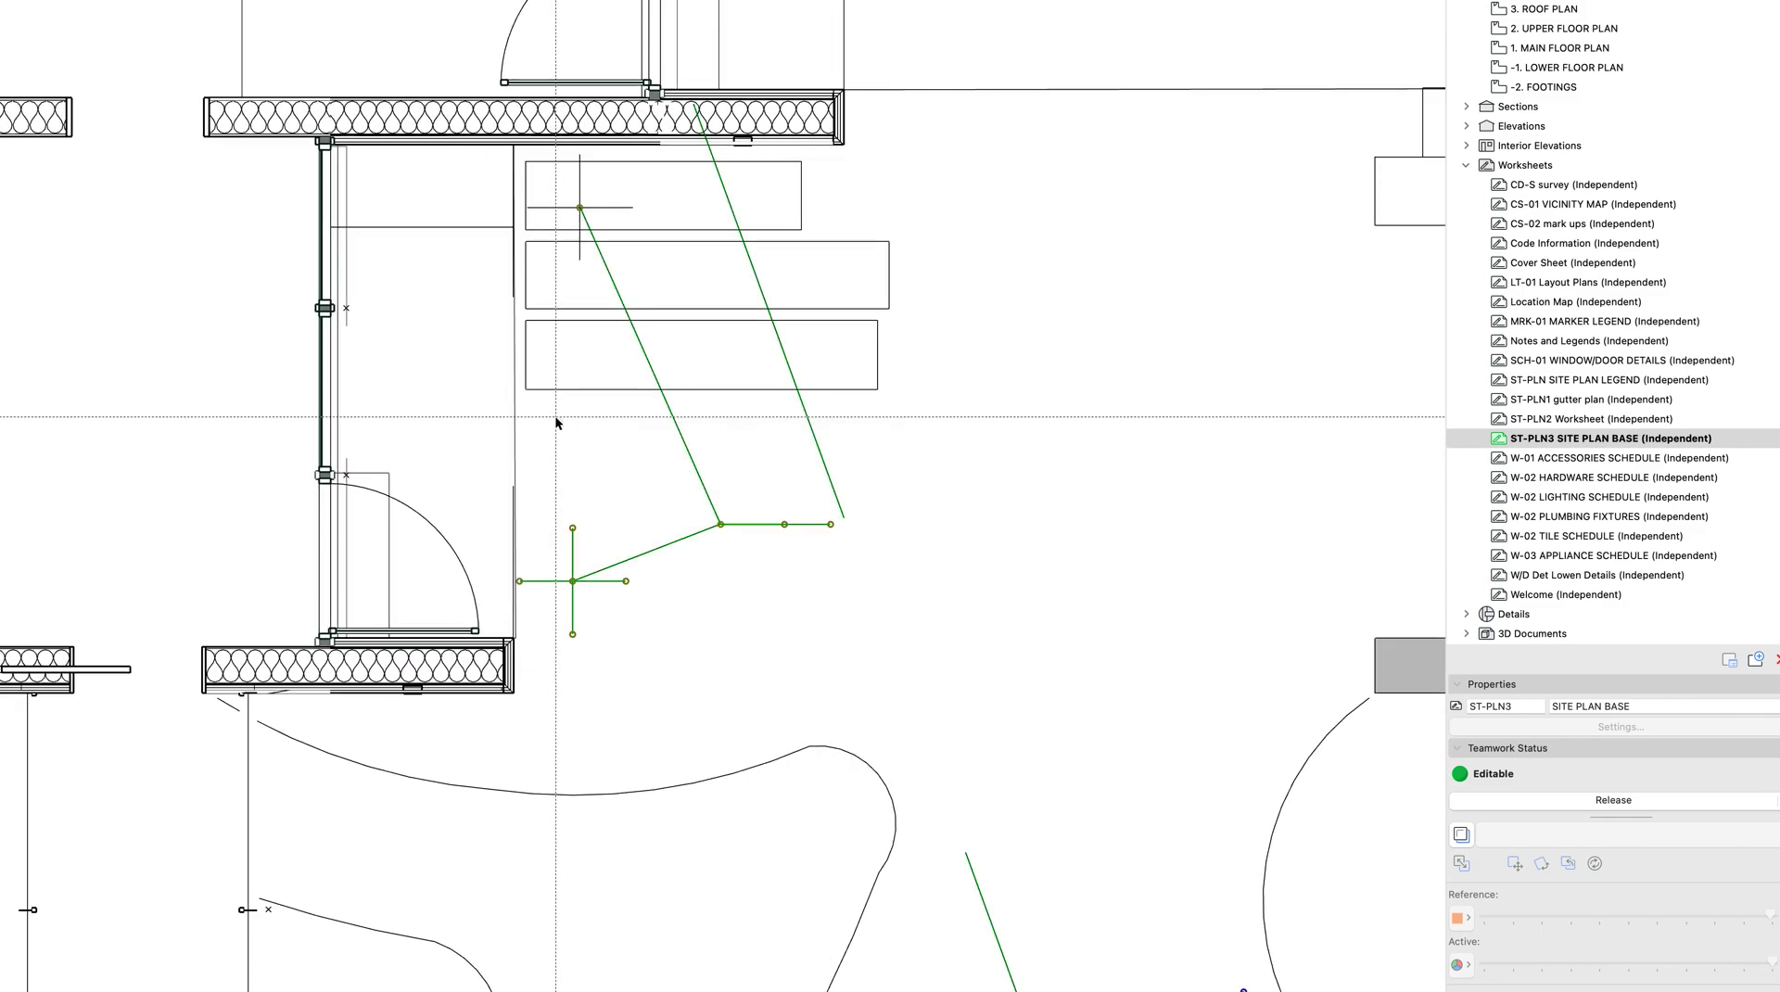
key("Delete")
left_click(574, 206)
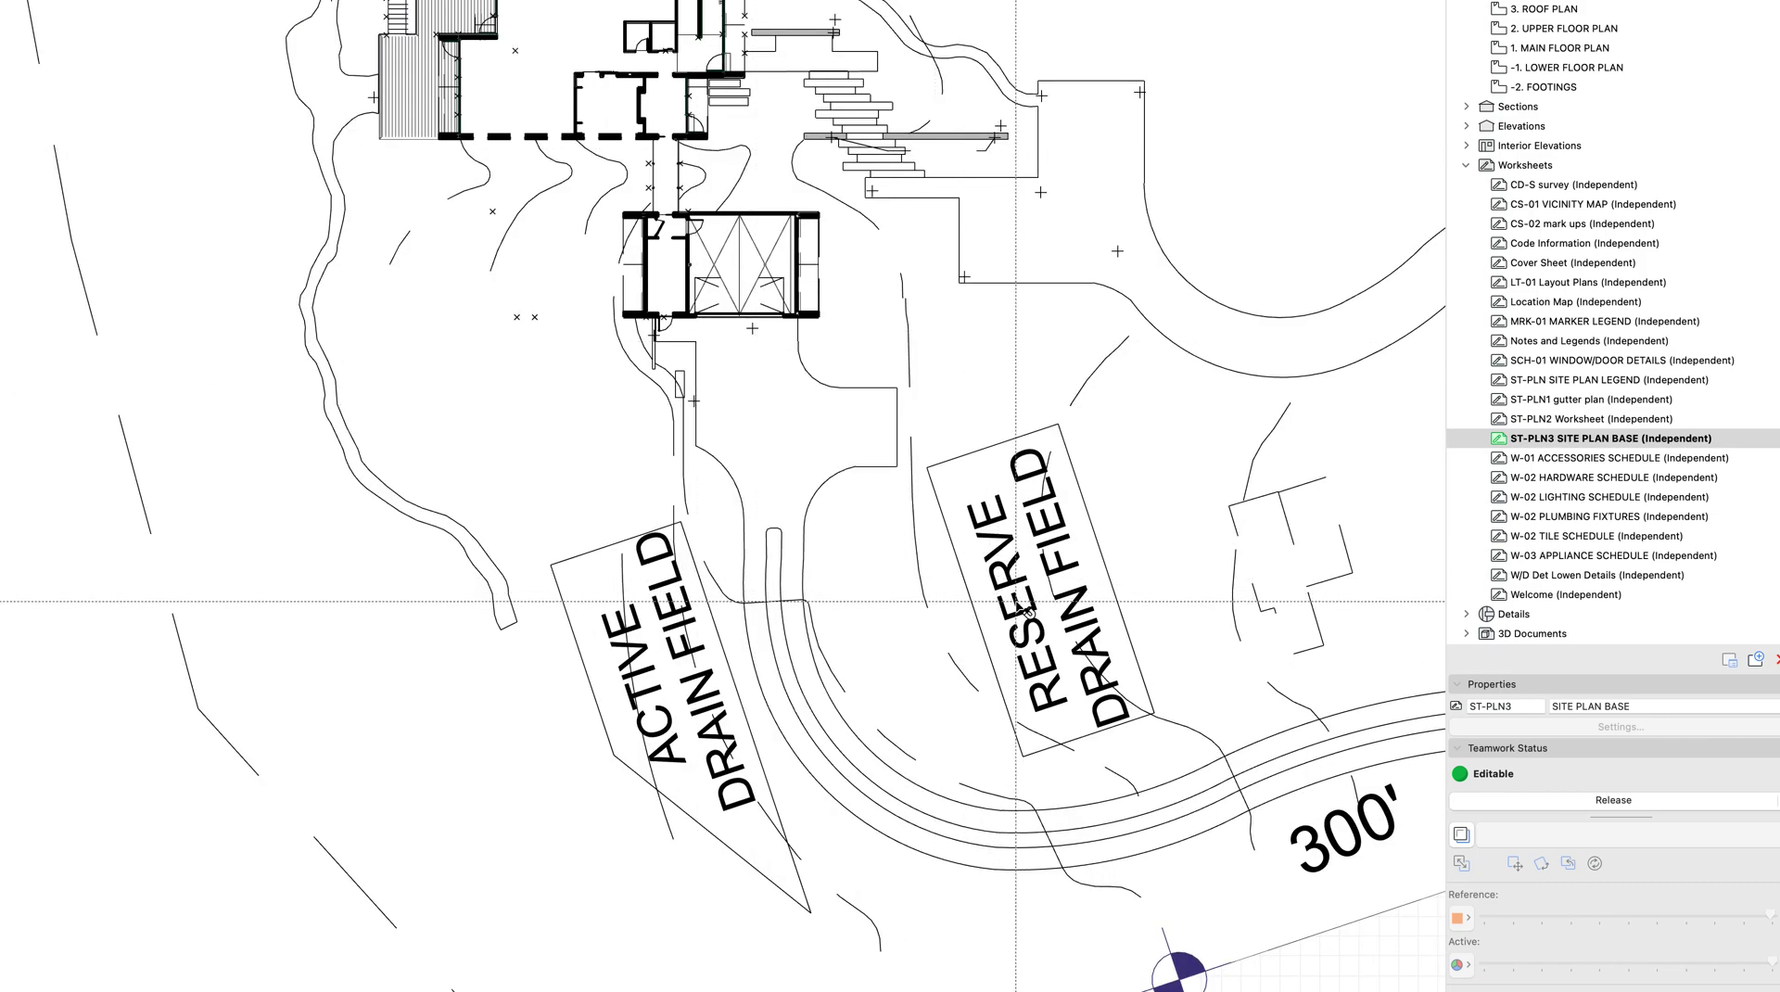
Run Linework Consolidation on all worksheet elements, deleting duplicate lines, merging overlapping lines and forcing solid lines
left_click(968, 510)
left_click(890, 440)
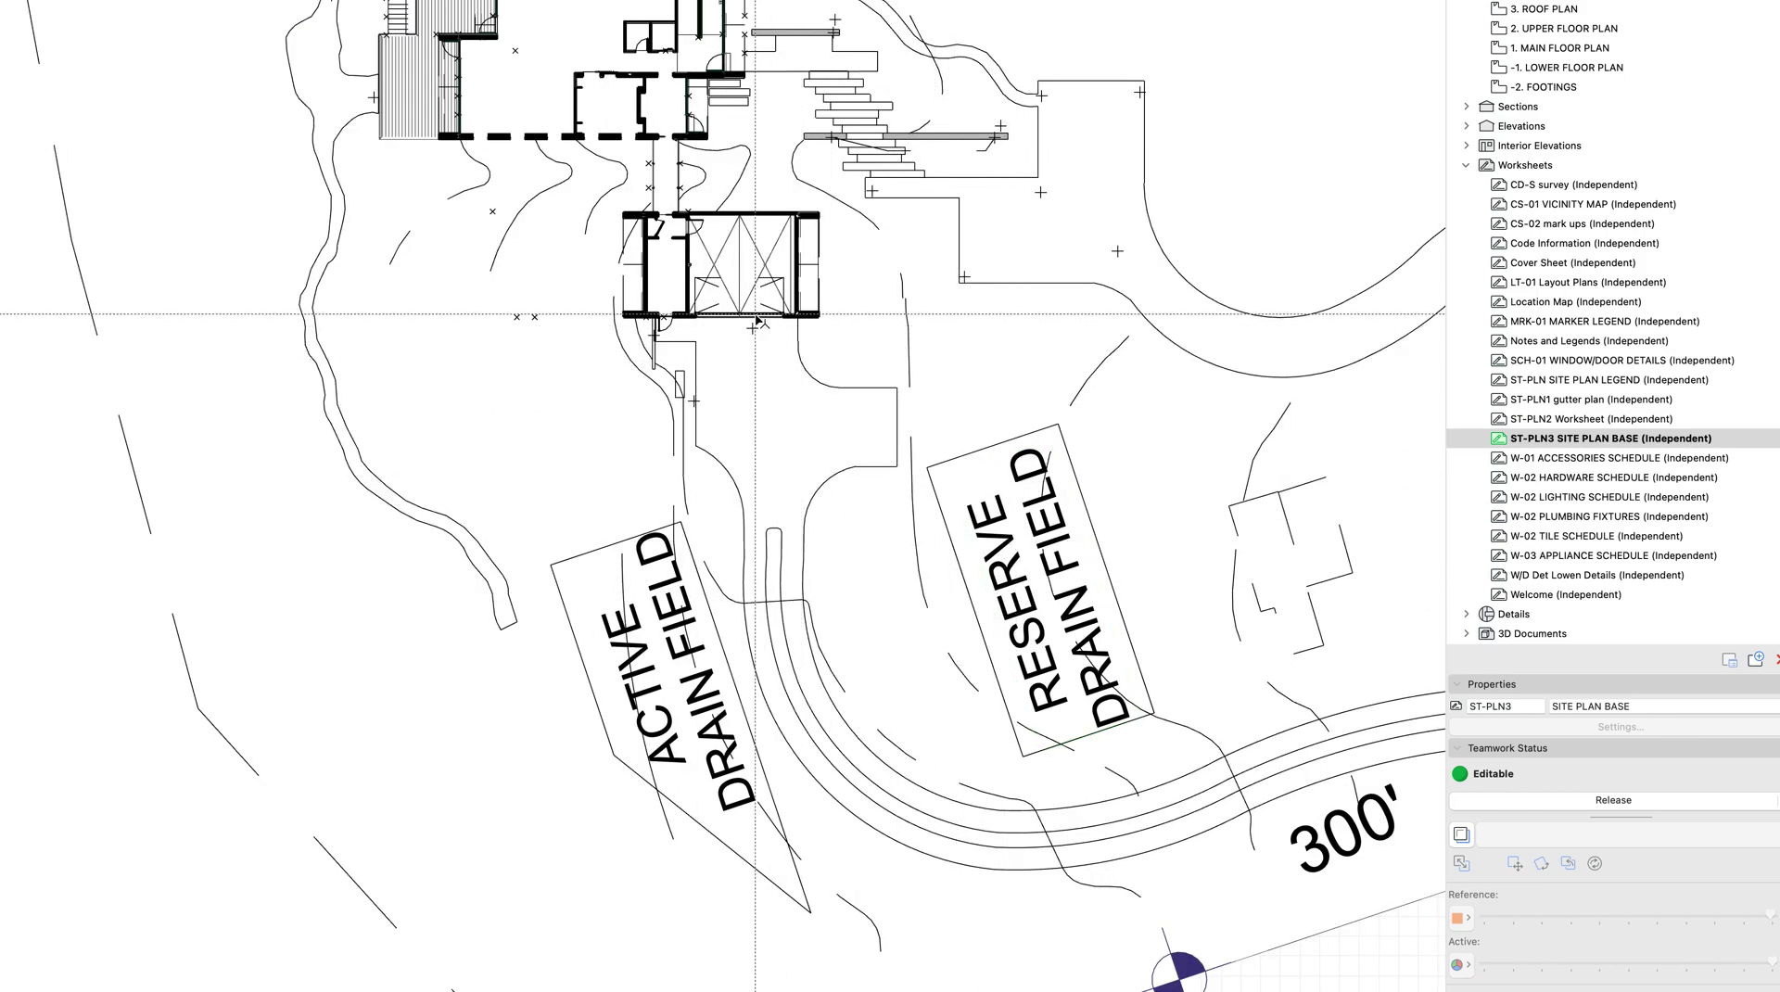
middle_click_drag(456, 186, 665, 501)
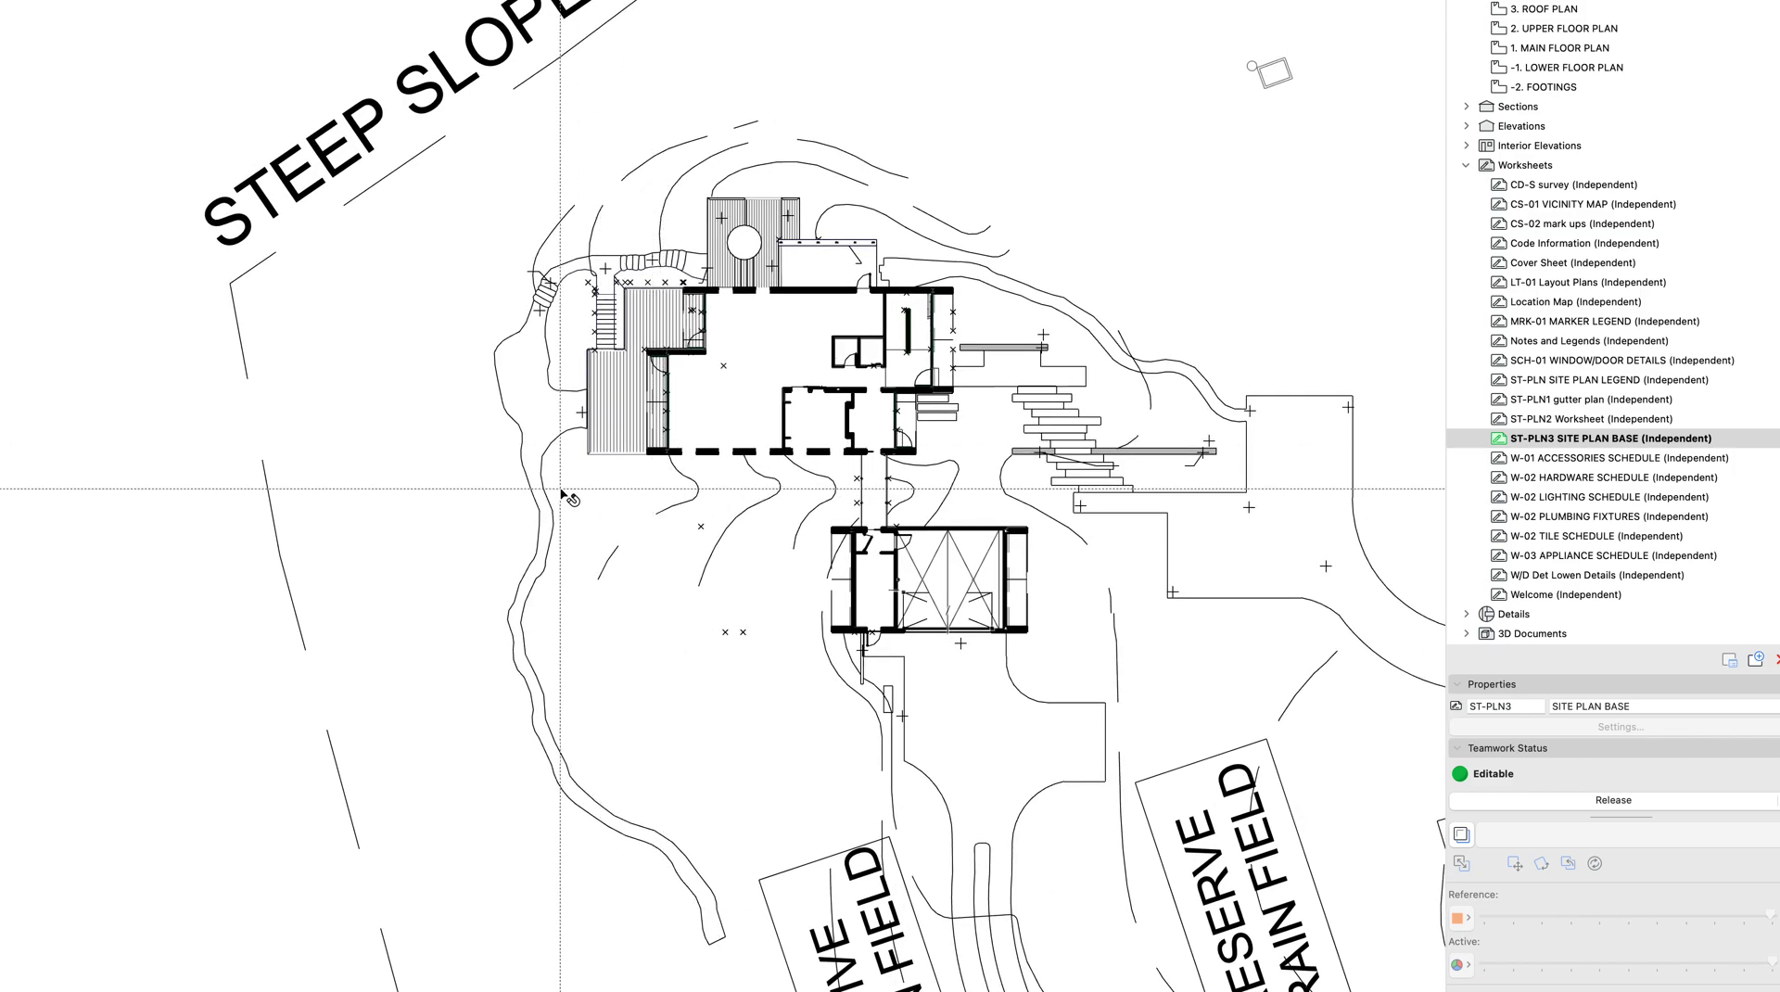
key("super+a")
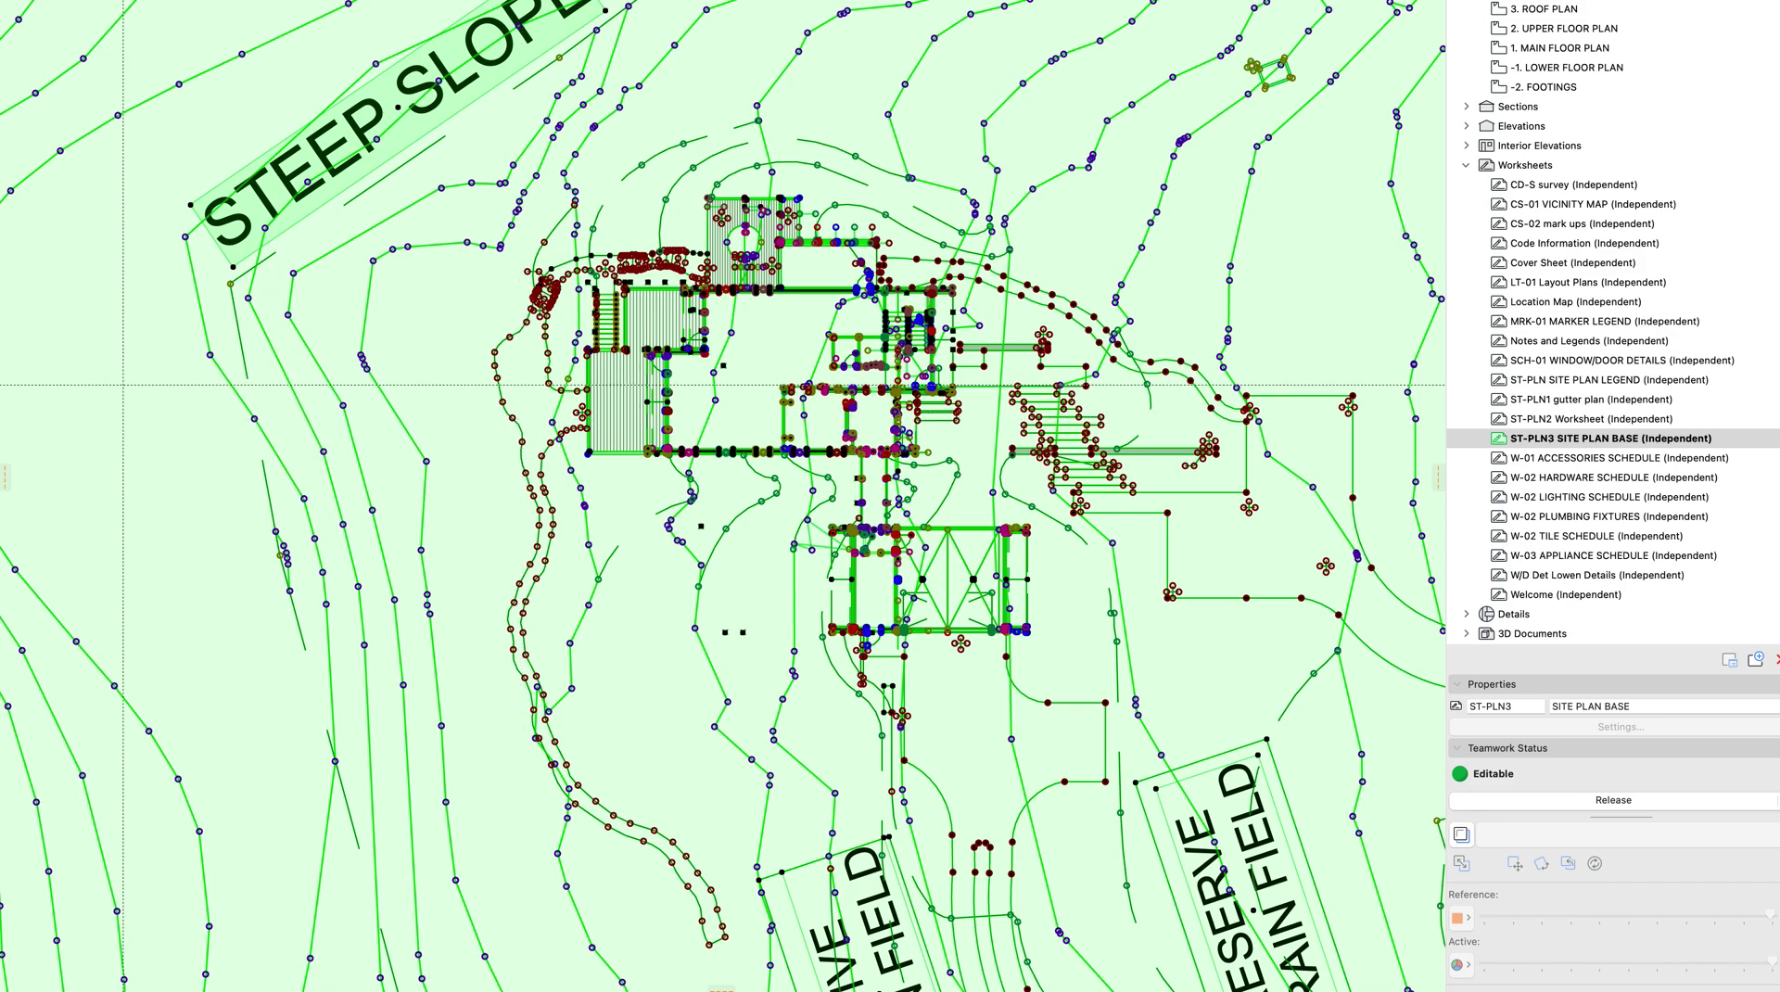
right_click(4, 185)
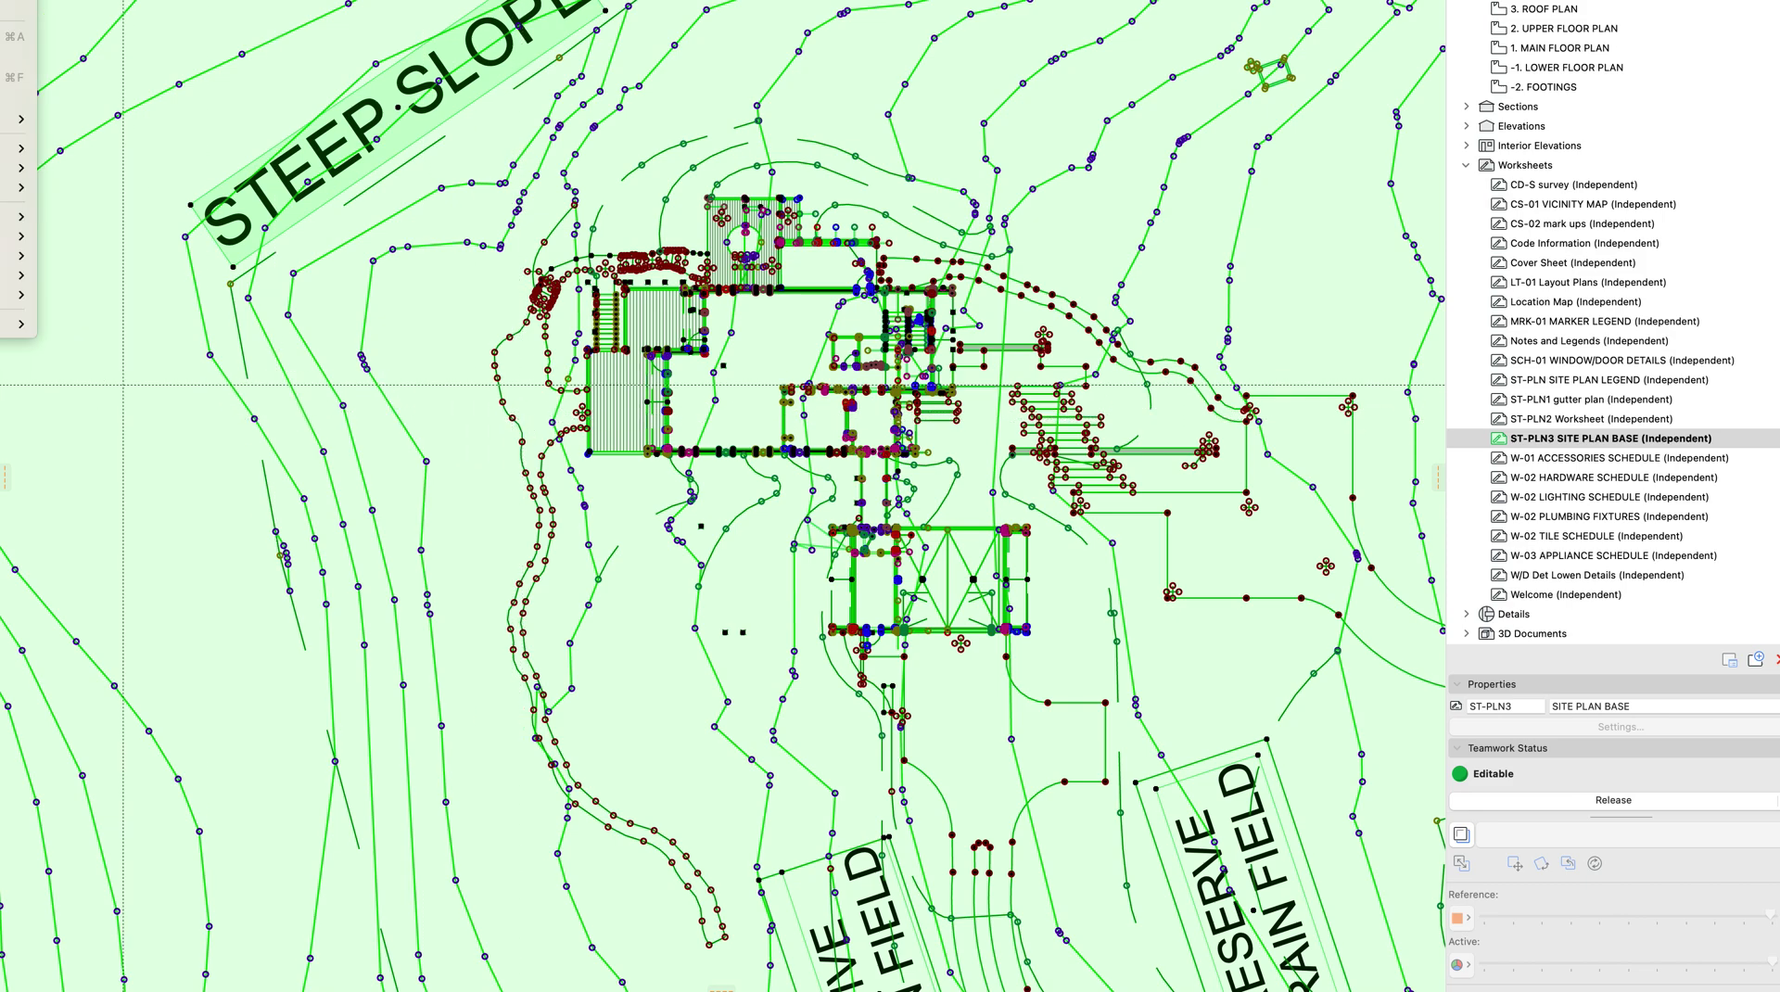
mouse_move(18, 274)
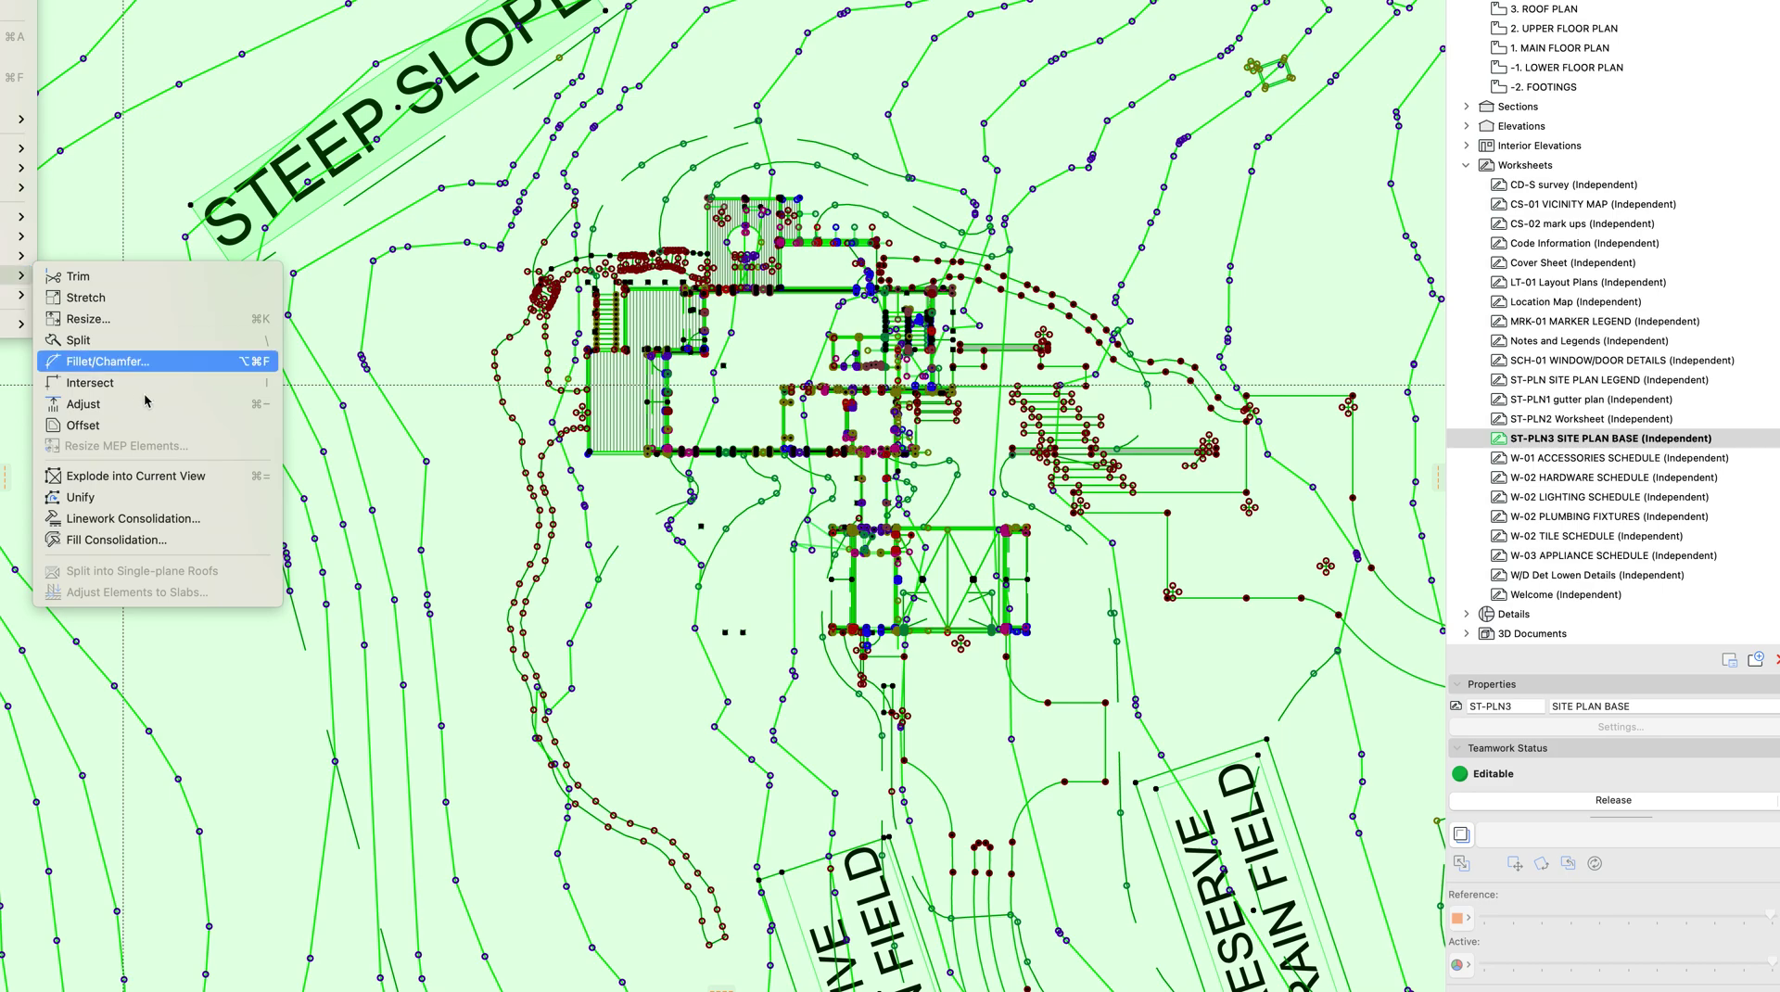
left_click(131, 518)
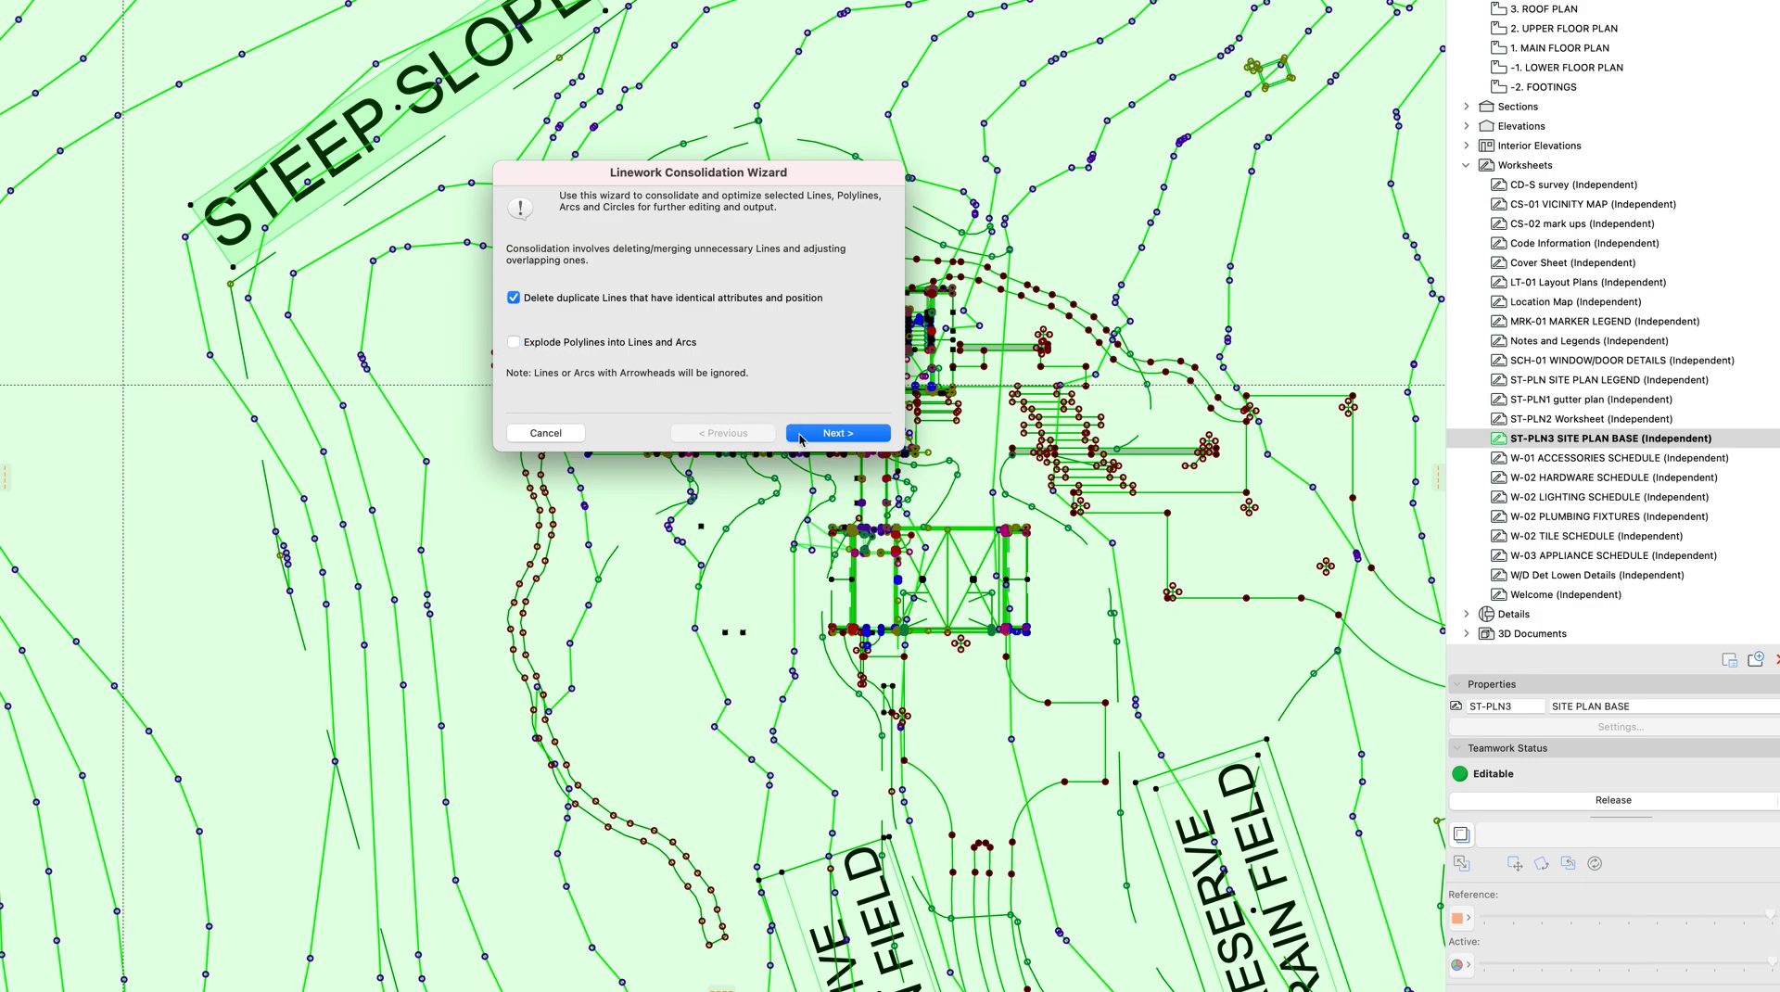
left_click(838, 435)
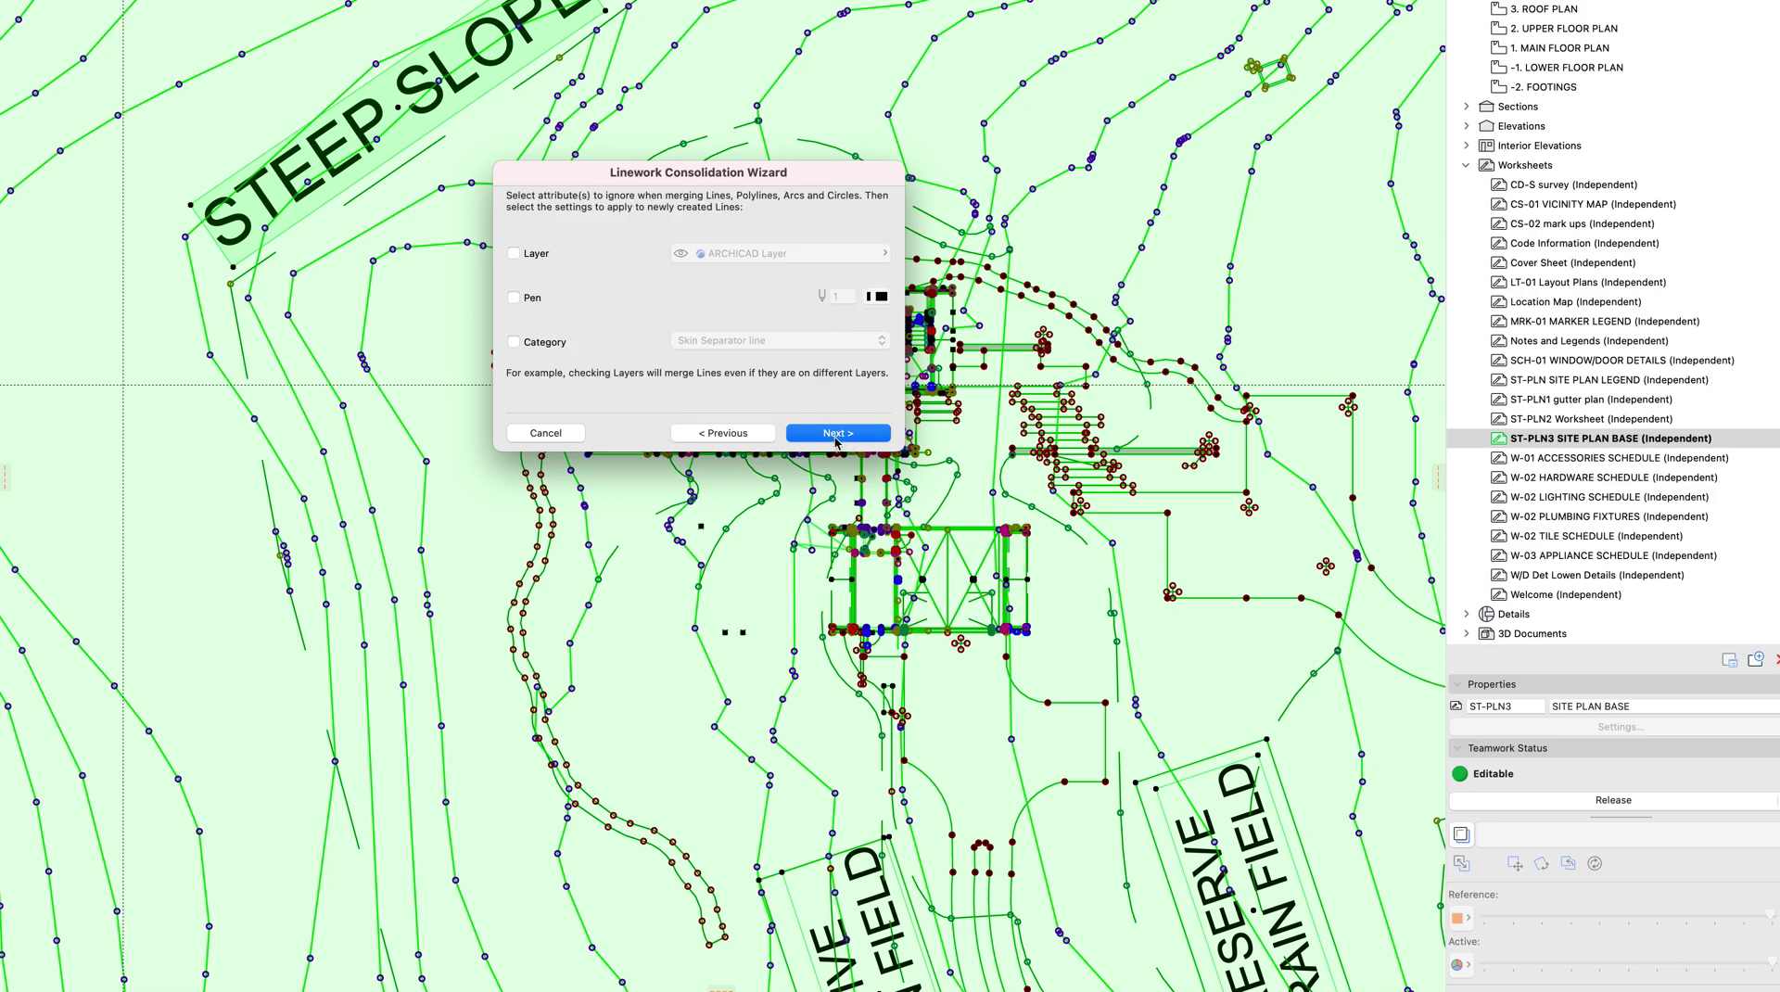
left_click(836, 436)
left_click(837, 435)
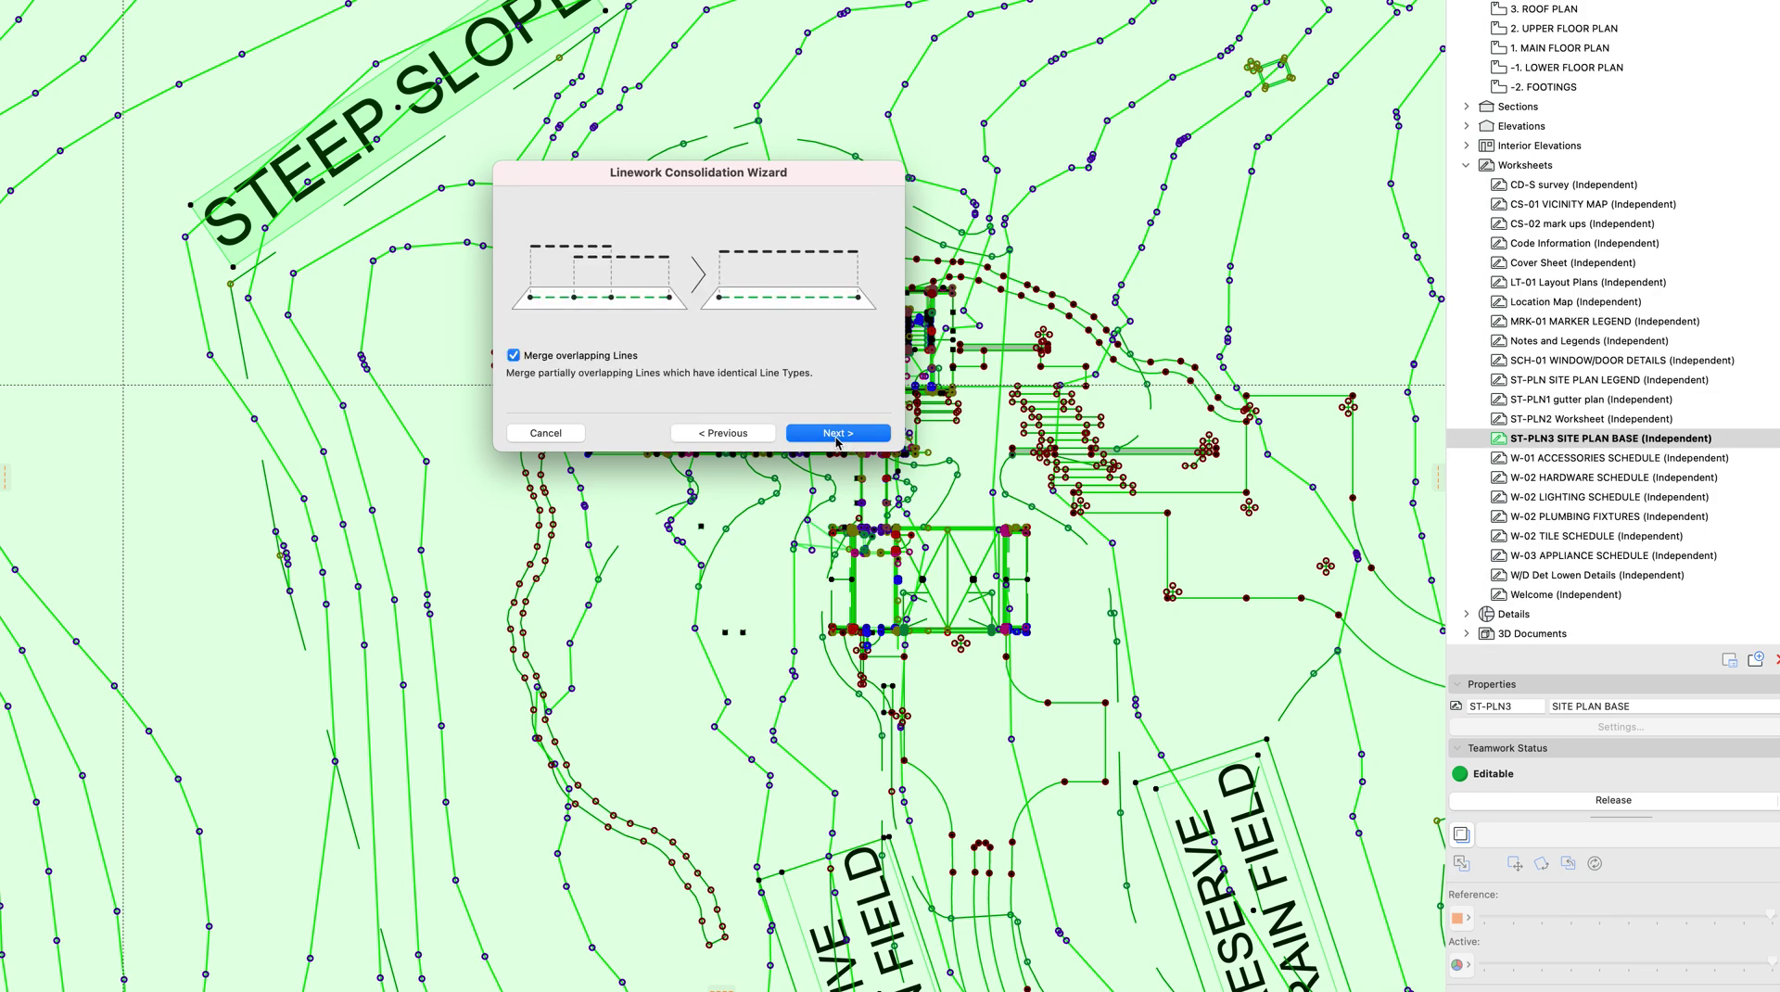
left_click(836, 436)
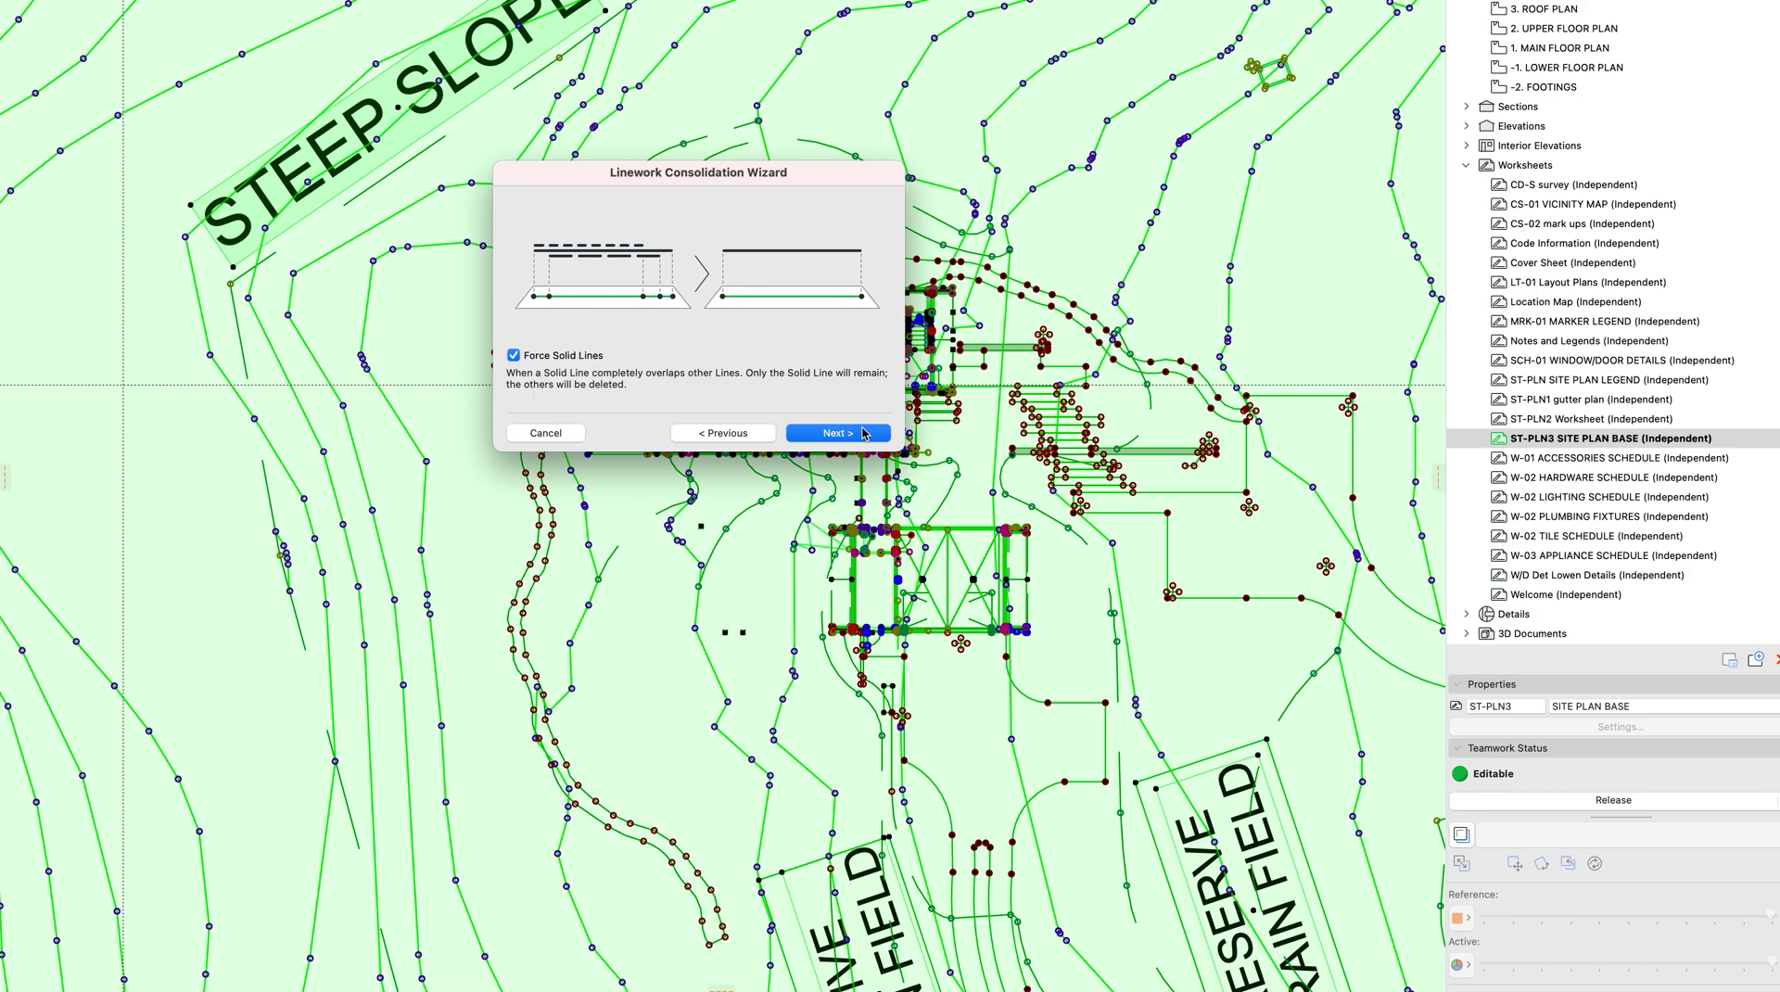
left_click(860, 436)
left_click(838, 433)
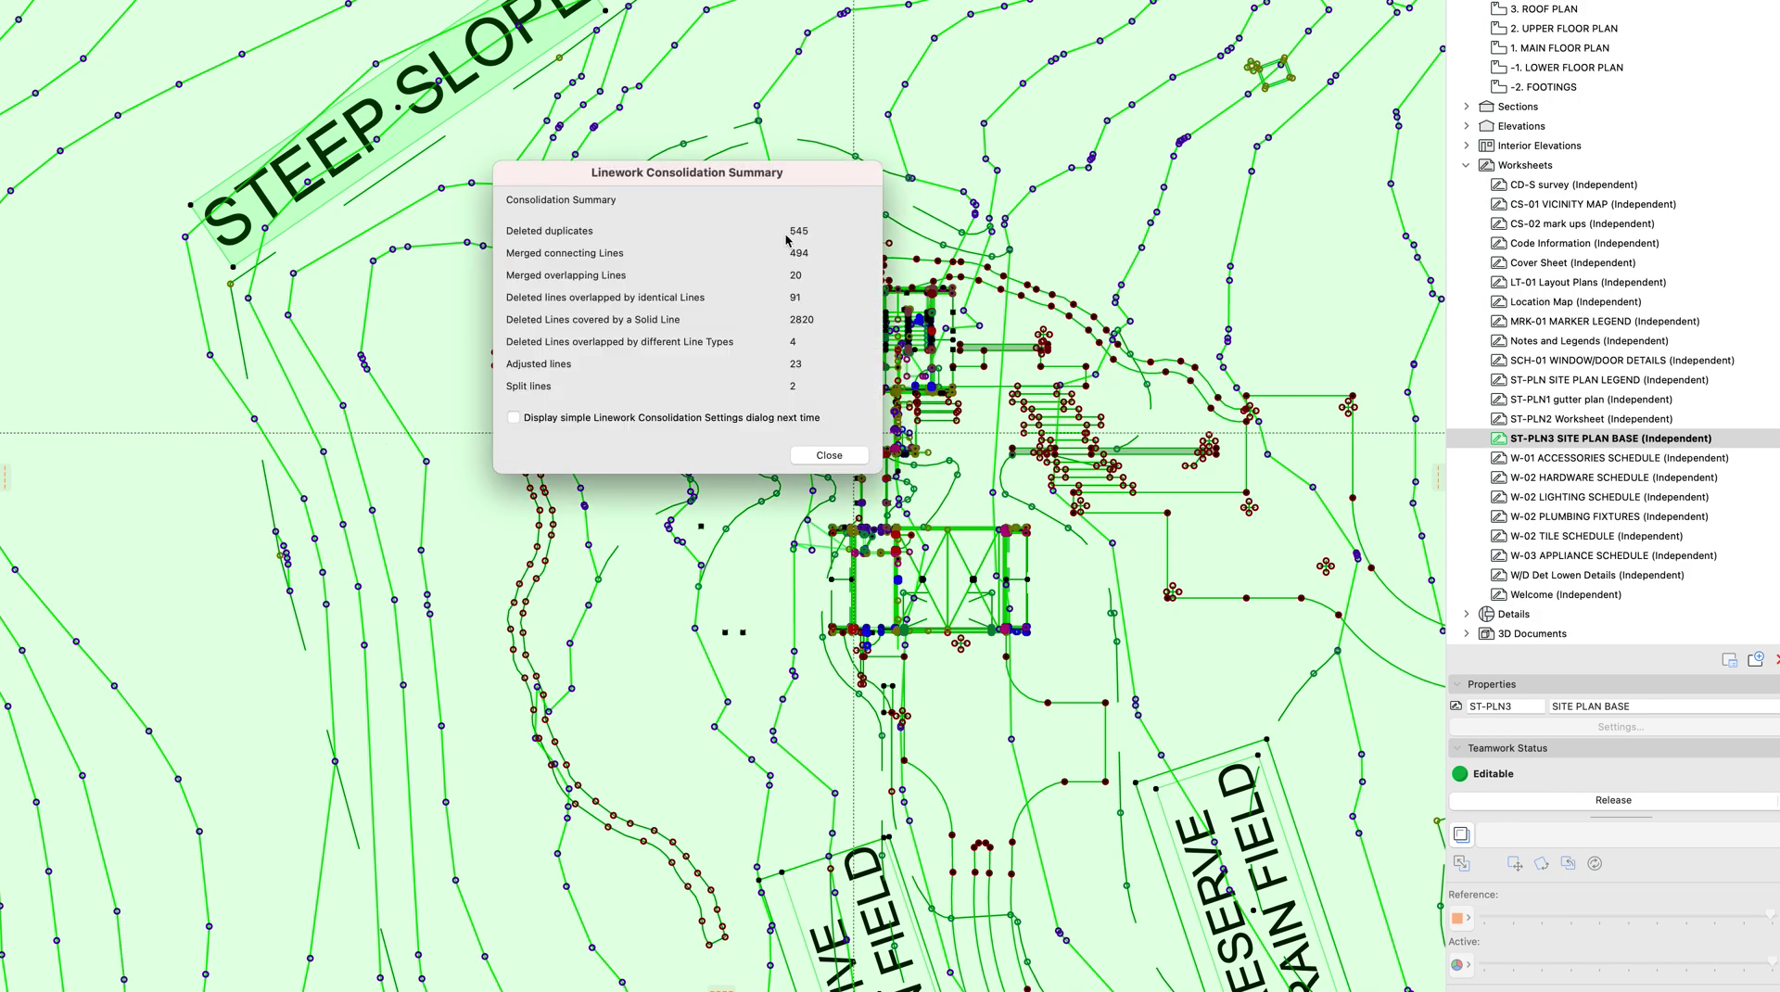
left_click_drag(740, 182, 584, 227)
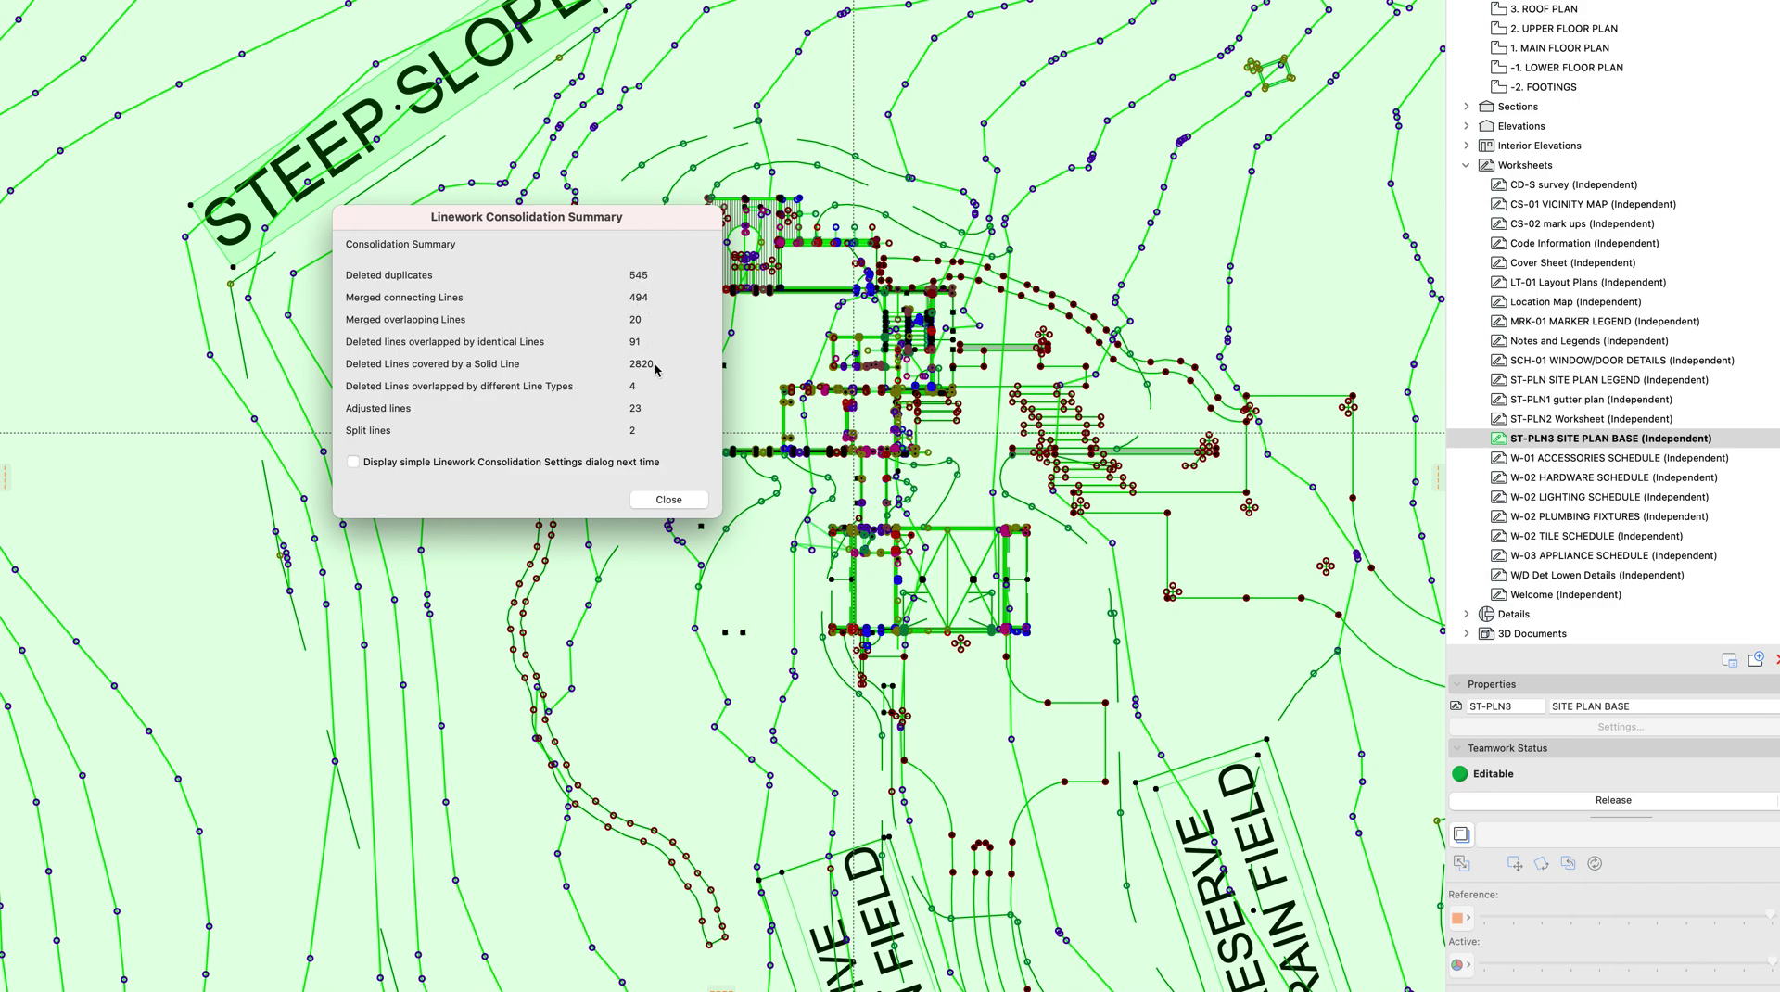
left_click(672, 501)
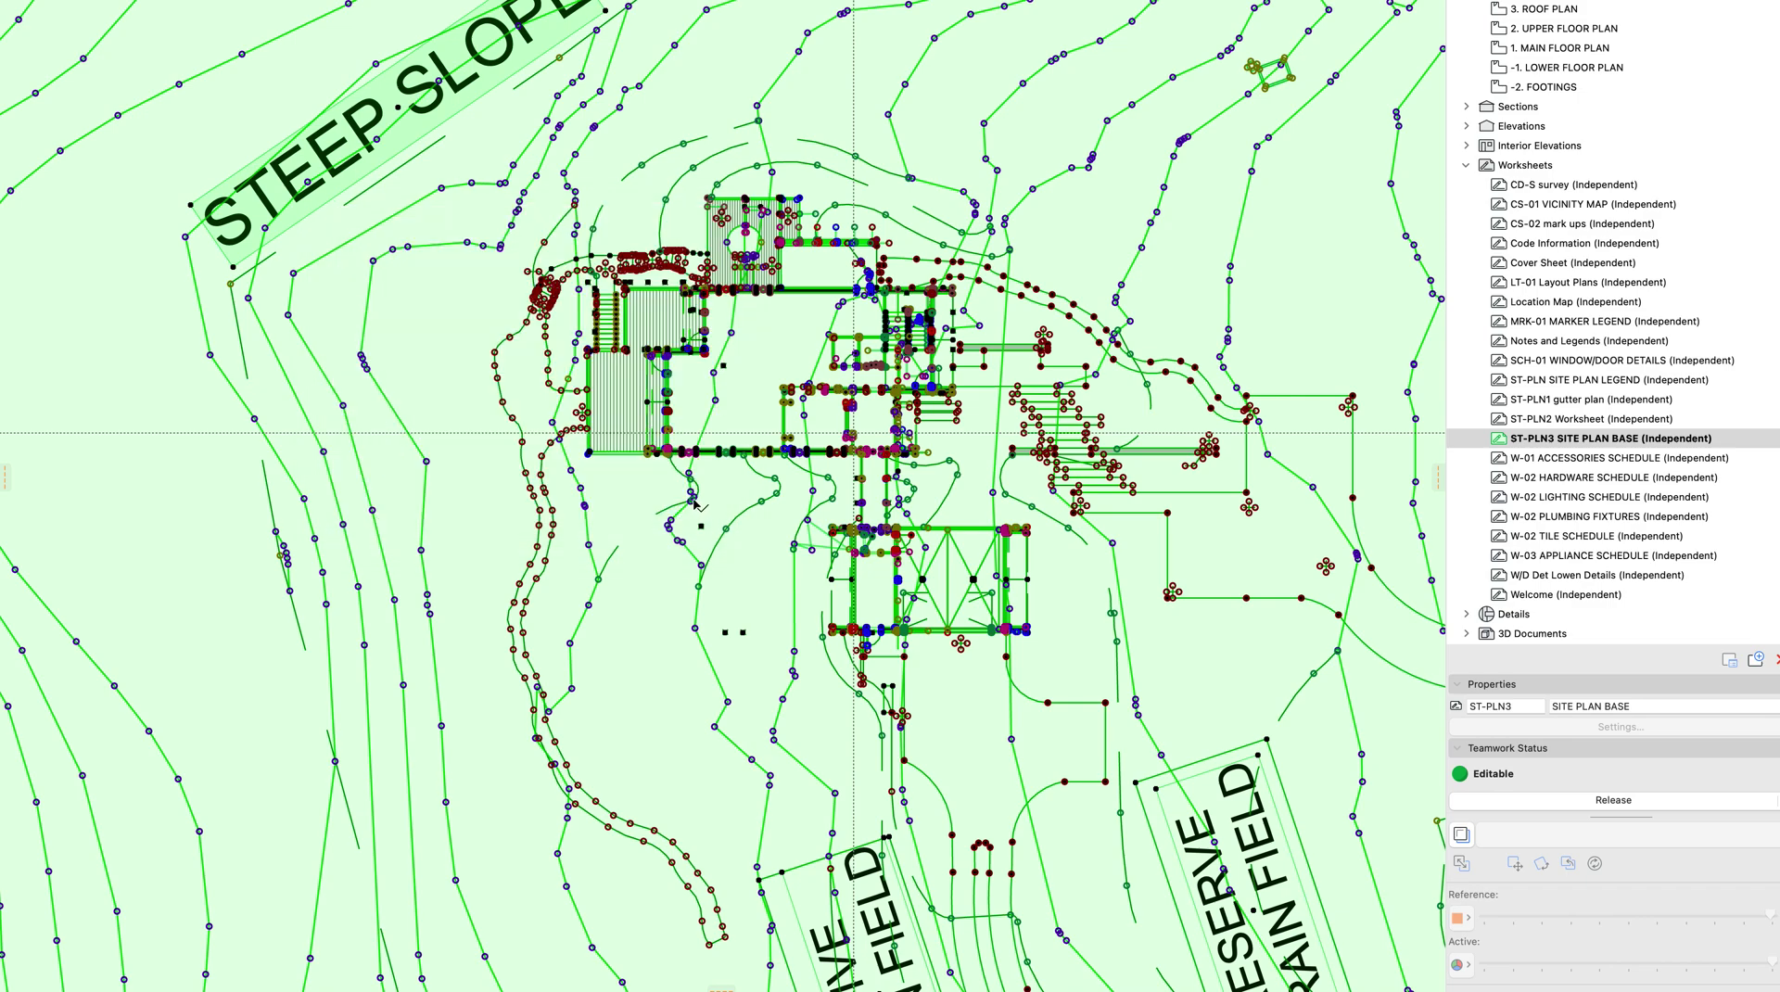
key("Escape")
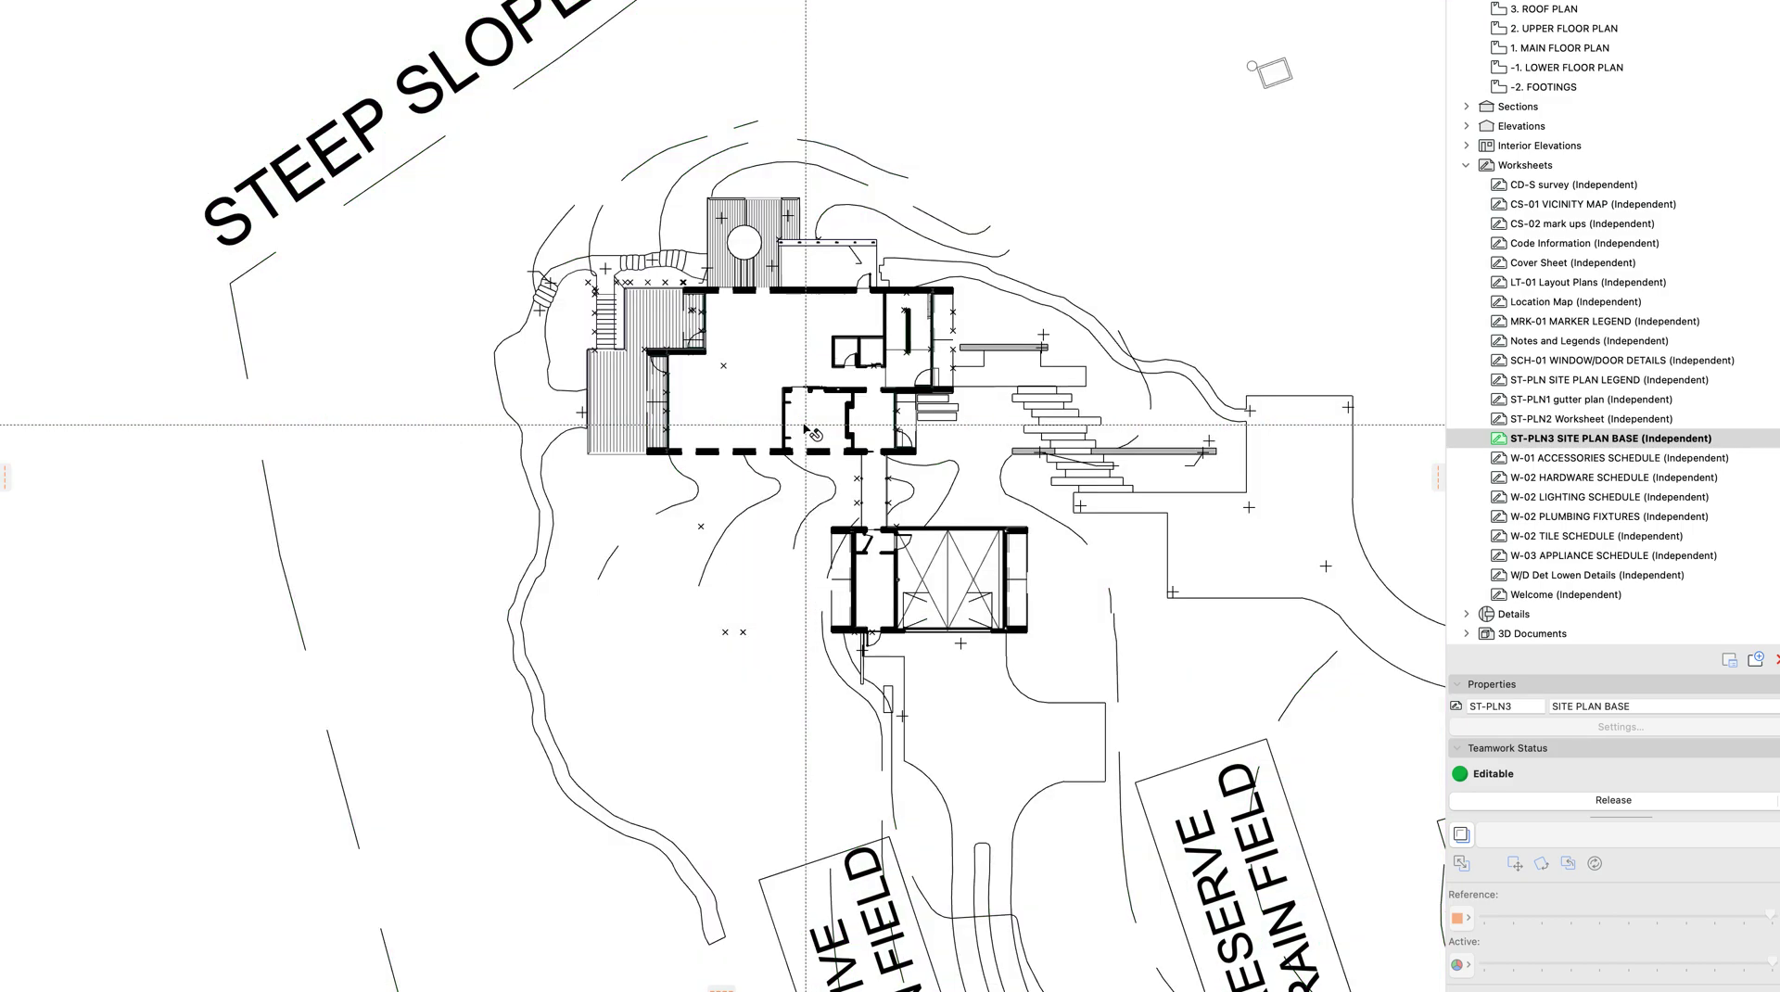
Try deleting the large site boundary fill that covers the contour lines, and undo the deletion
scroll(751, 454, "down", 8)
scroll(741, 428, "down", 4)
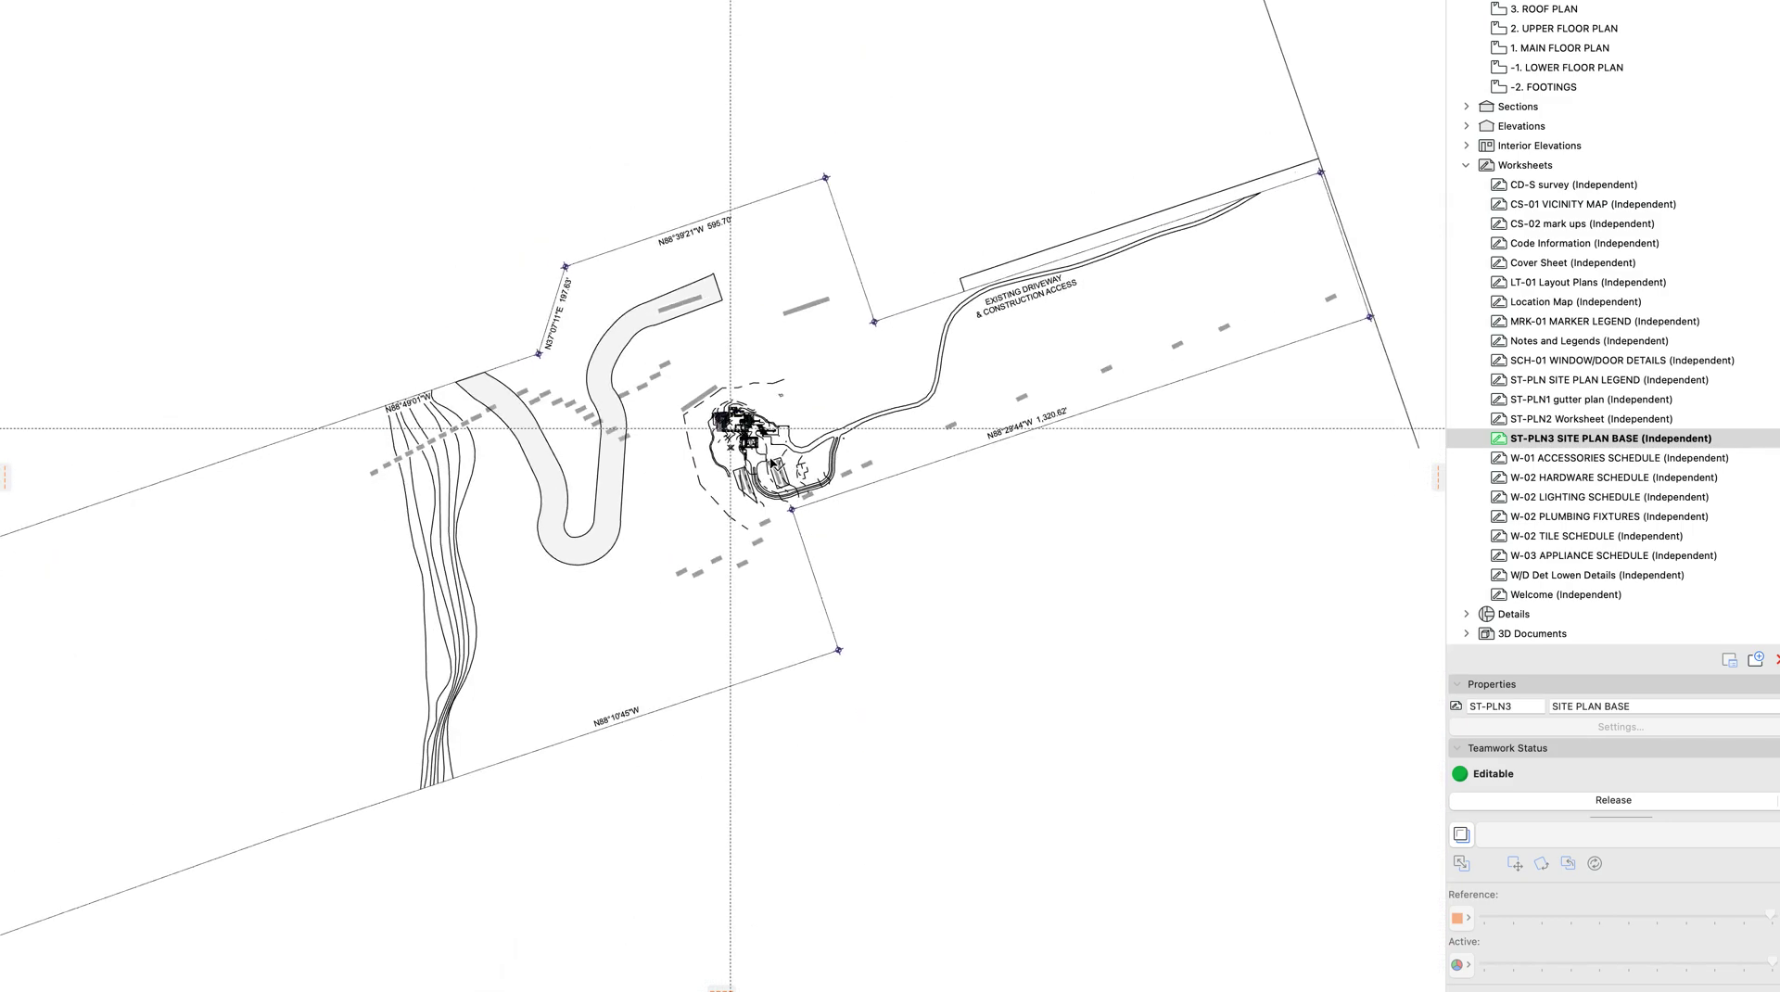
scroll(749, 430, "up", 2)
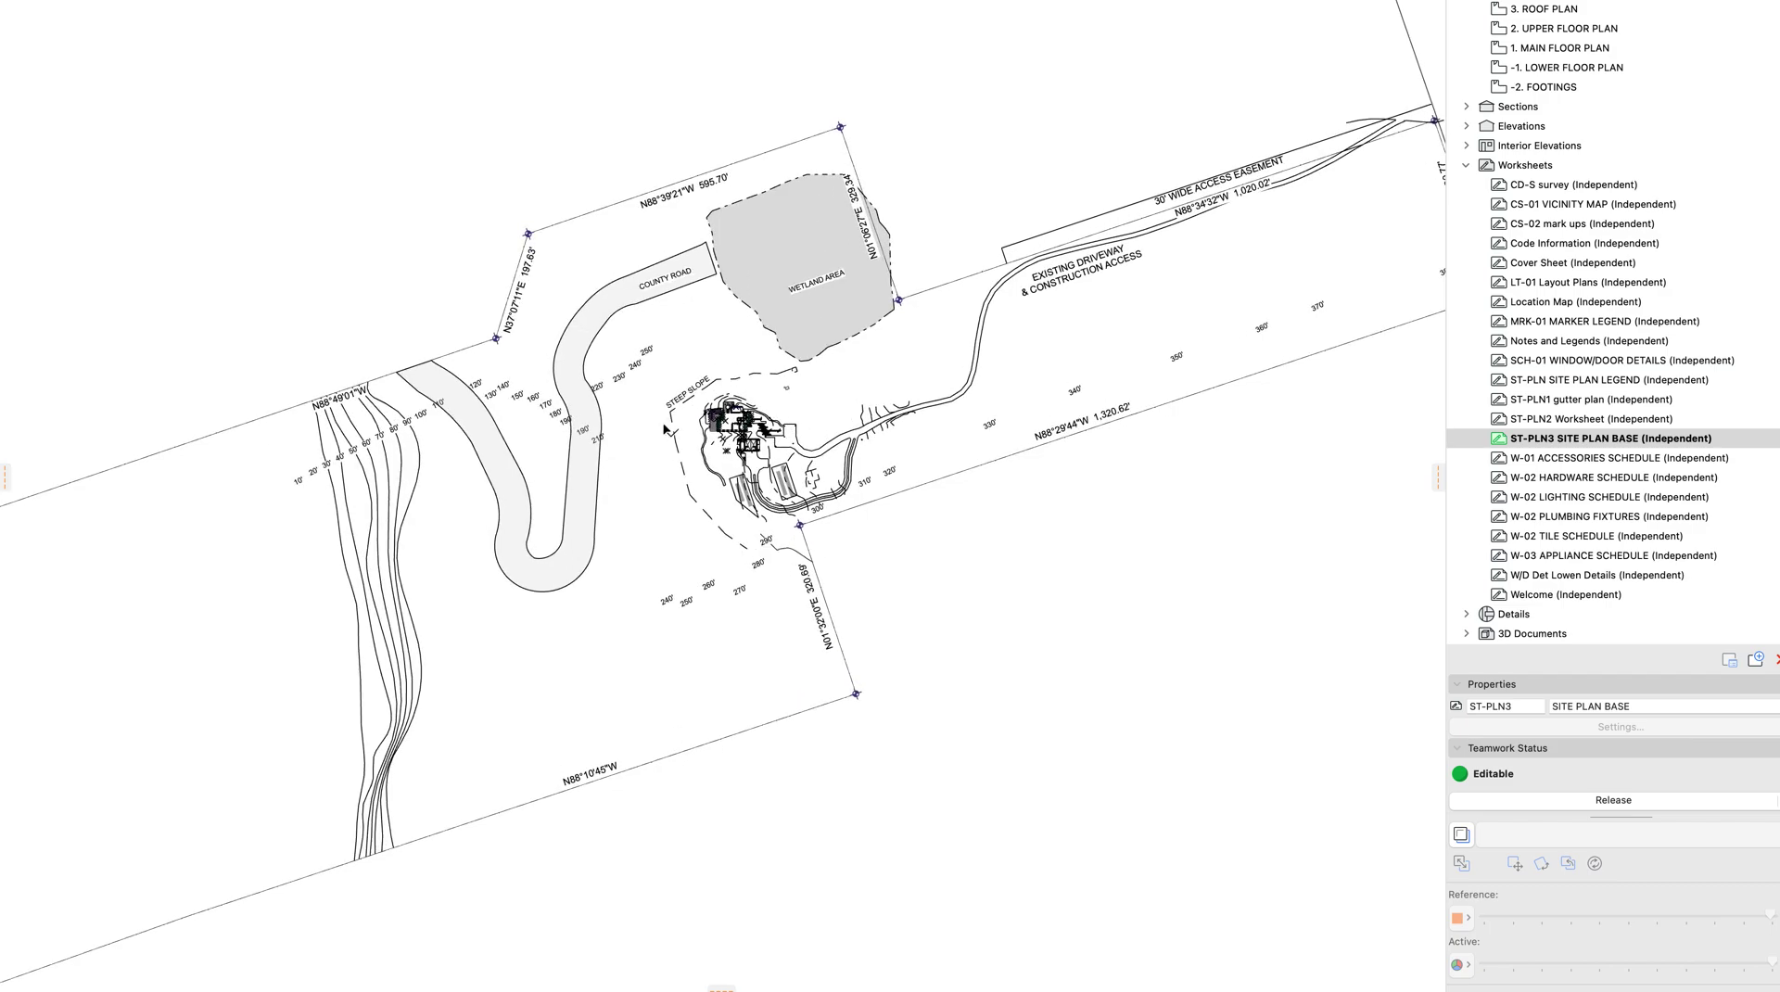
left_click(531, 619)
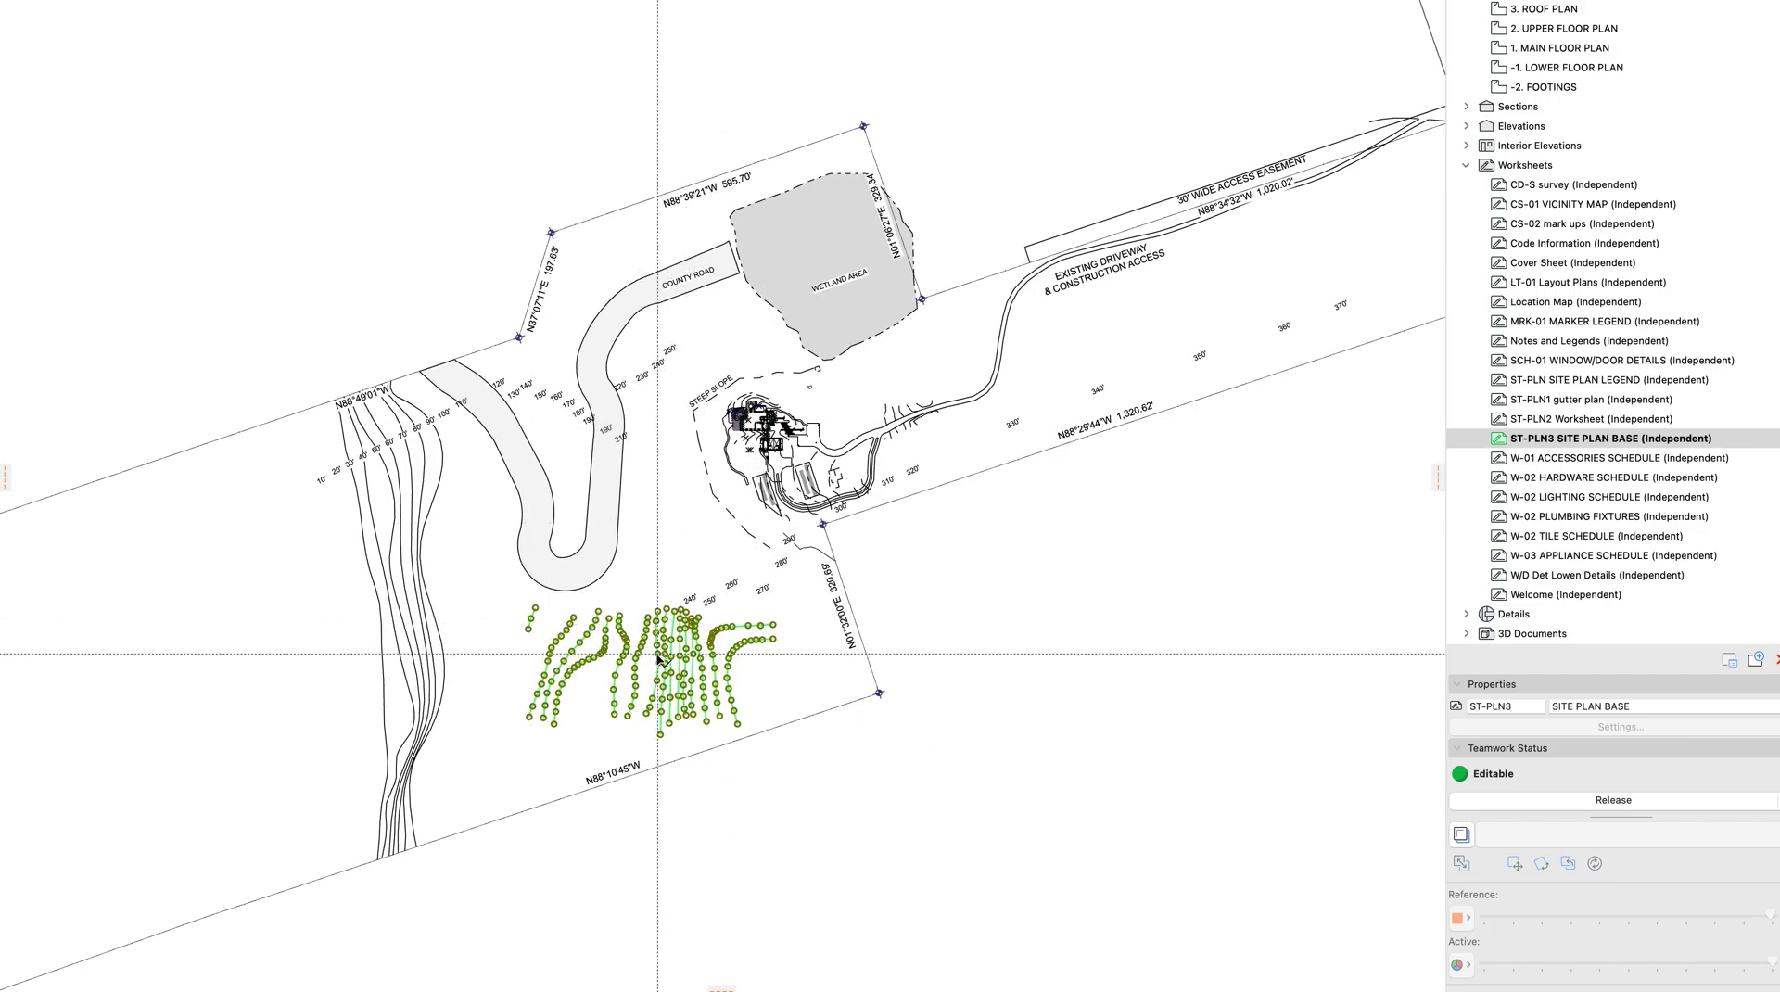
scroll(663, 638, "up", 3)
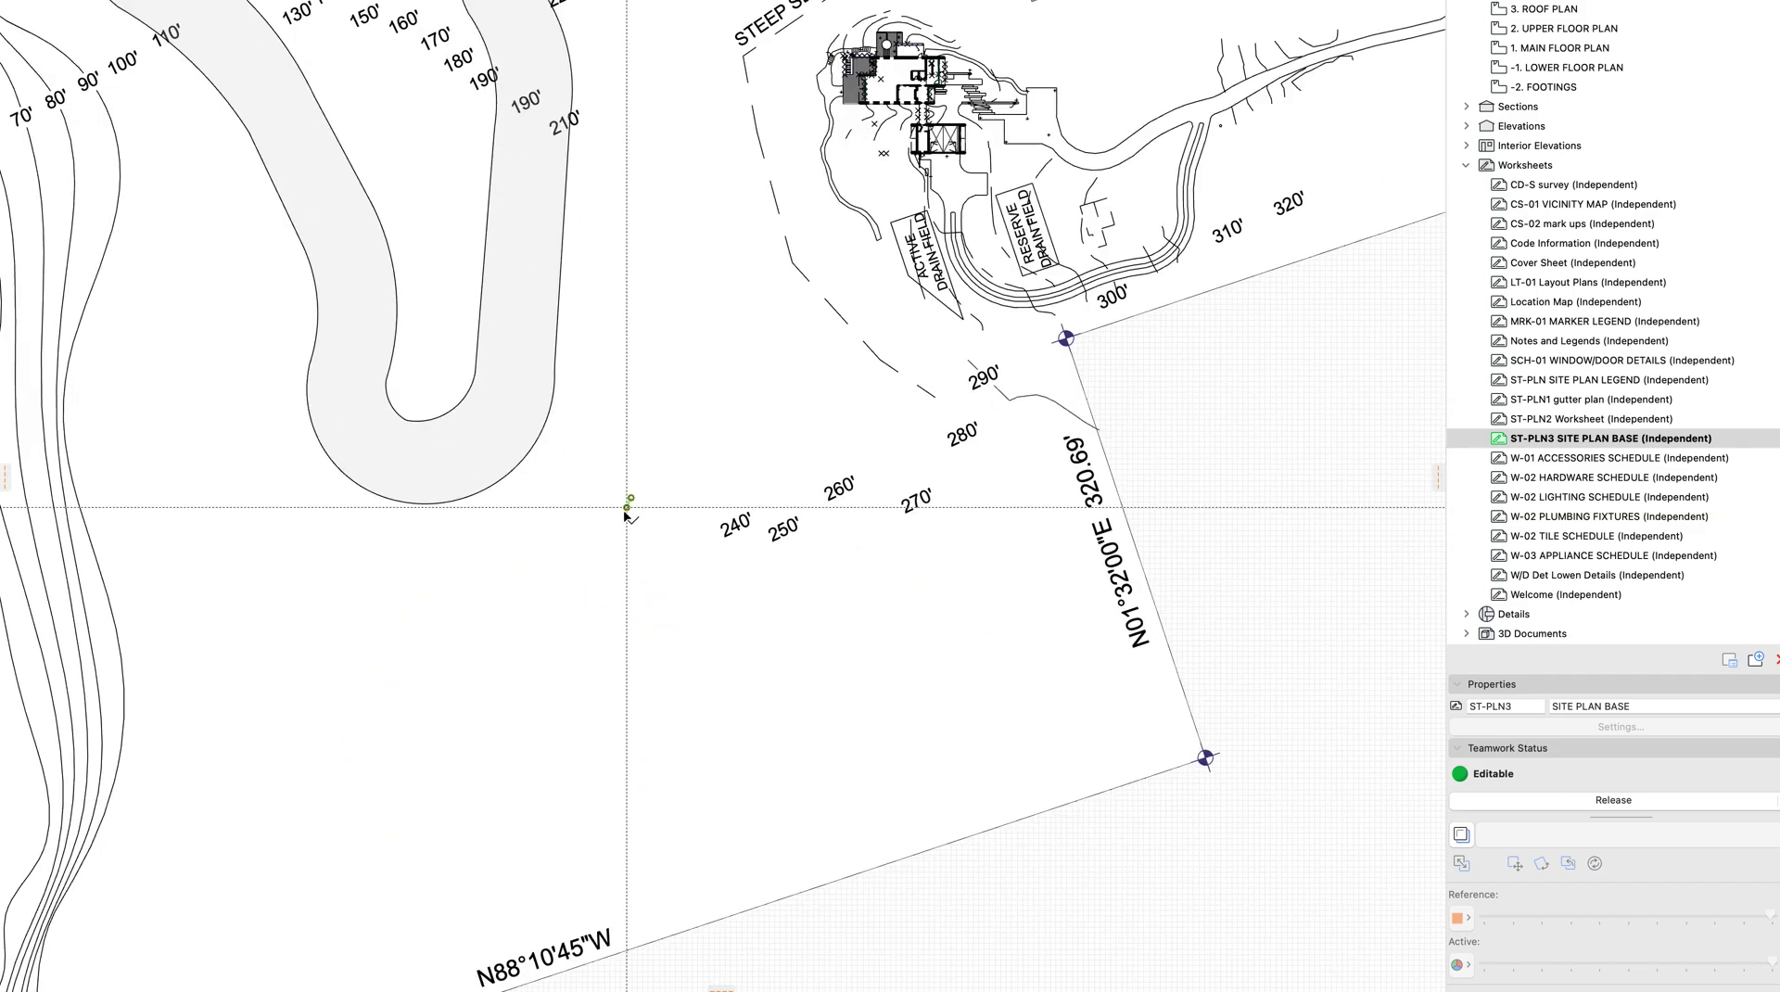
left_click(1175, 727)
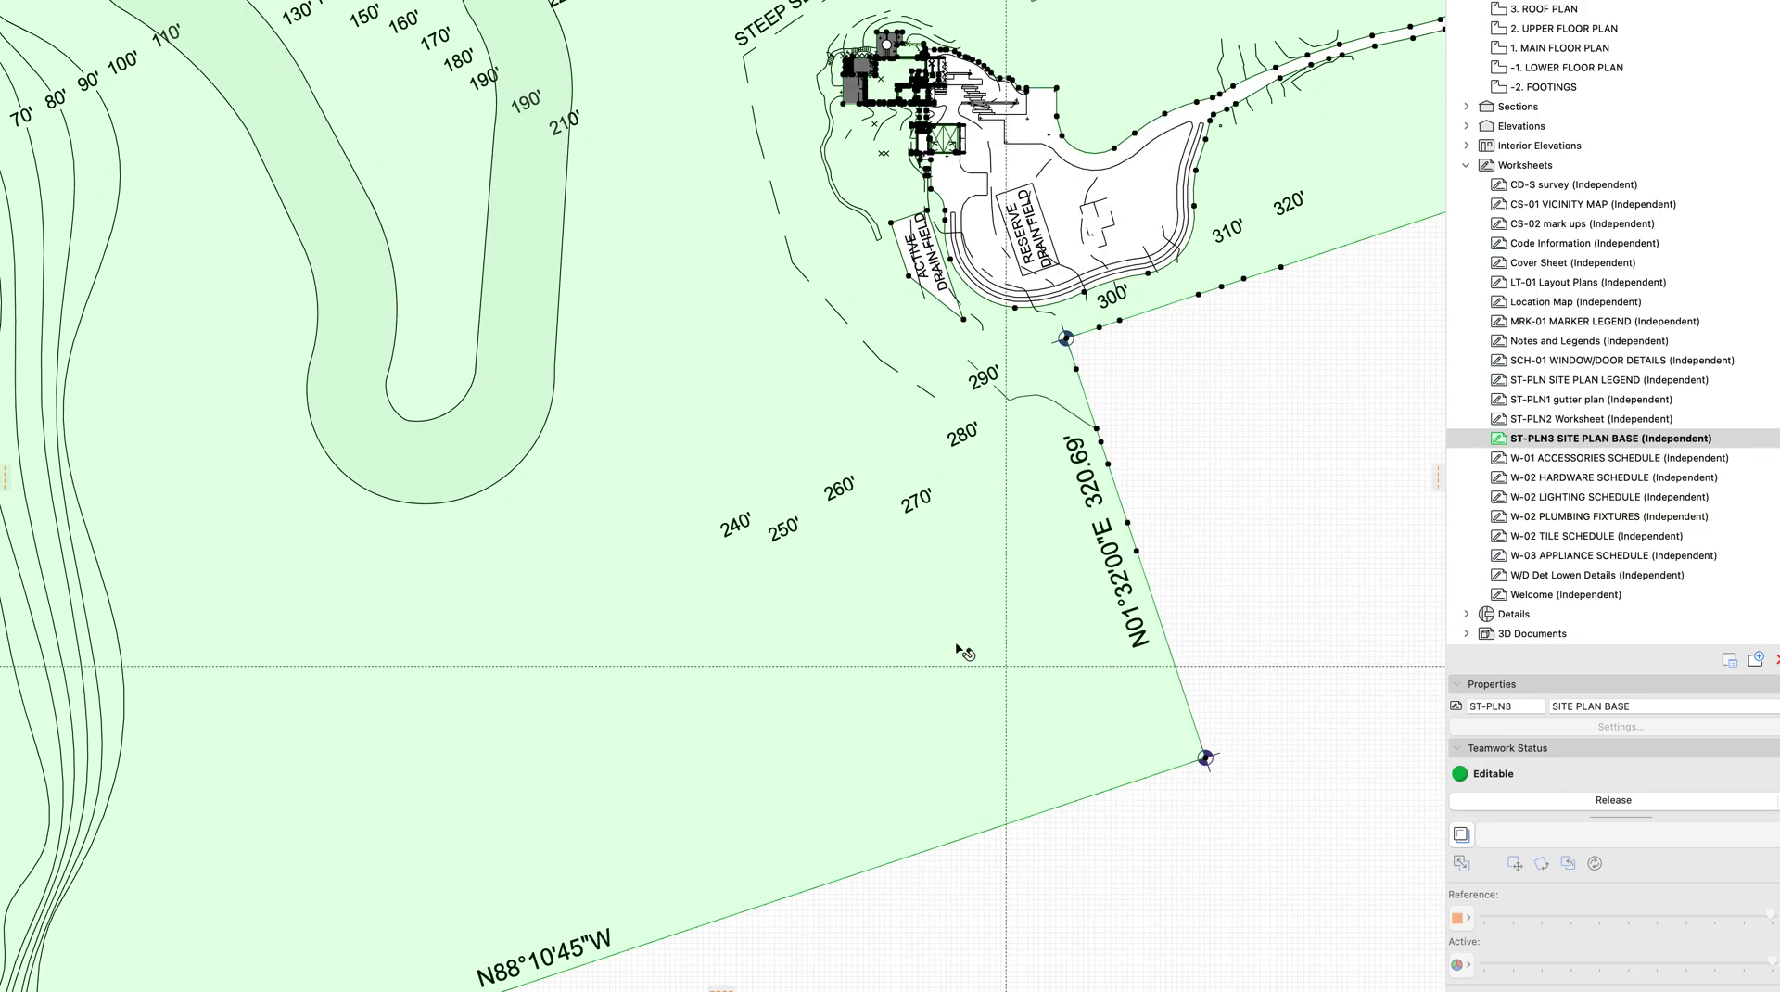
scroll(960, 650, "down", 3)
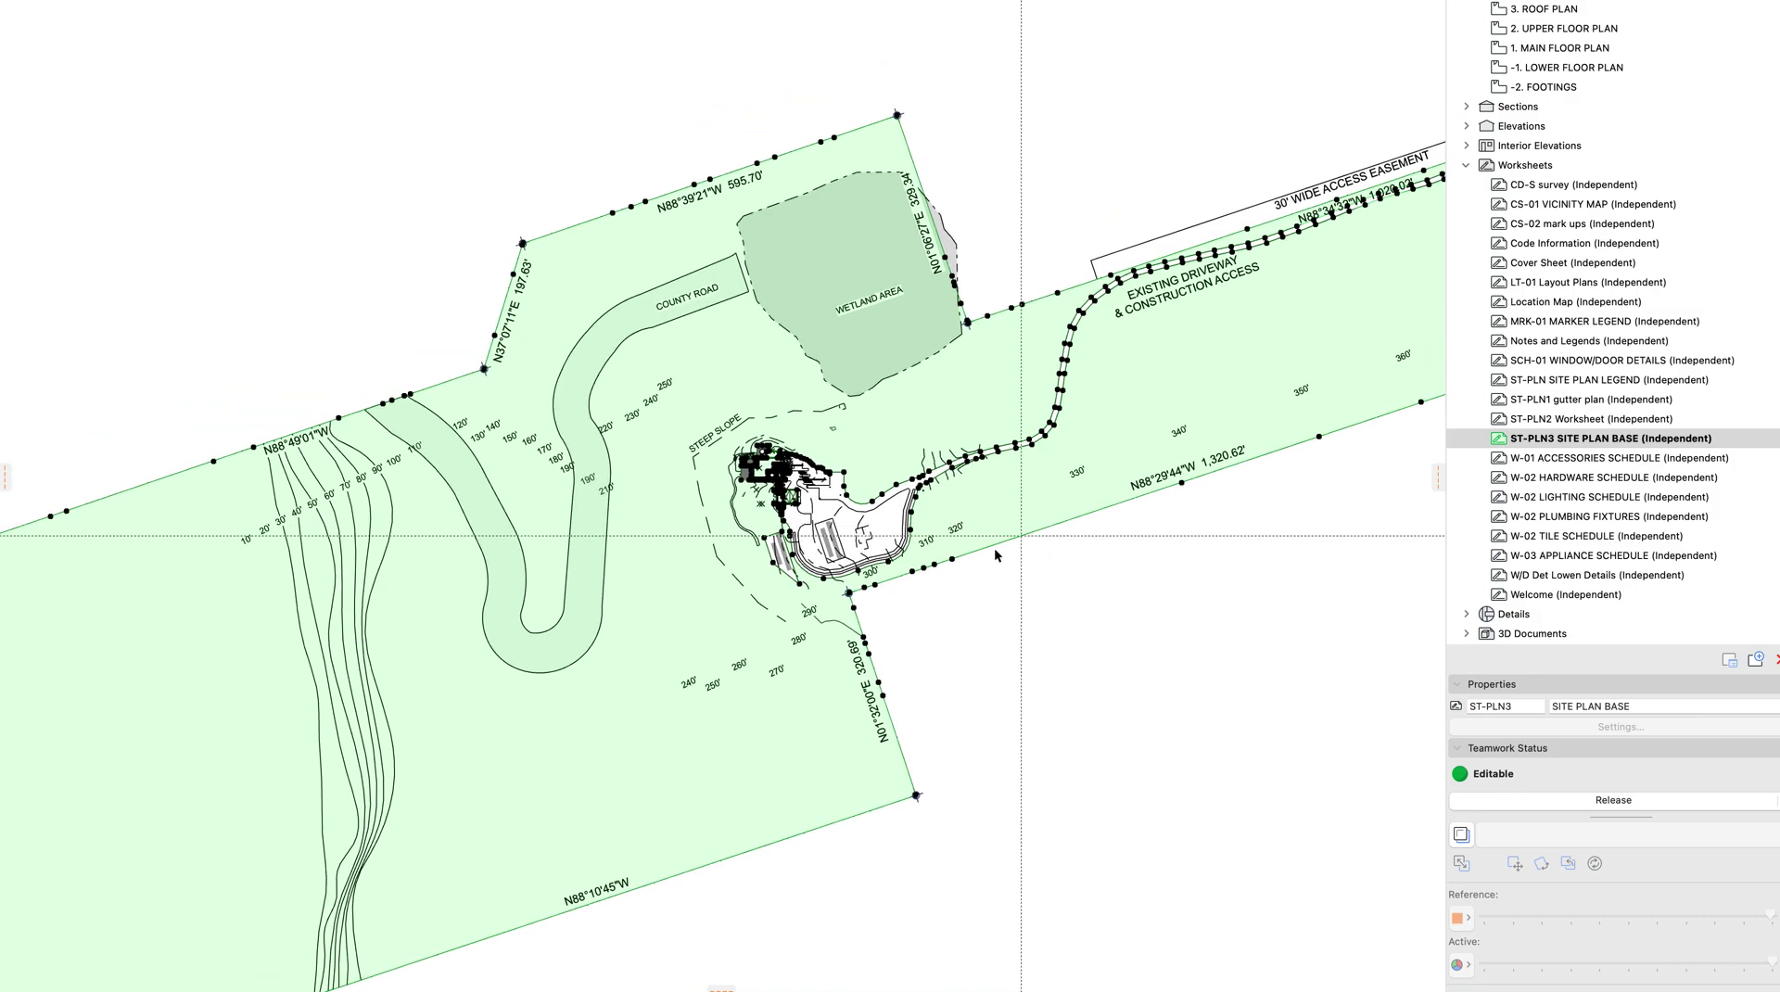
key("Escape")
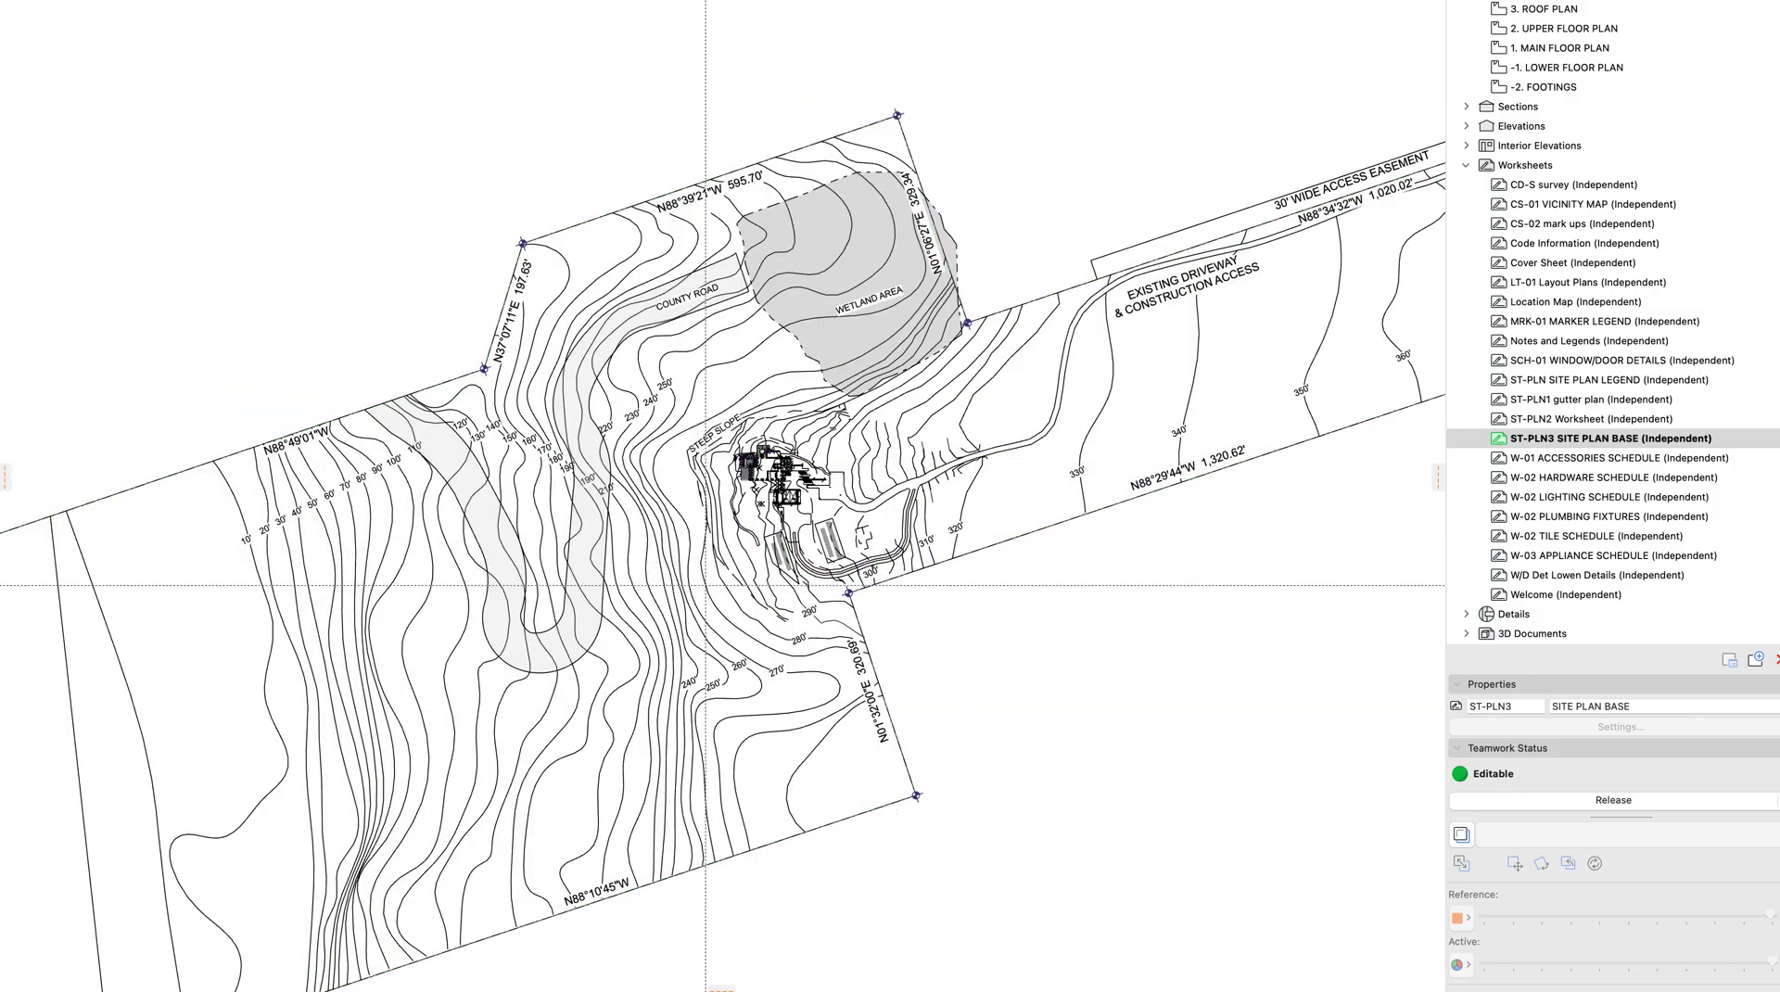
key("super+z")
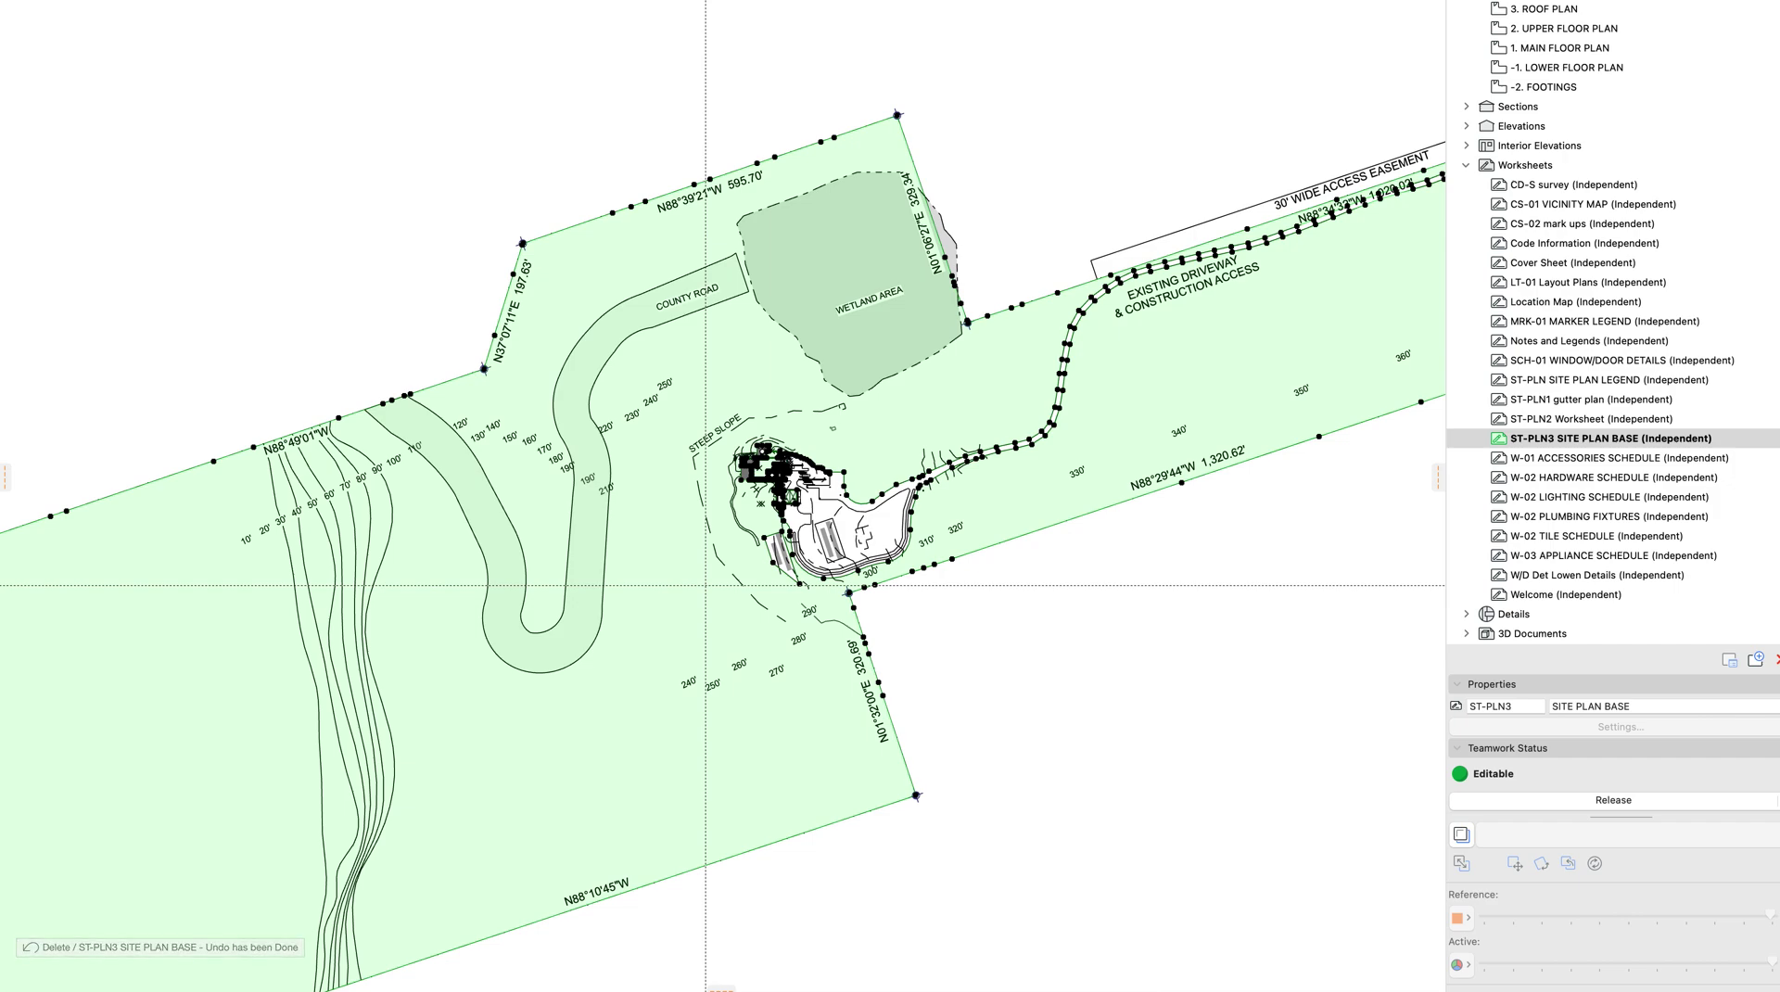
Create a new graphic override combination named DWG - EXPORT
key("super+shift+g")
scroll(321, 351, "down", 5)
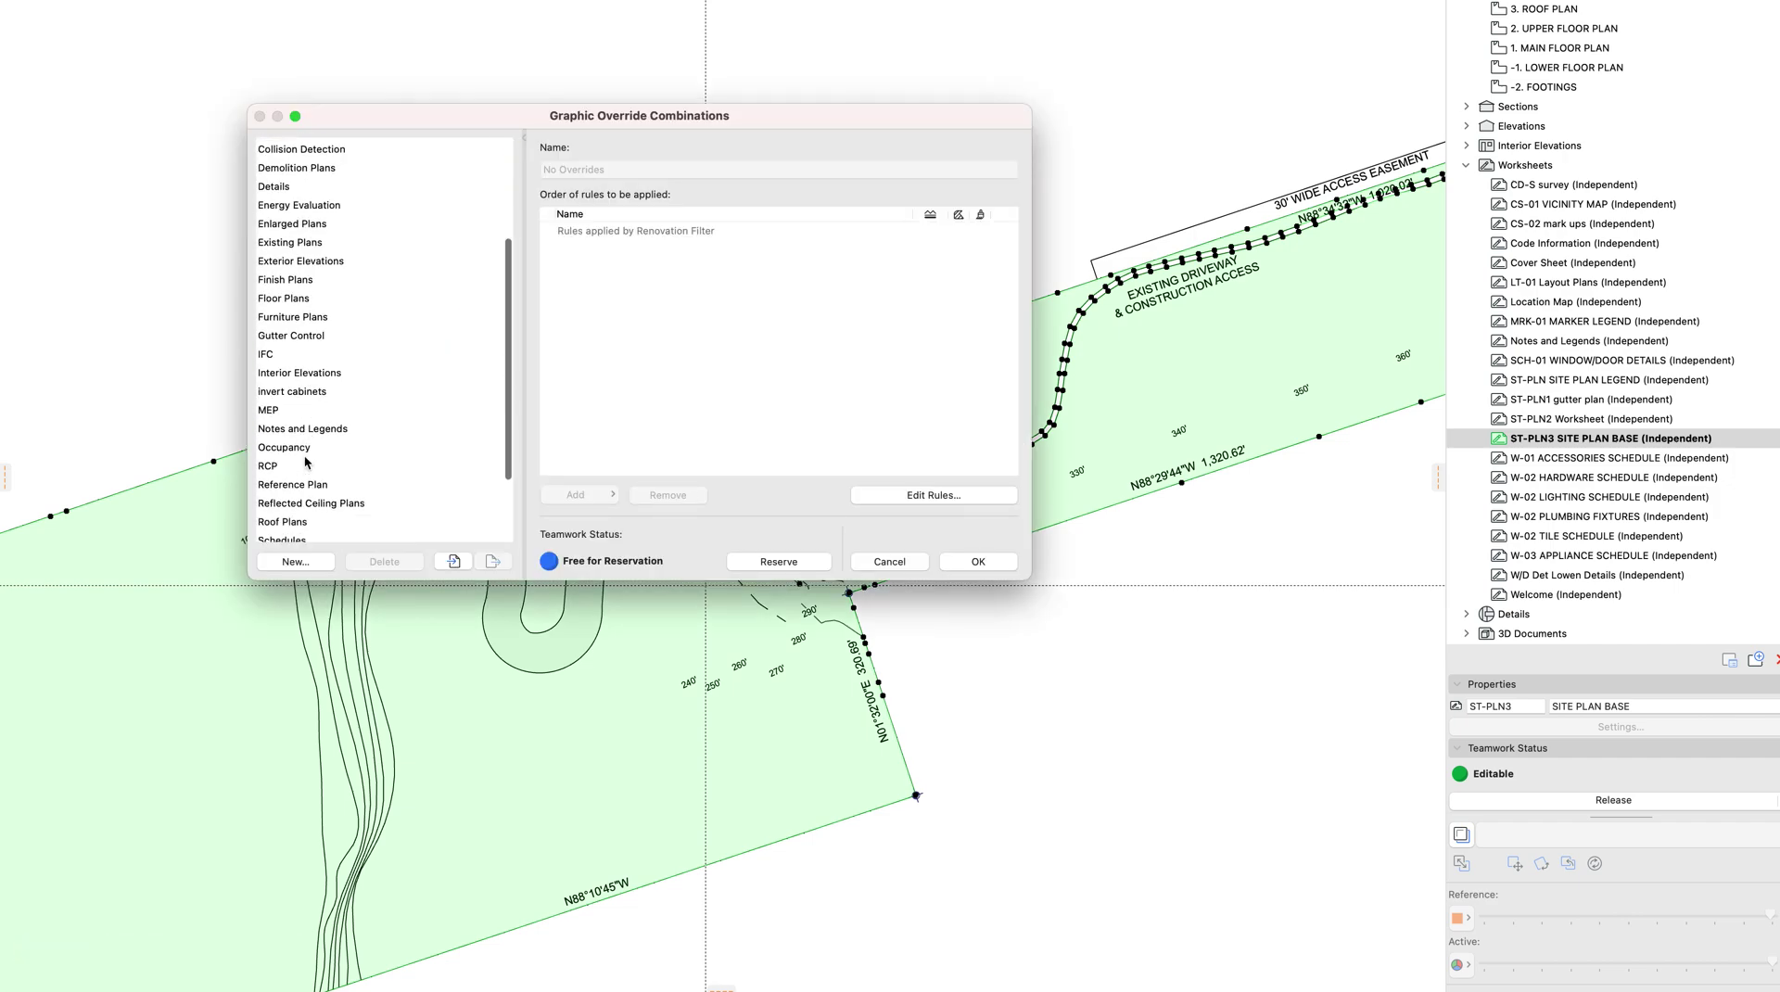
scroll(305, 454, "up", 8)
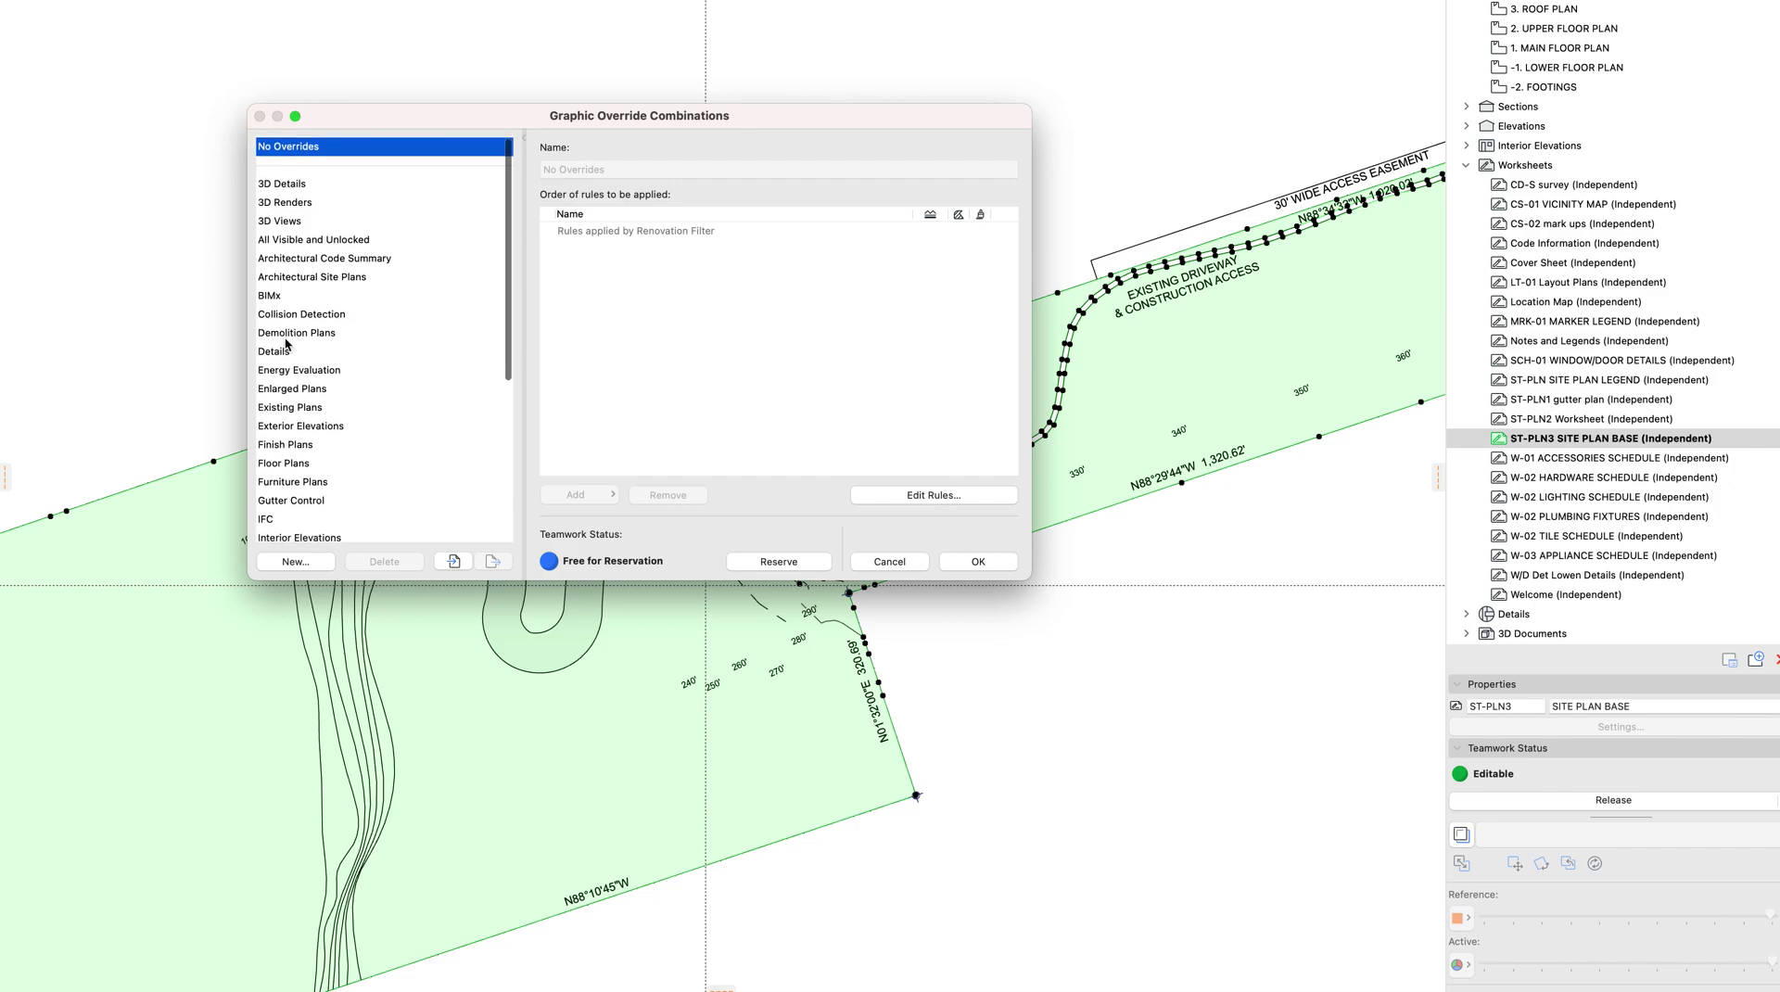
left_click(293, 562)
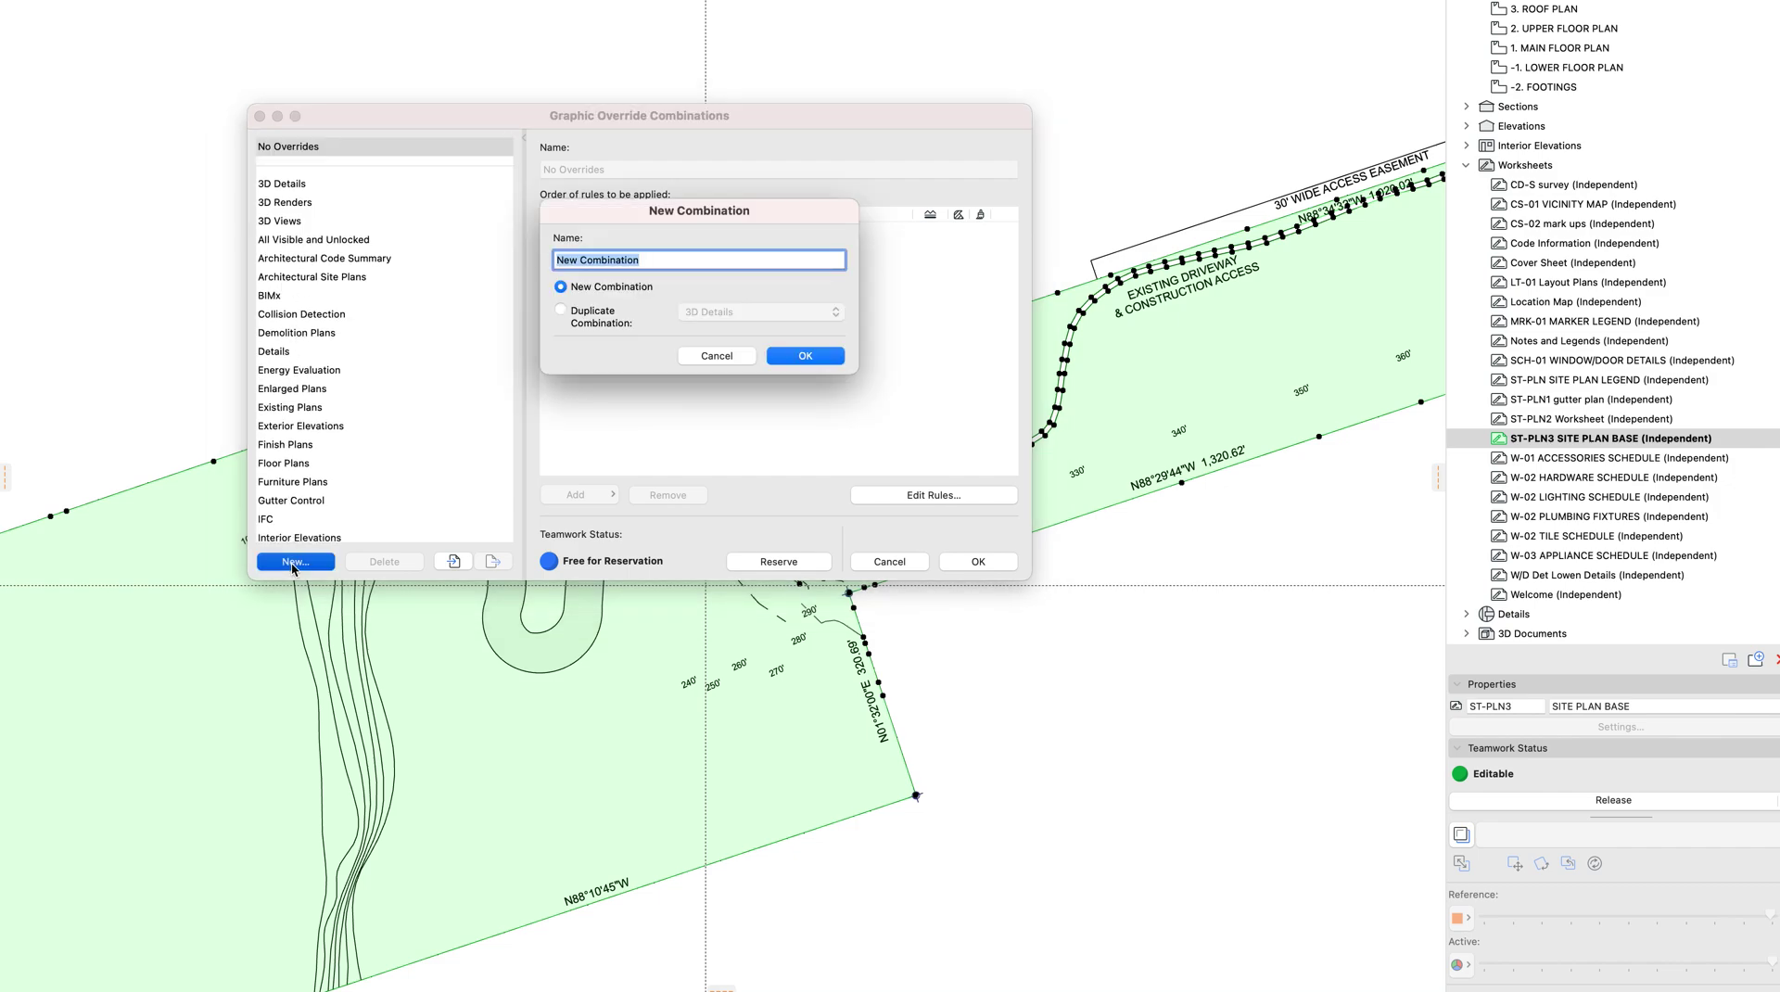
type("DWG - EXPORT")
key("Return")
Create a new graphic override rule named BACKGROUND EMPTY
left_click(942, 497)
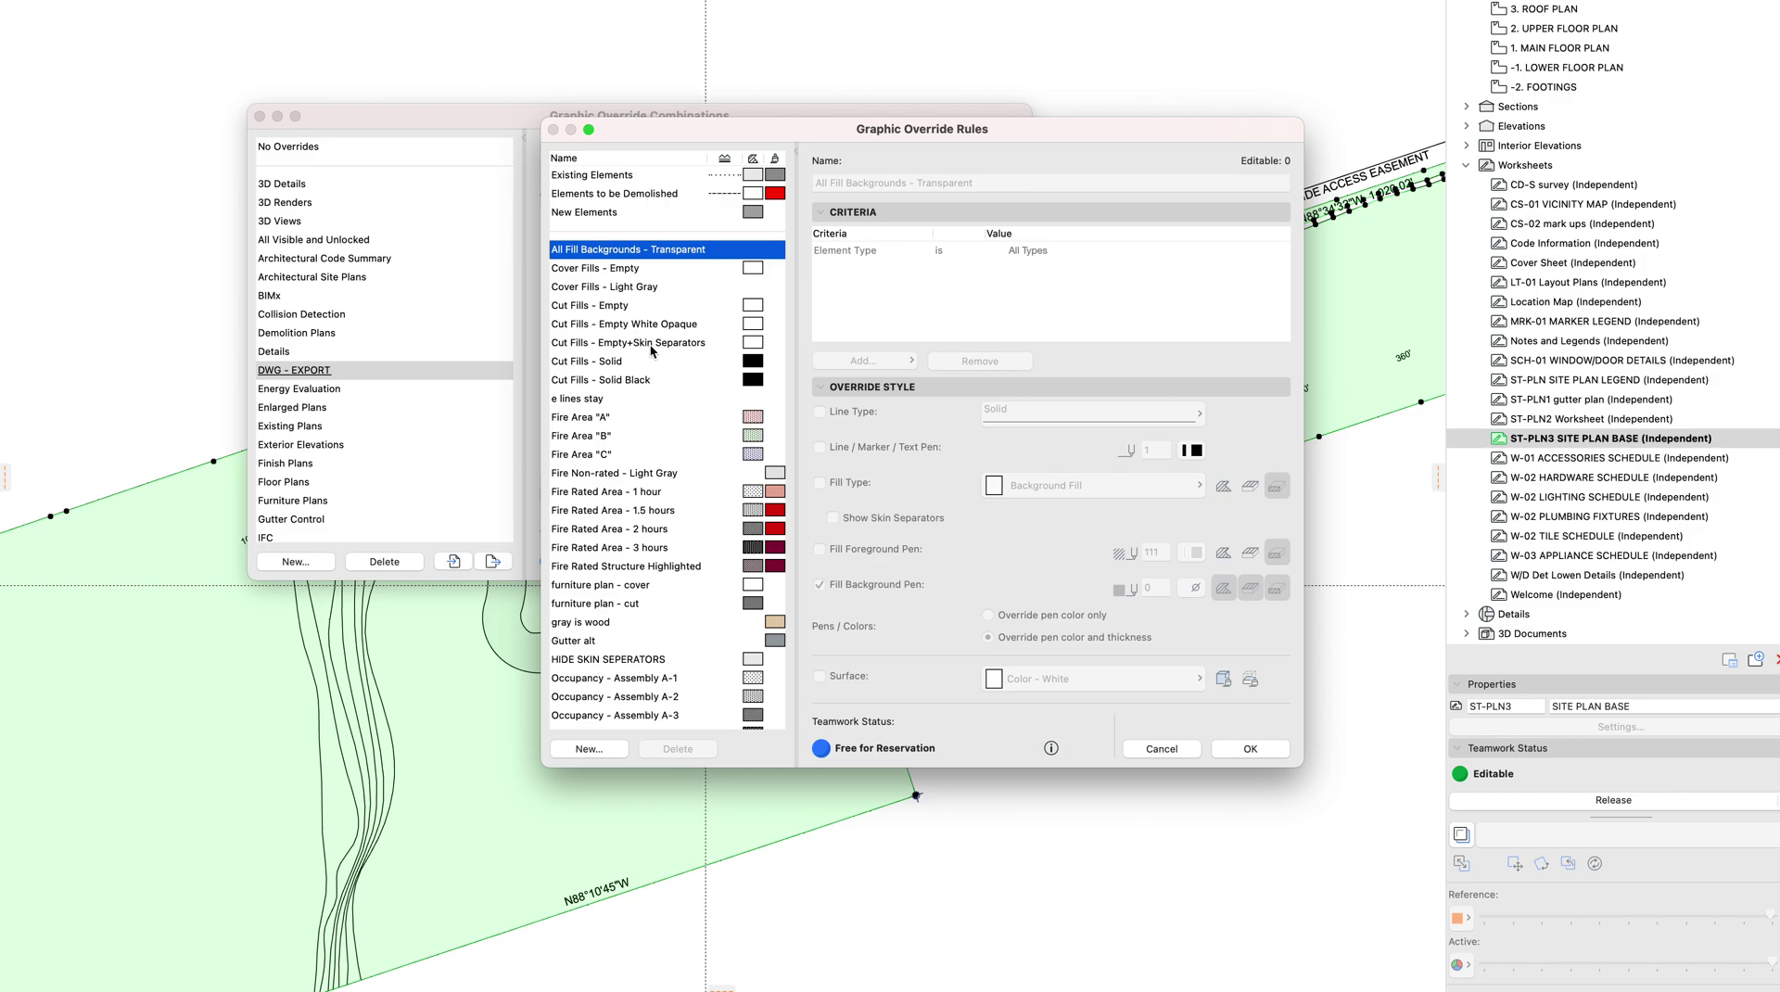
left_click(608, 750)
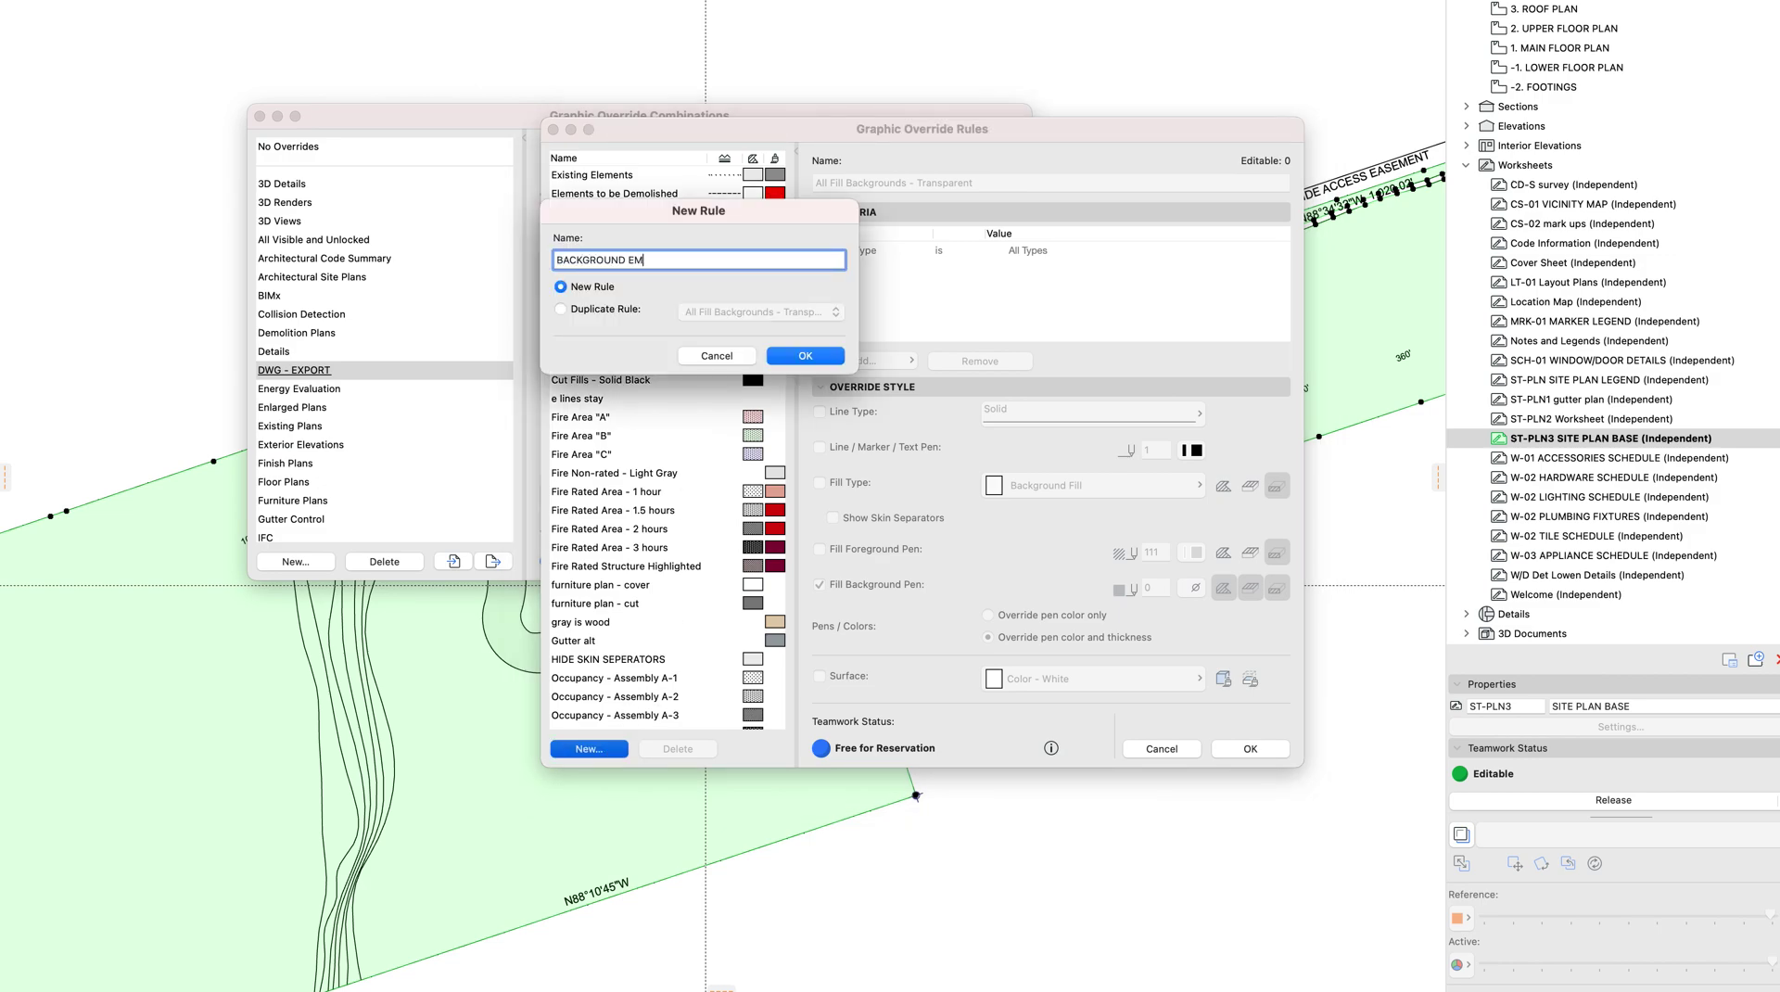
key("Return")
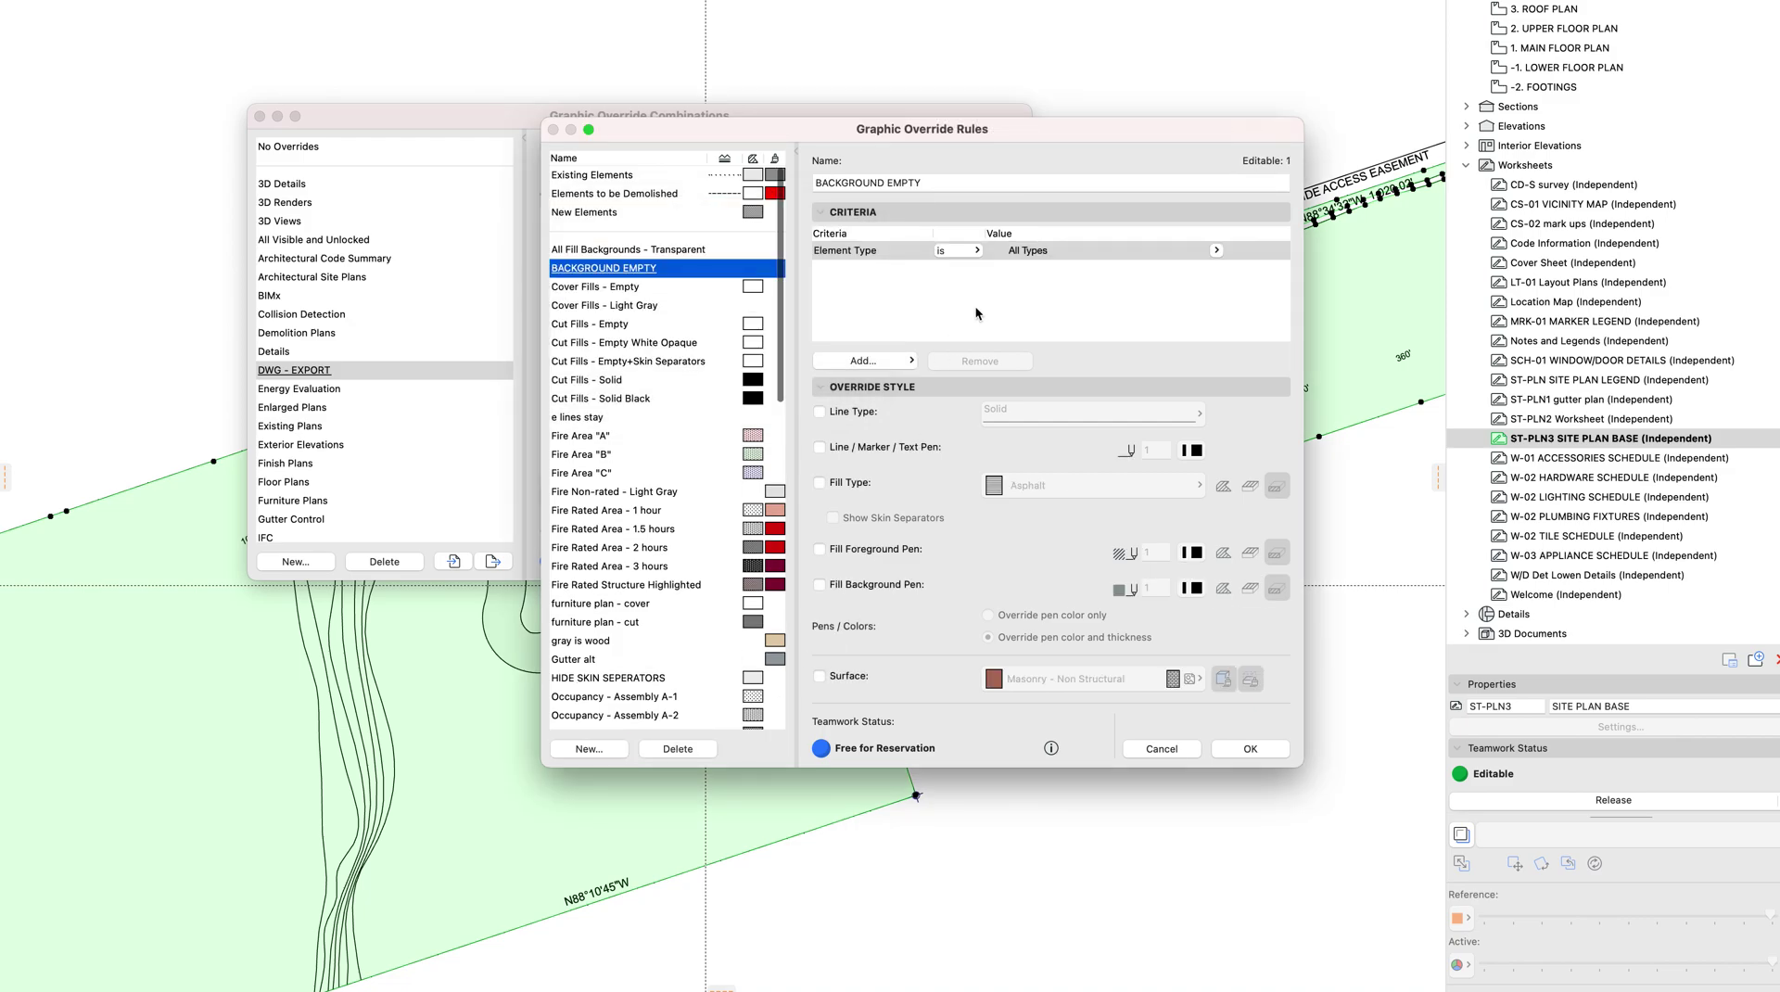
Enable the fill type override in the BACKGROUND EMPTY rule and set it to 00 | AIR
left_click(853, 483)
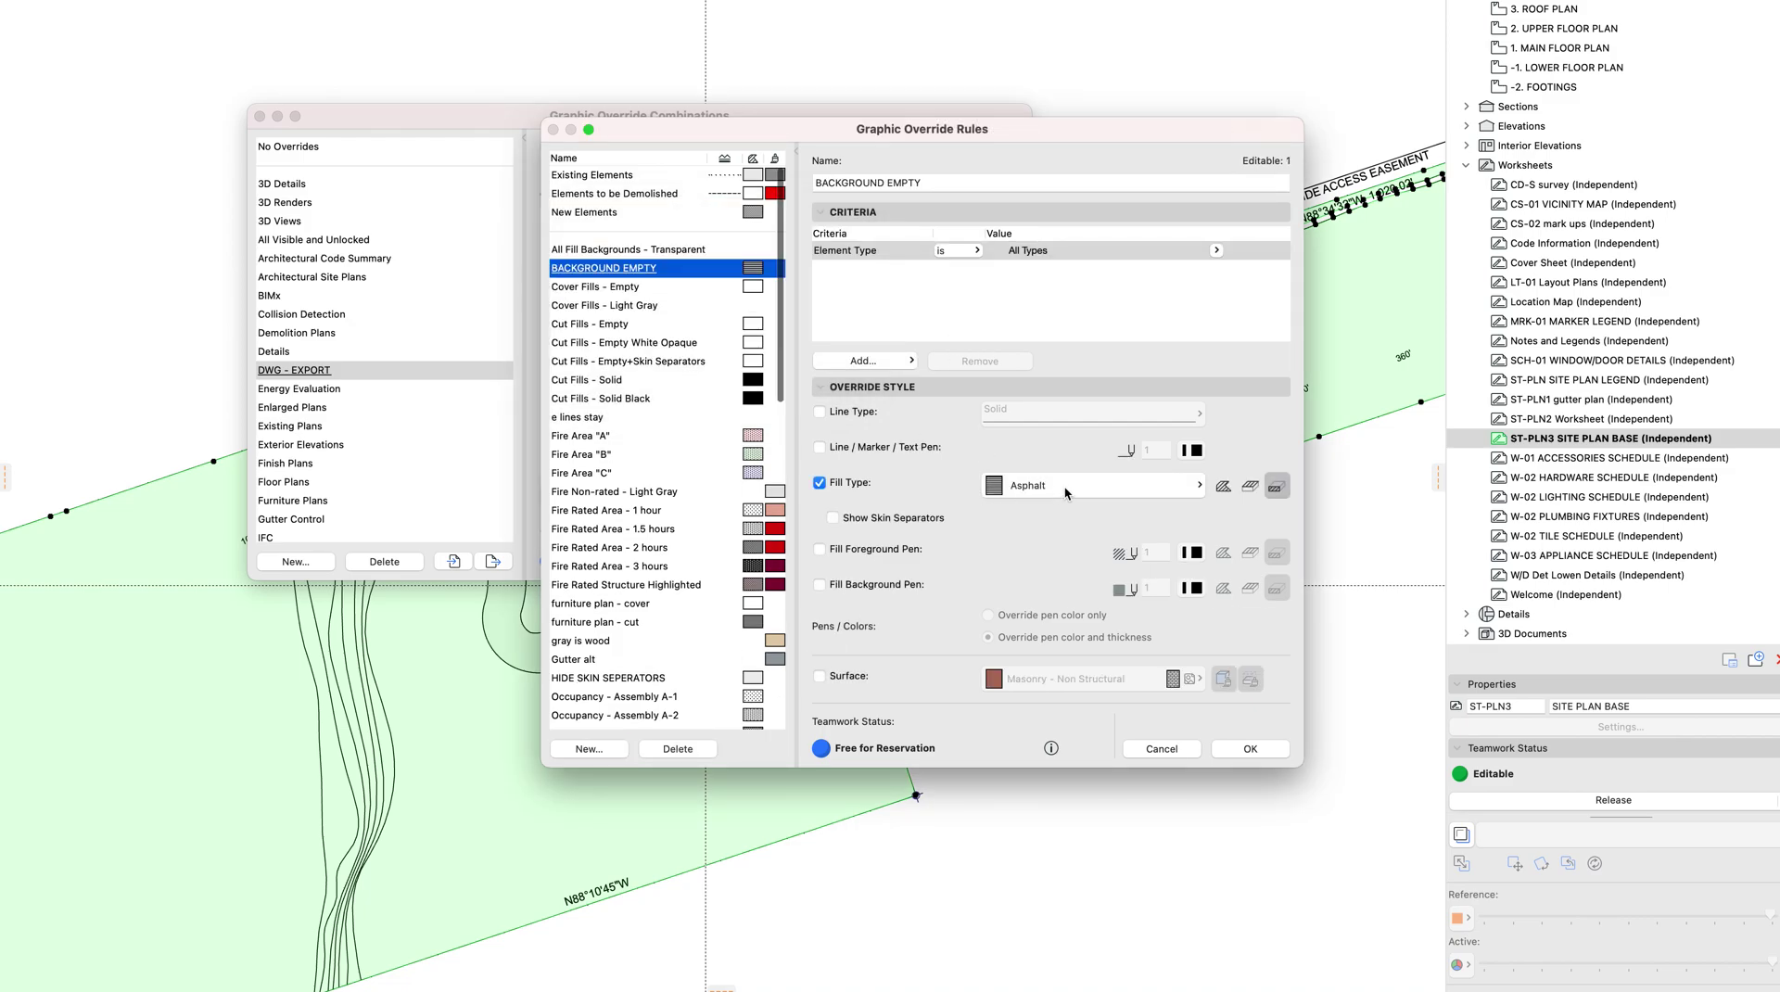
left_click(1068, 489)
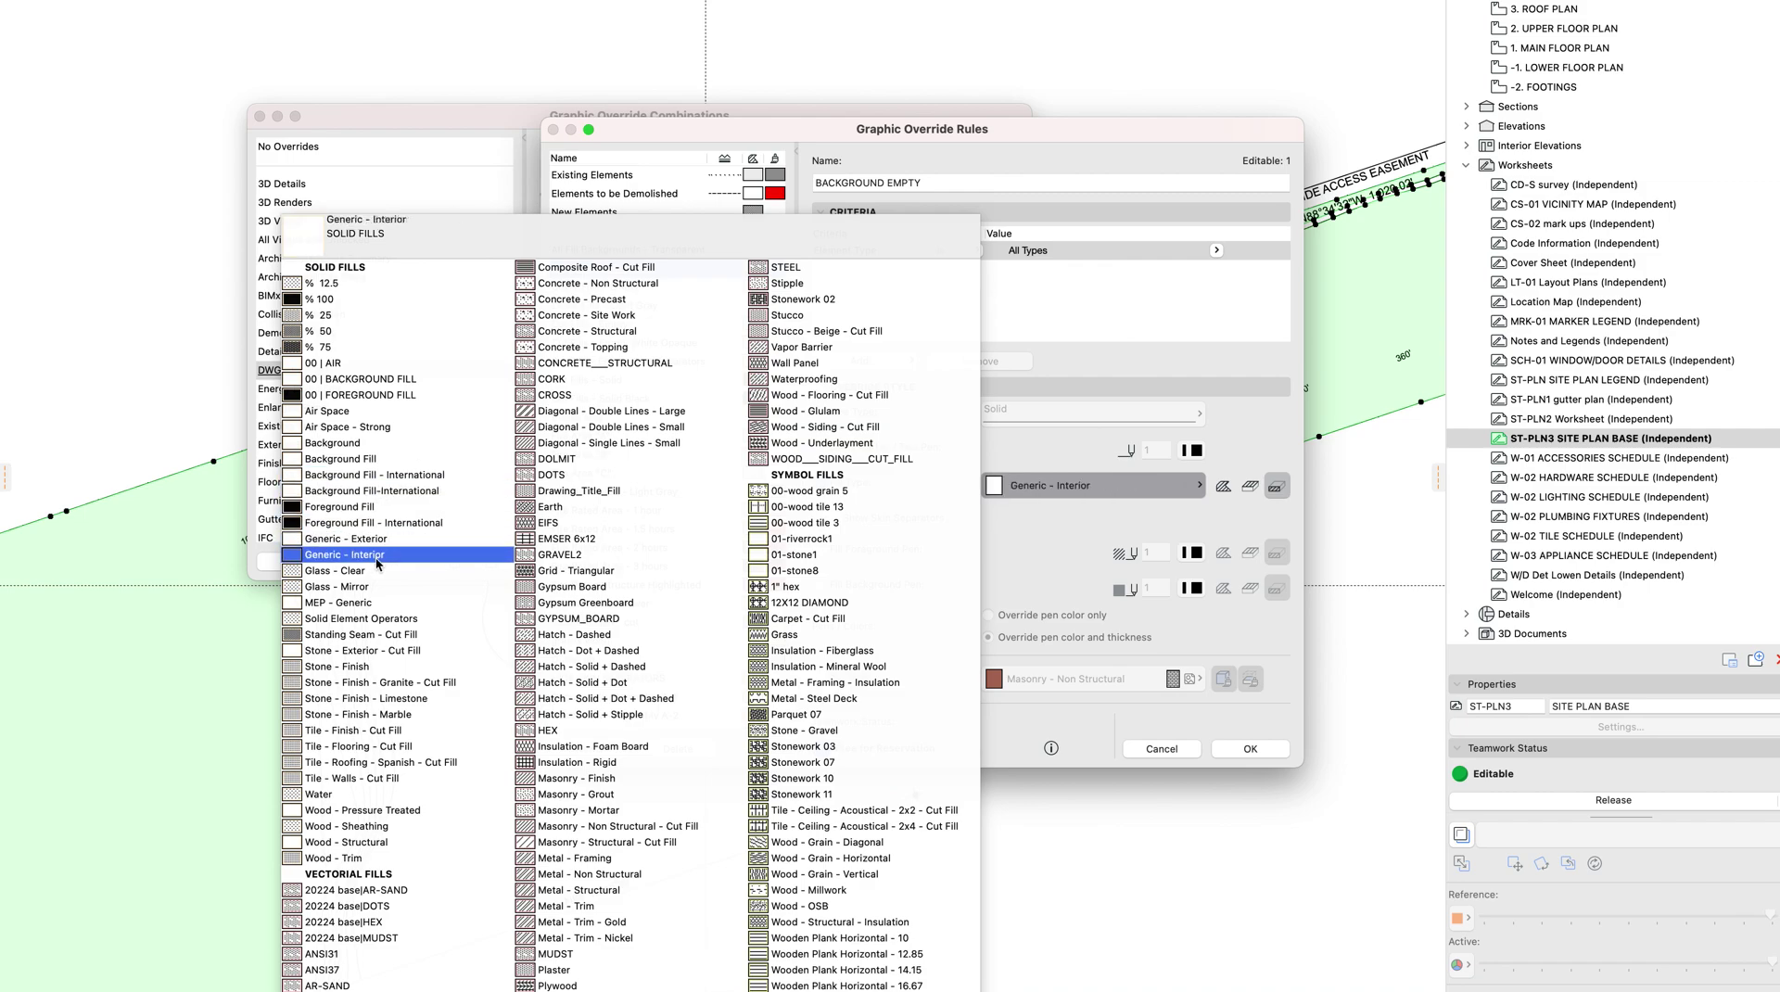
left_click(356, 456)
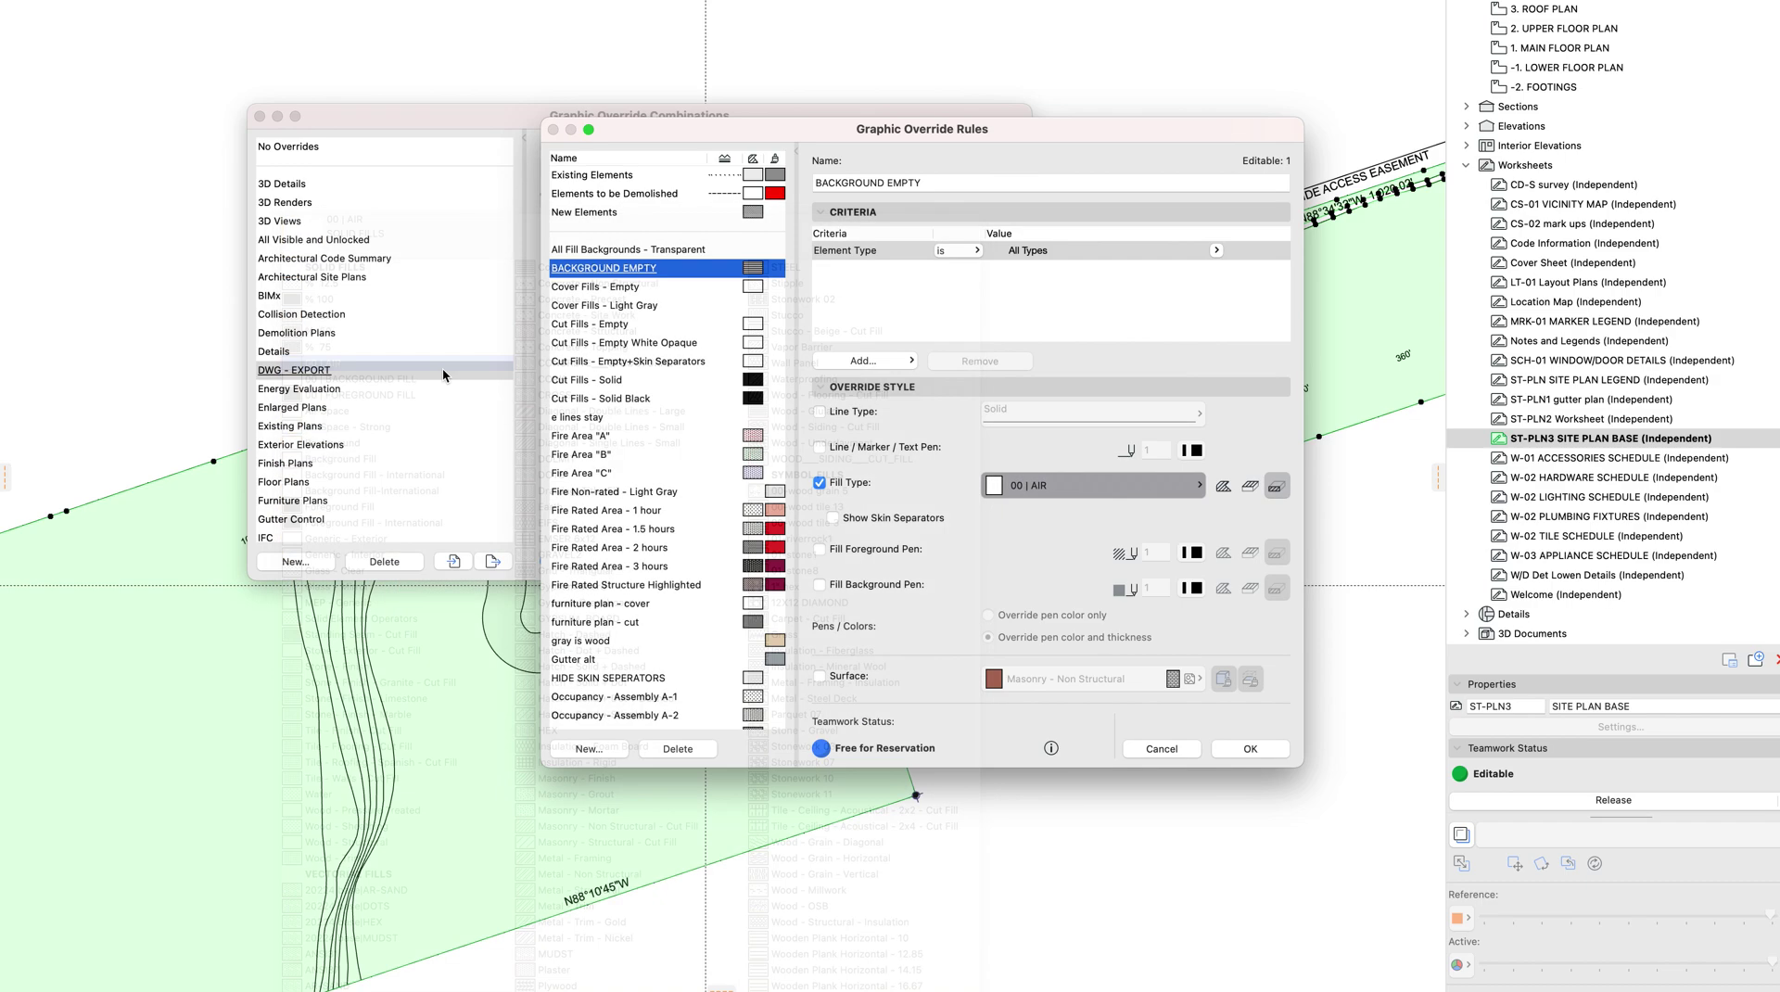
left_click(330, 366)
Override the fill background pen with transparent pen 0 for all three fill categories and accept the BACKGROUND EMPTY rule
left_click(1250, 588)
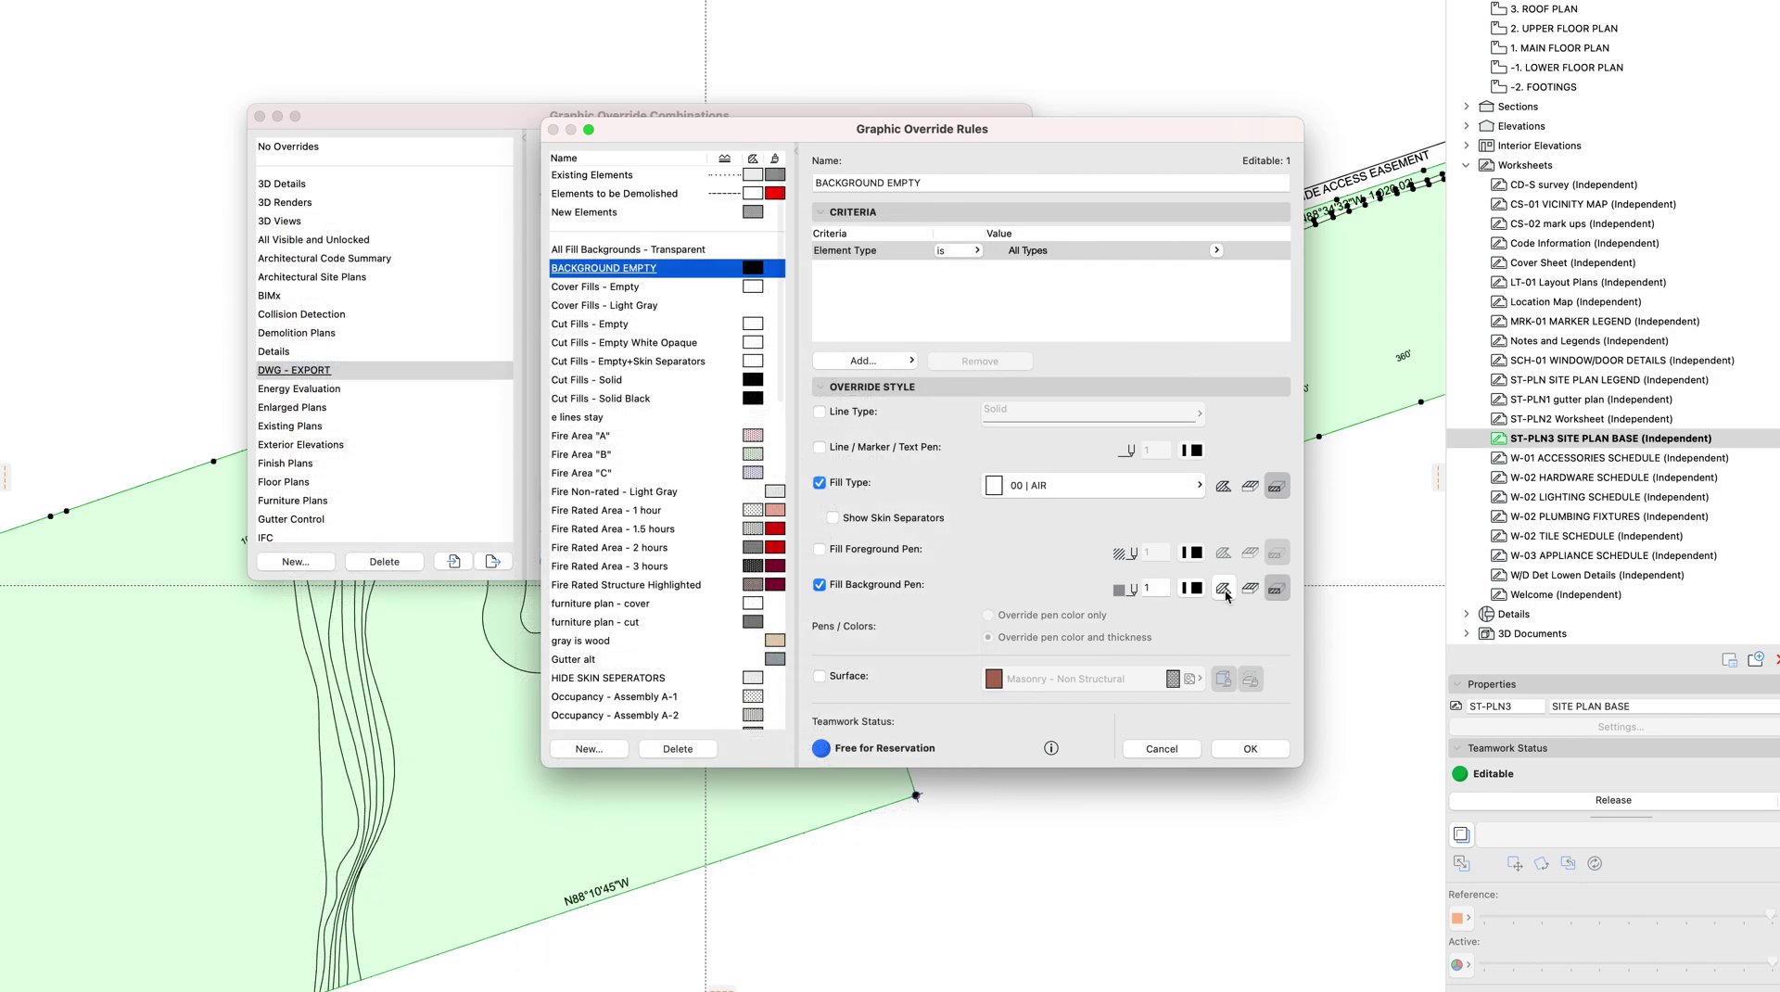
left_click(1195, 590)
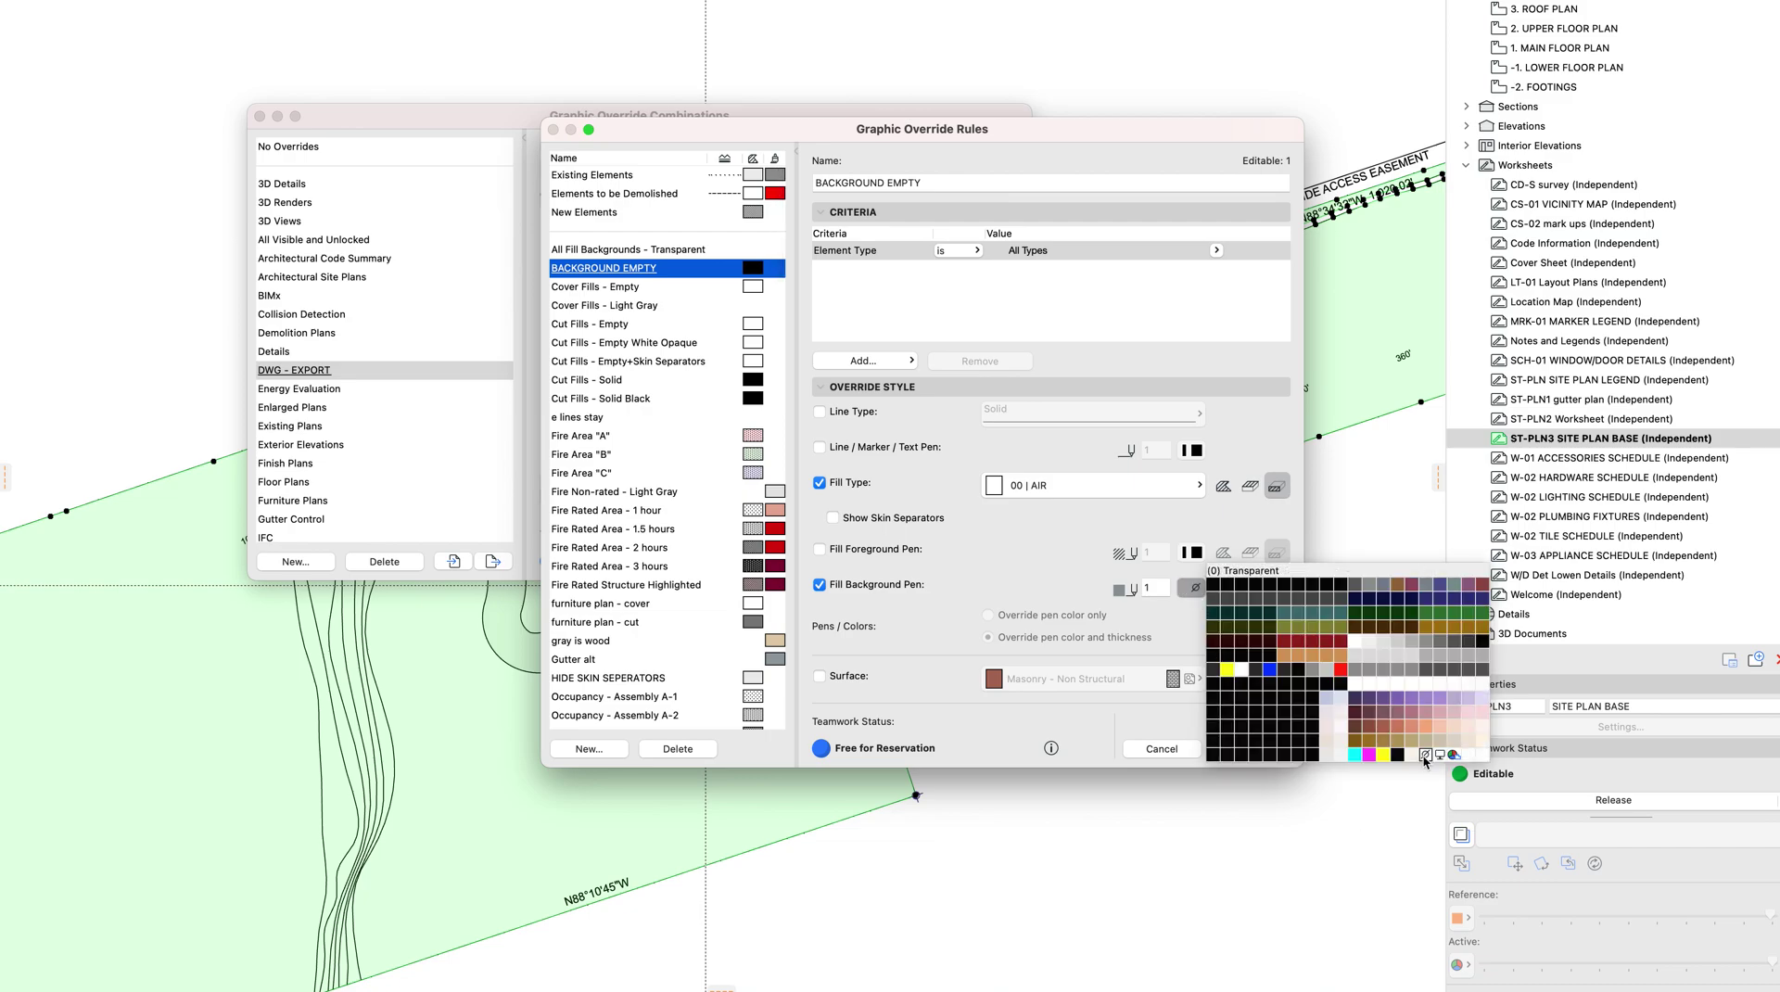
left_click(1191, 571)
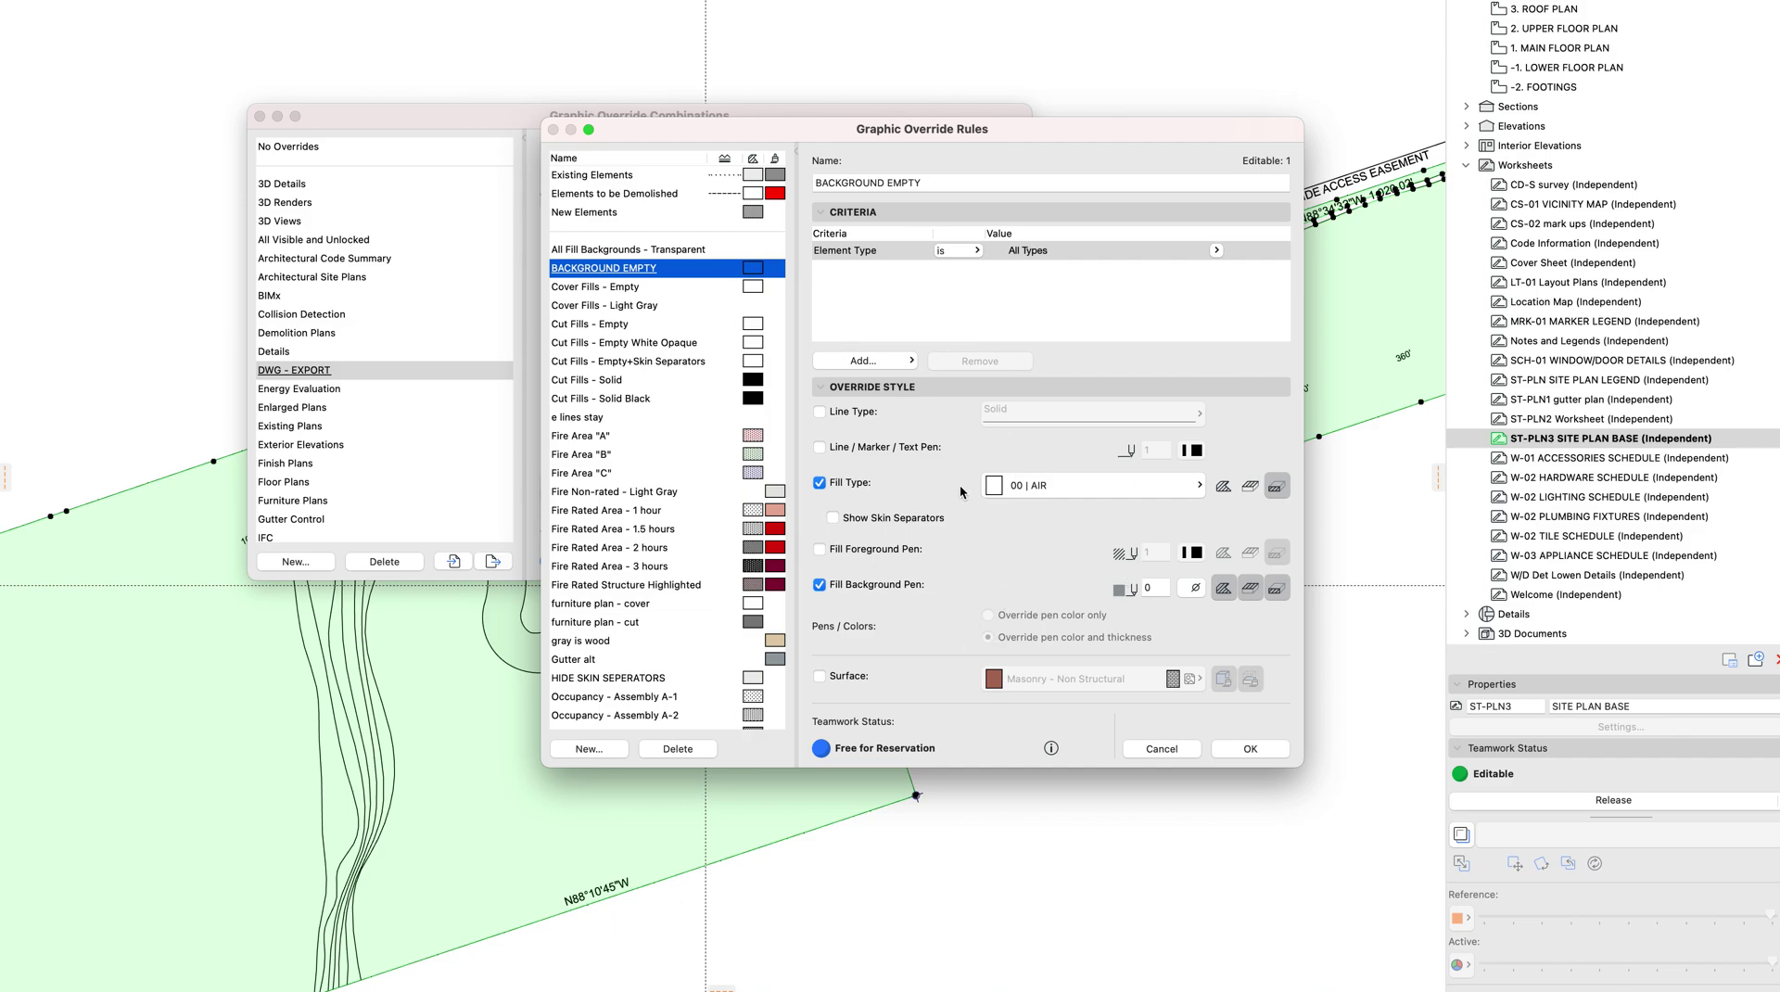
key("Return")
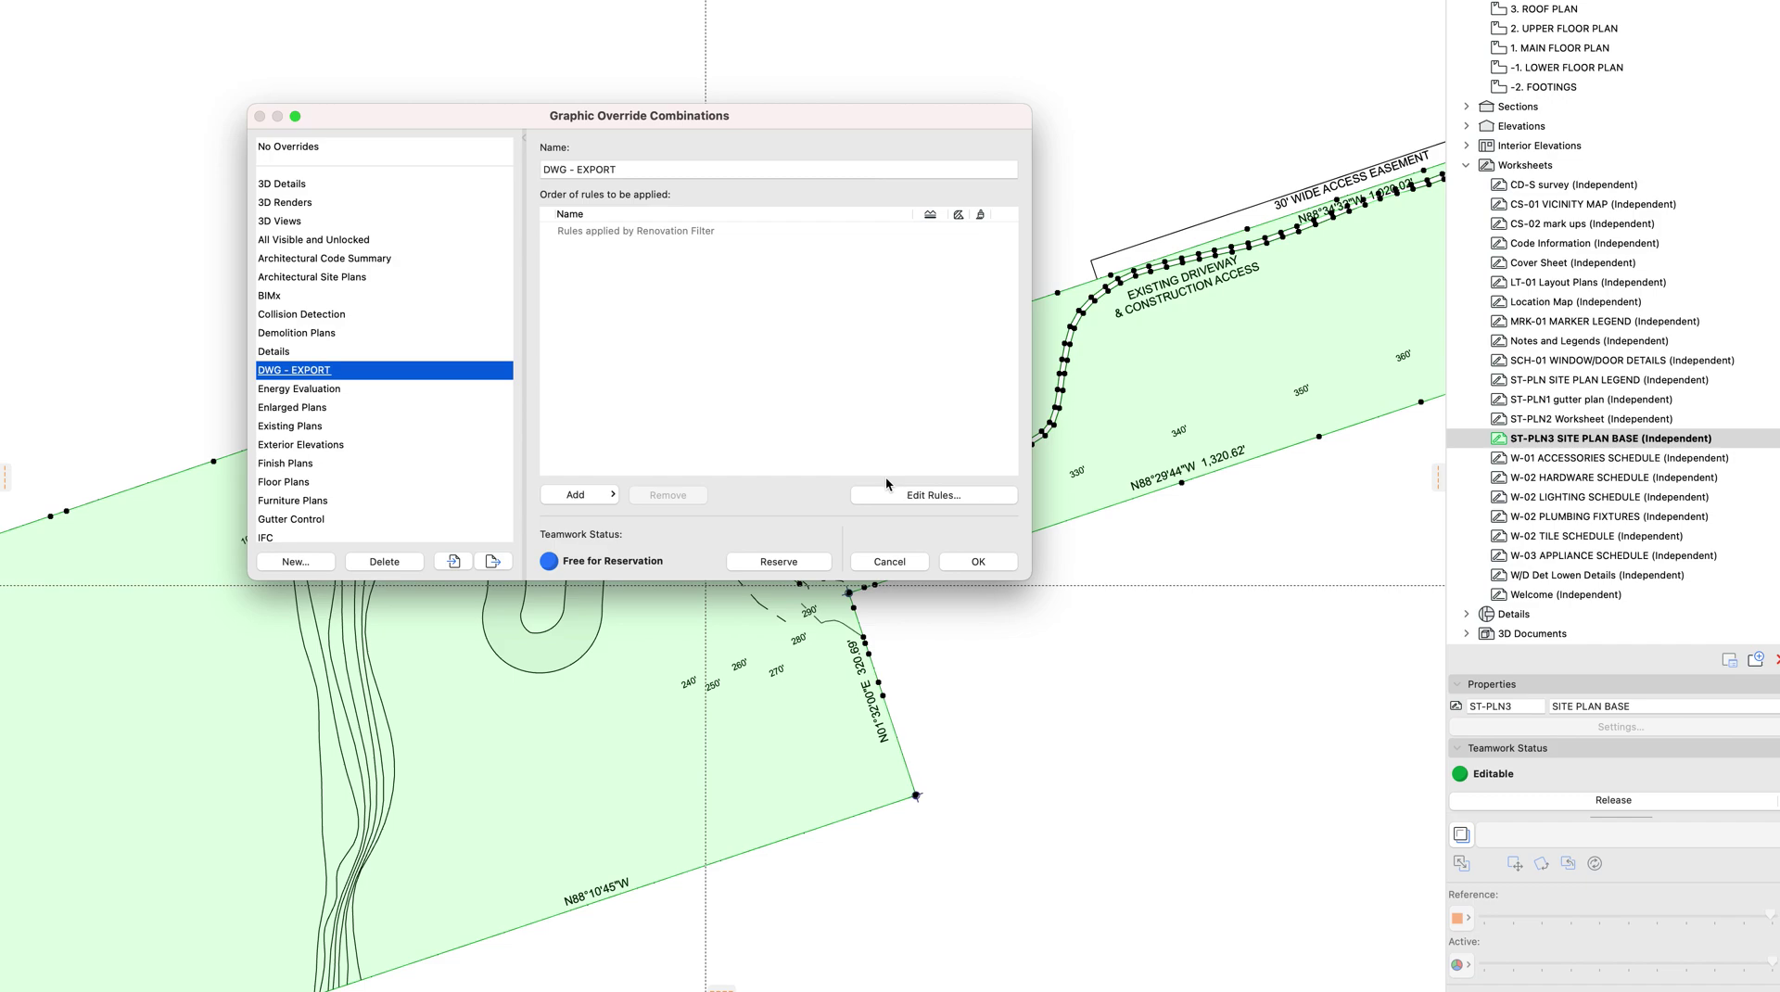
Add the BACKGROUND EMPTY rule to the DWG - EXPORT combination and accept the combination
left_click(598, 499)
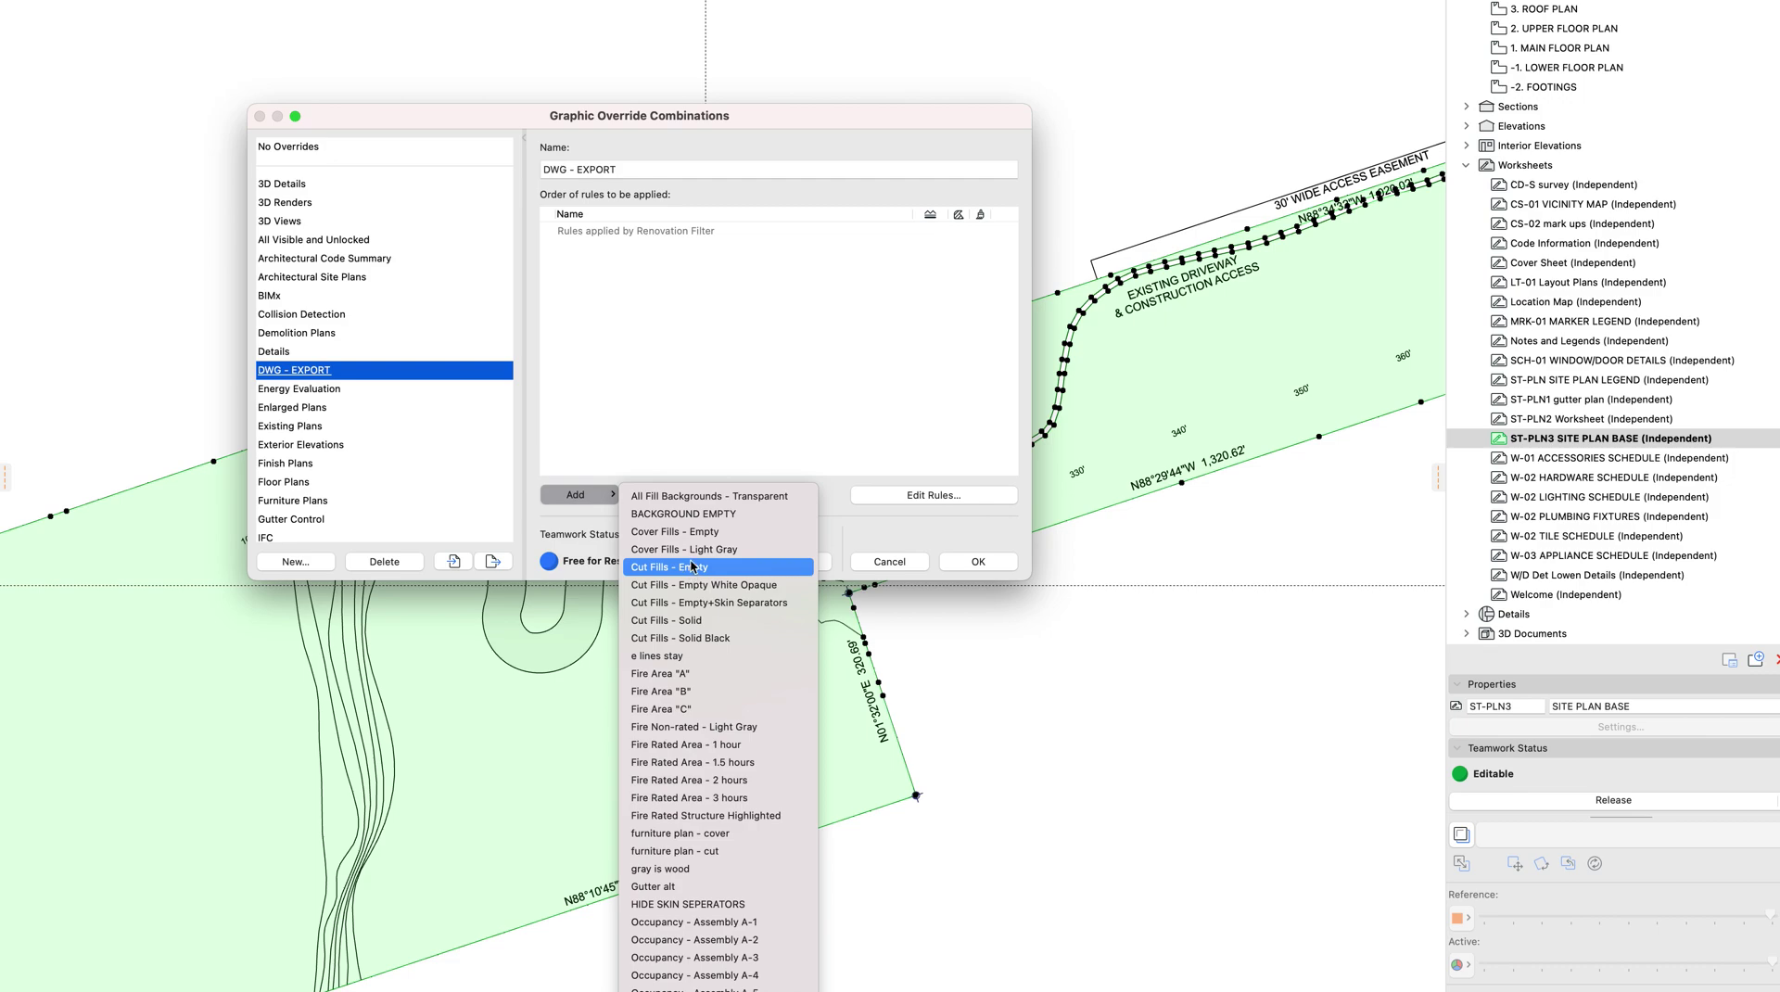
left_click(712, 514)
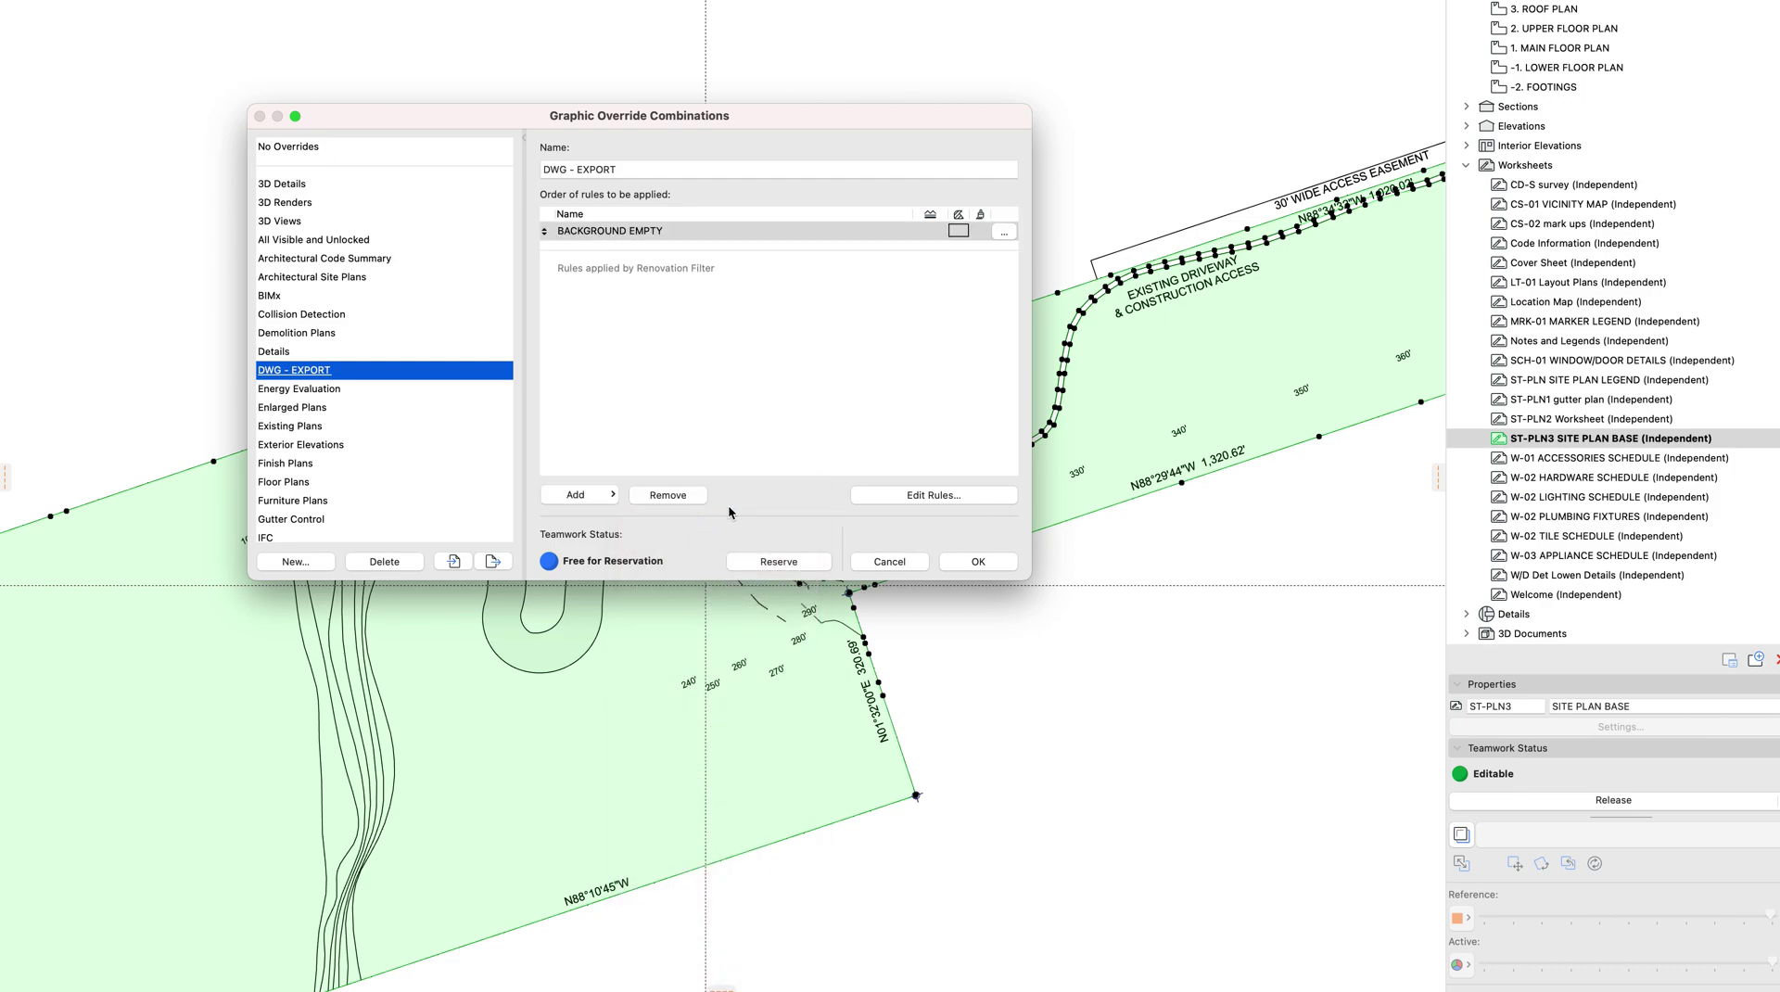
left_click(995, 562)
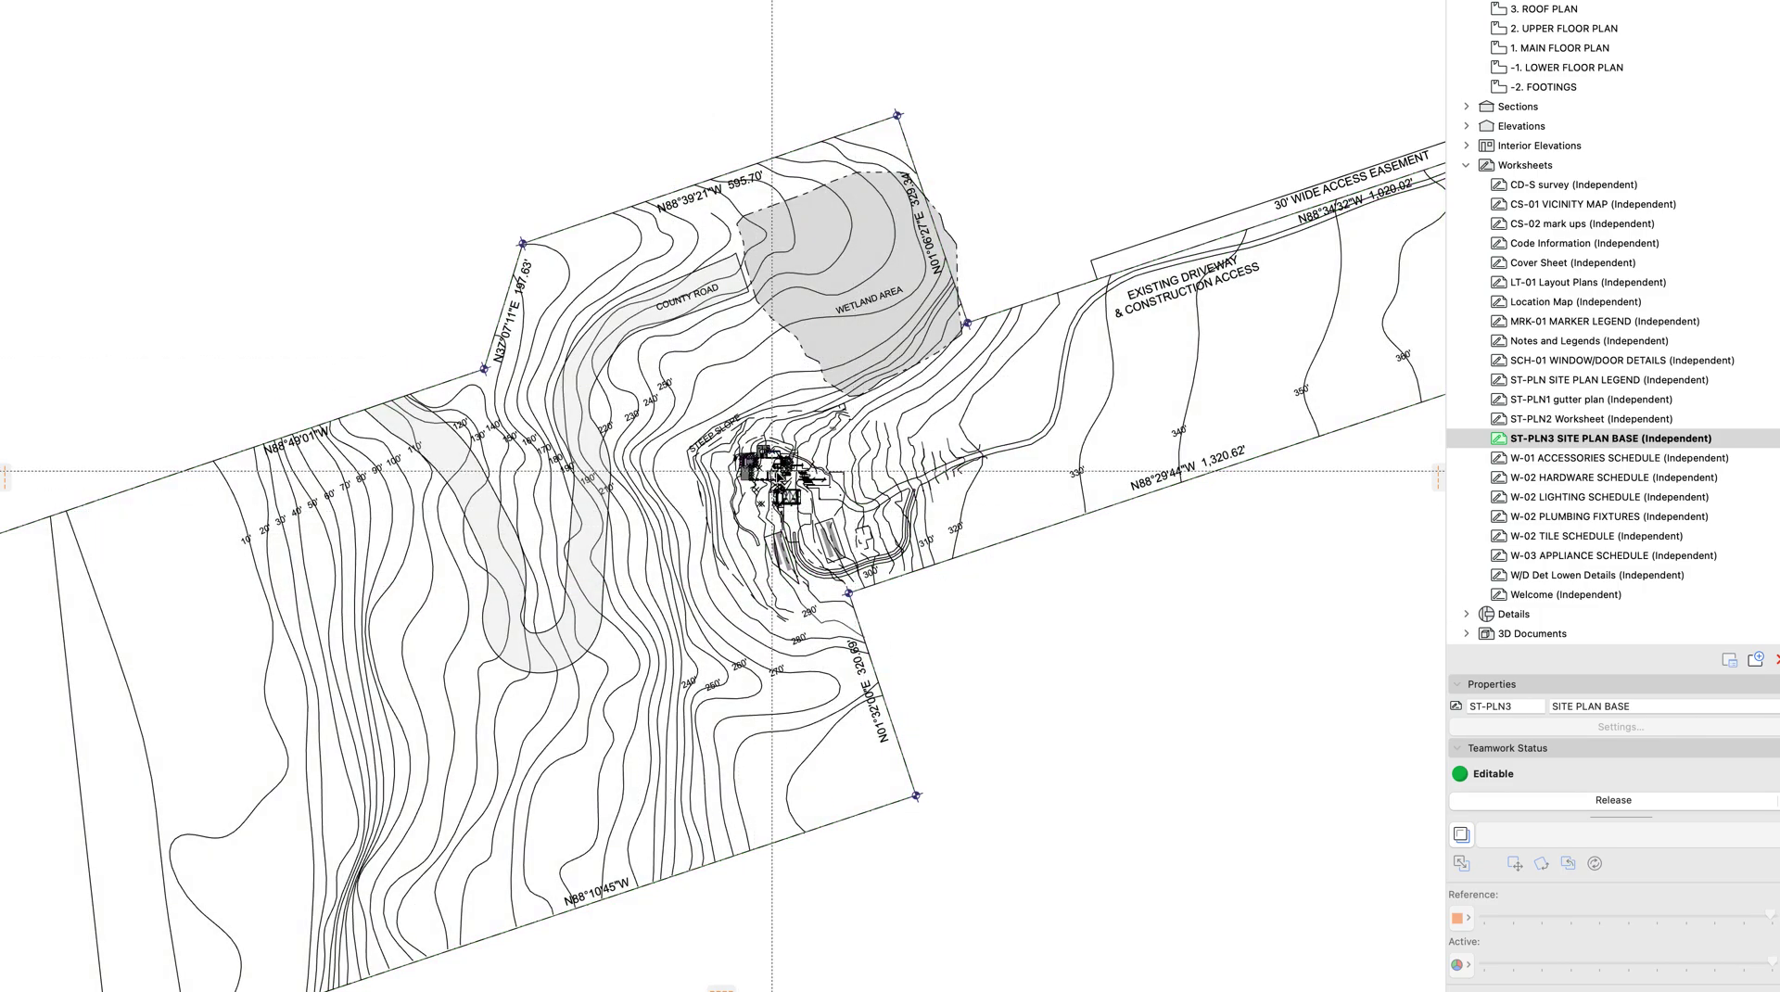
Examine the building plan, wall fills, contour lines and property boundary across the site plan with the override applied
scroll(781, 455, "up", 10)
scroll(781, 456, "up", 10)
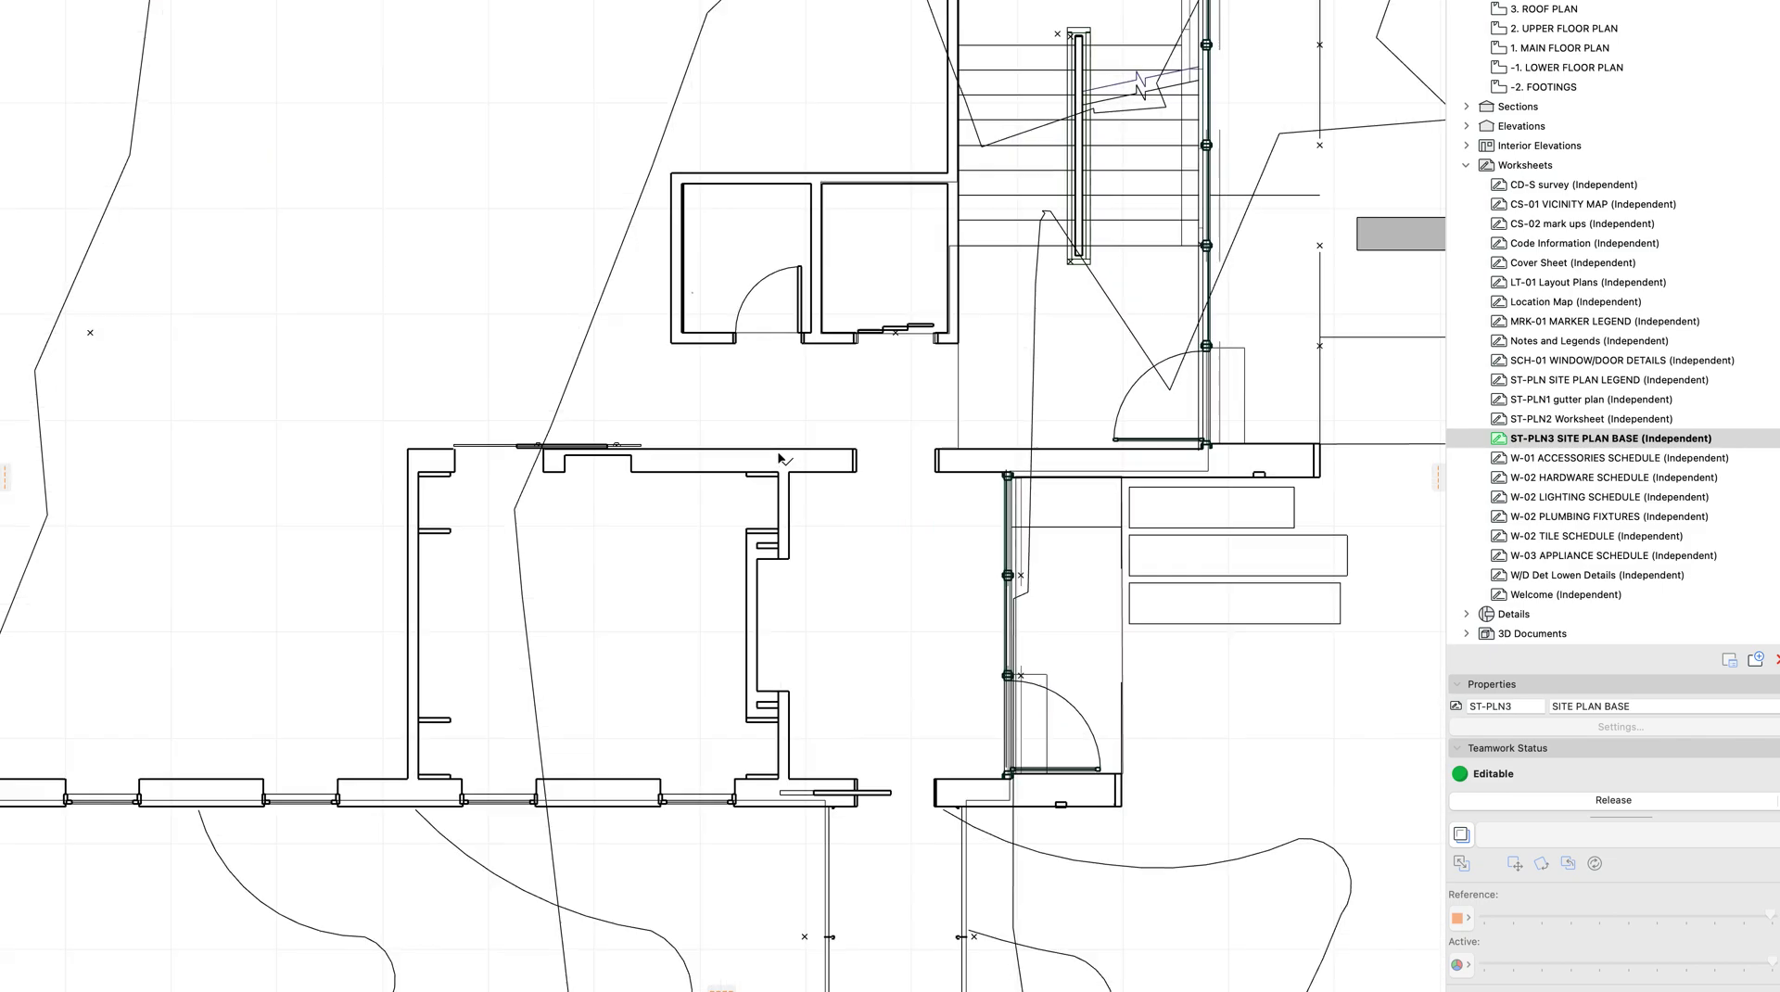
scroll(862, 492, "down", 10)
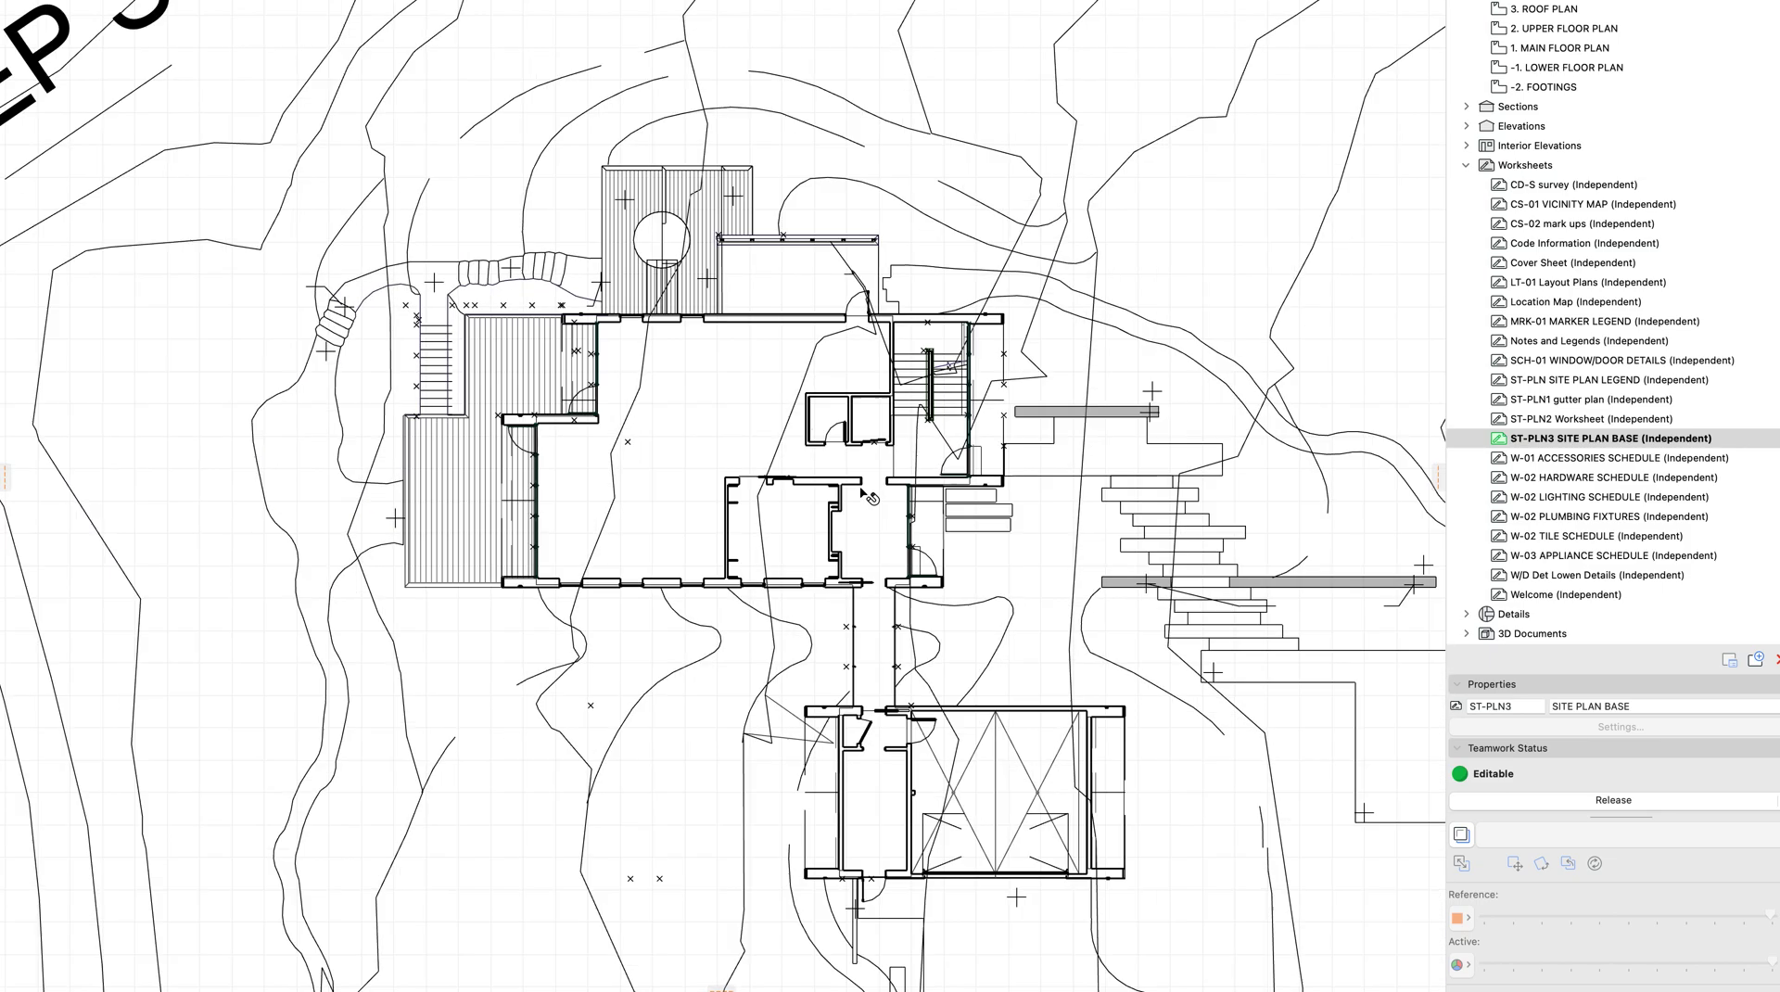
scroll(925, 557, "down", 2)
middle_click_drag(925, 557, 497, 211)
middle_click_drag(949, 522, 705, 363)
scroll(704, 361, "down", 3)
scroll(704, 361, "right", 3)
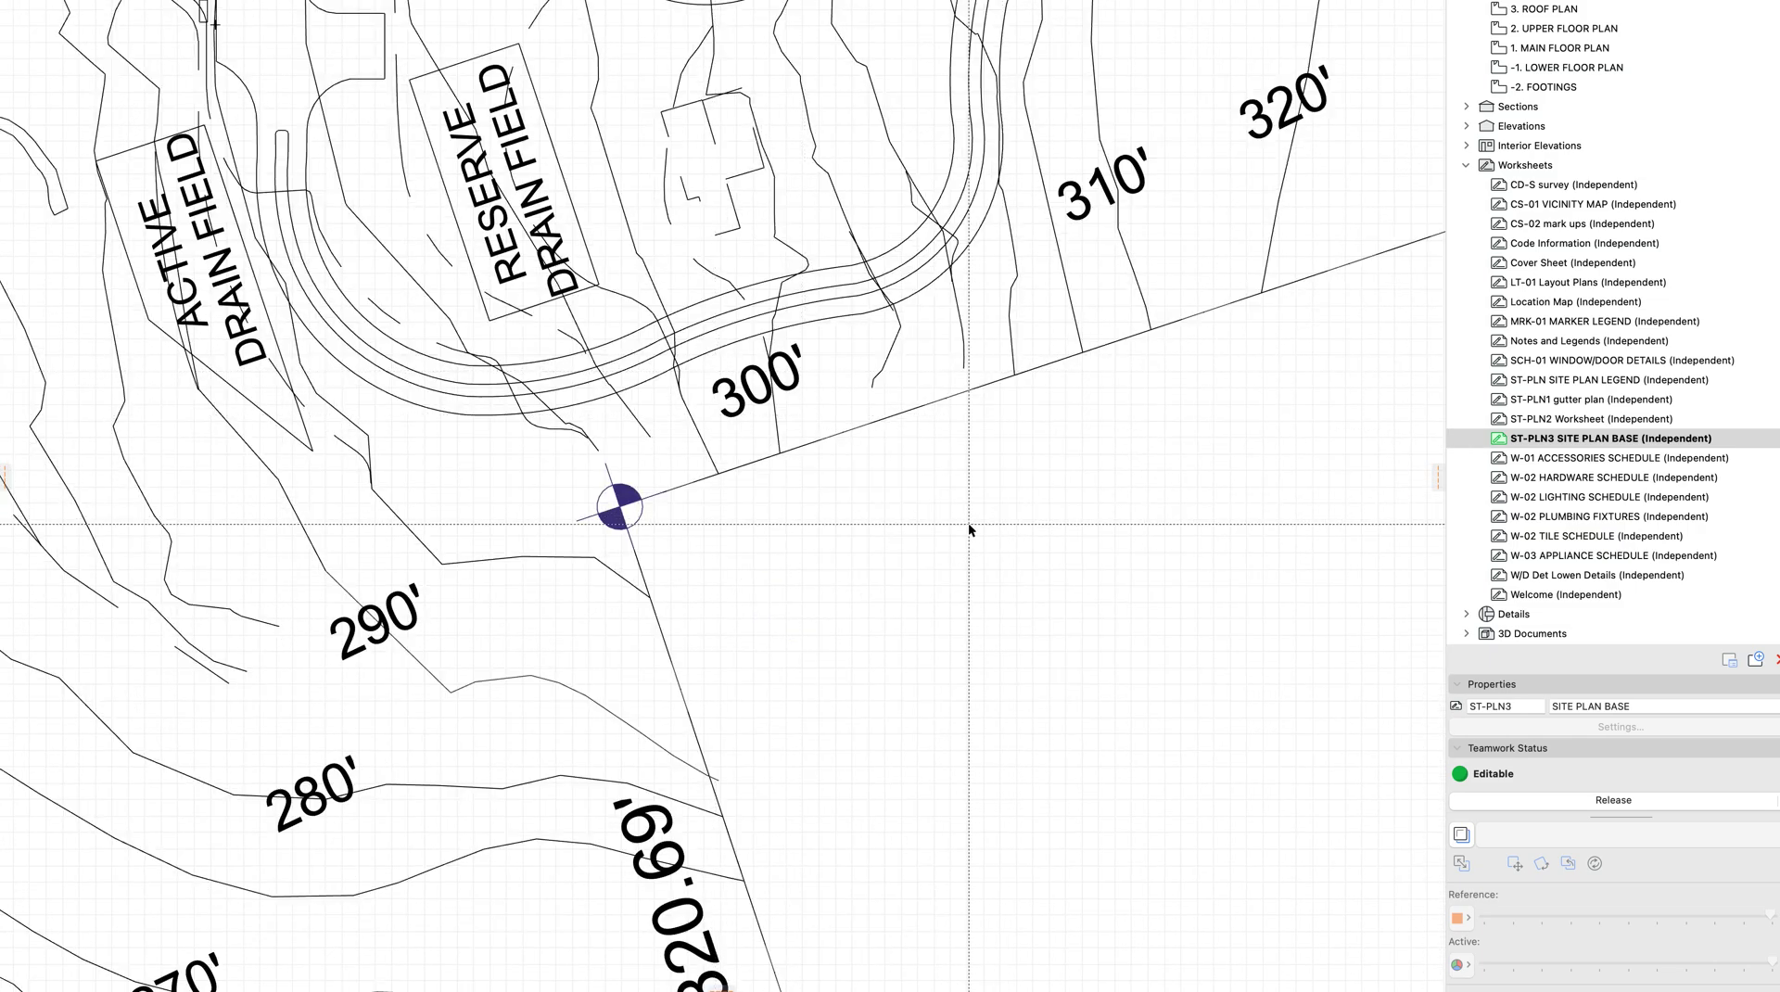
scroll(968, 521, "down", 5)
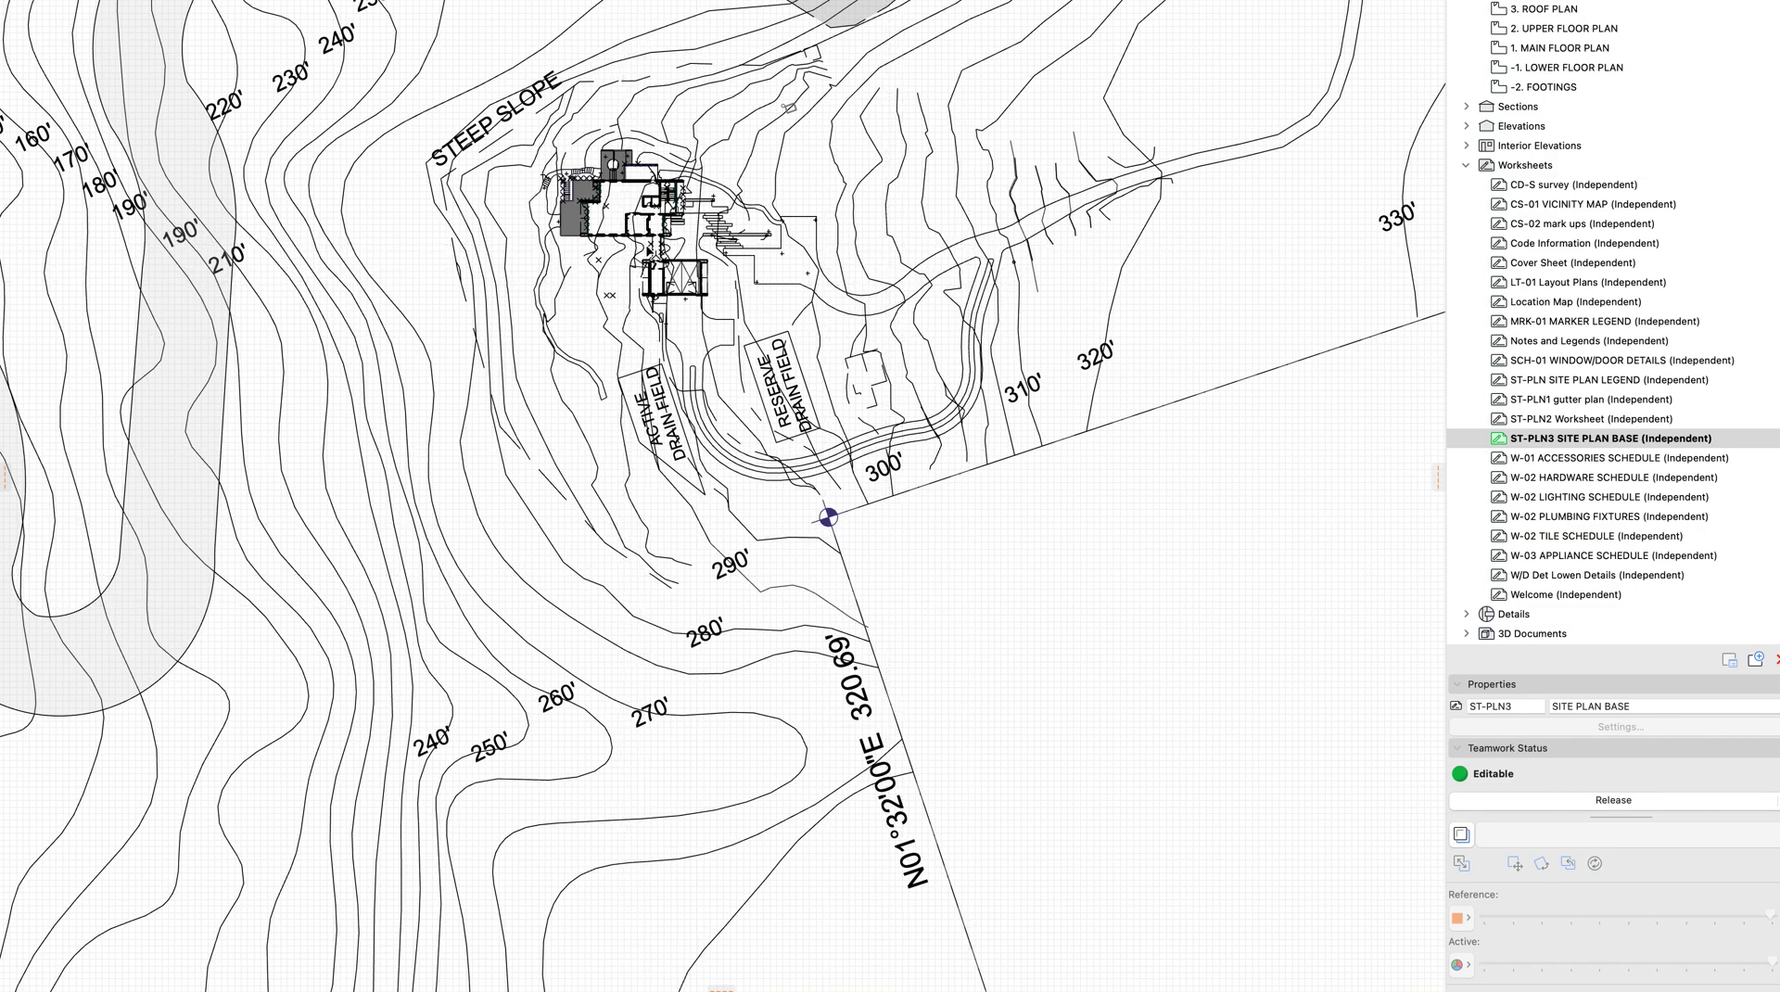
scroll(645, 249, "up", 10)
left_click(771, 569)
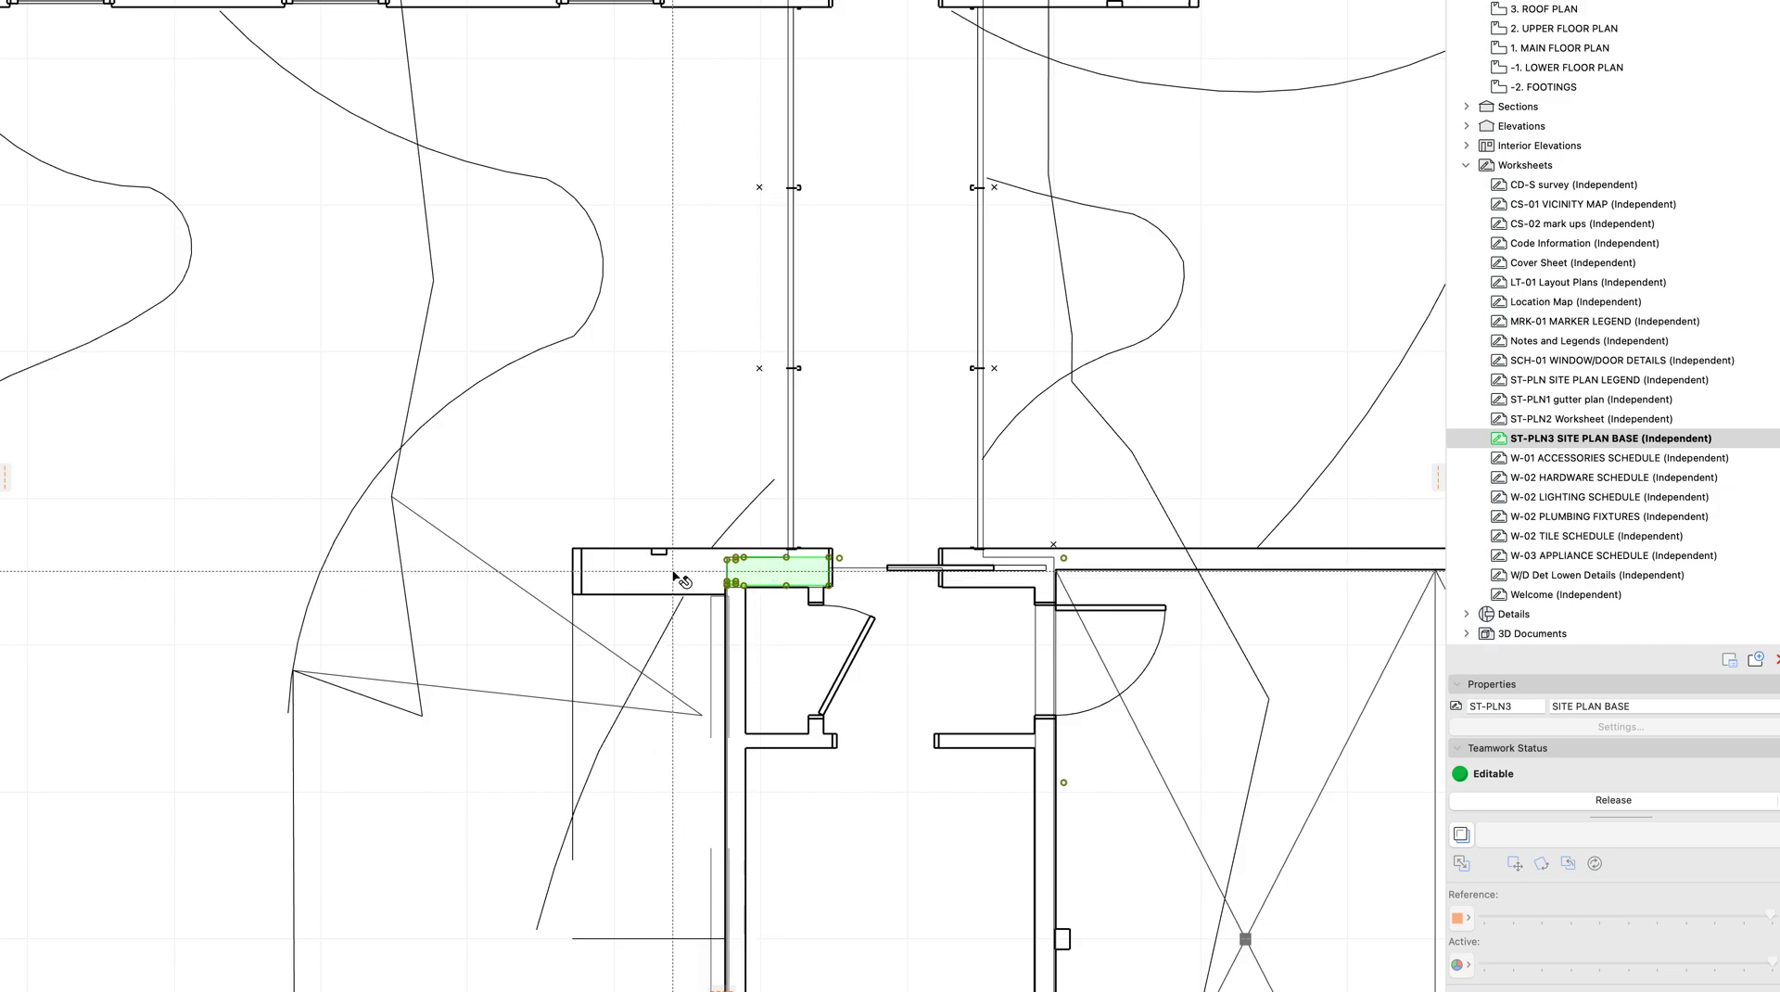
left_click(641, 574)
scroll(689, 562, "down", 10)
scroll(689, 561, "down", 3)
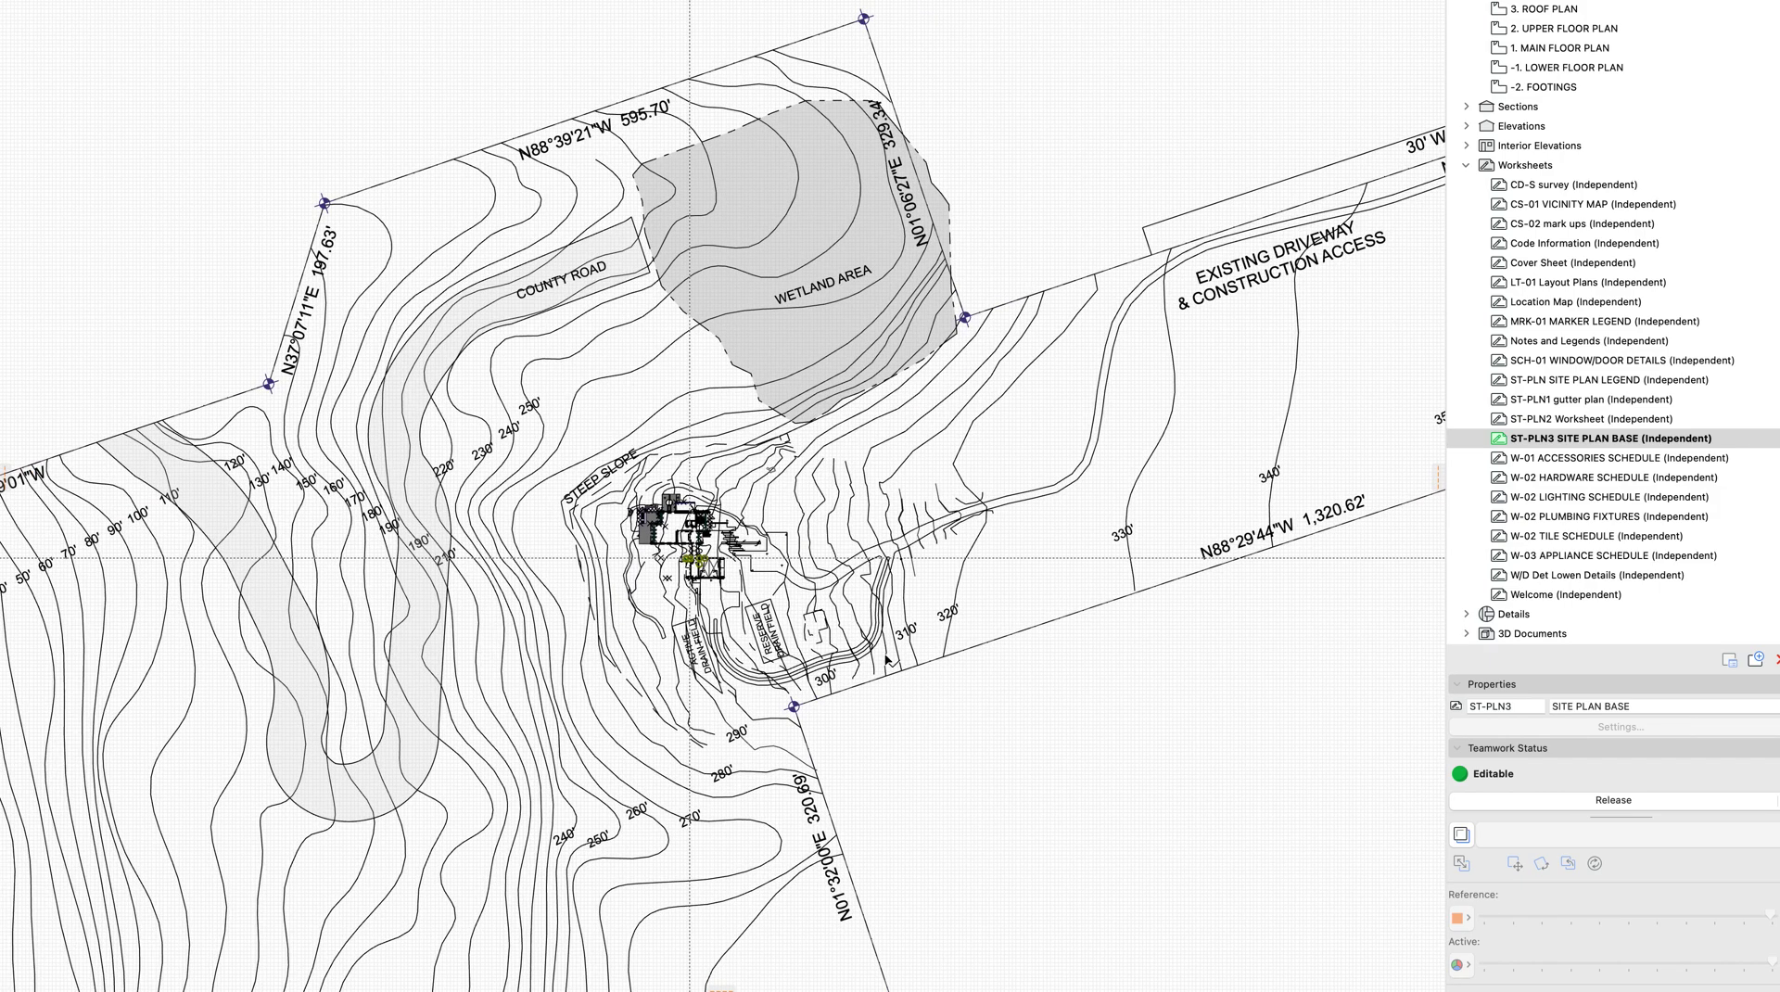
middle_click_drag(793, 816, 664, 430)
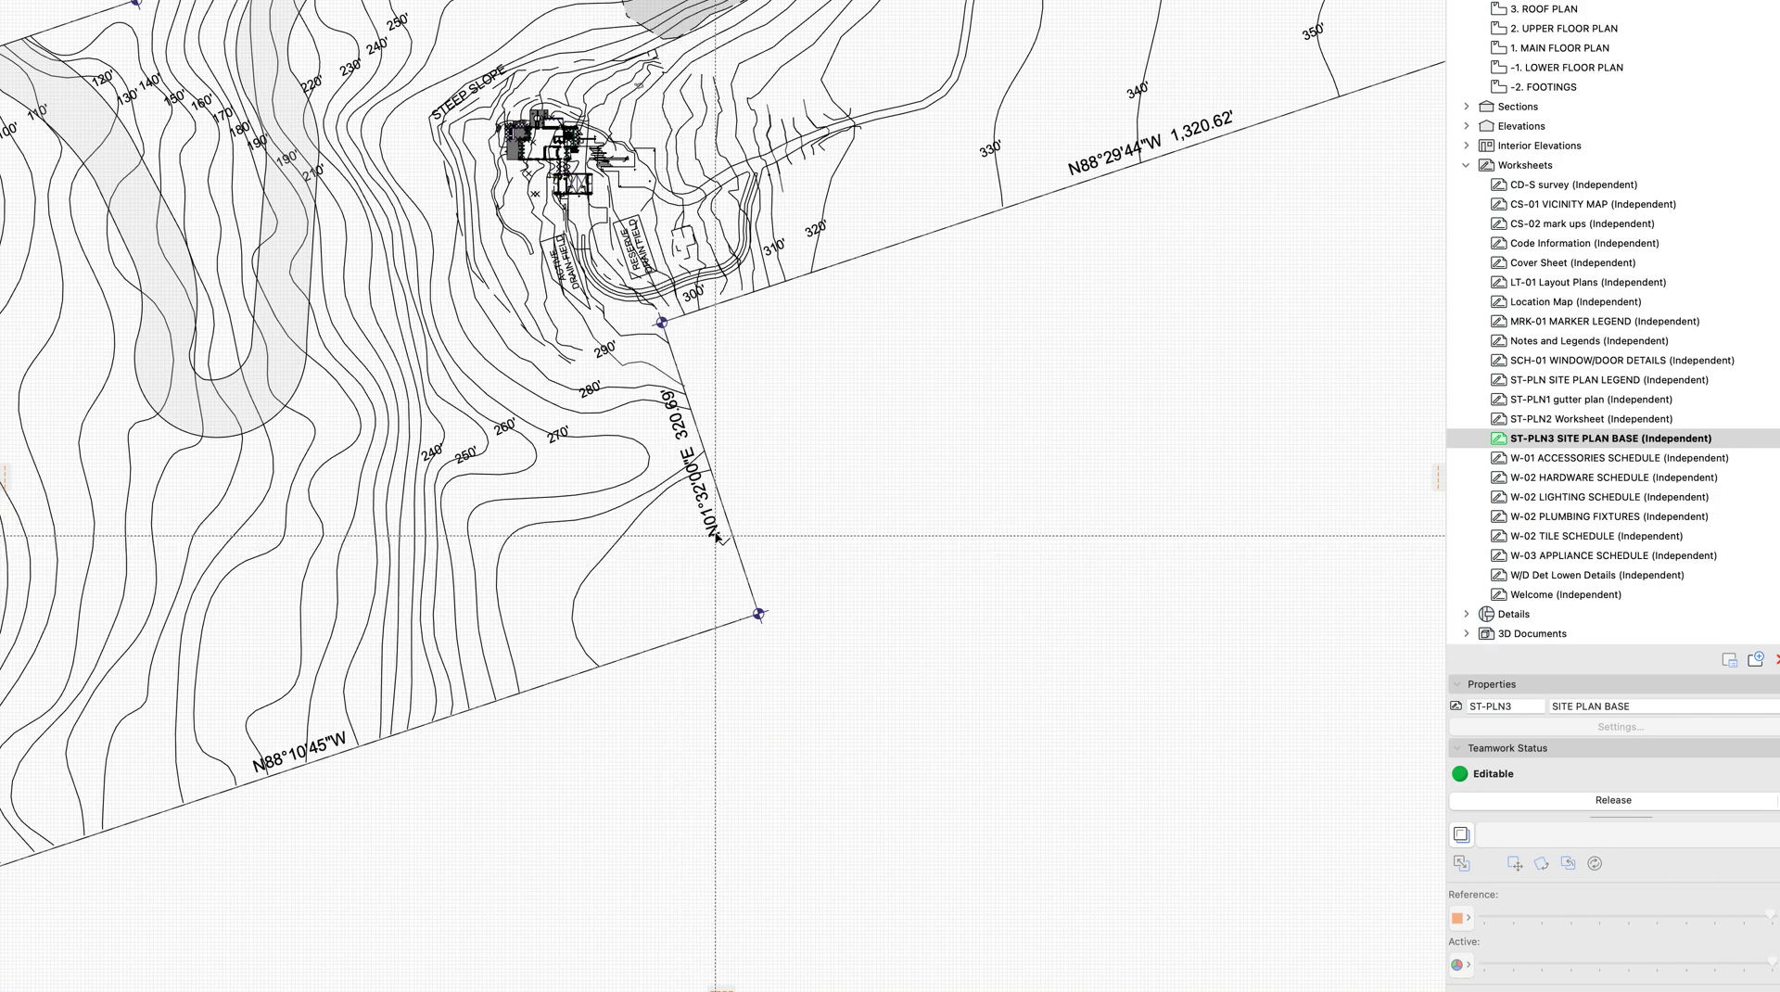
middle_click_drag(787, 442, 1137, 540)
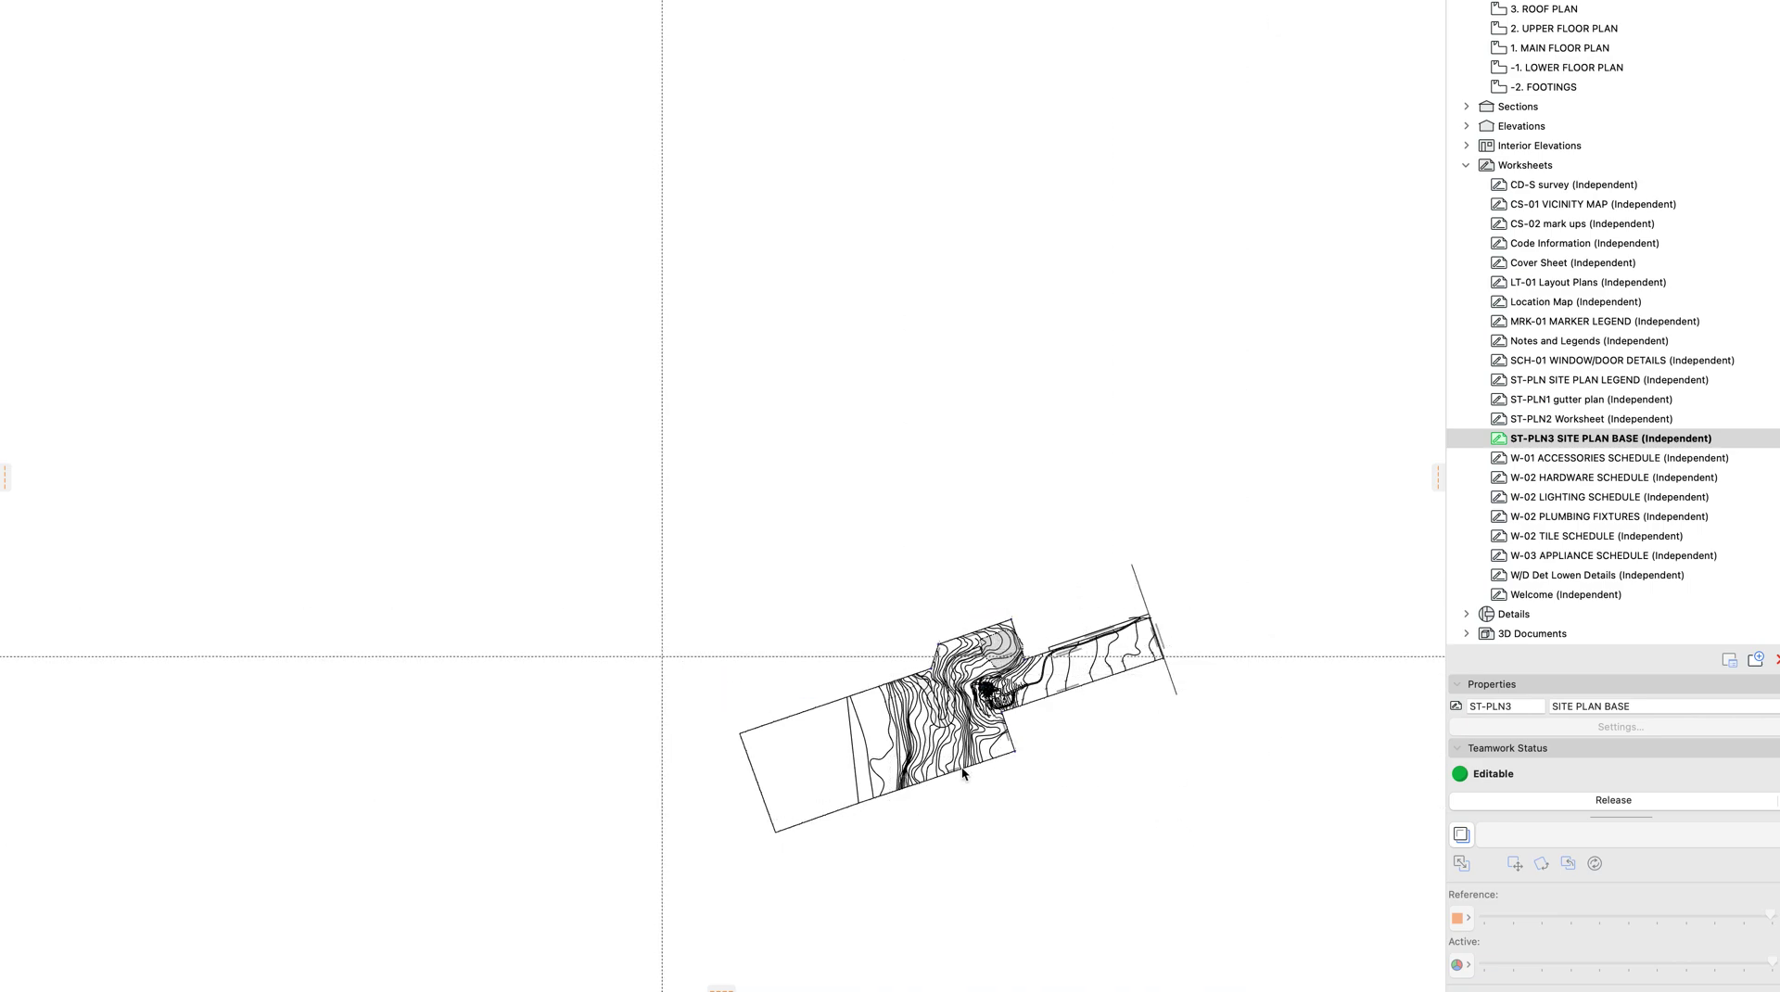
Start saving the worksheet to the Desktop as ST-PLN3 SITE PLAN BASE with DWG File as the format
key("shift+super+s")
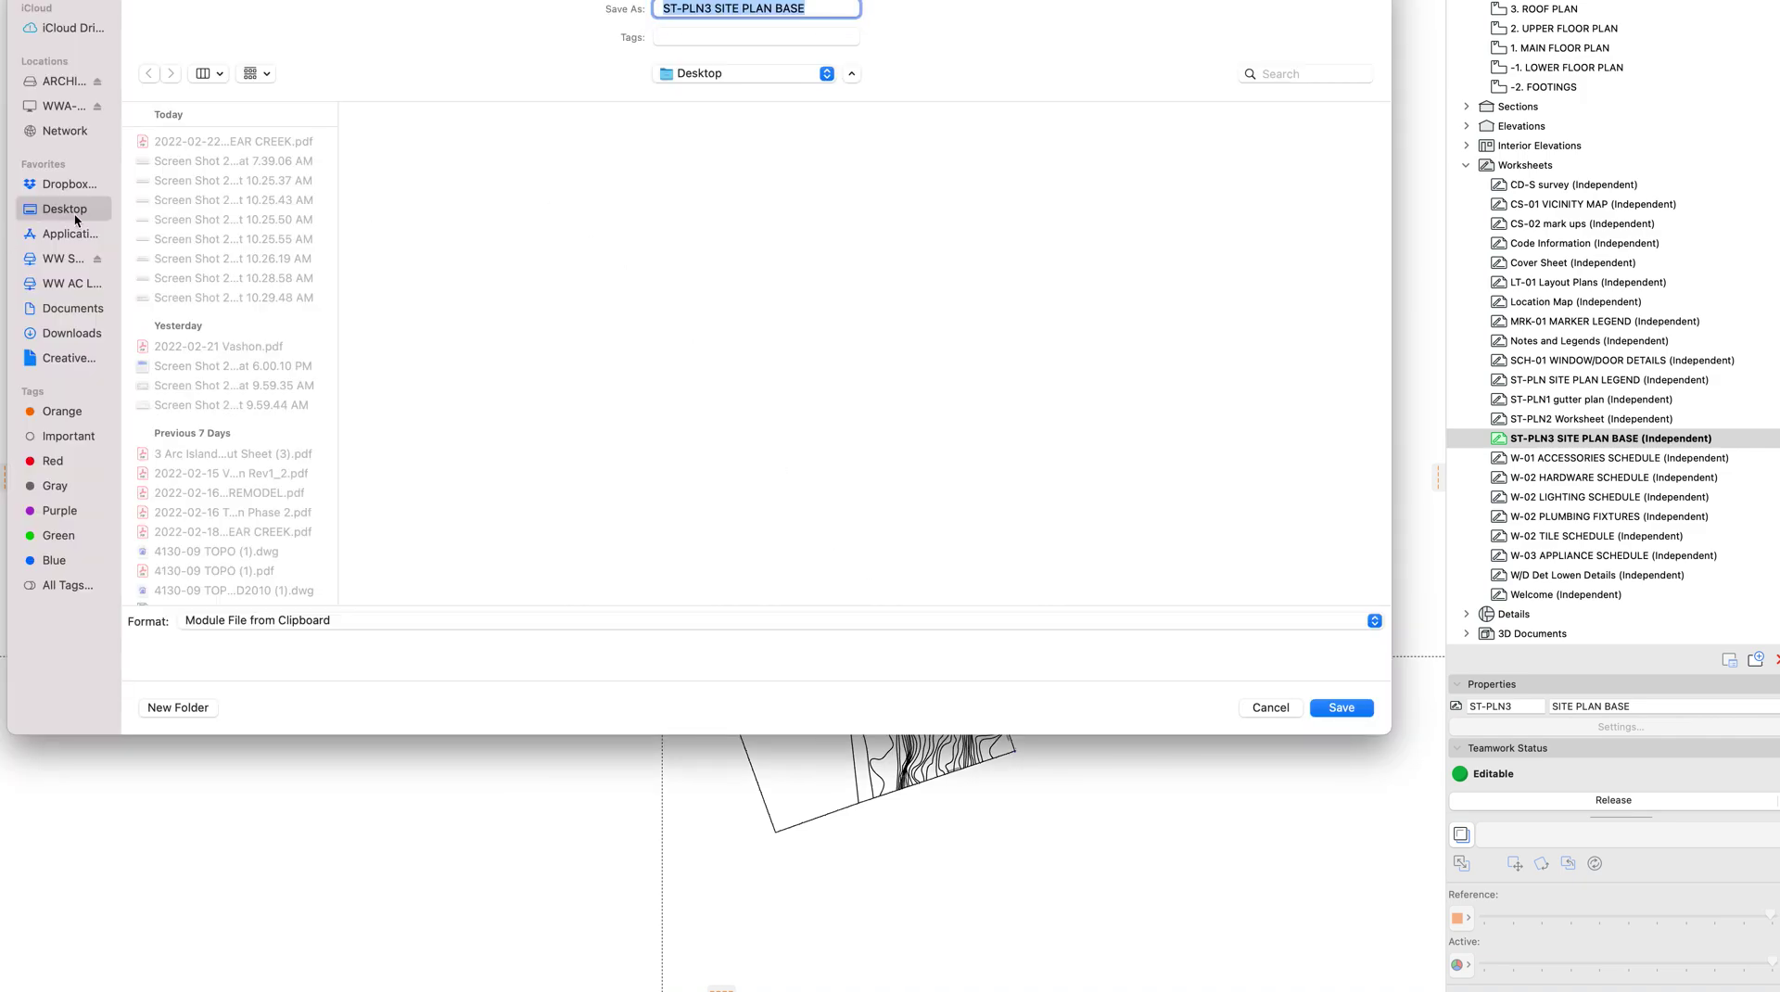
left_click_drag(432, 8, 447, 148)
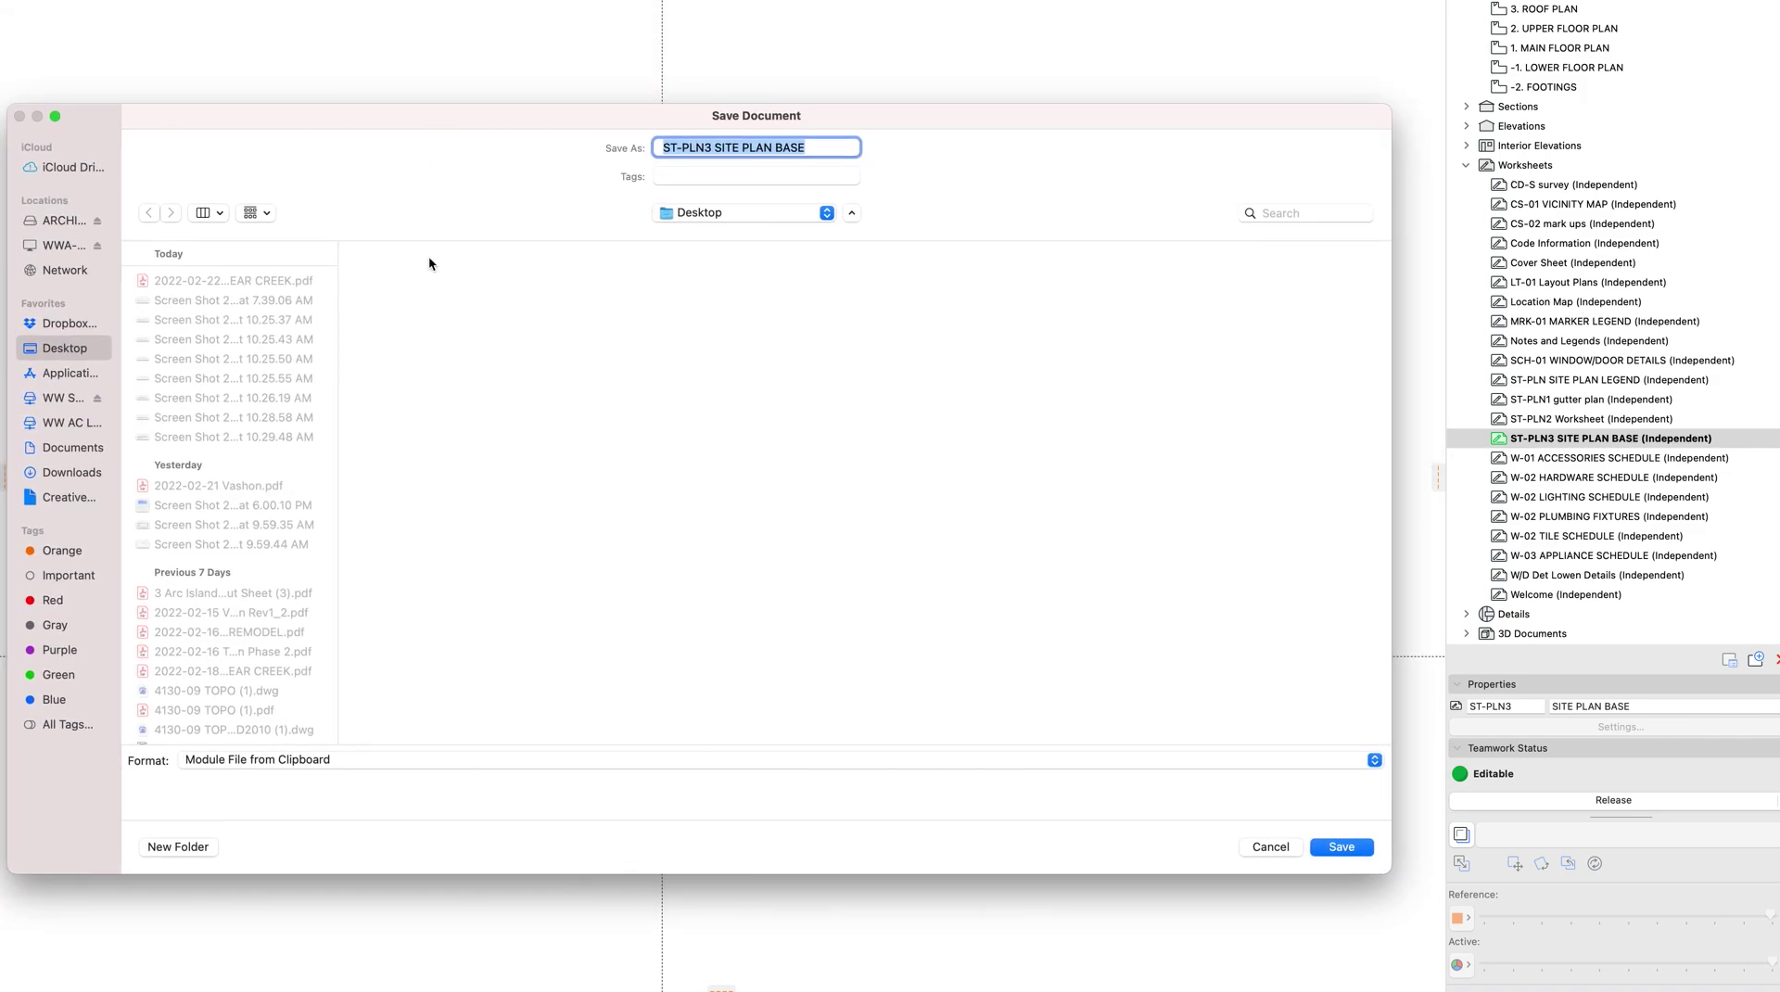
left_click(380, 774)
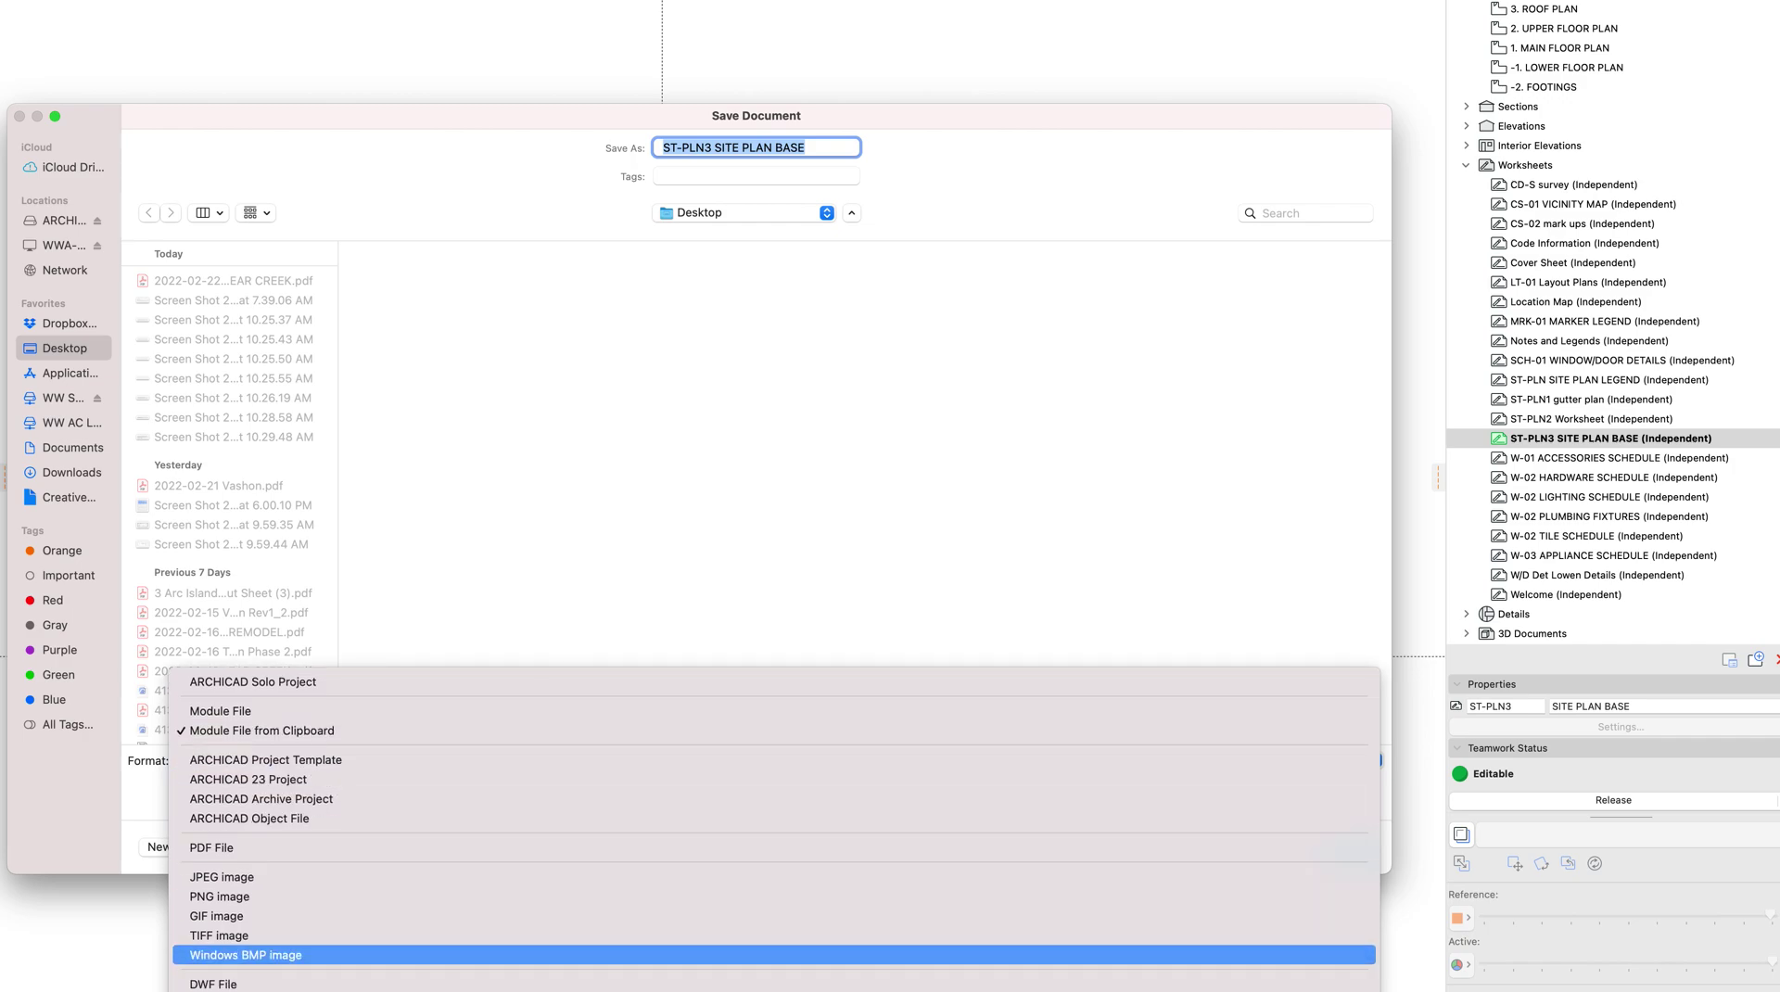
left_click(213, 990)
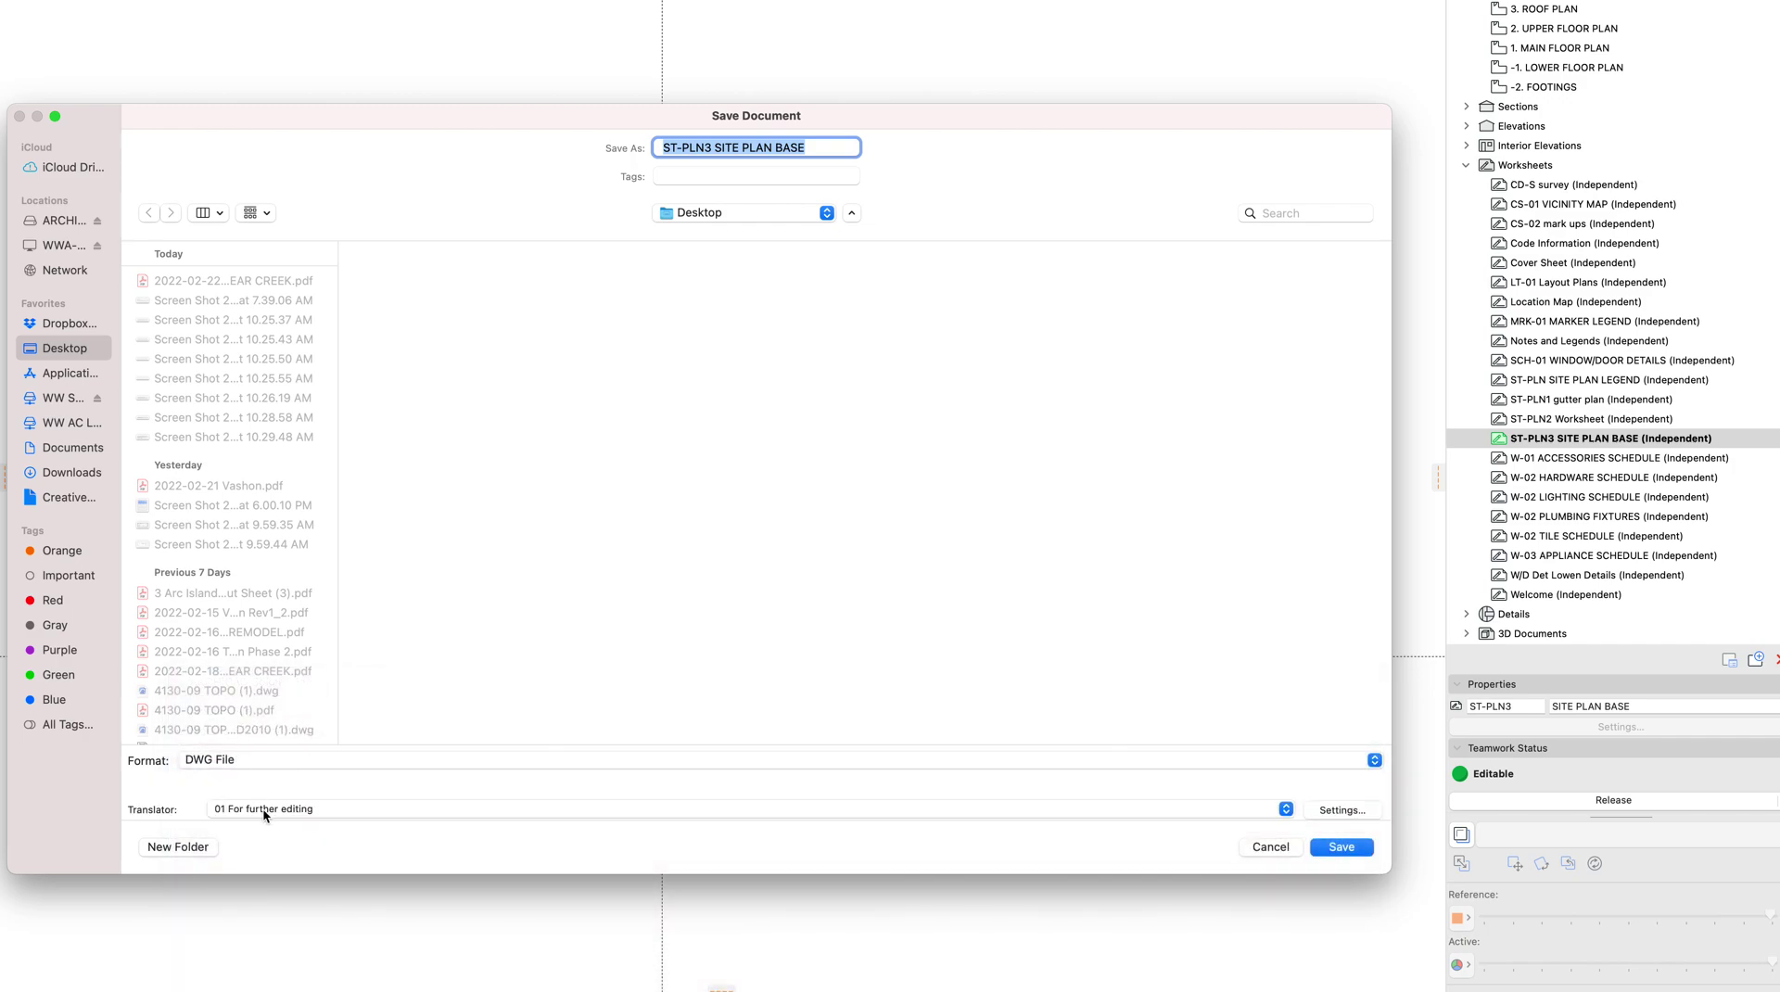
Open the settings of the 01 For further editing translator and check the available AutoCAD file format versions
left_click(1330, 812)
left_click_drag(748, 42, 457, 168)
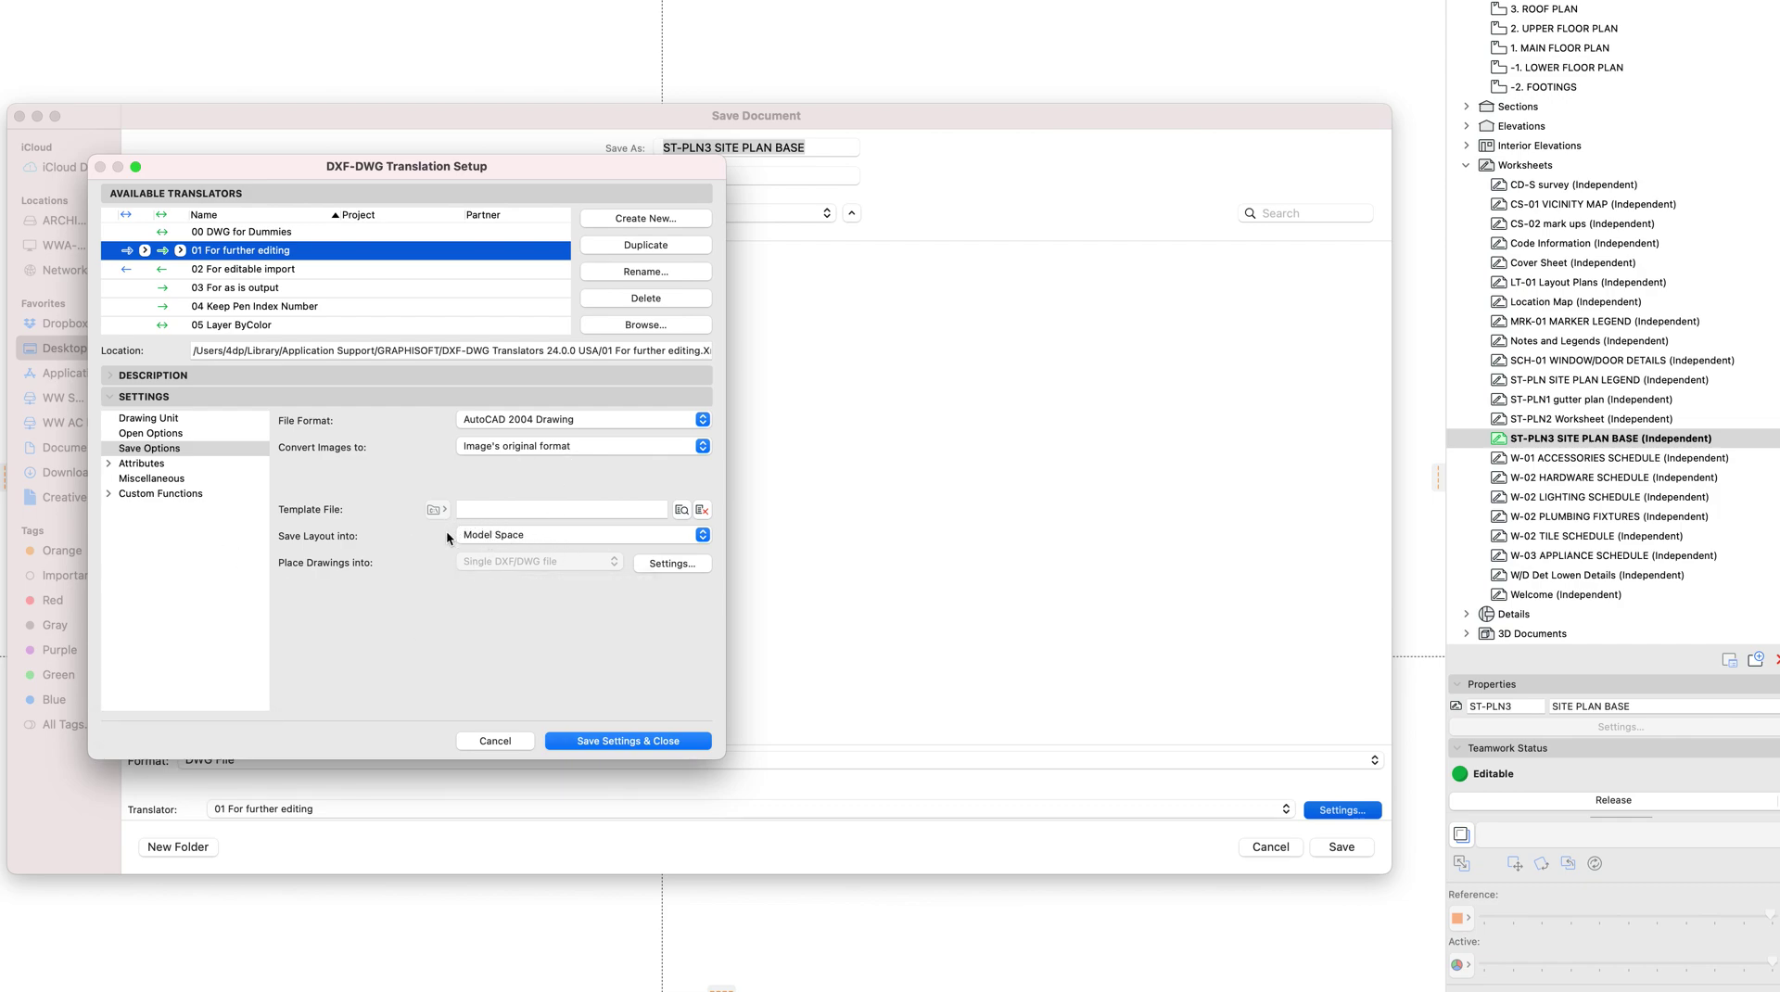
left_click(524, 420)
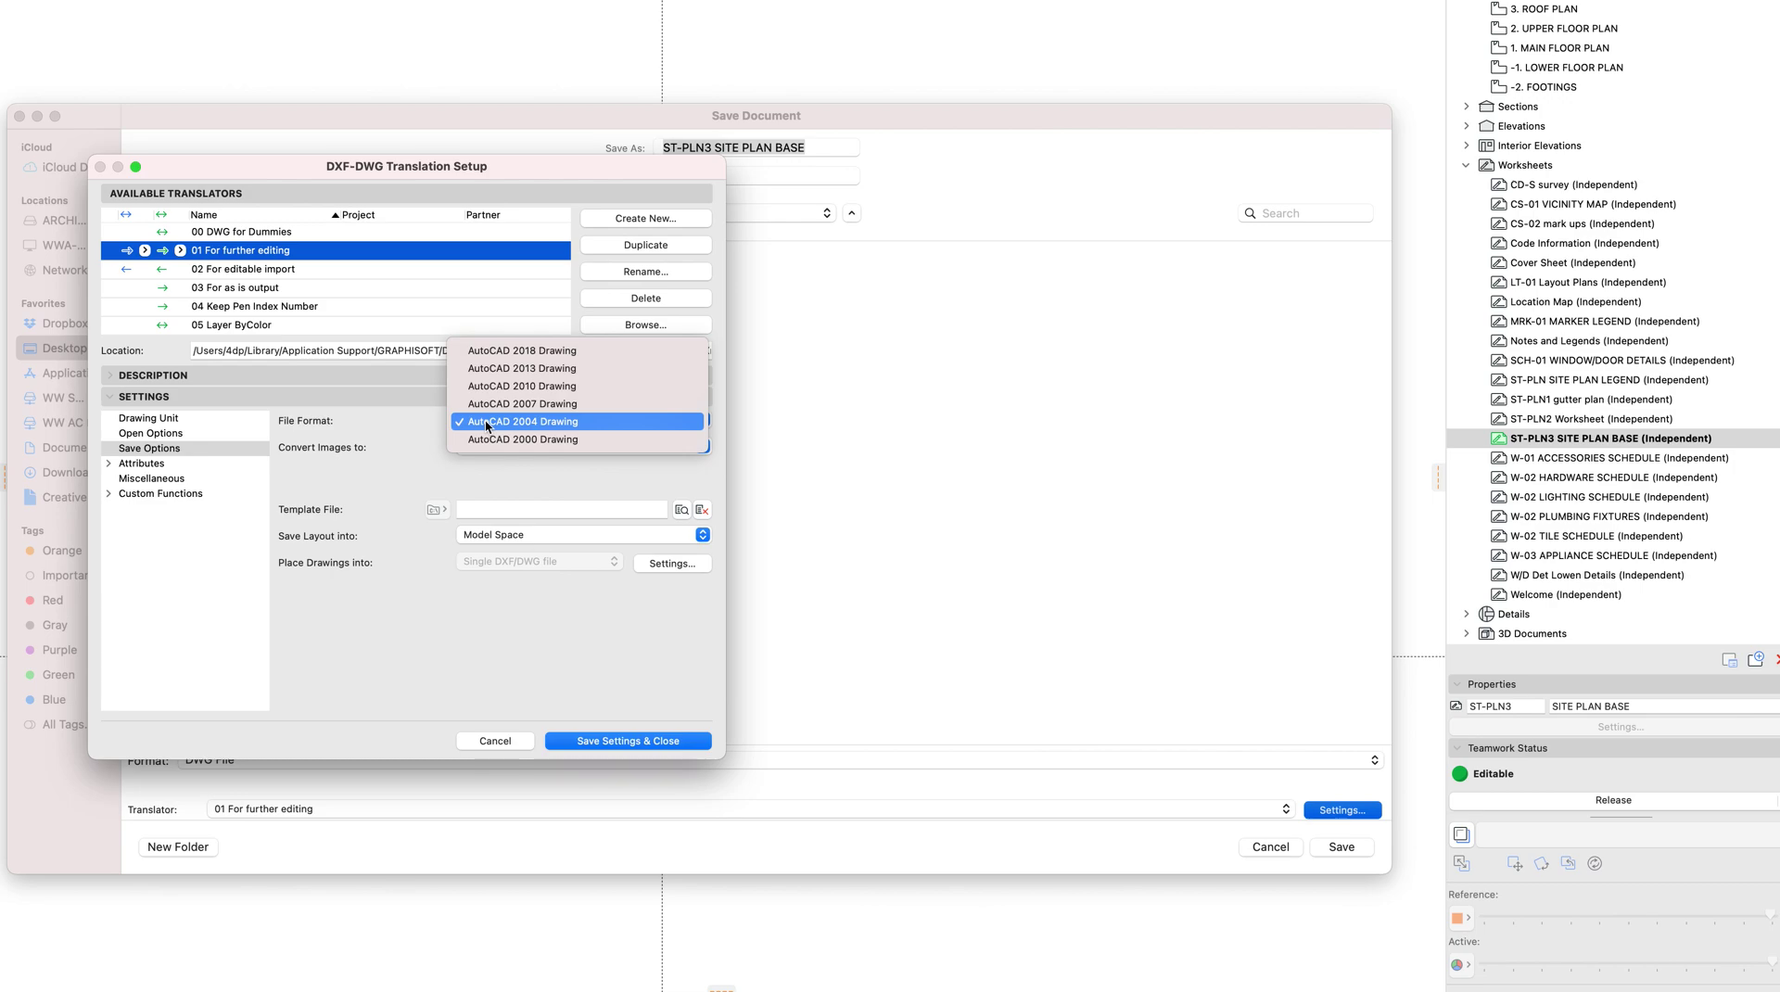
left_click(399, 467)
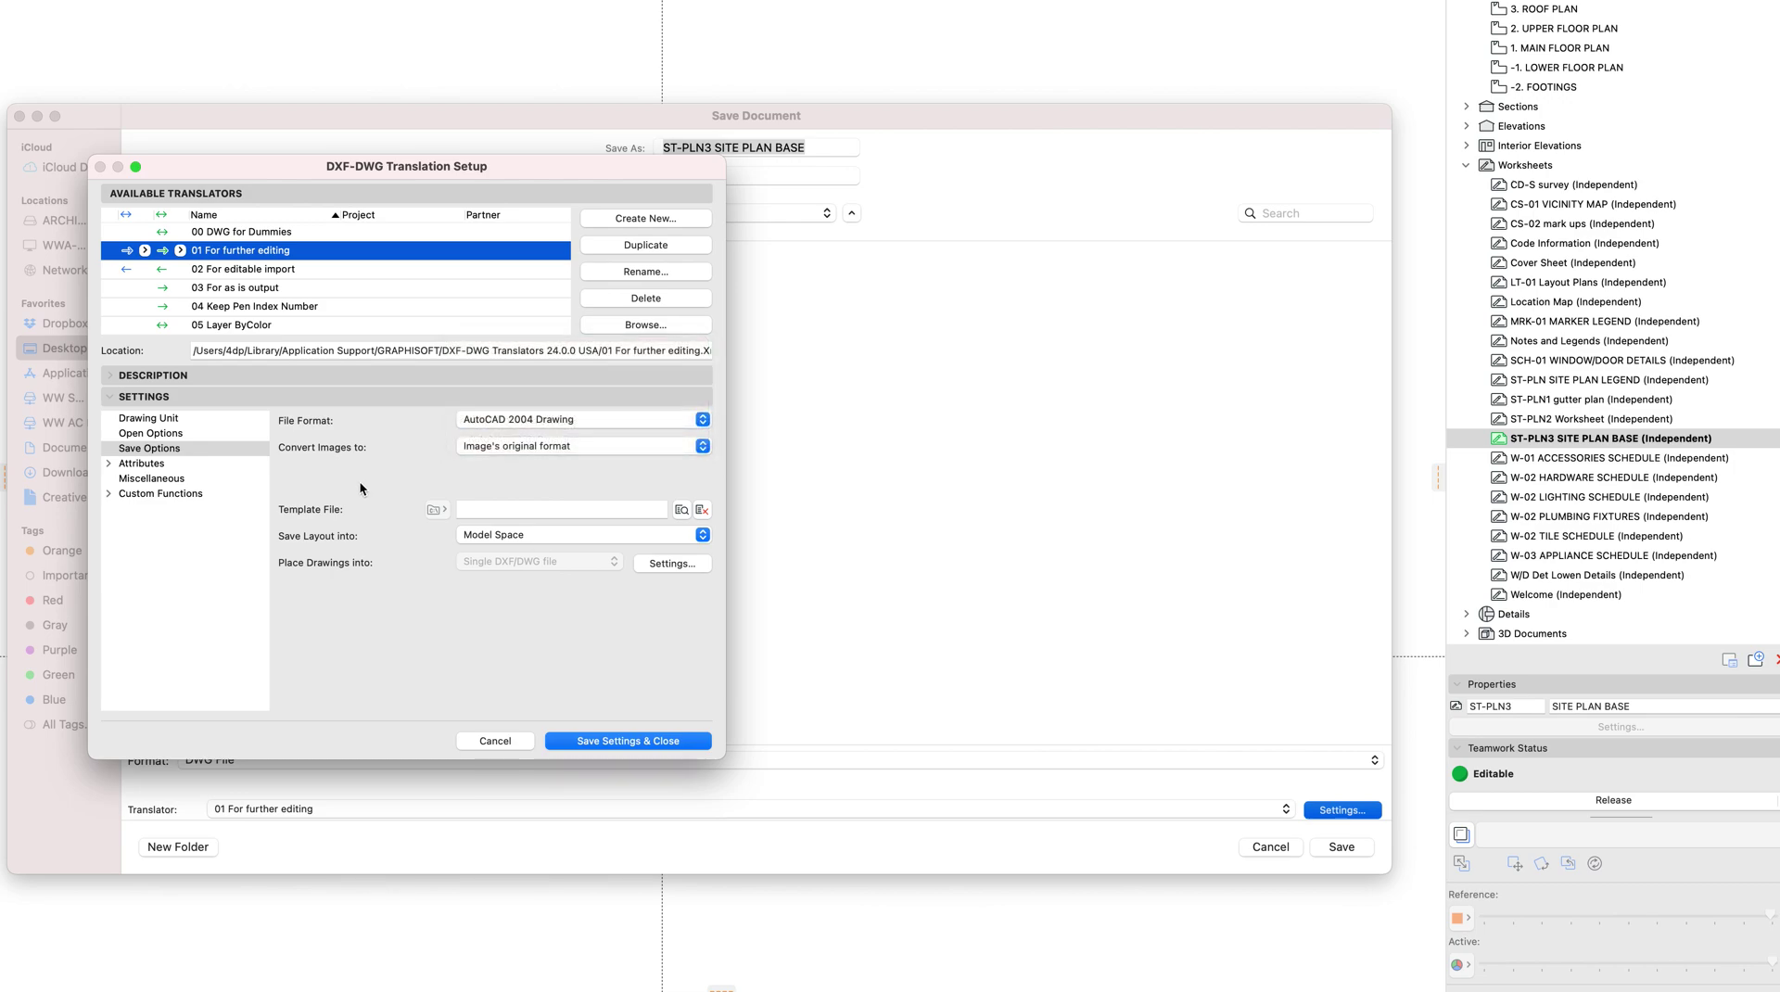
Review the translator's layer creation methods and its custom layer list for ARCHICAD items
left_click(109, 462)
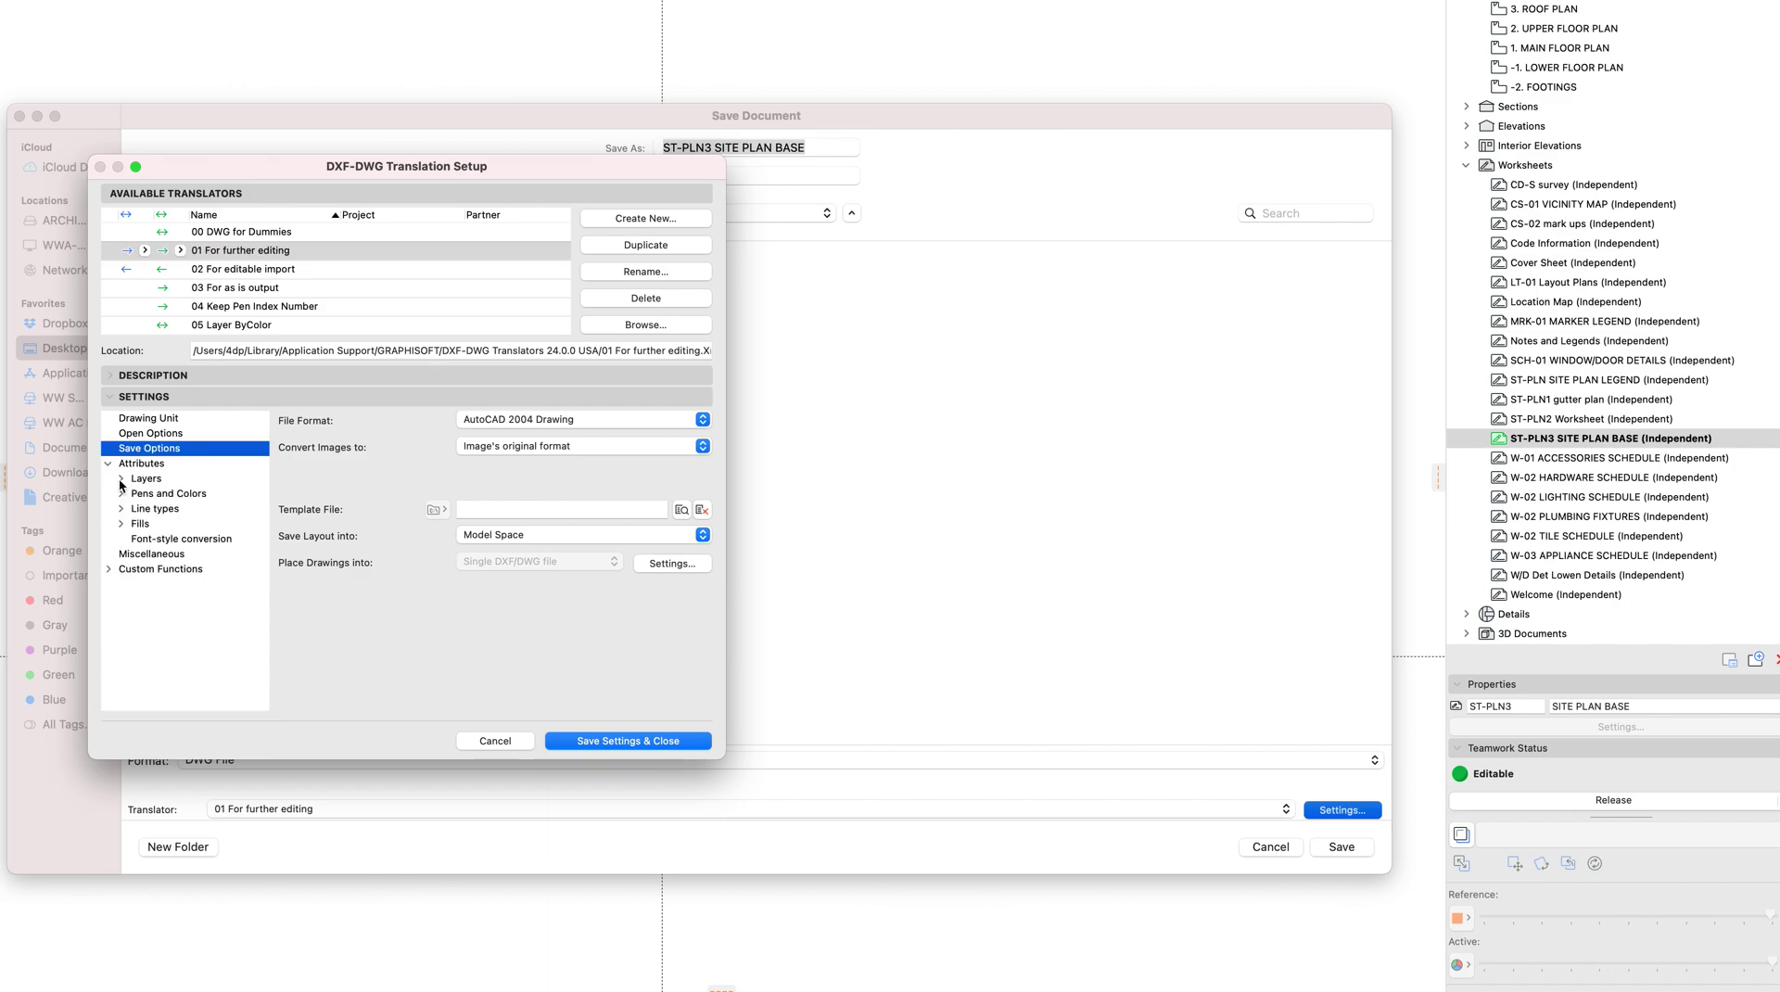
left_click(120, 479)
left_click(174, 494)
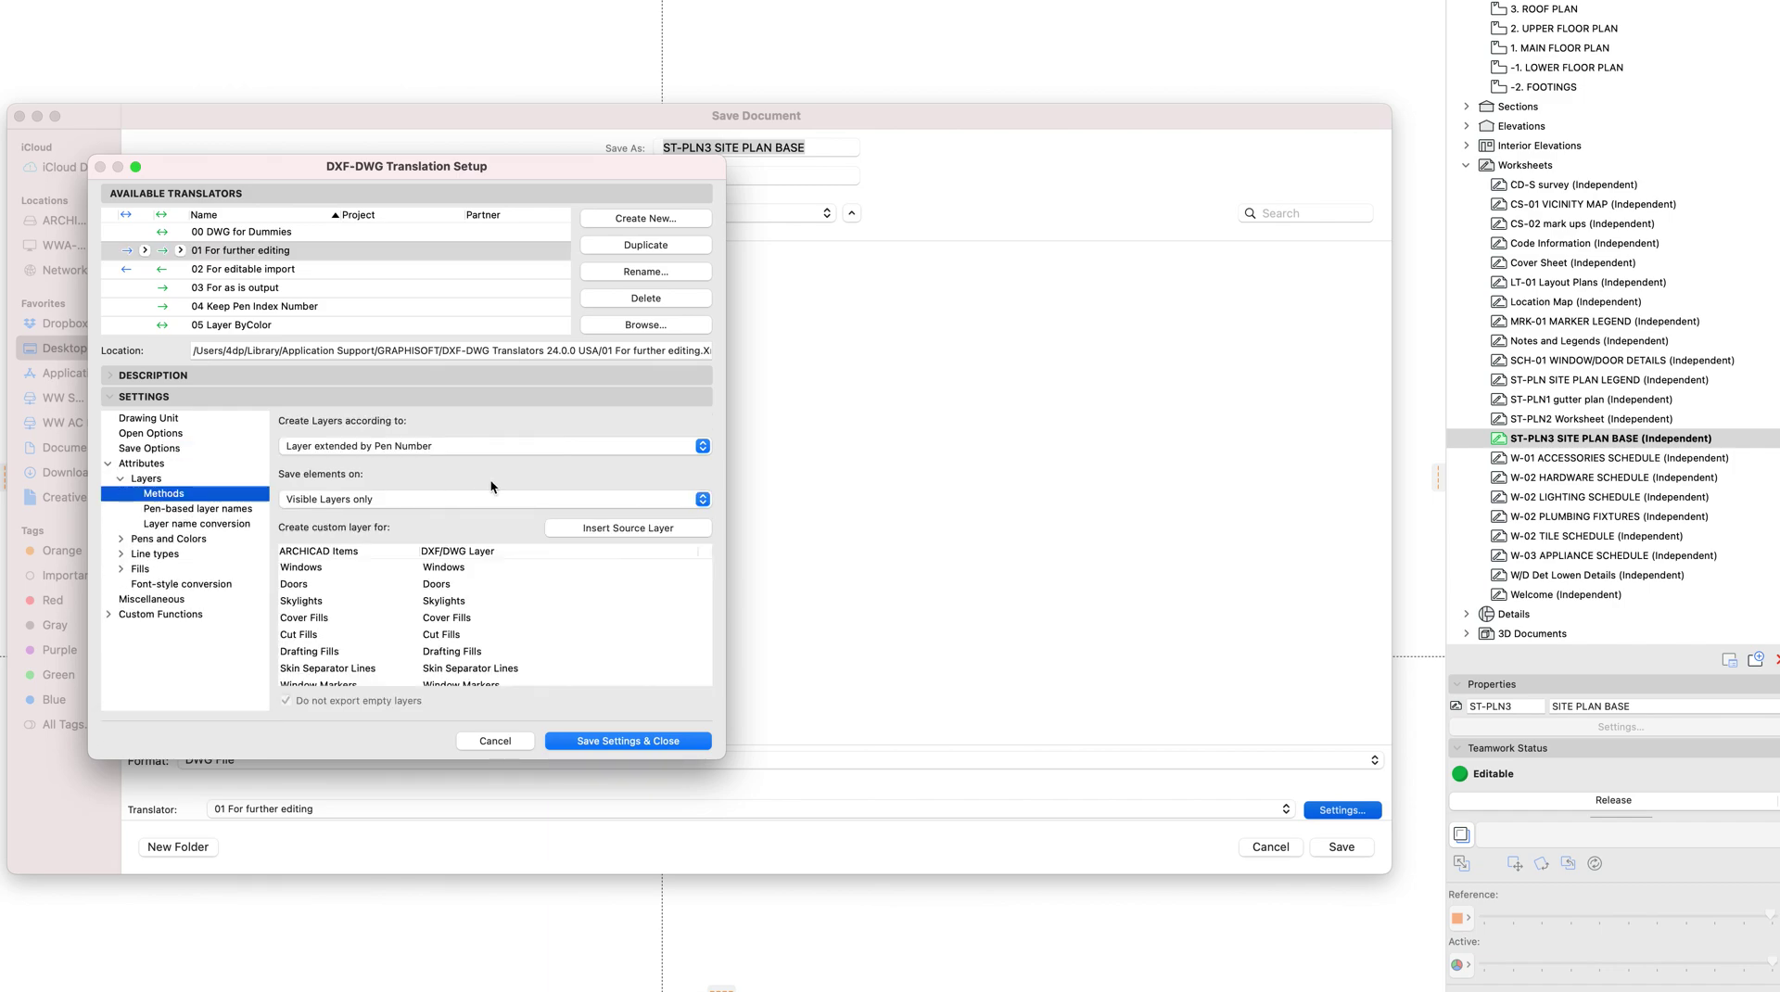
left_click(404, 448)
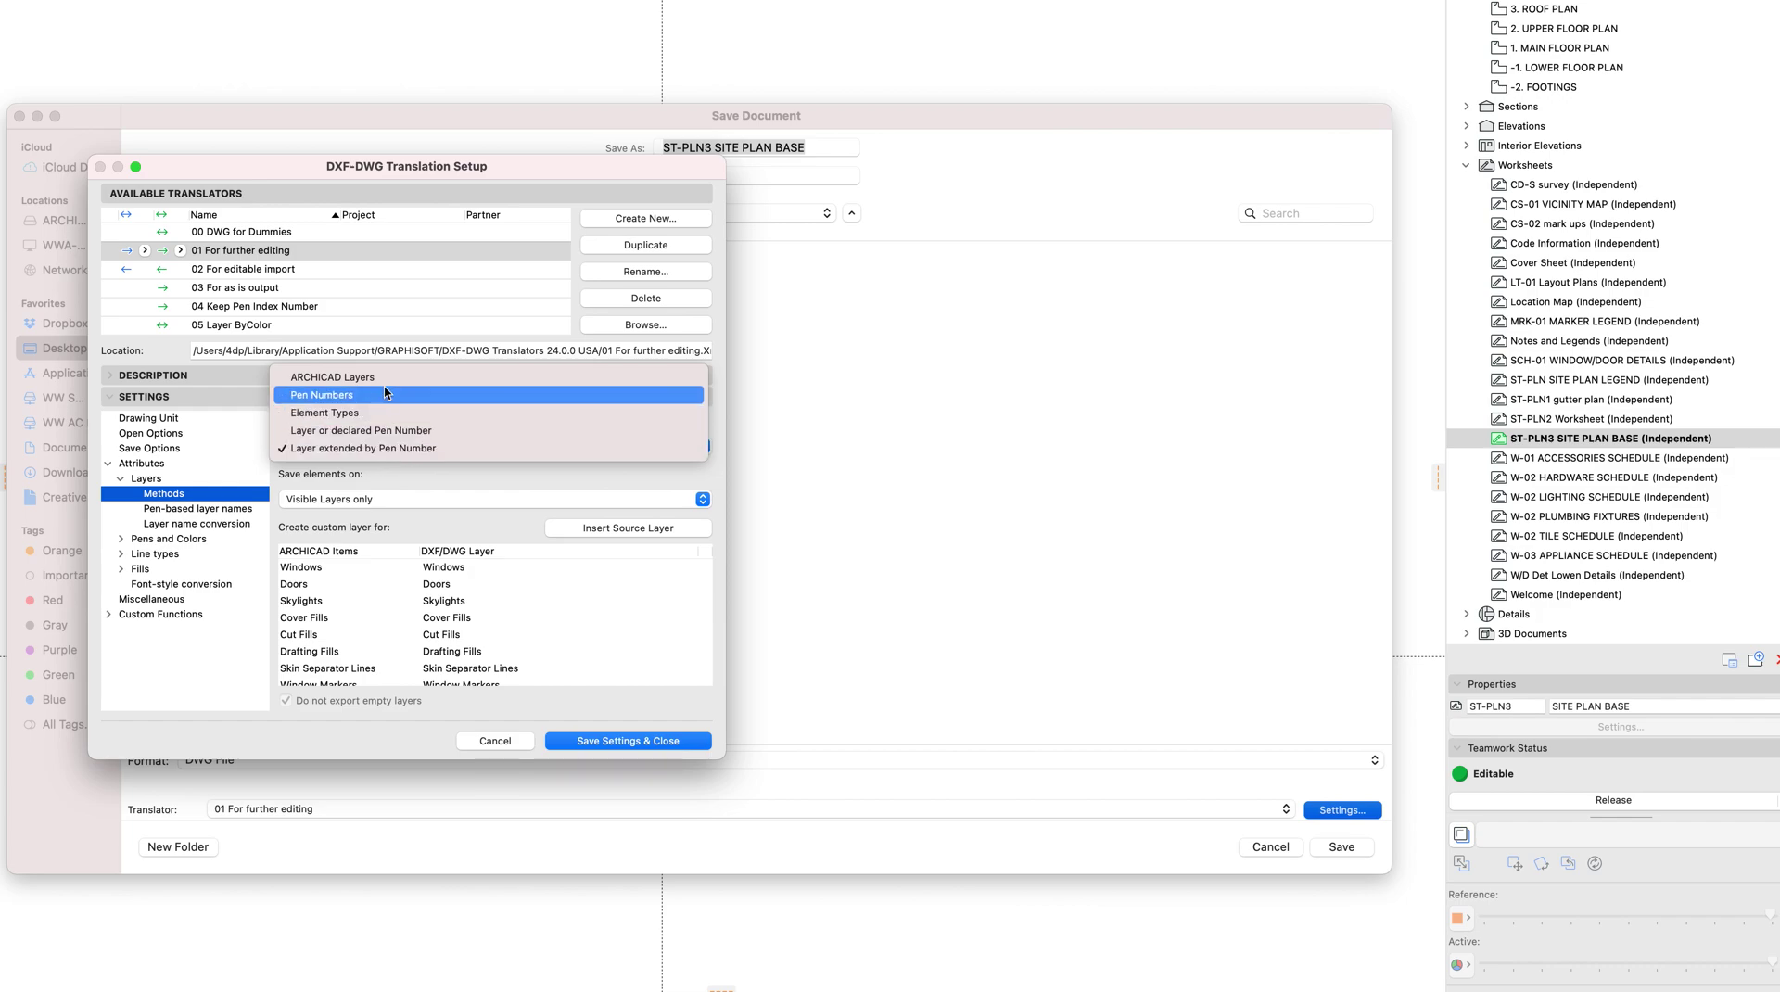
left_click(450, 471)
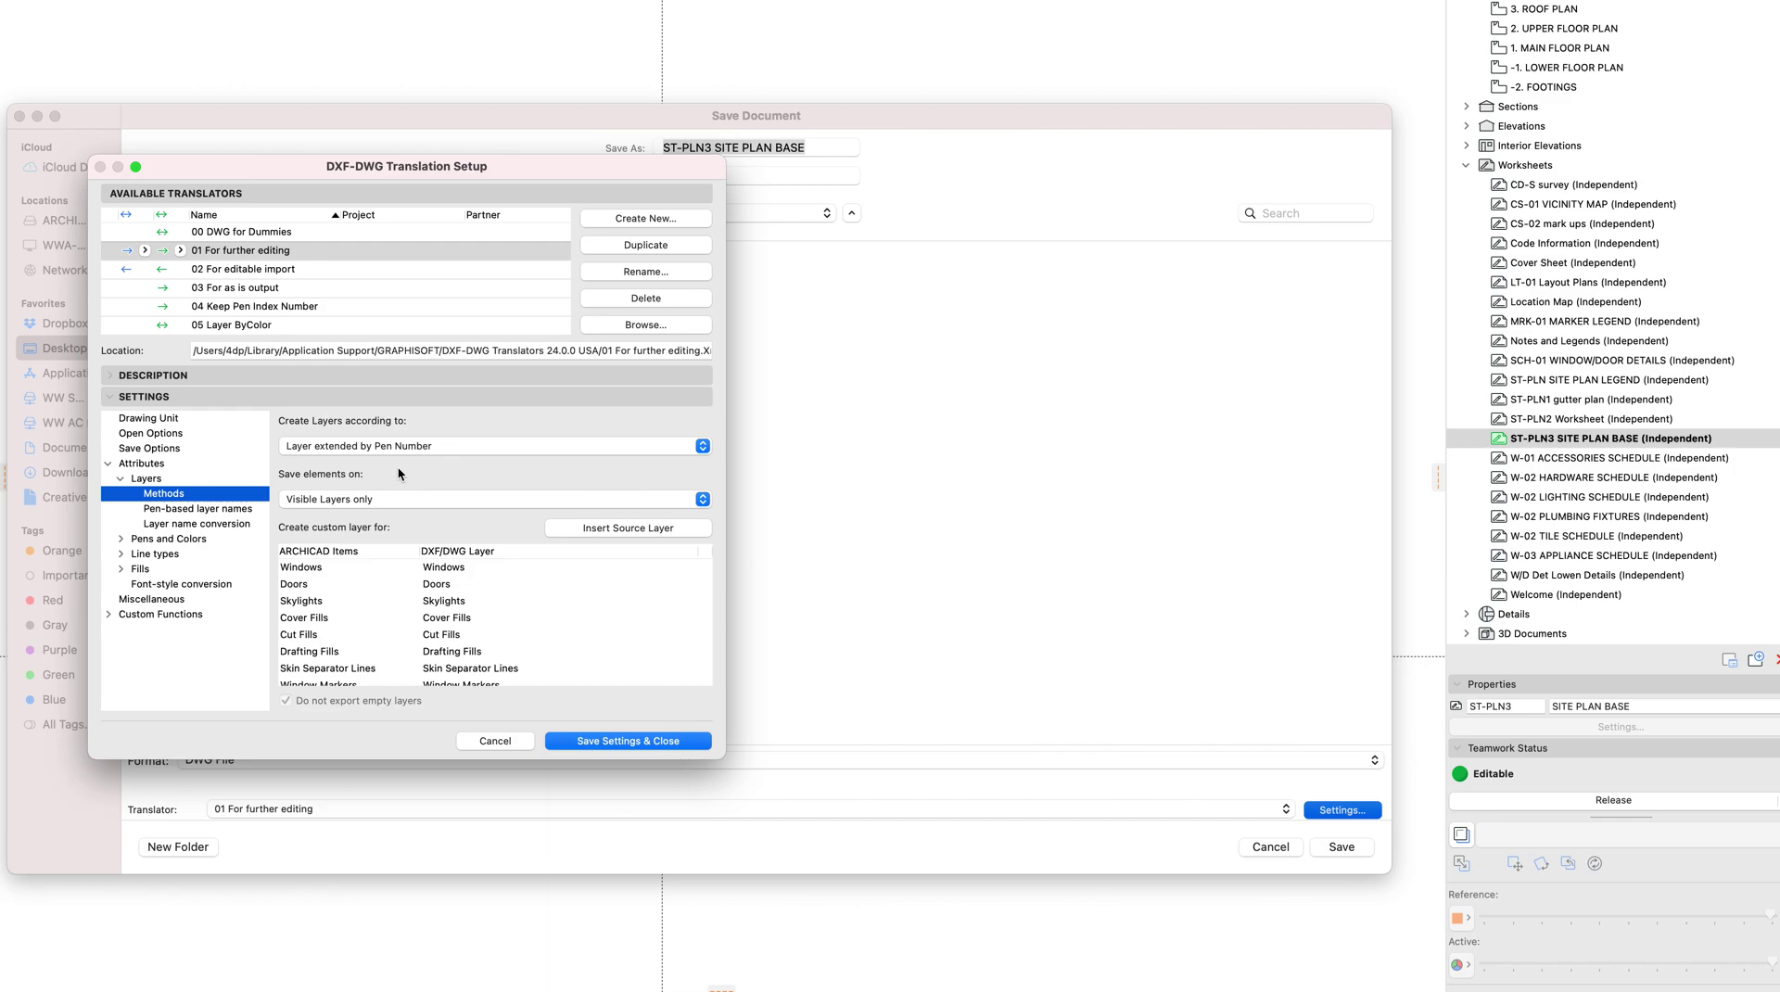
scroll(474, 581, "down", 5)
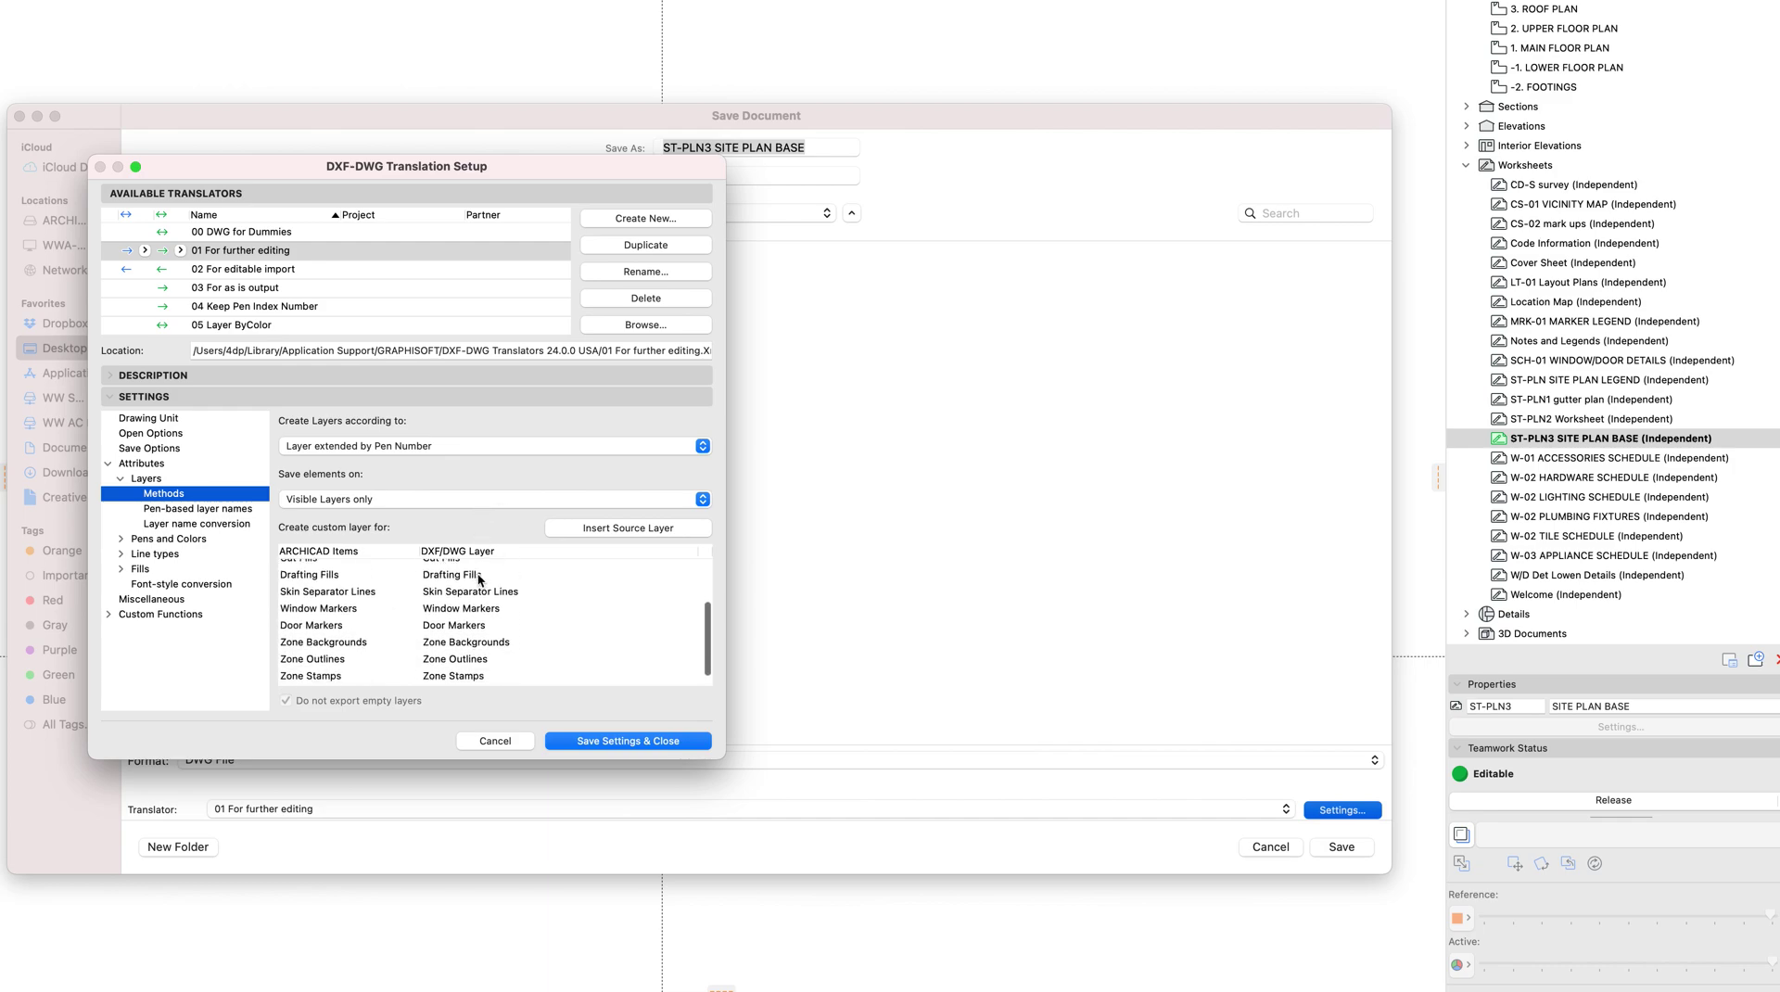
scroll(477, 575, "up", 5)
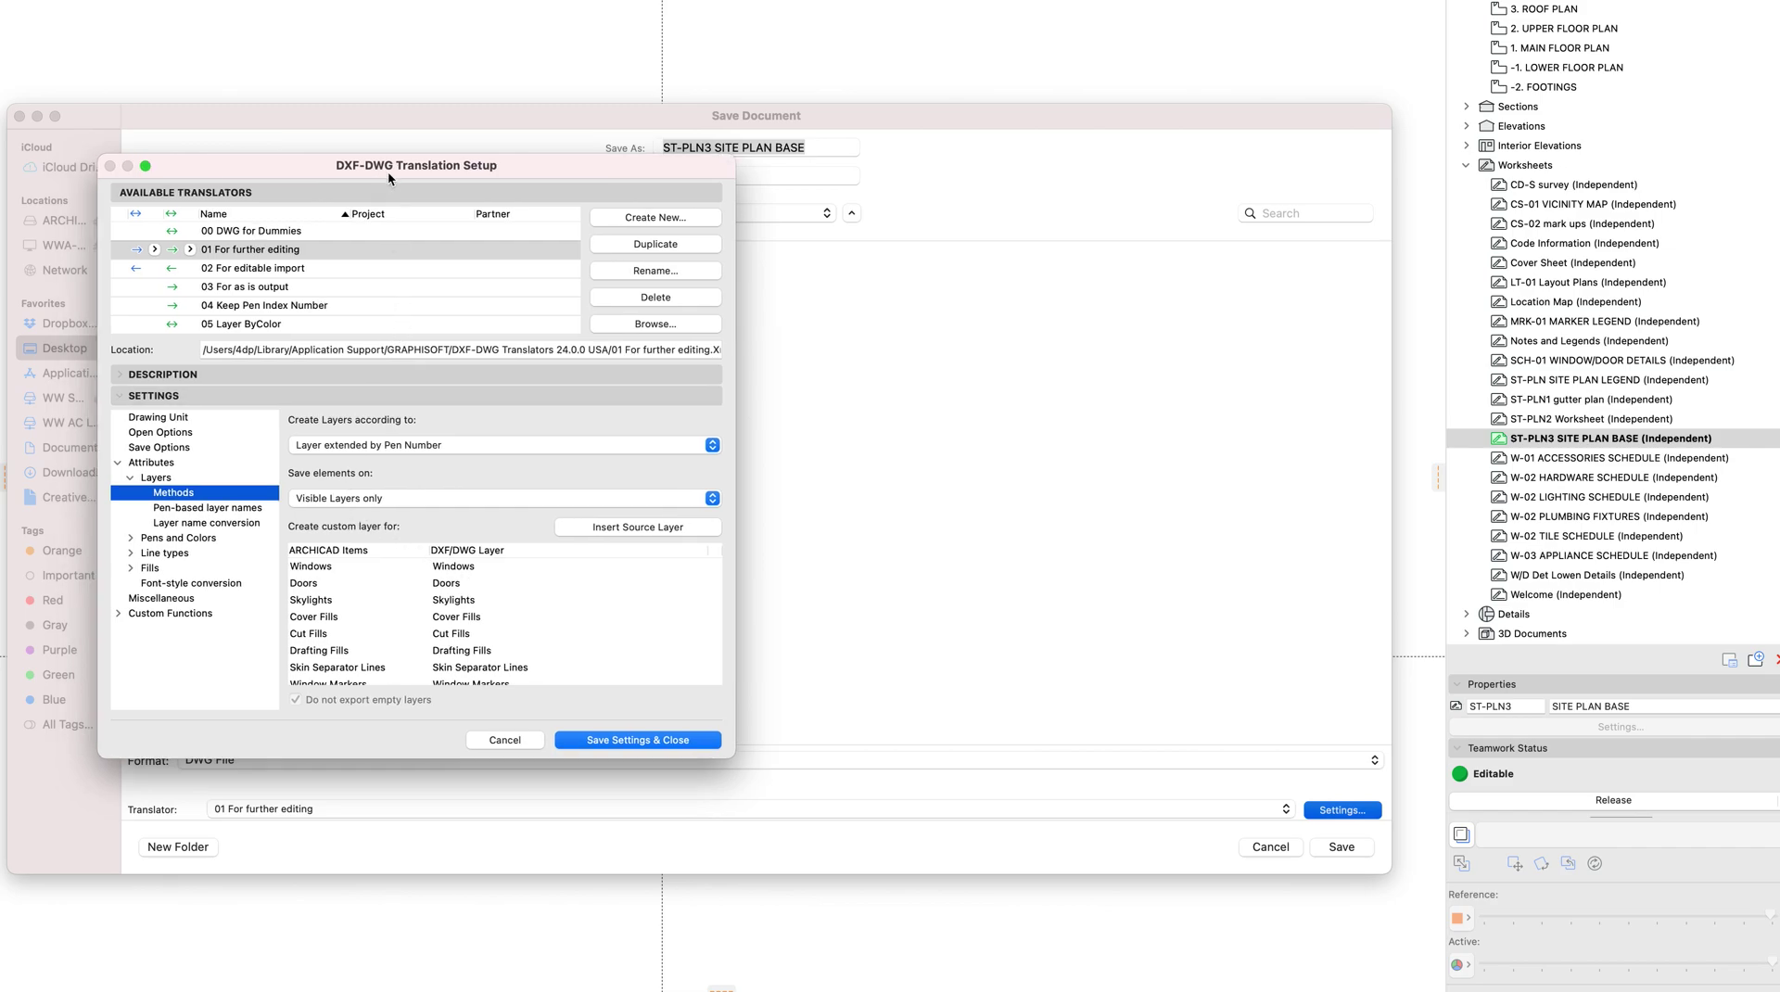
Review the translator's pen-based layer names, layer name conversion, and pen and color conversion methods
left_click_drag(388, 171, 848, 231)
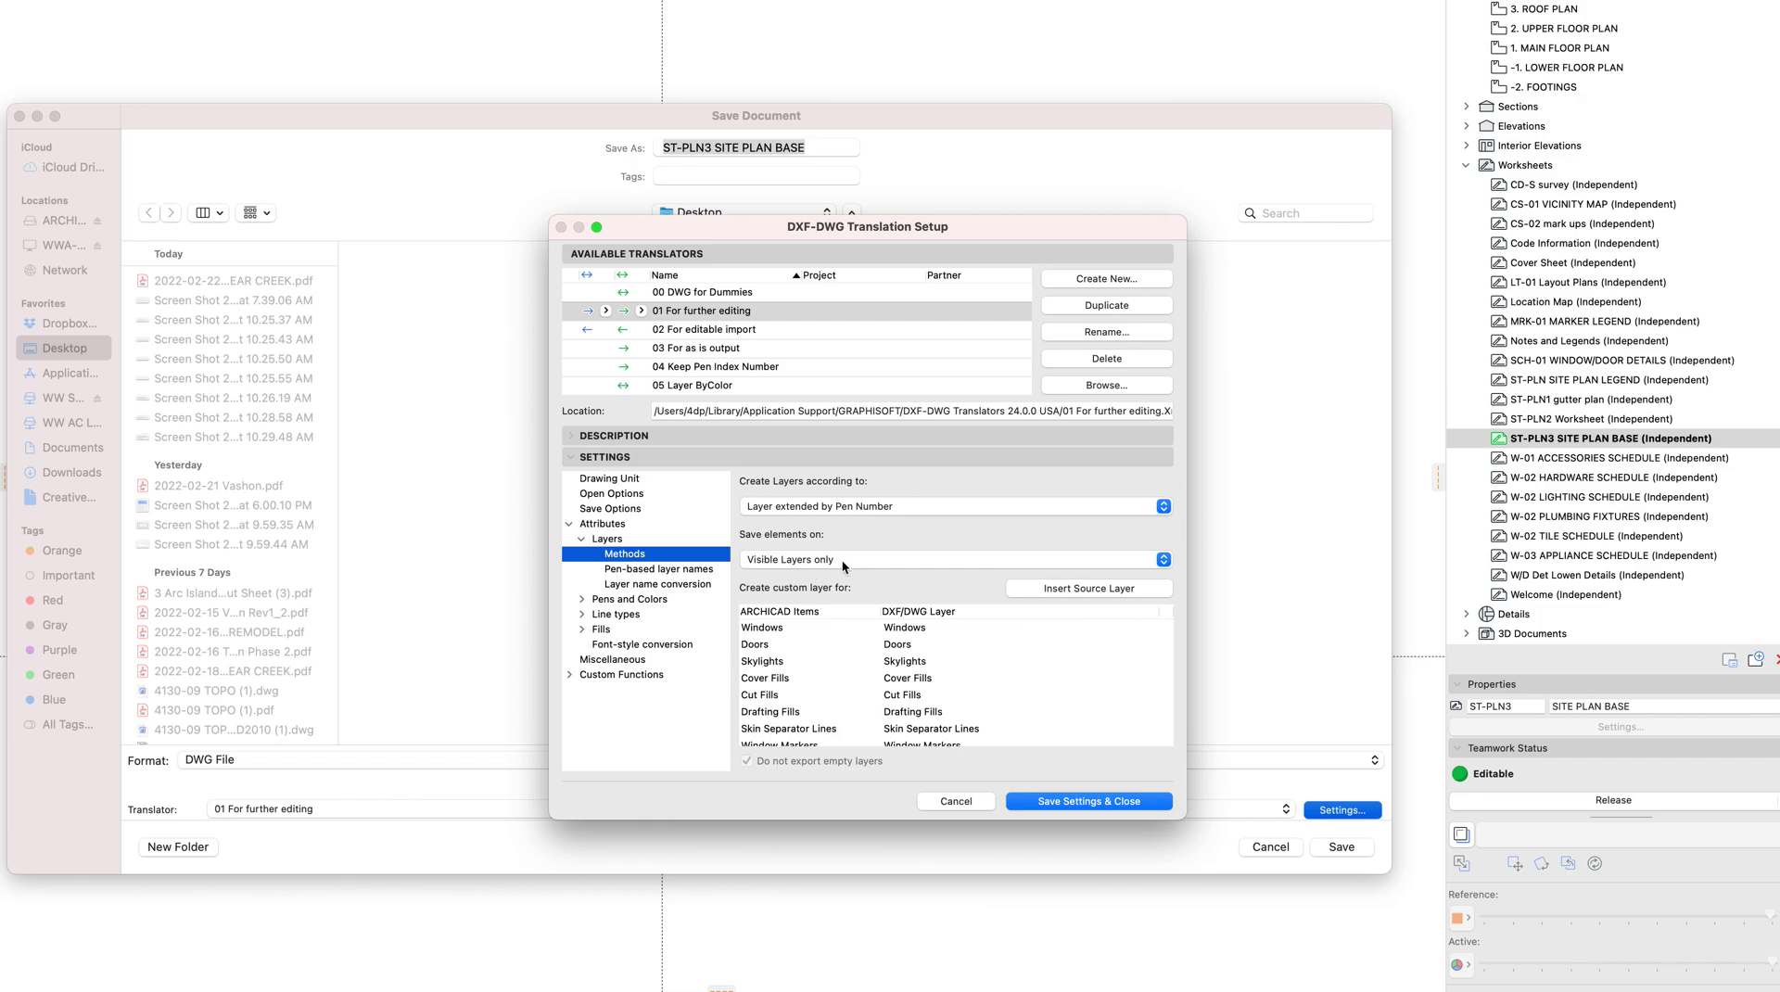
left_click(640, 570)
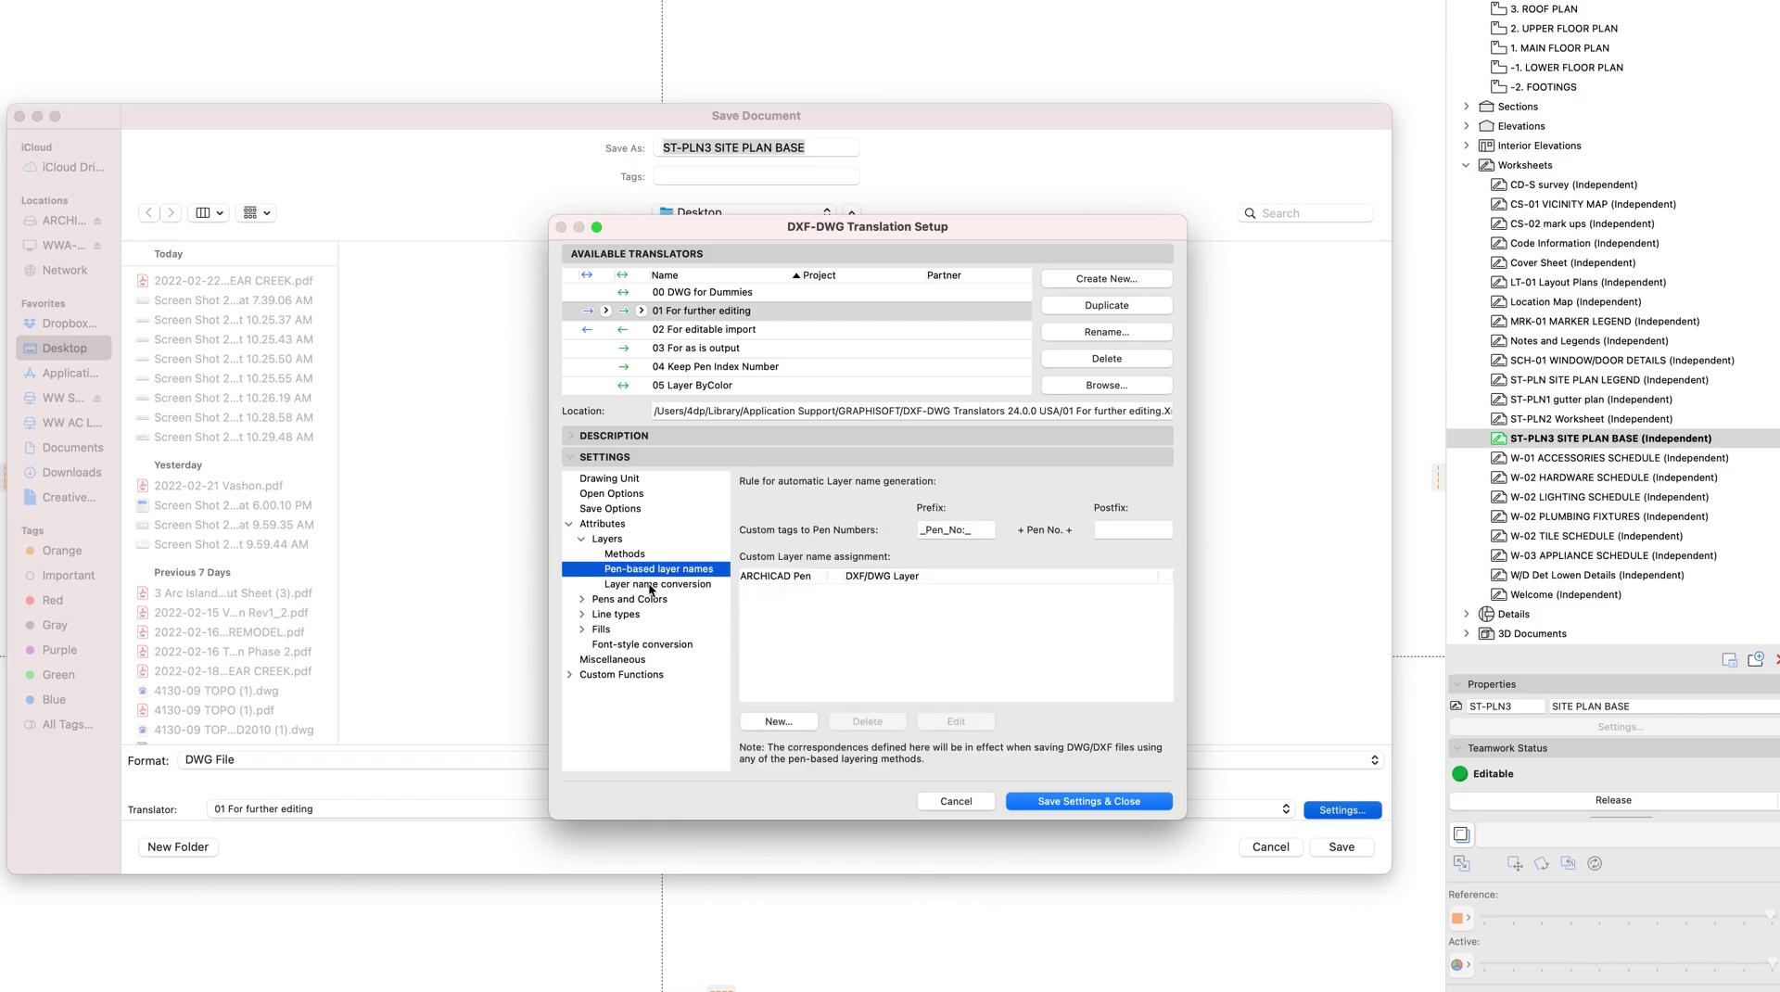
left_click(669, 585)
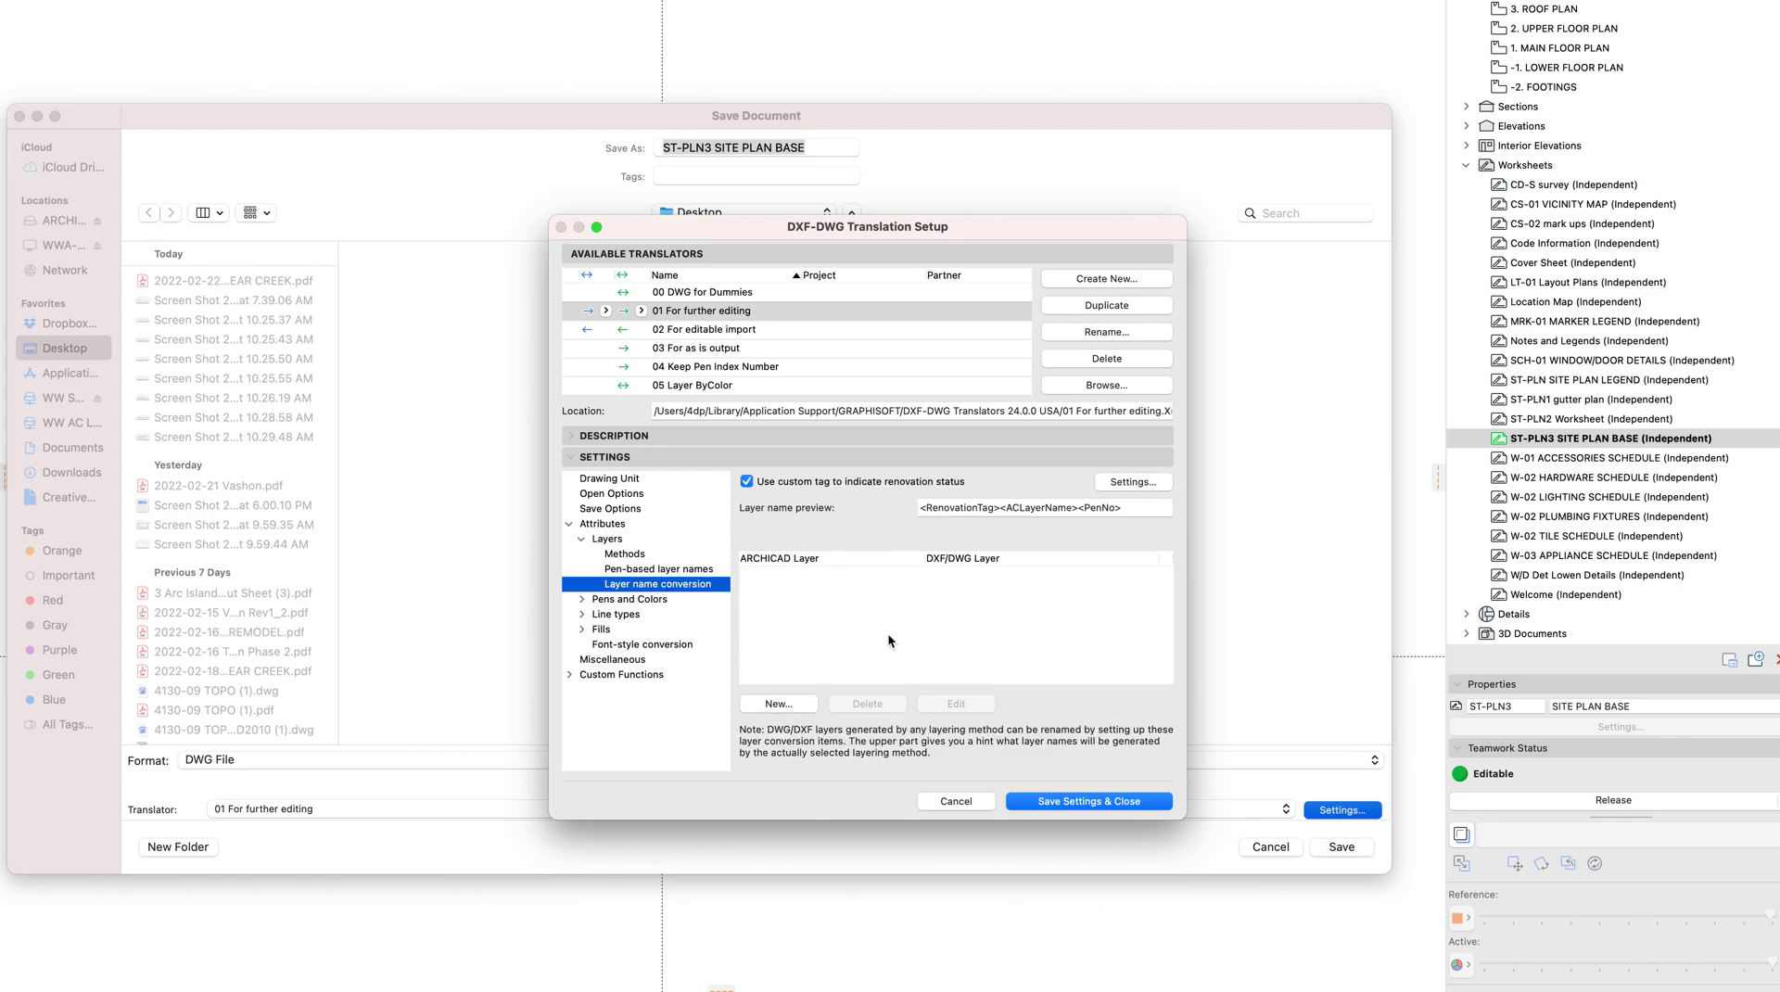
left_click(582, 600)
left_click(625, 616)
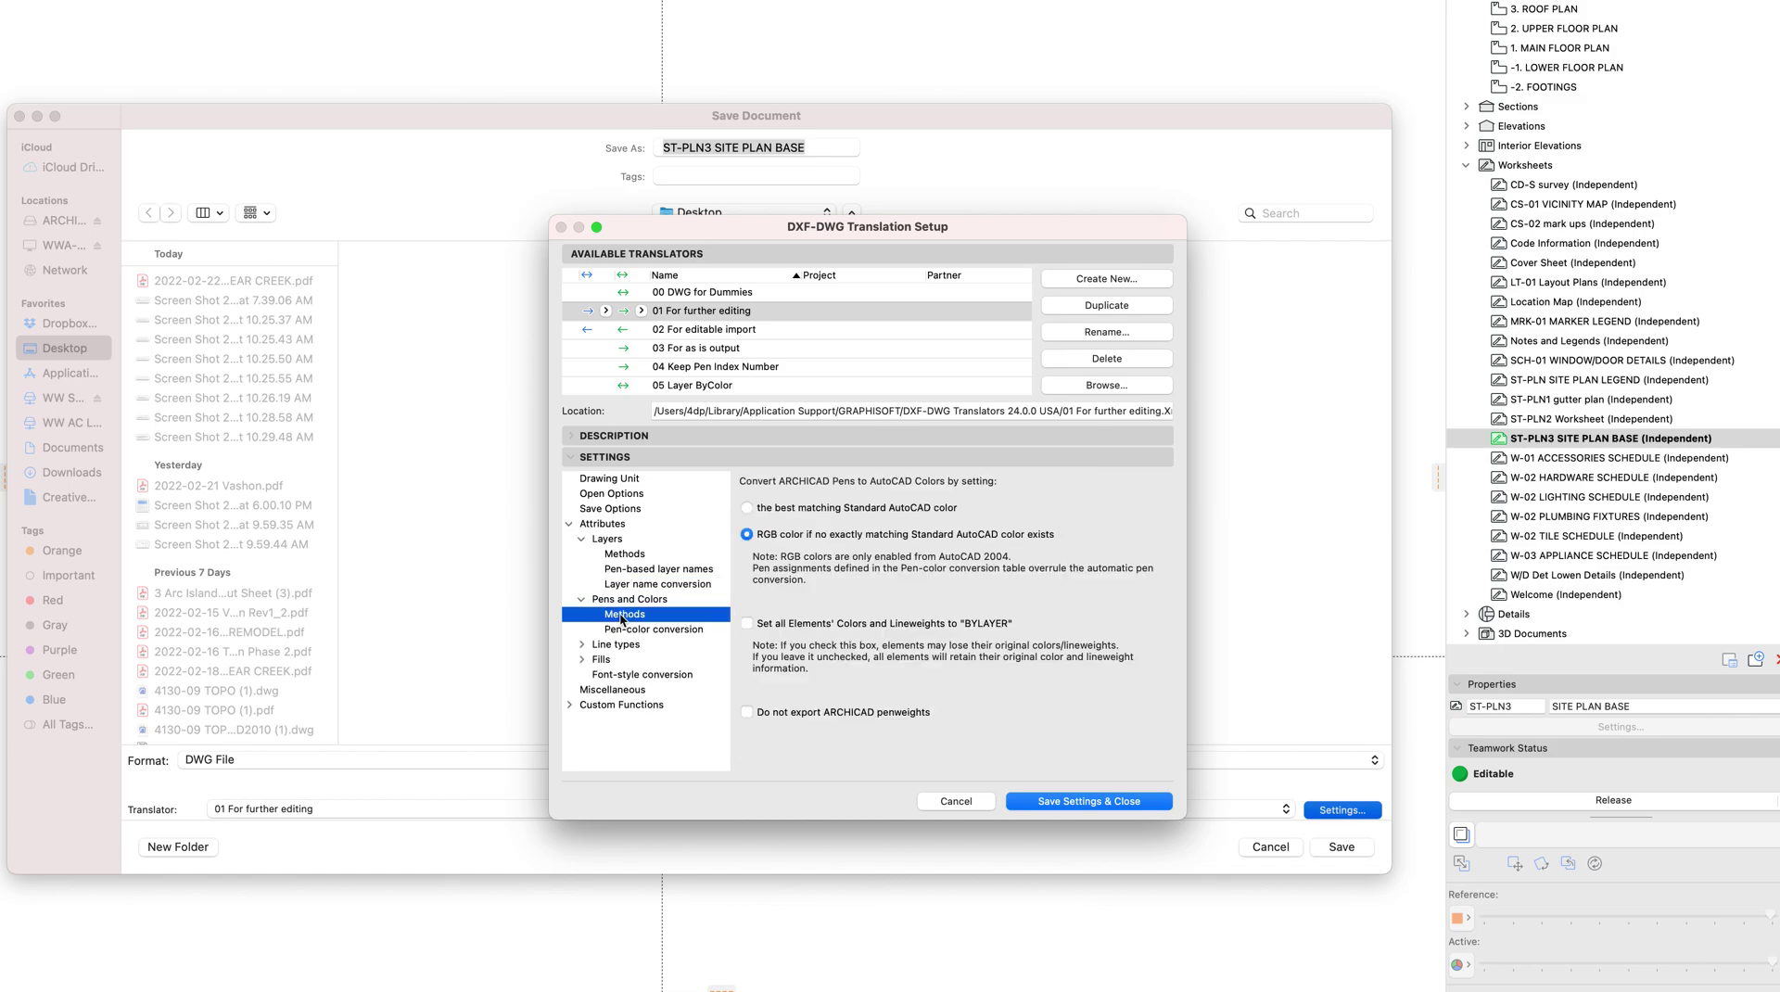
Review the translator's pen-color conversion table, the fill export methods and choices, and the fill-hatch conversion table
left_click(646, 631)
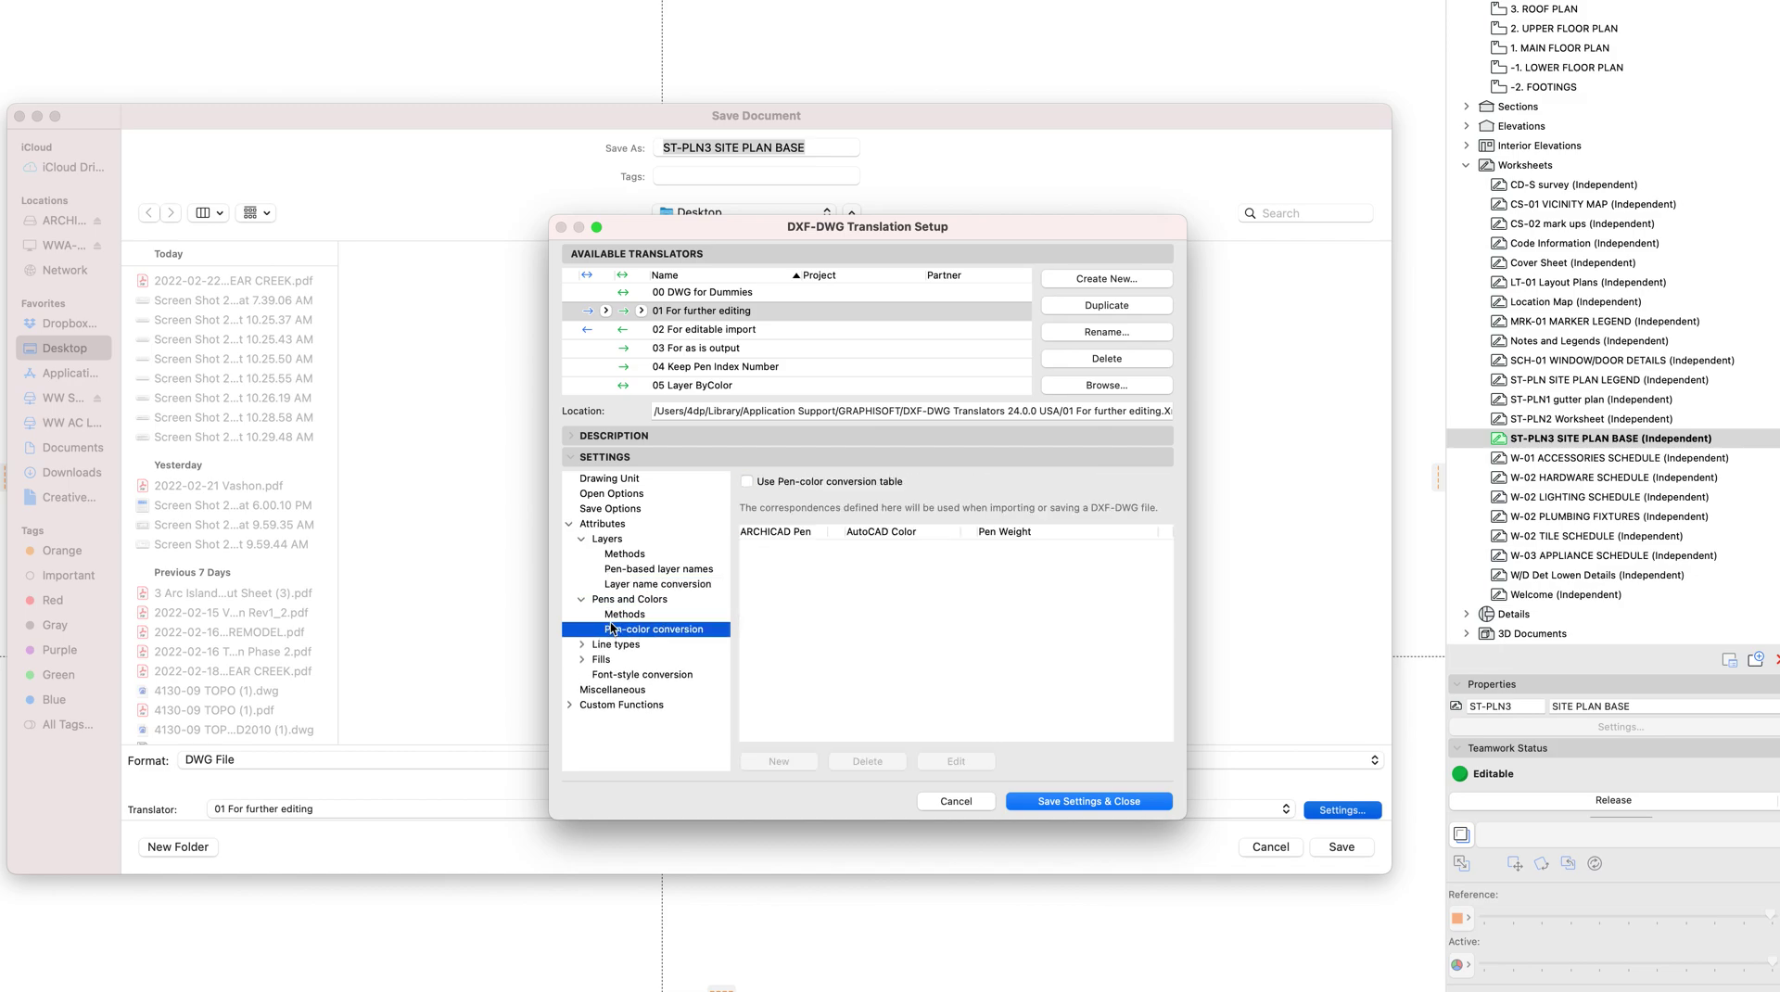
left_click(582, 659)
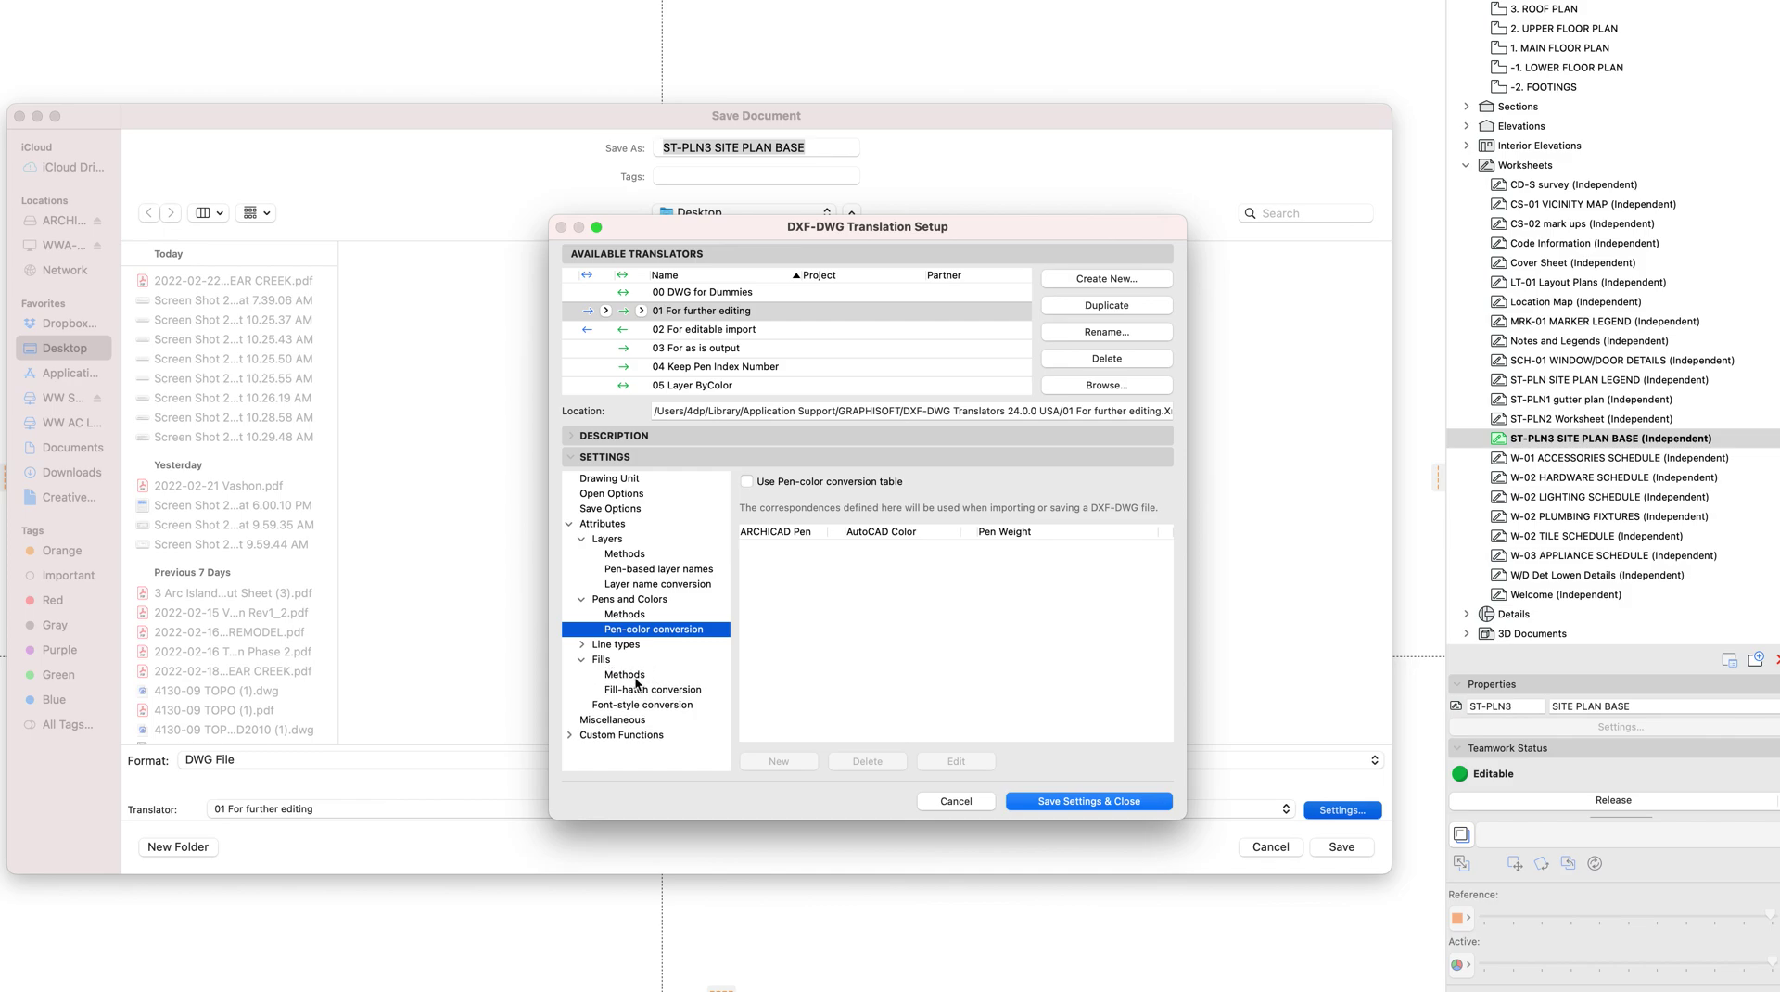
left_click(624, 676)
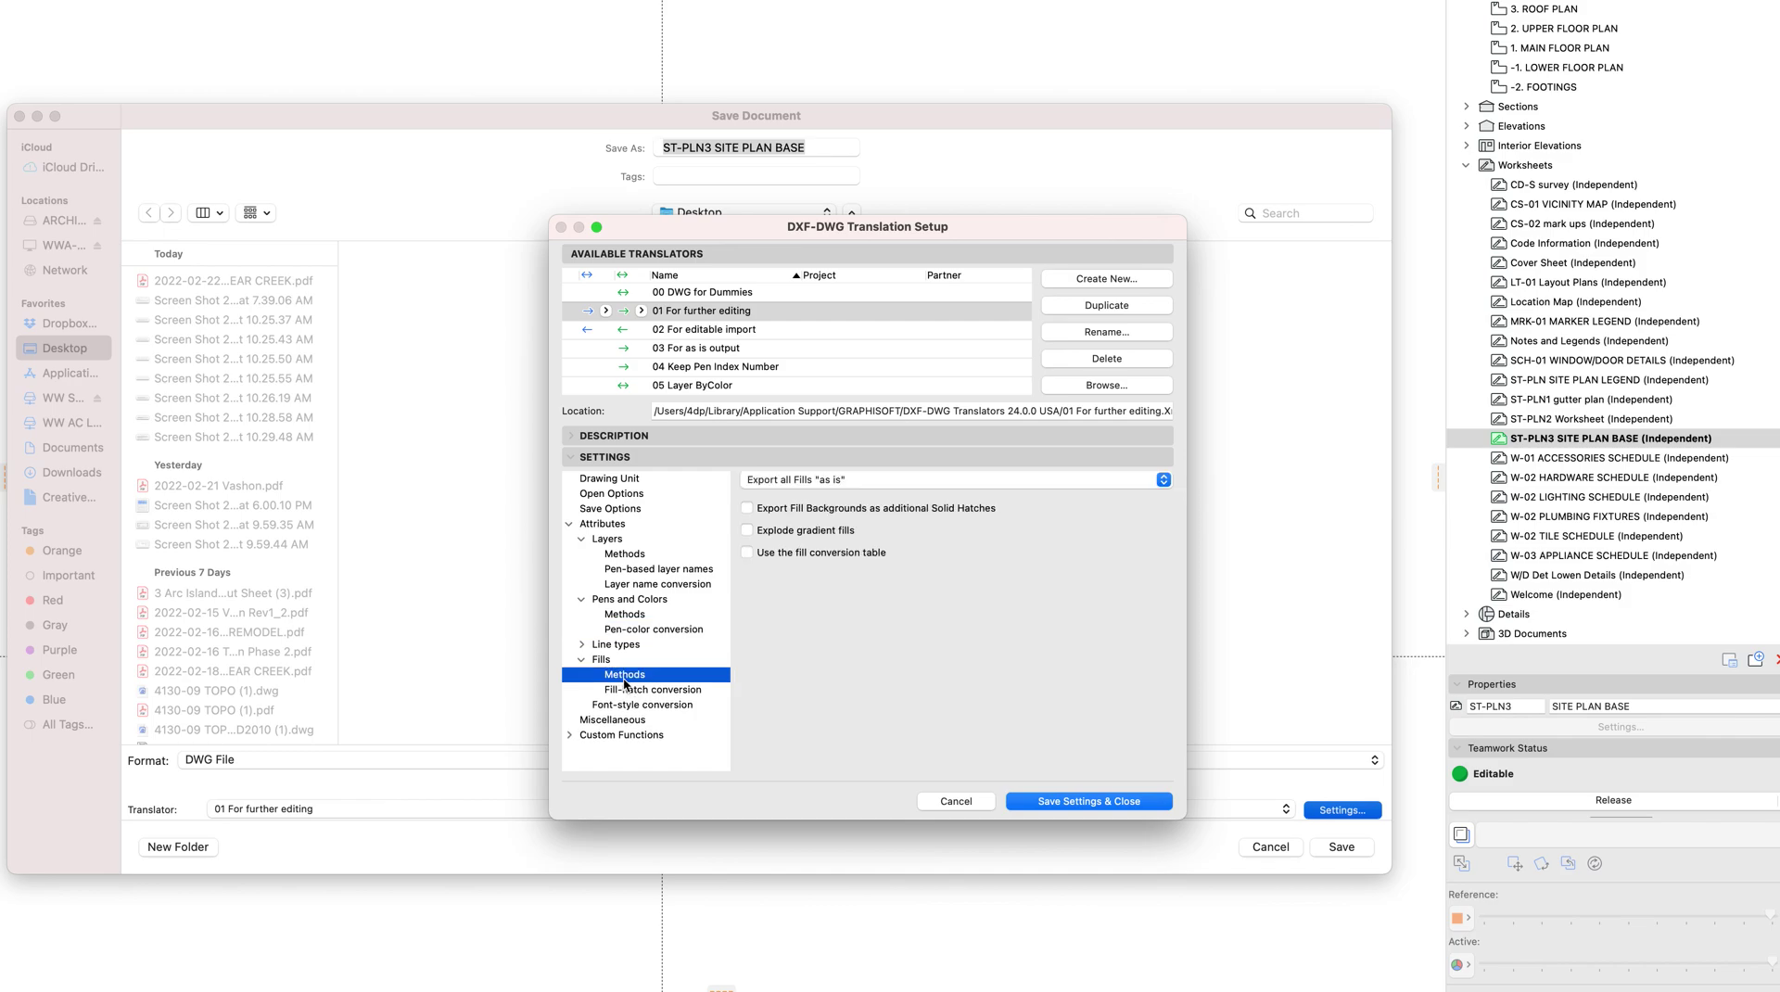
left_click(823, 484)
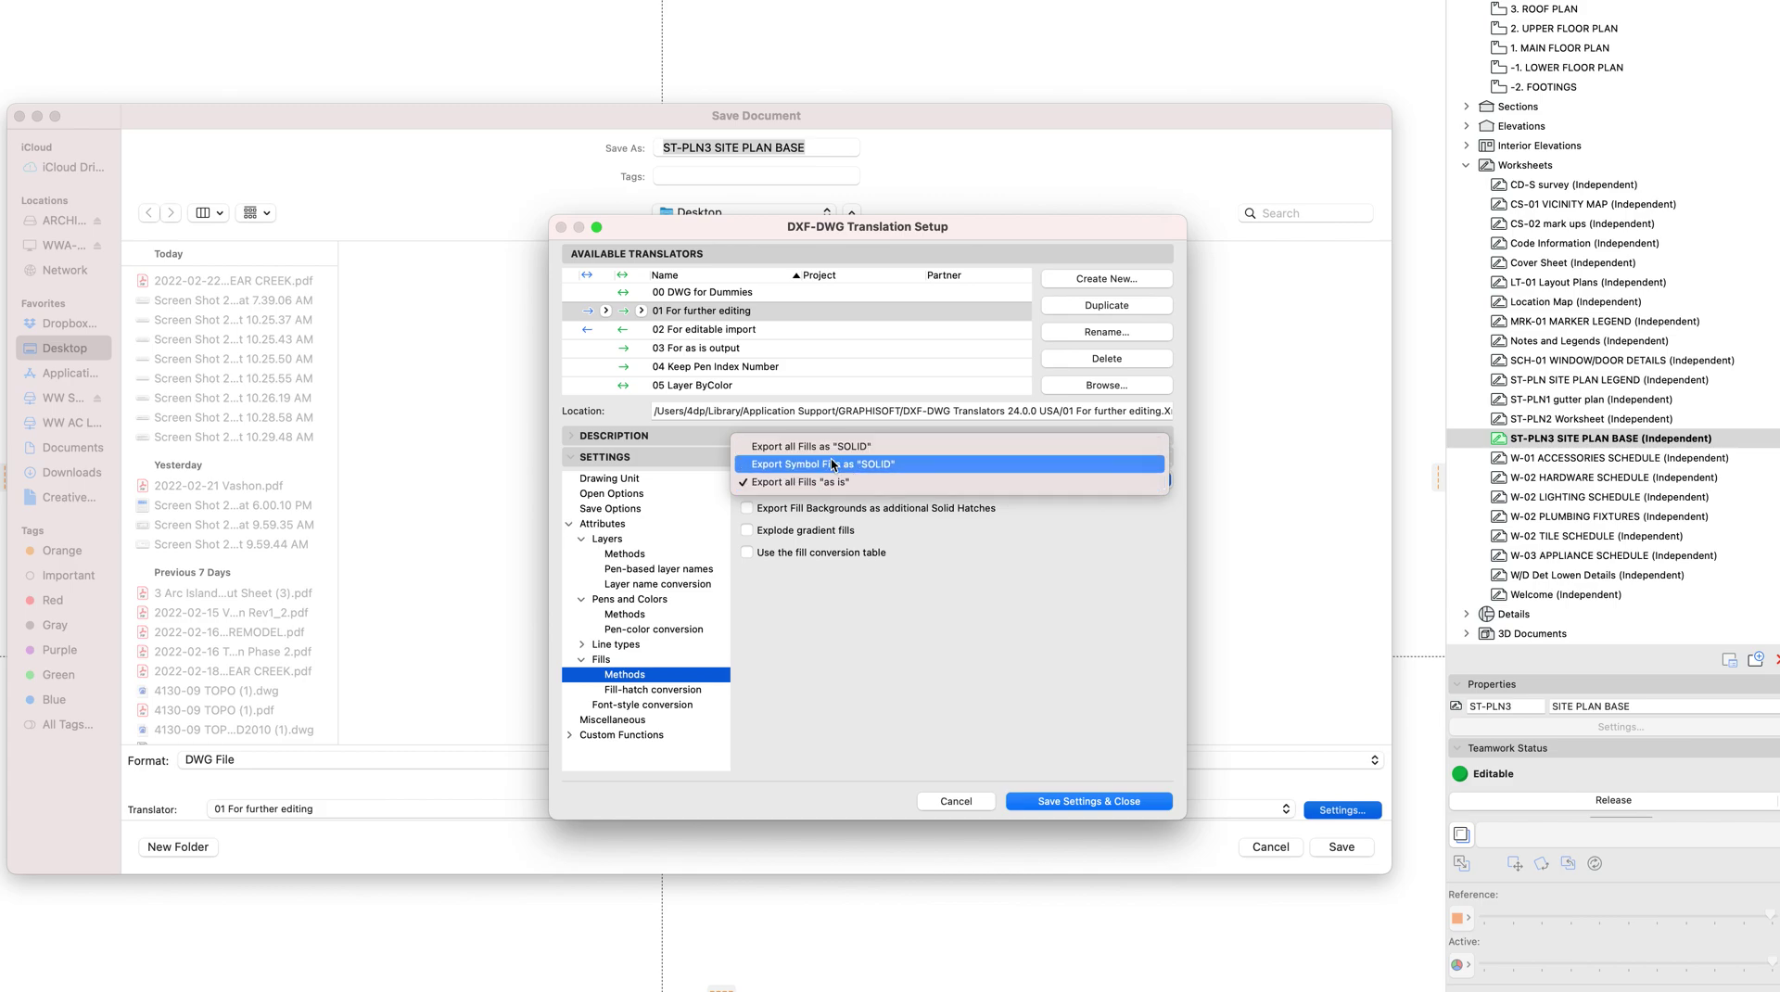
left_click(918, 575)
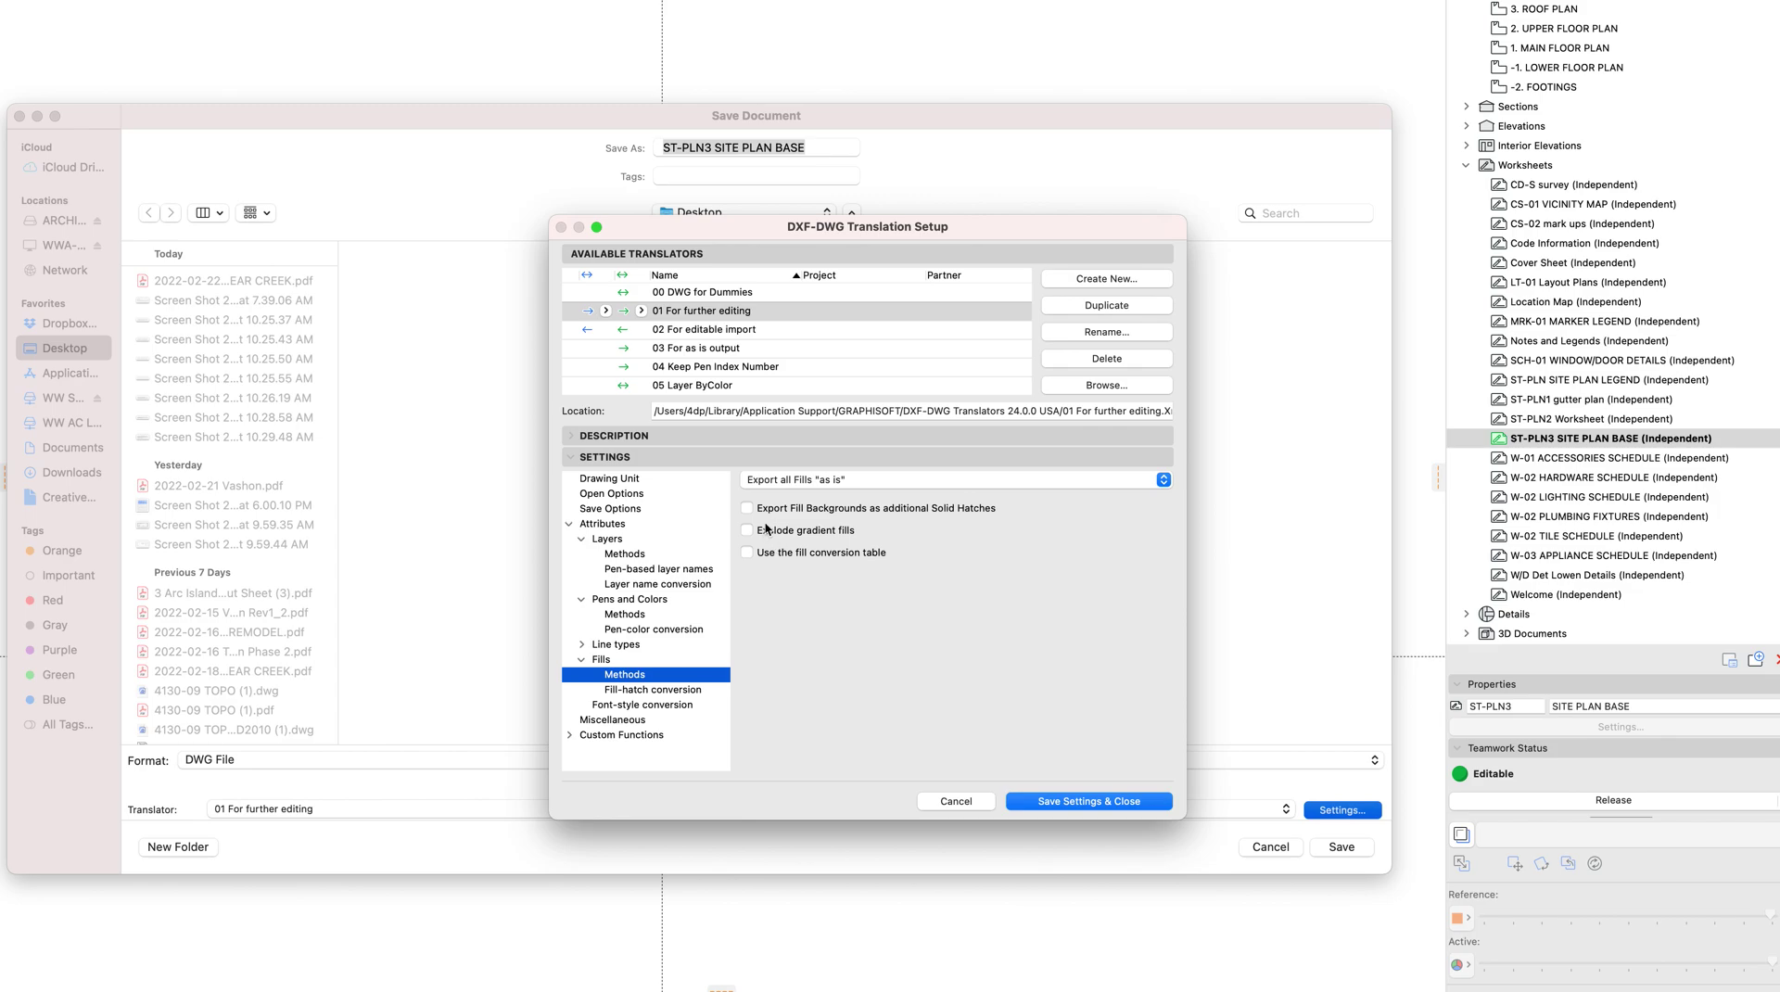
left_click(638, 695)
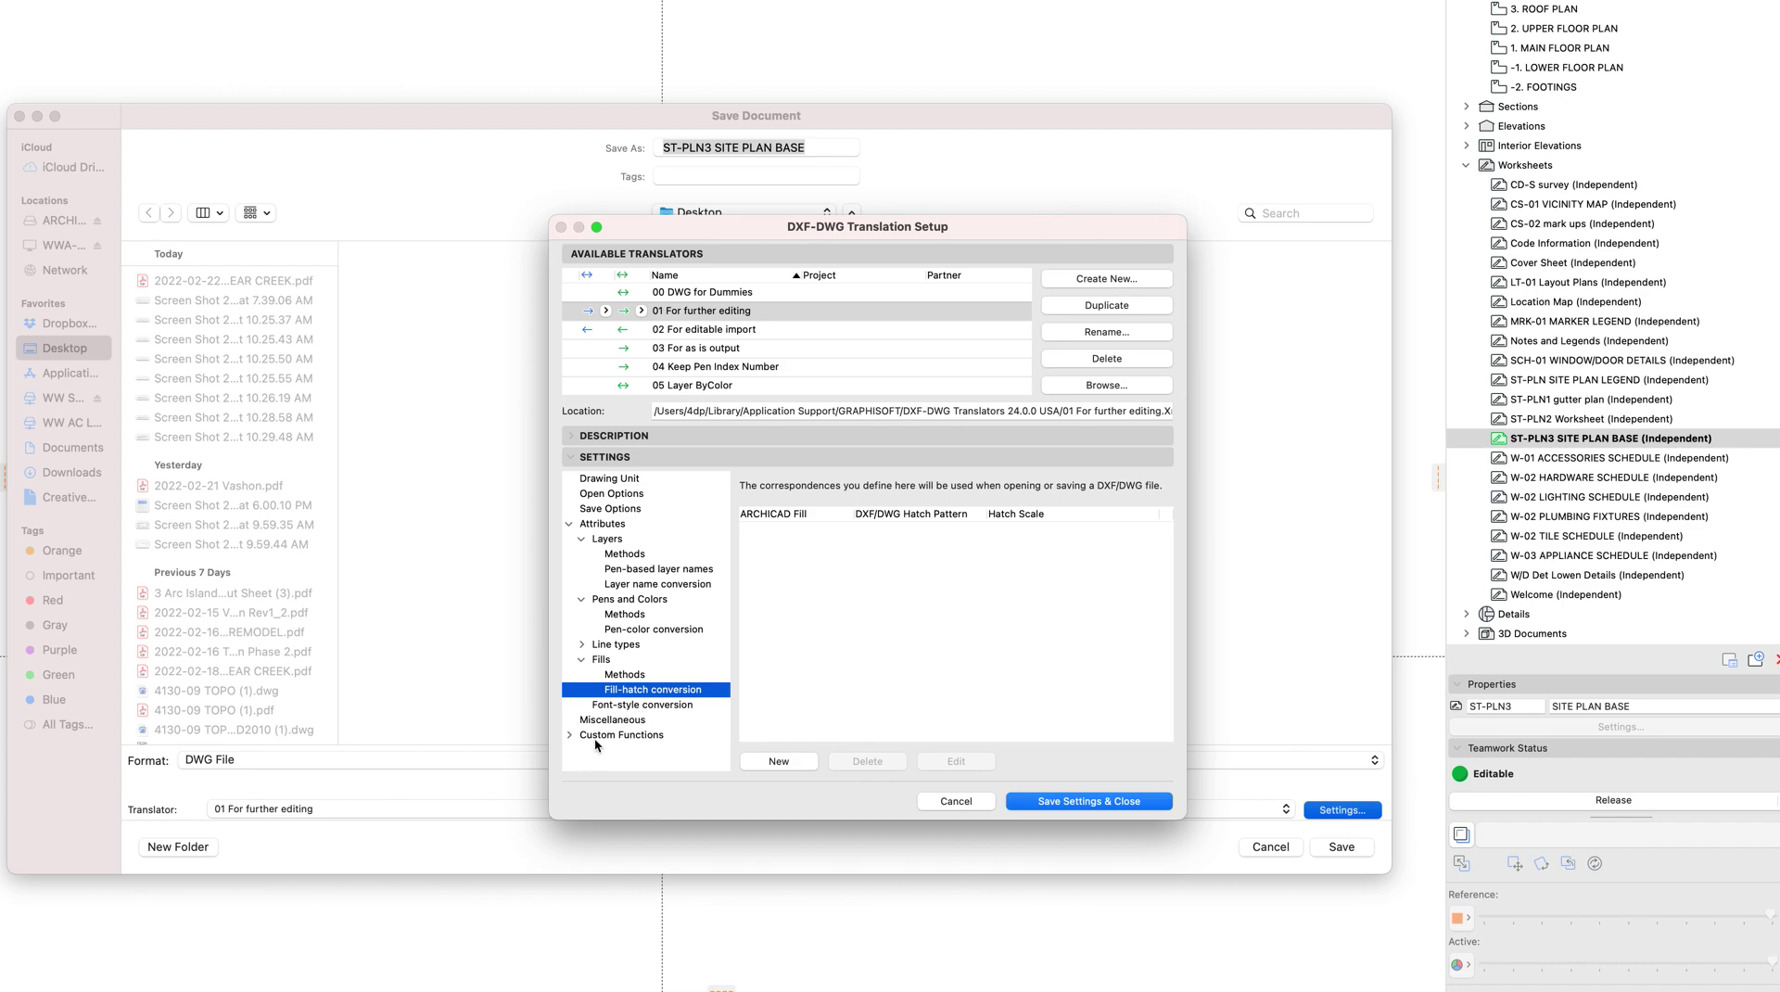
Examine all Save Extras custom functions, keep Convert Labels to Leaders enabled, and save the translator settings
left_click(570, 734)
left_click(629, 752)
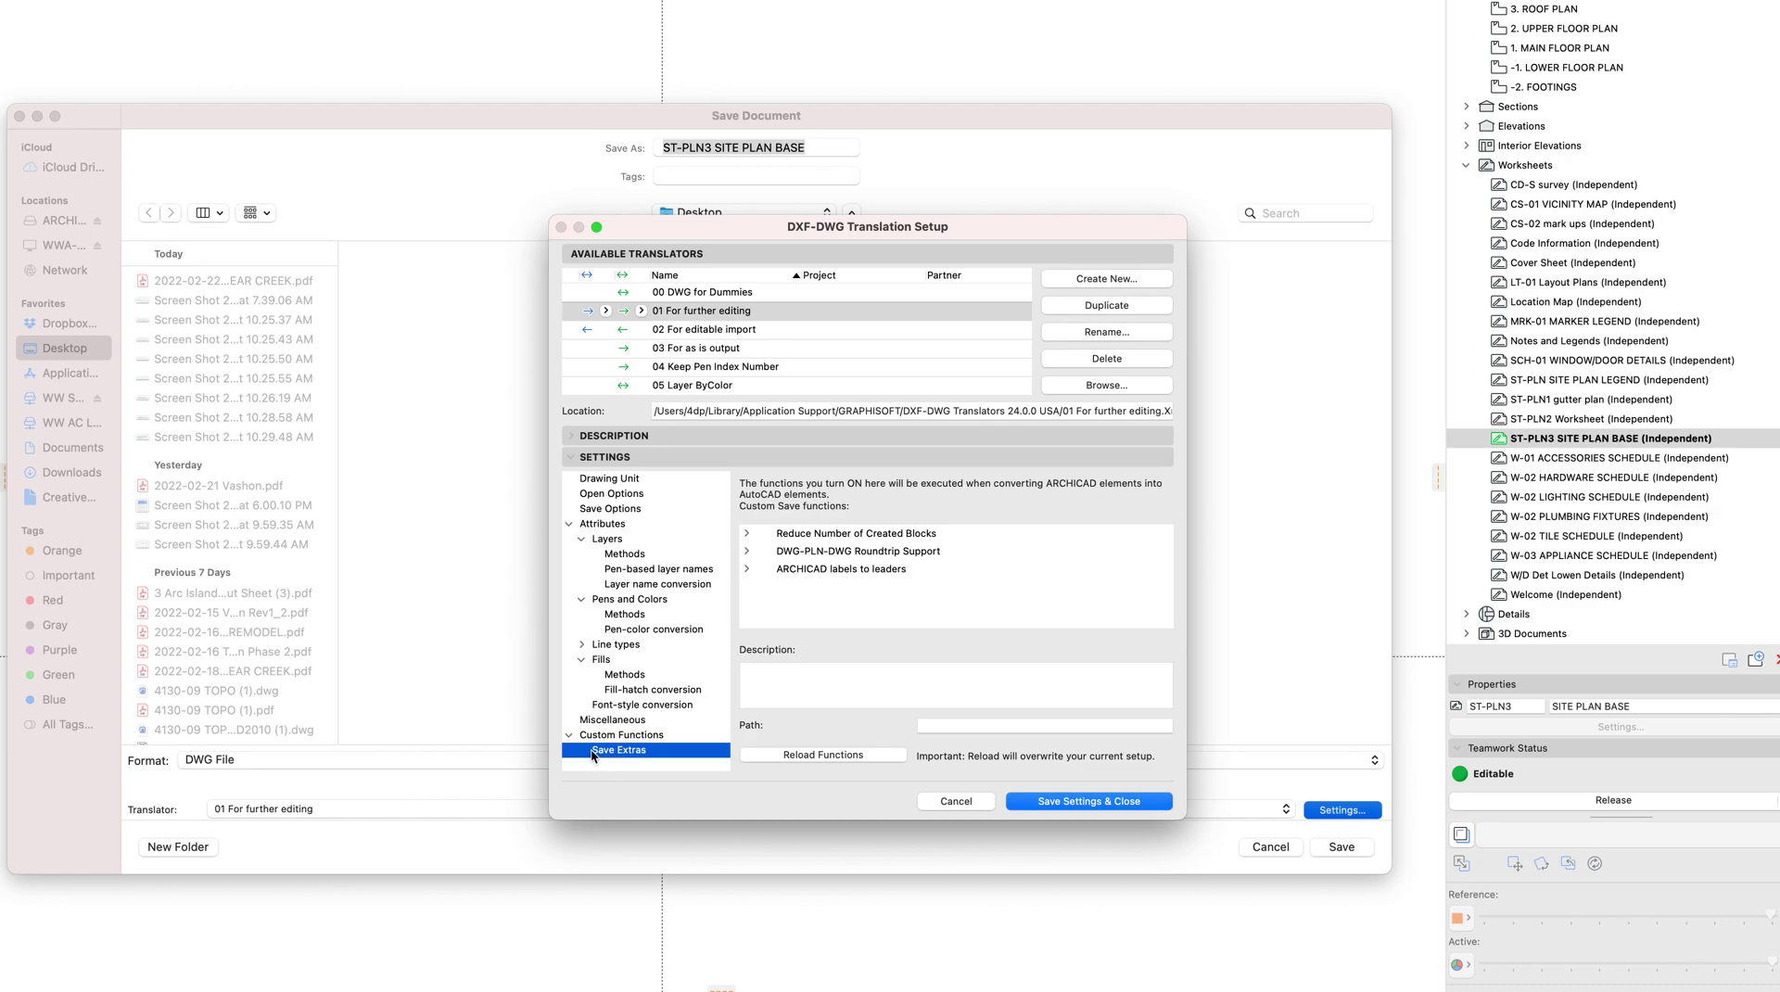
left_click(747, 534)
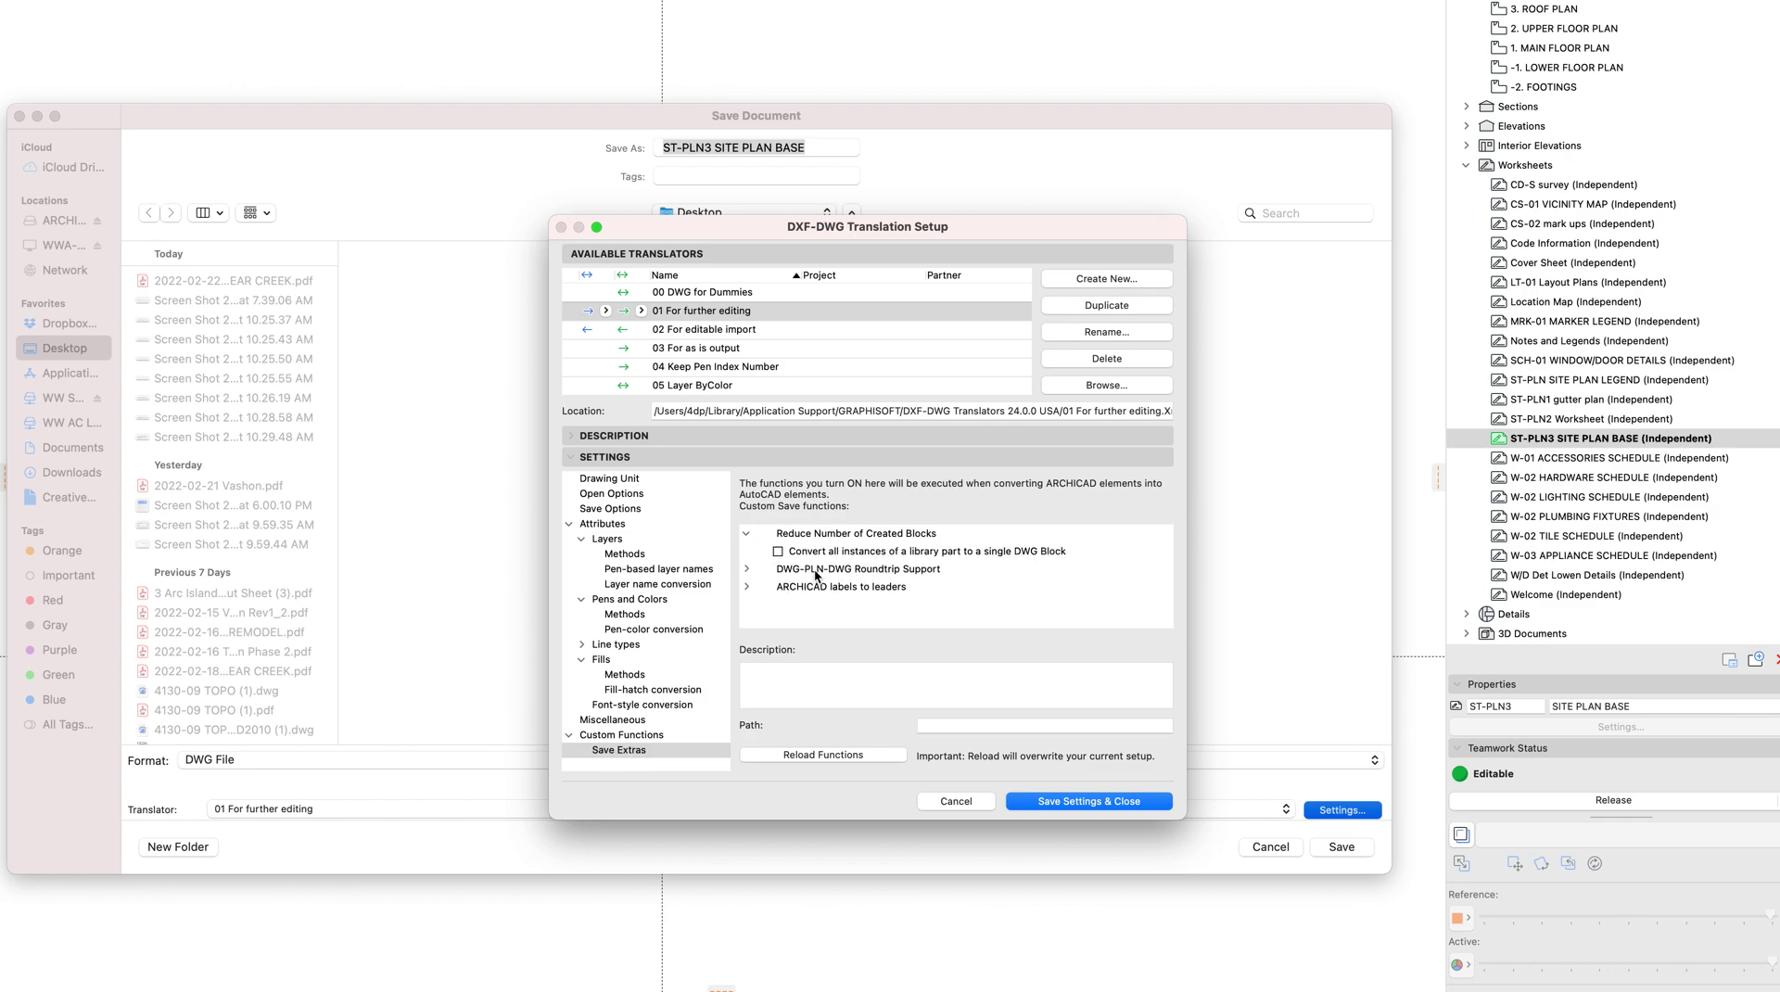
left_click(746, 570)
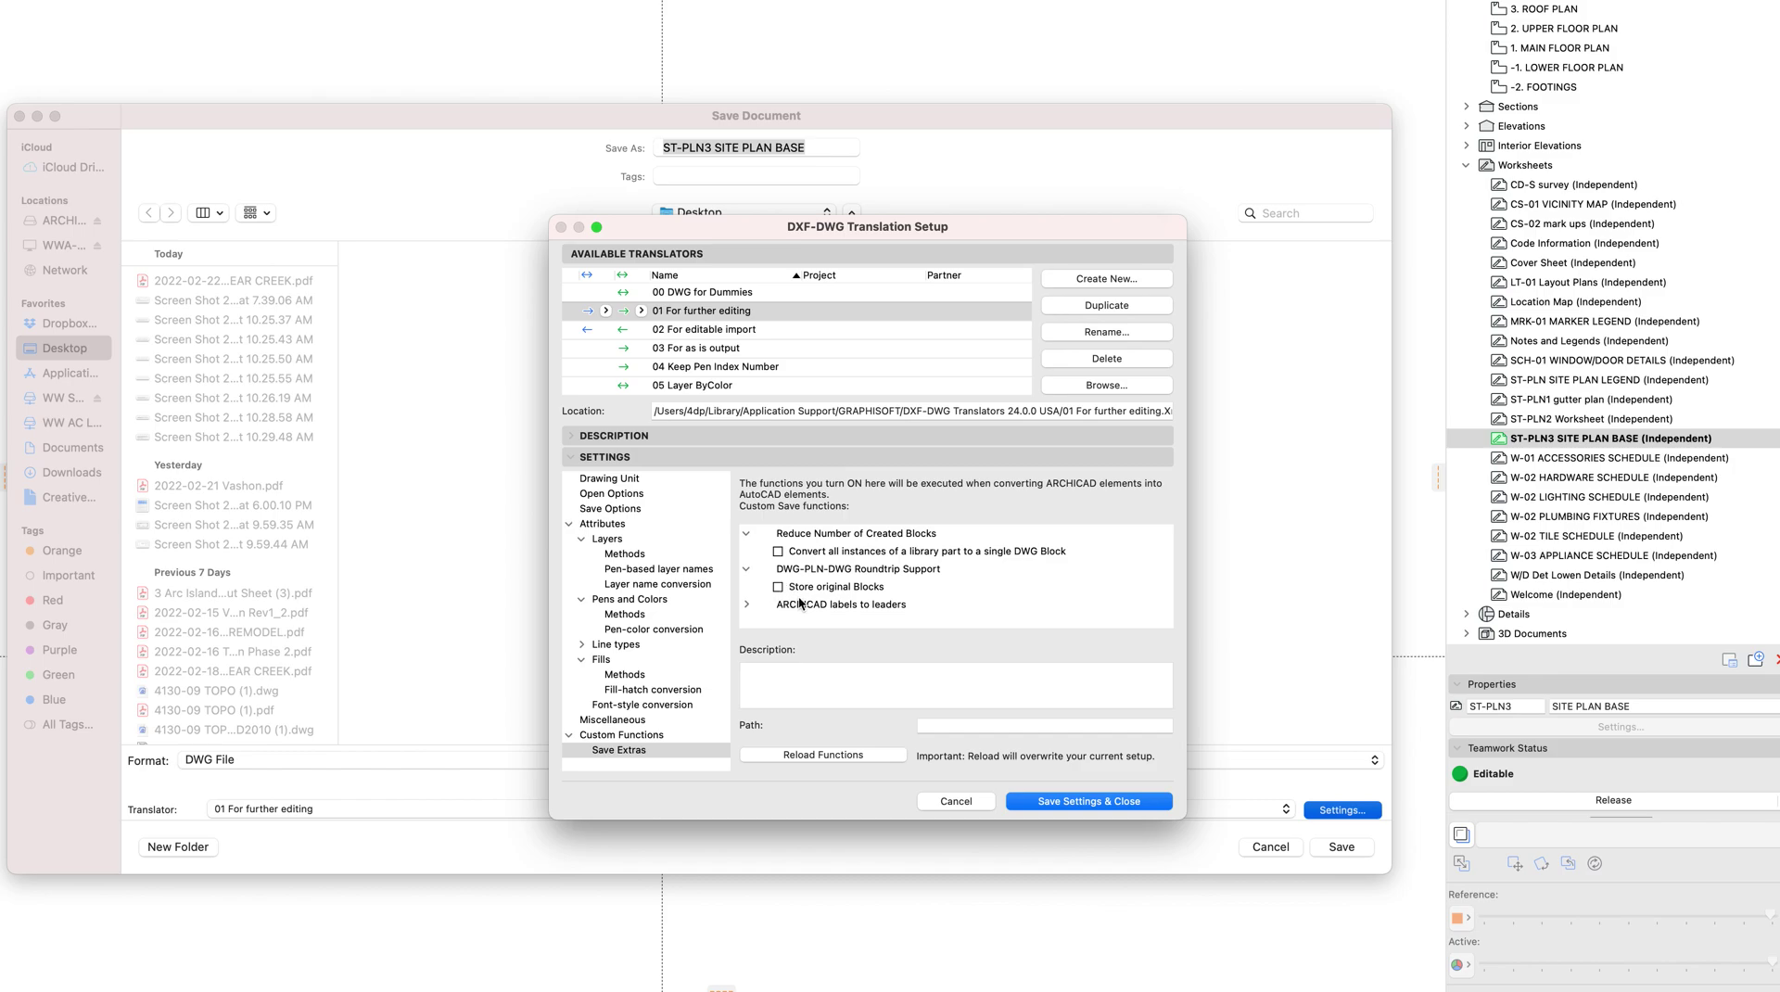
left_click(748, 607)
left_click(837, 619)
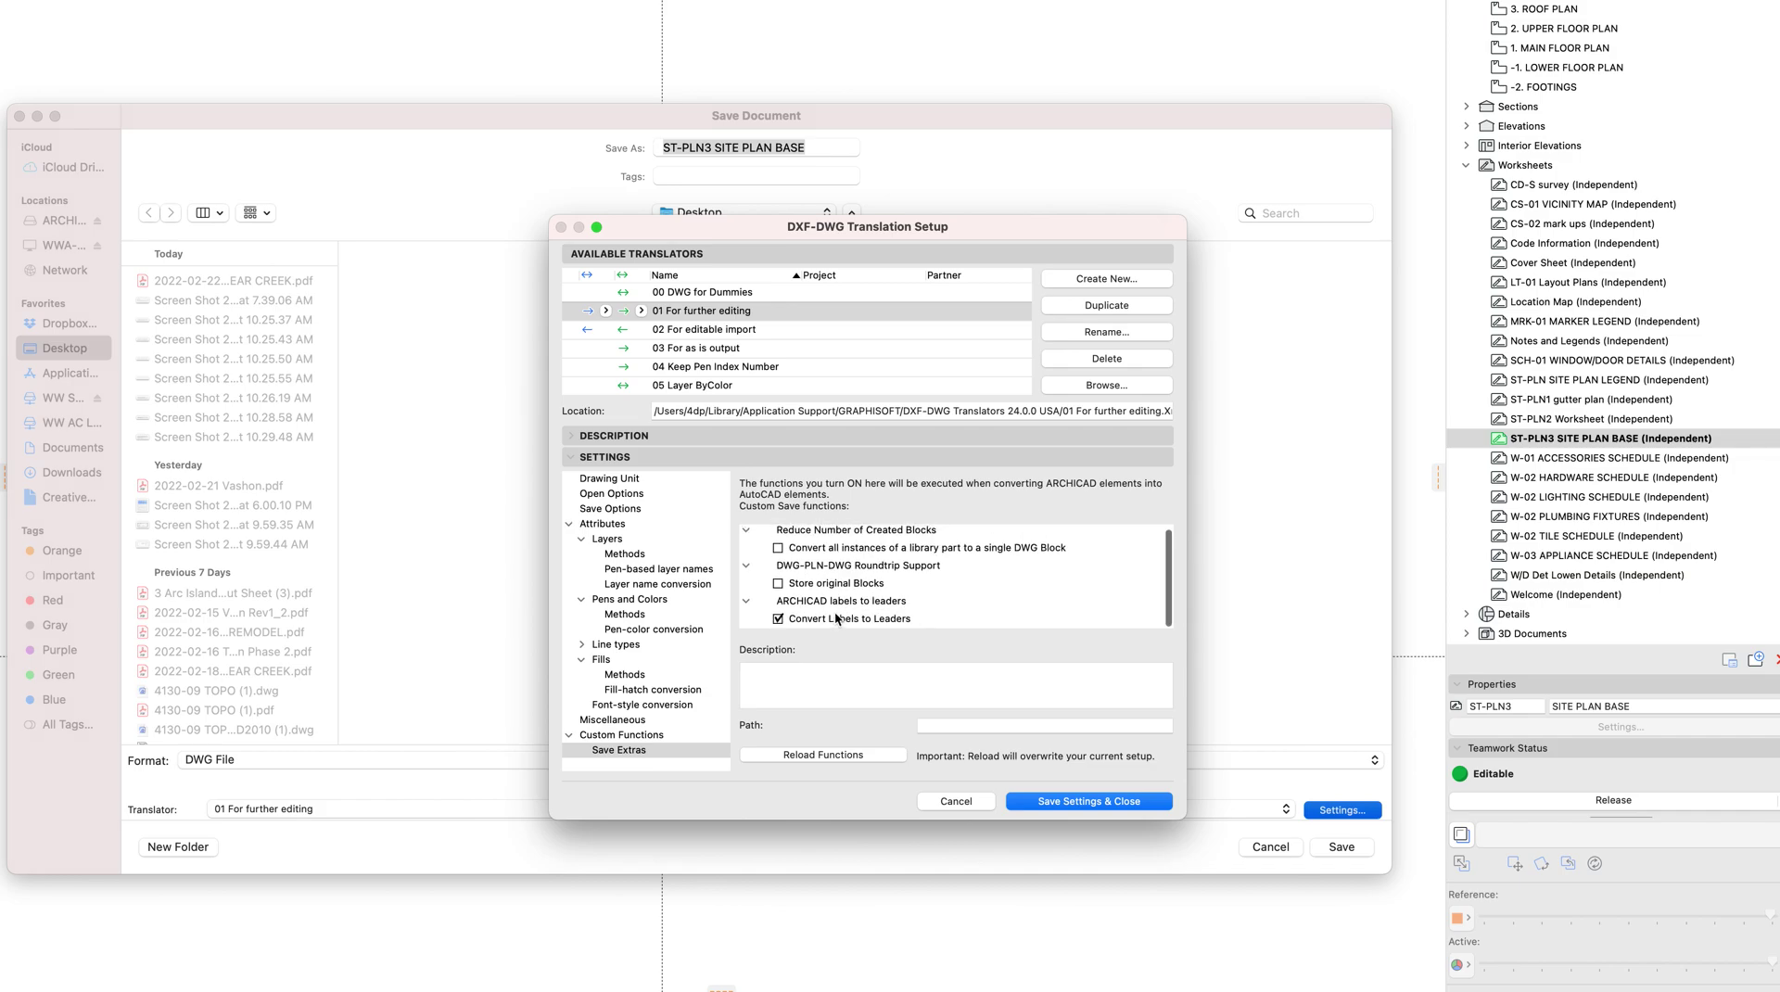
left_click(837, 620)
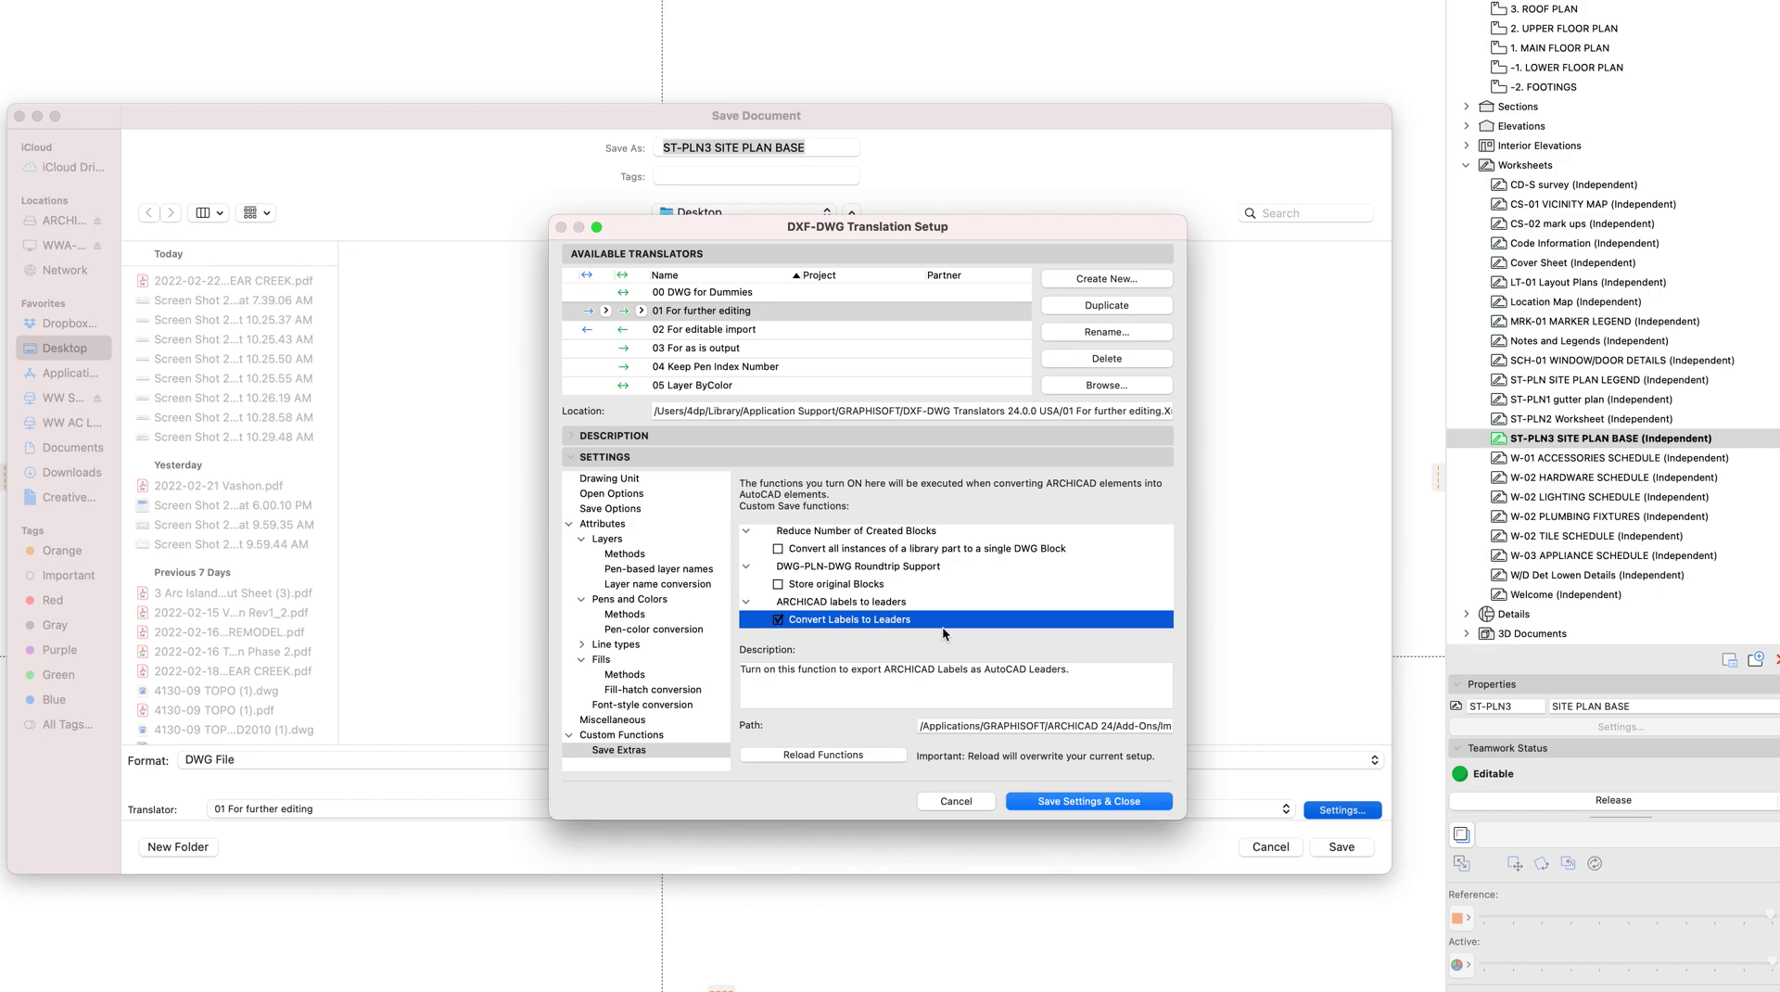
left_click(1079, 803)
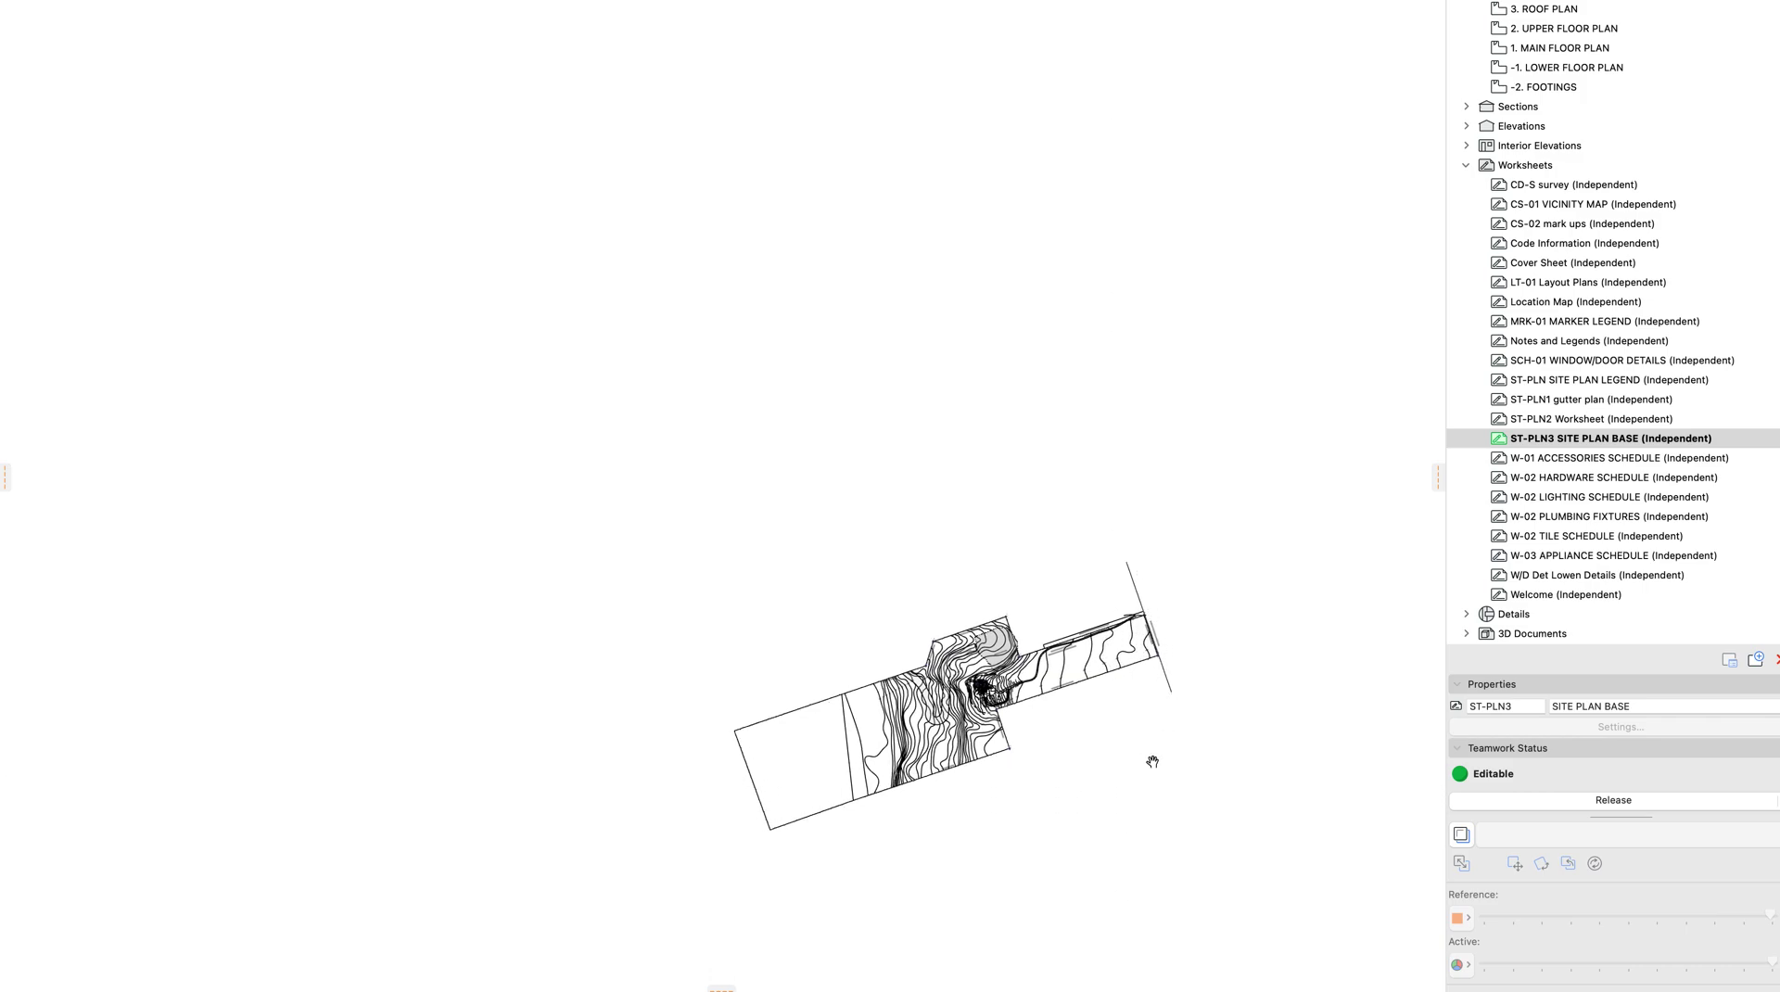
Select the vertical wall line between the small room and the garage, and pick up its Polyline element type as a Find & Select criterion
middle_click_drag(1149, 756, 987, 664)
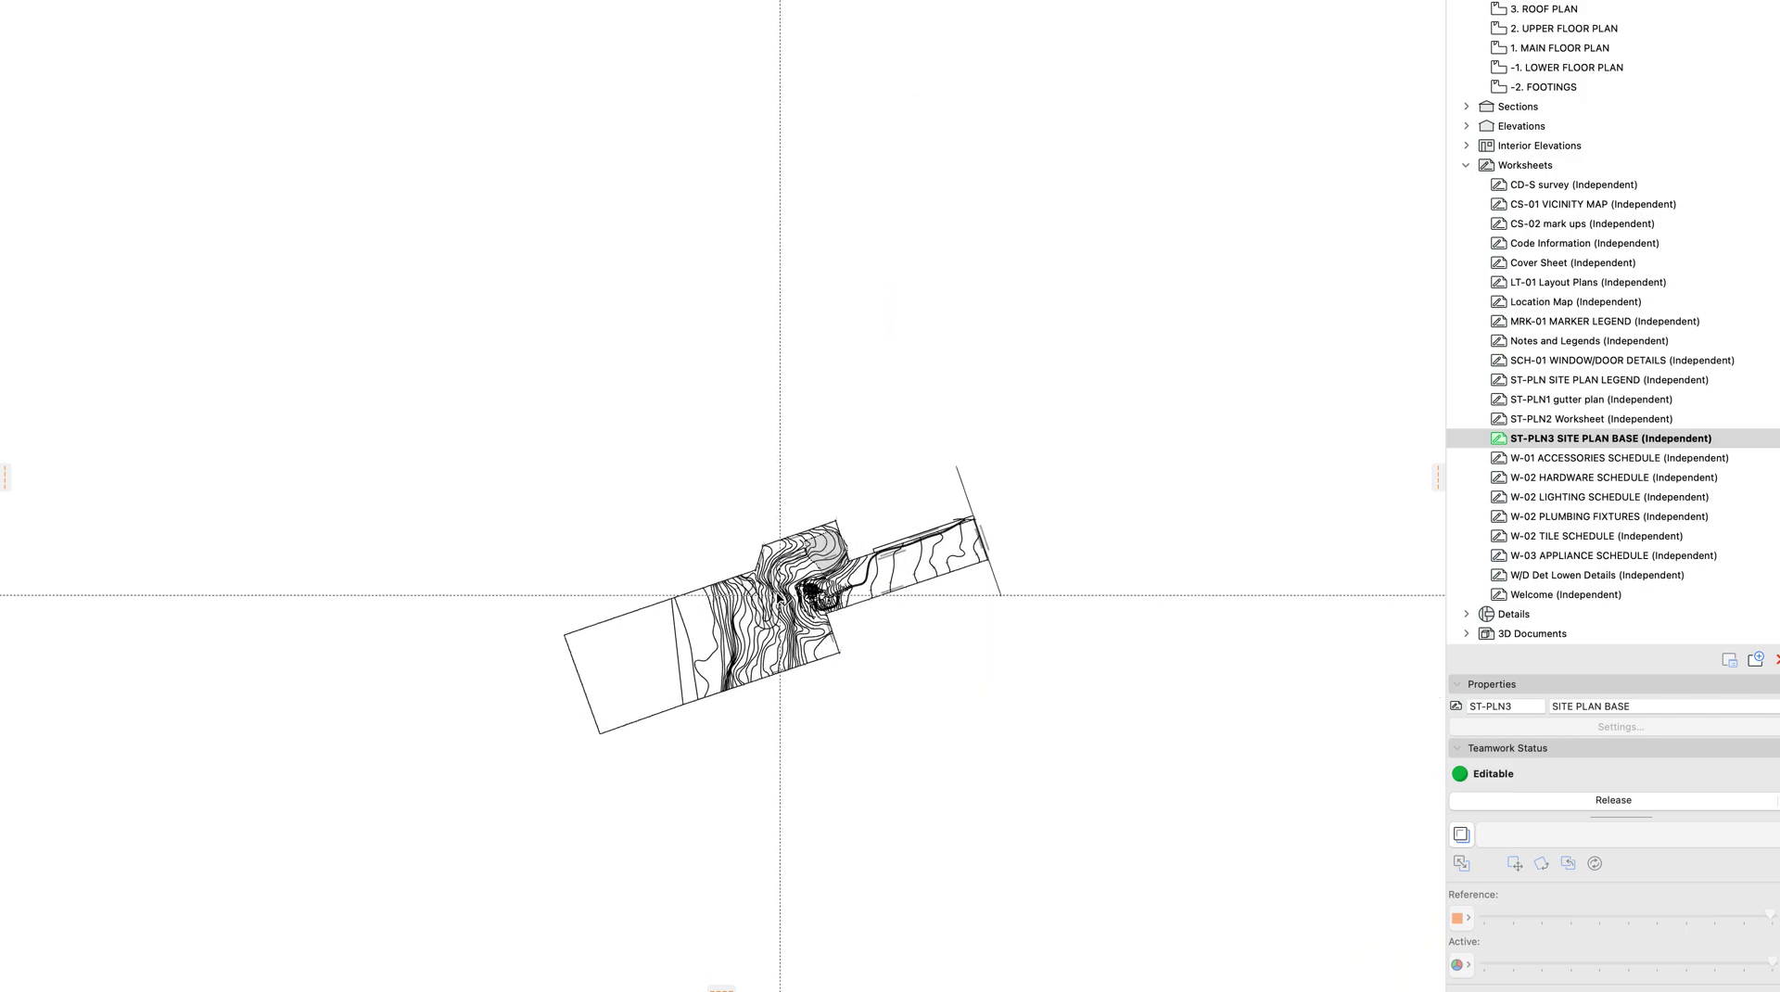
scroll(777, 596, "up", 5)
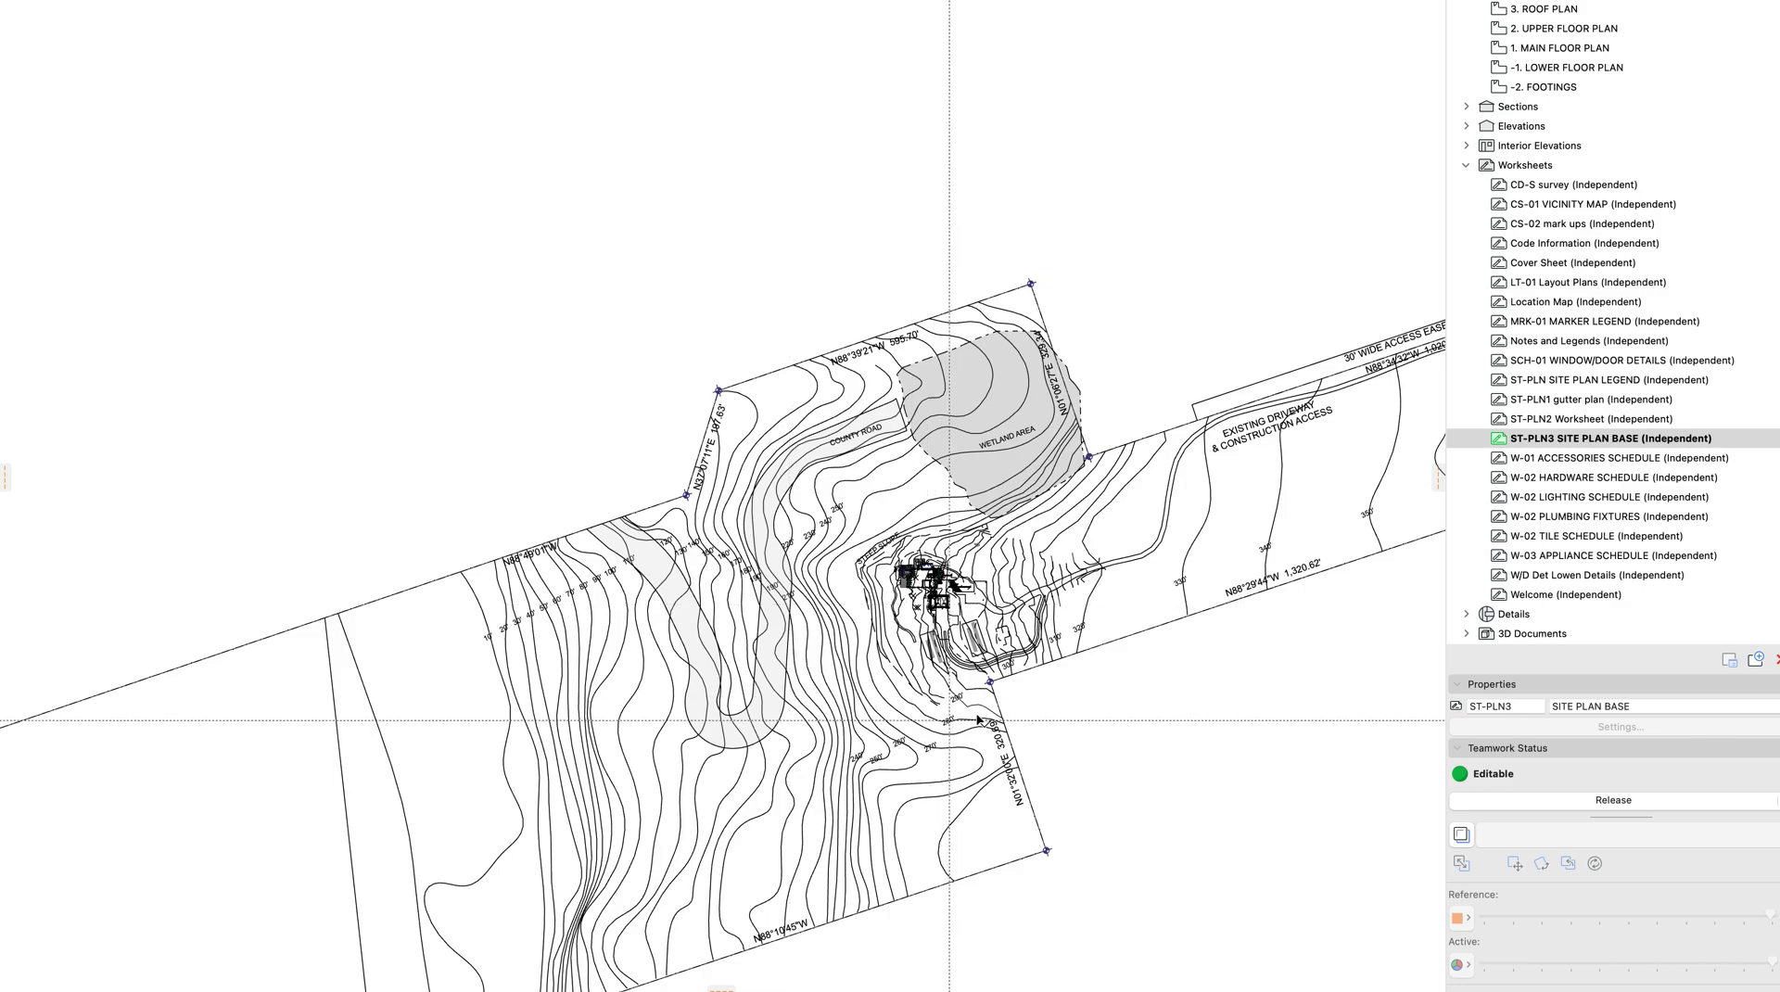
middle_click_drag(1045, 711, 731, 653)
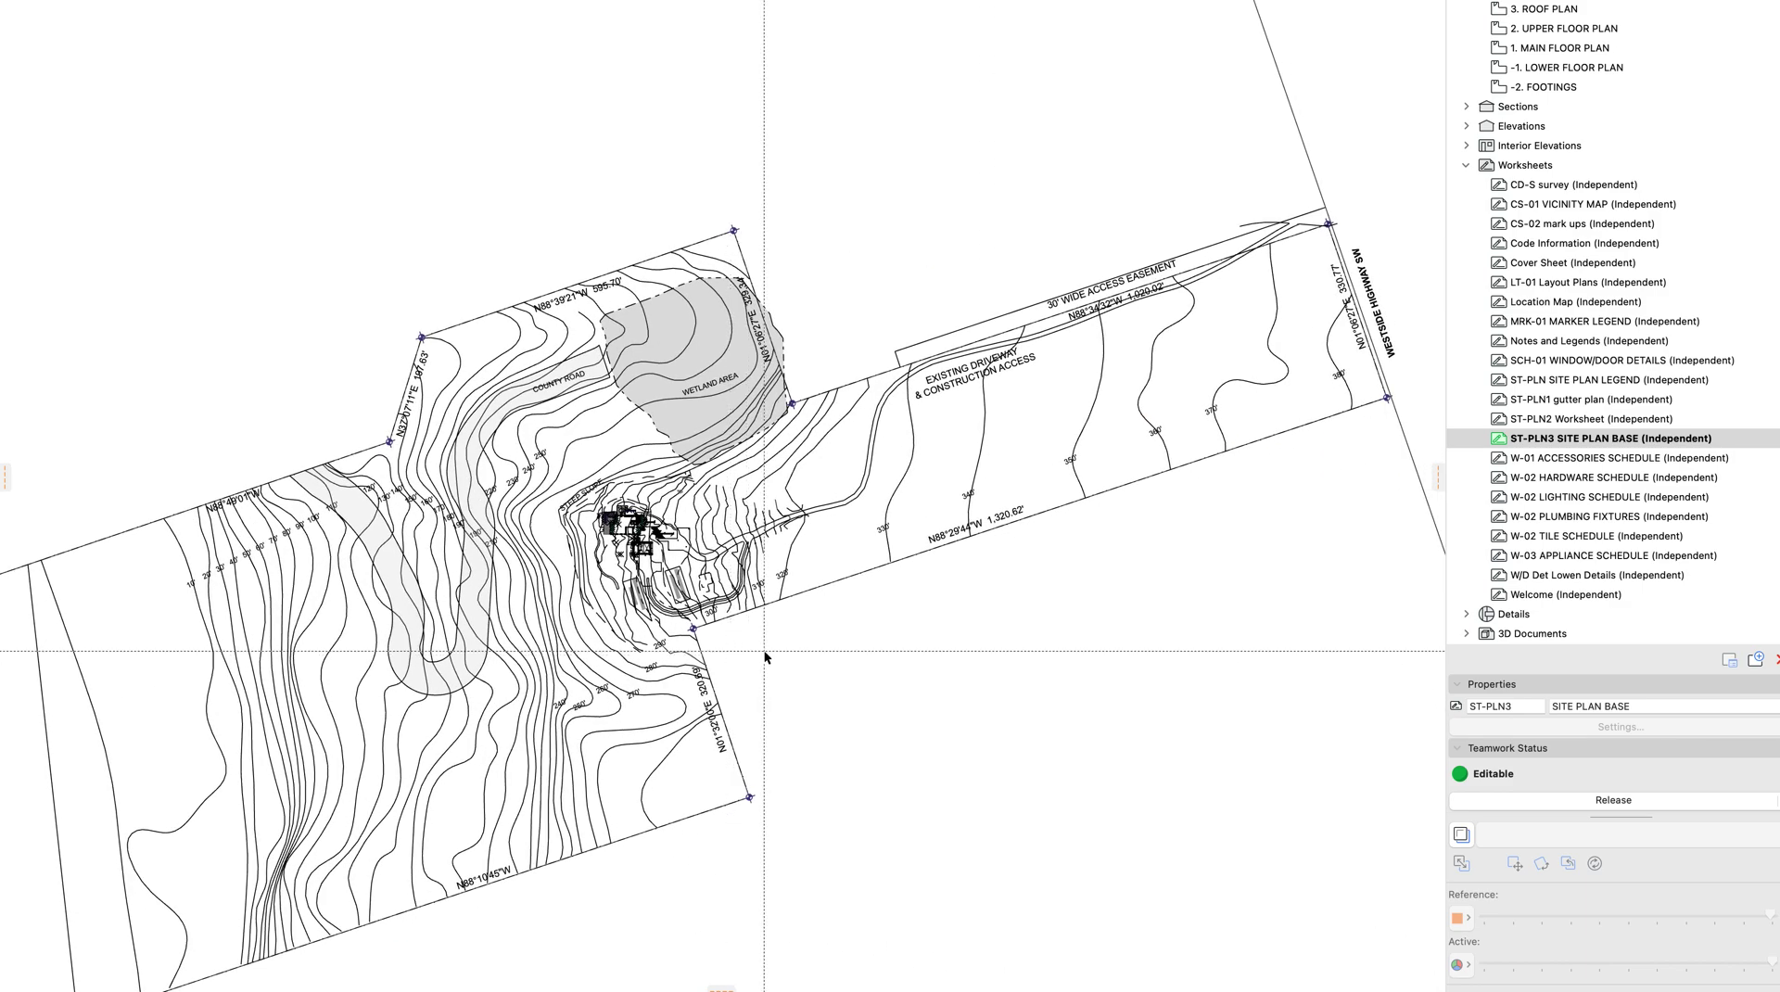
scroll(783, 631, "down", 3)
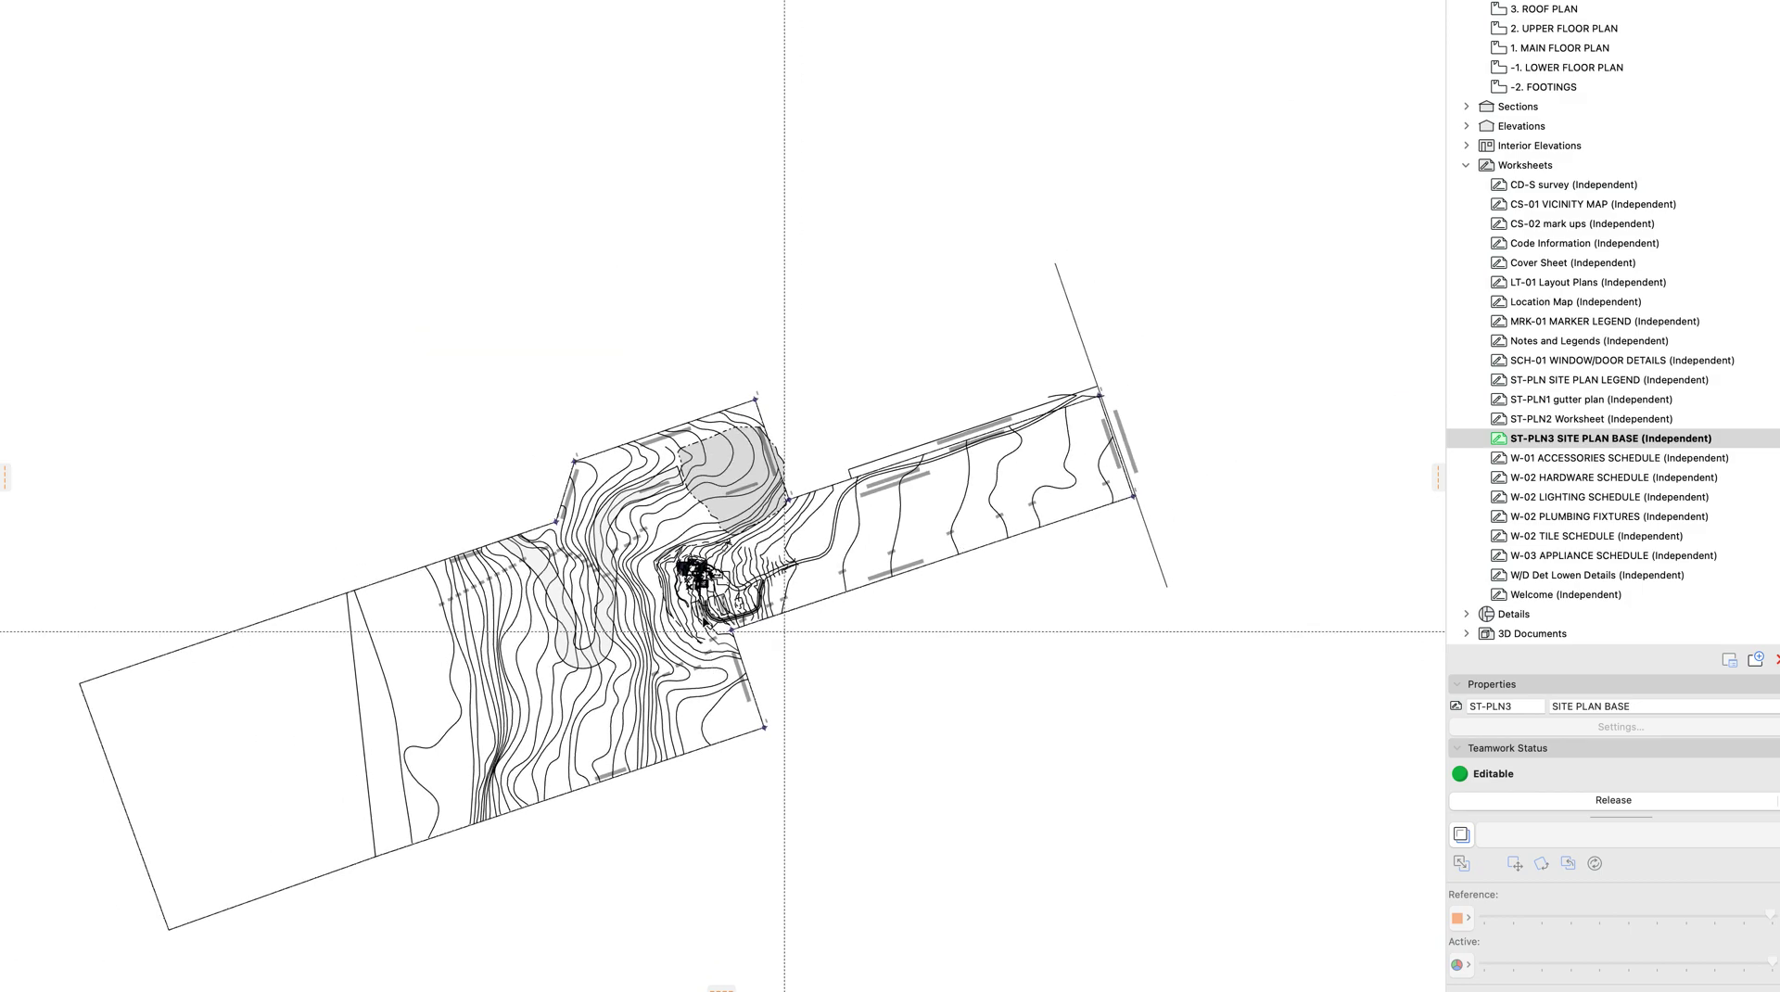
scroll(699, 597, "up", 10)
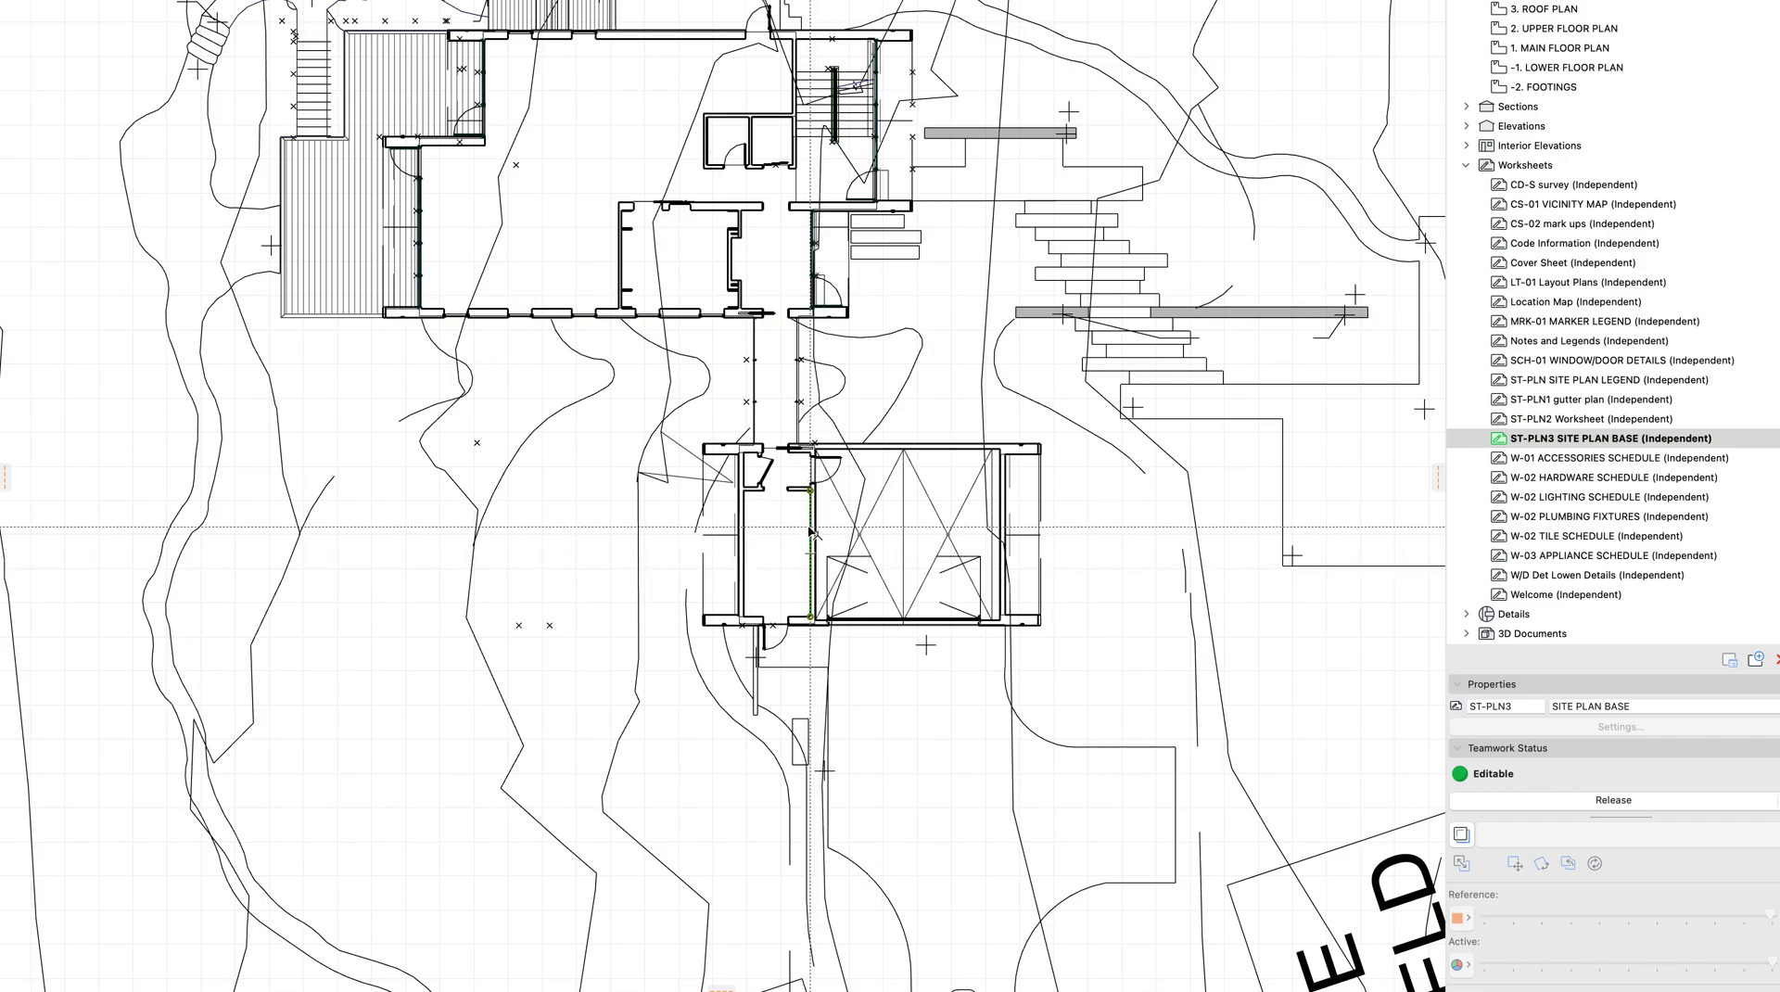
scroll(811, 533, "up", 5)
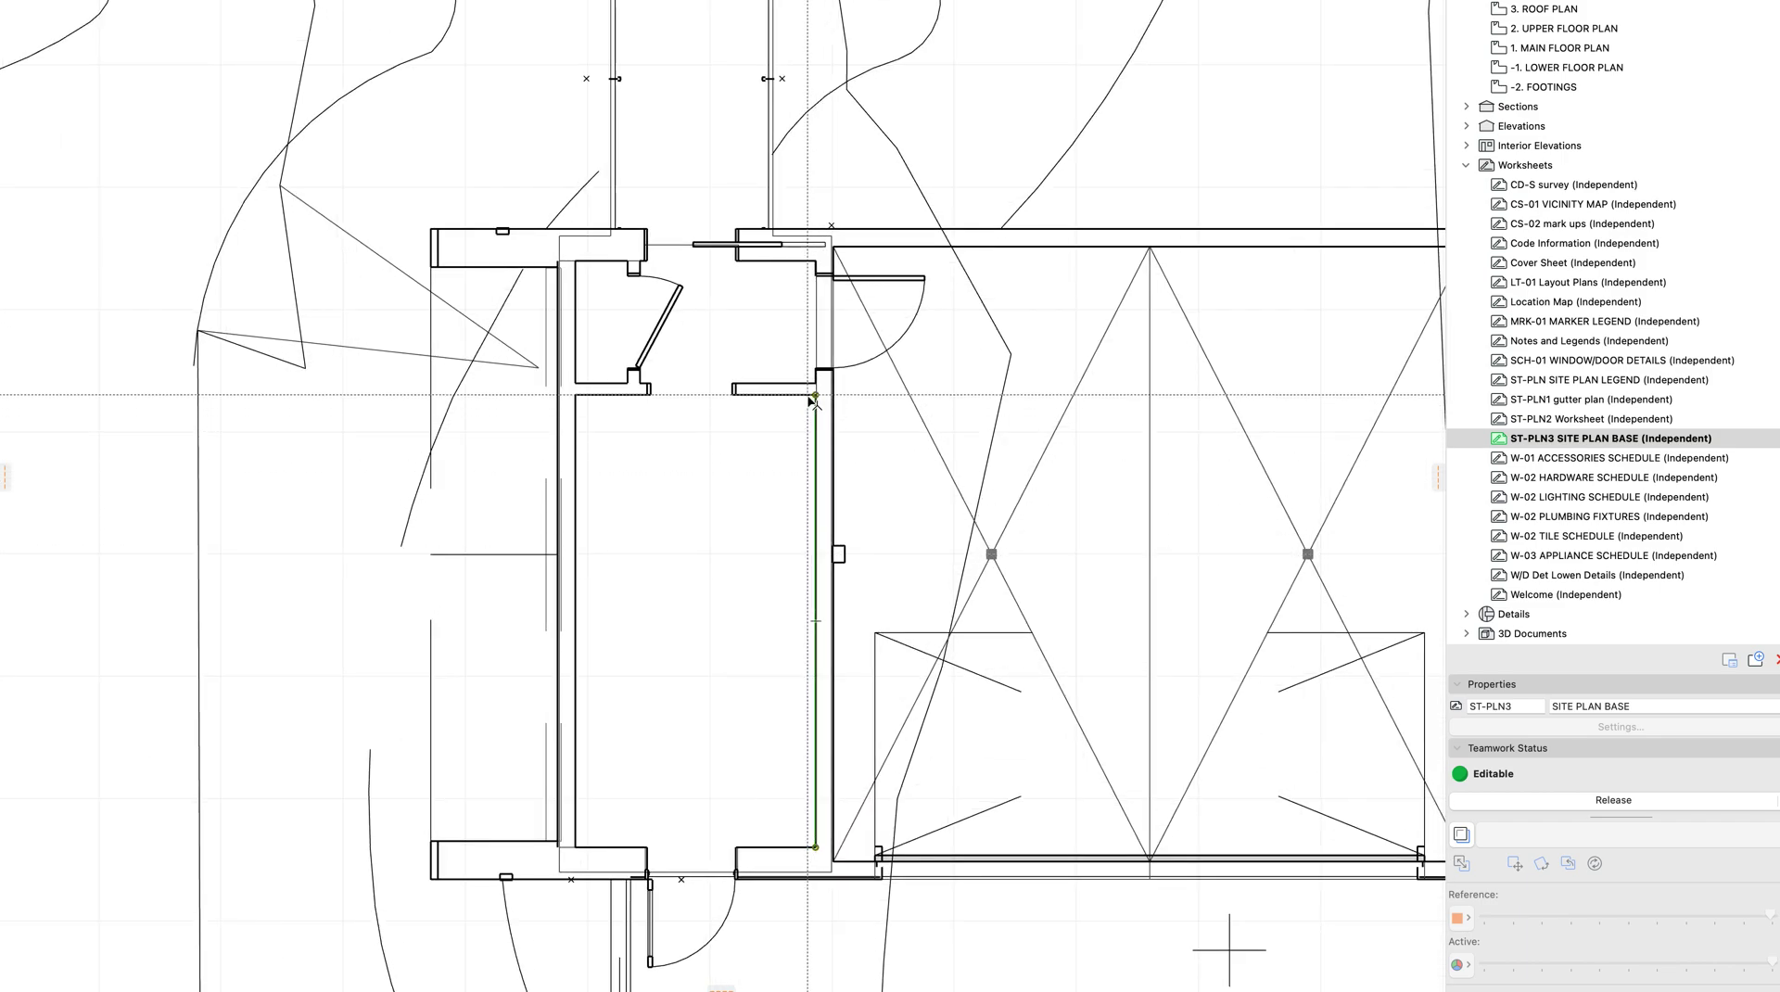
left_click(815, 443)
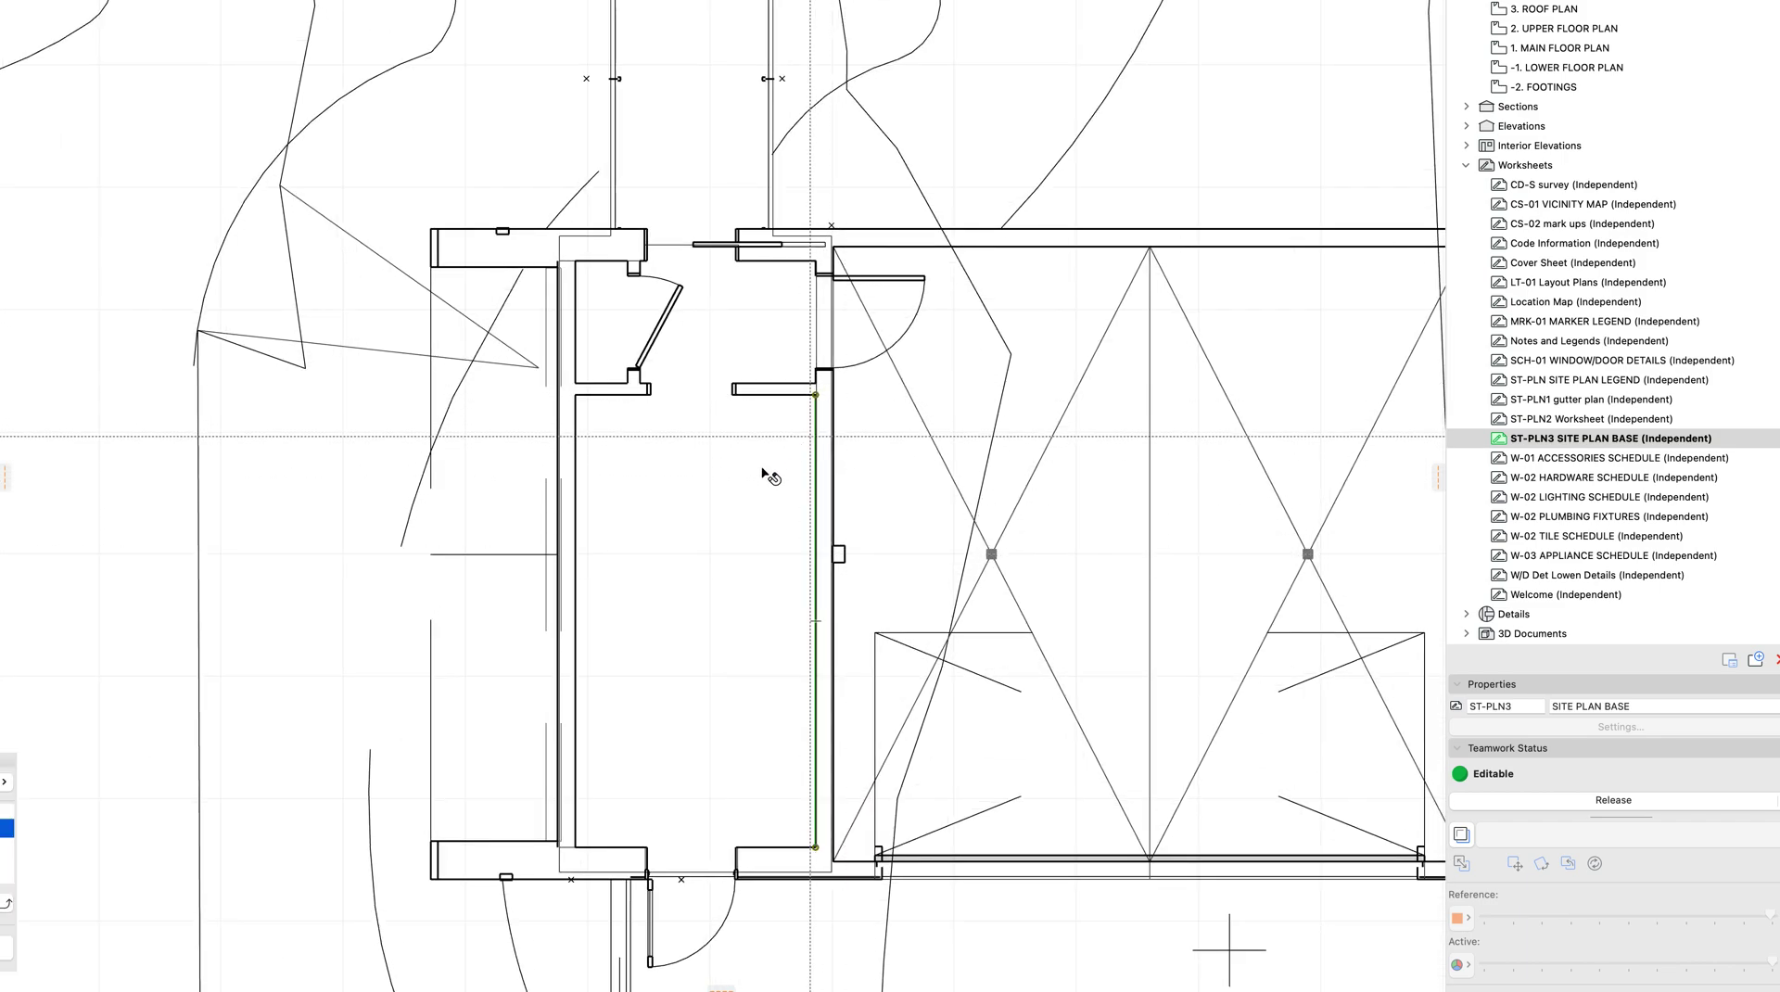
left_click_drag(4, 759, 651, 652)
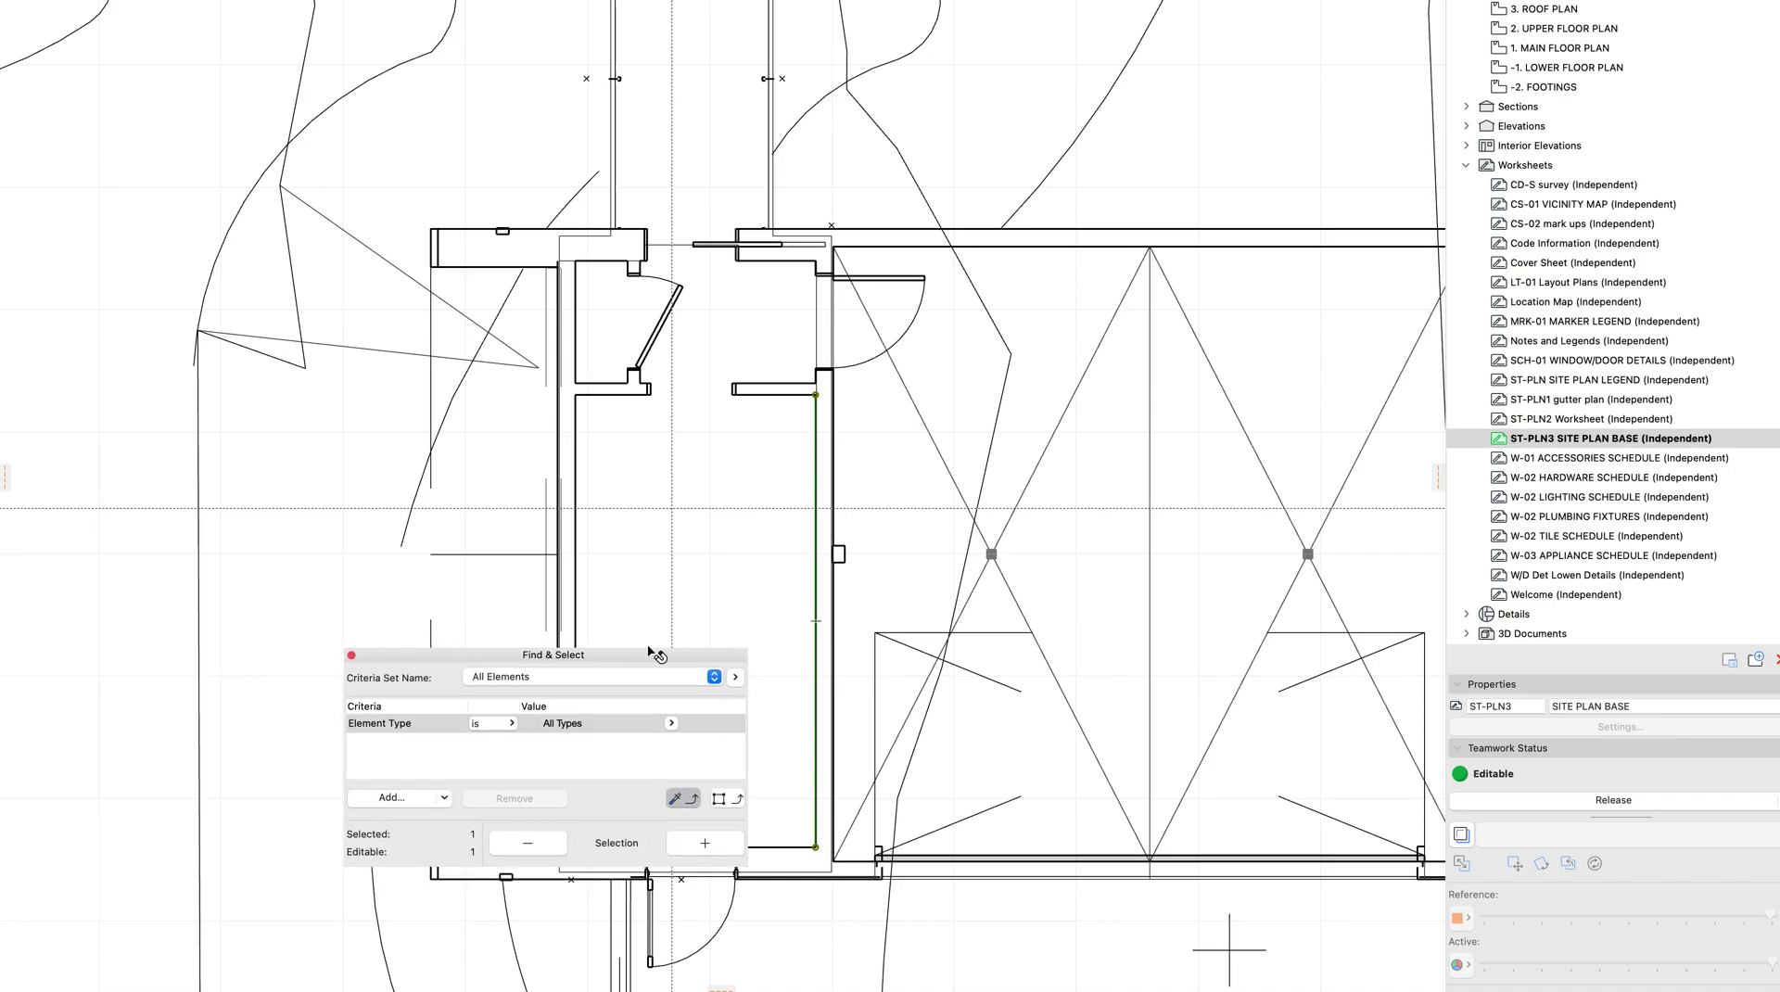
left_click(816, 534, "alt")
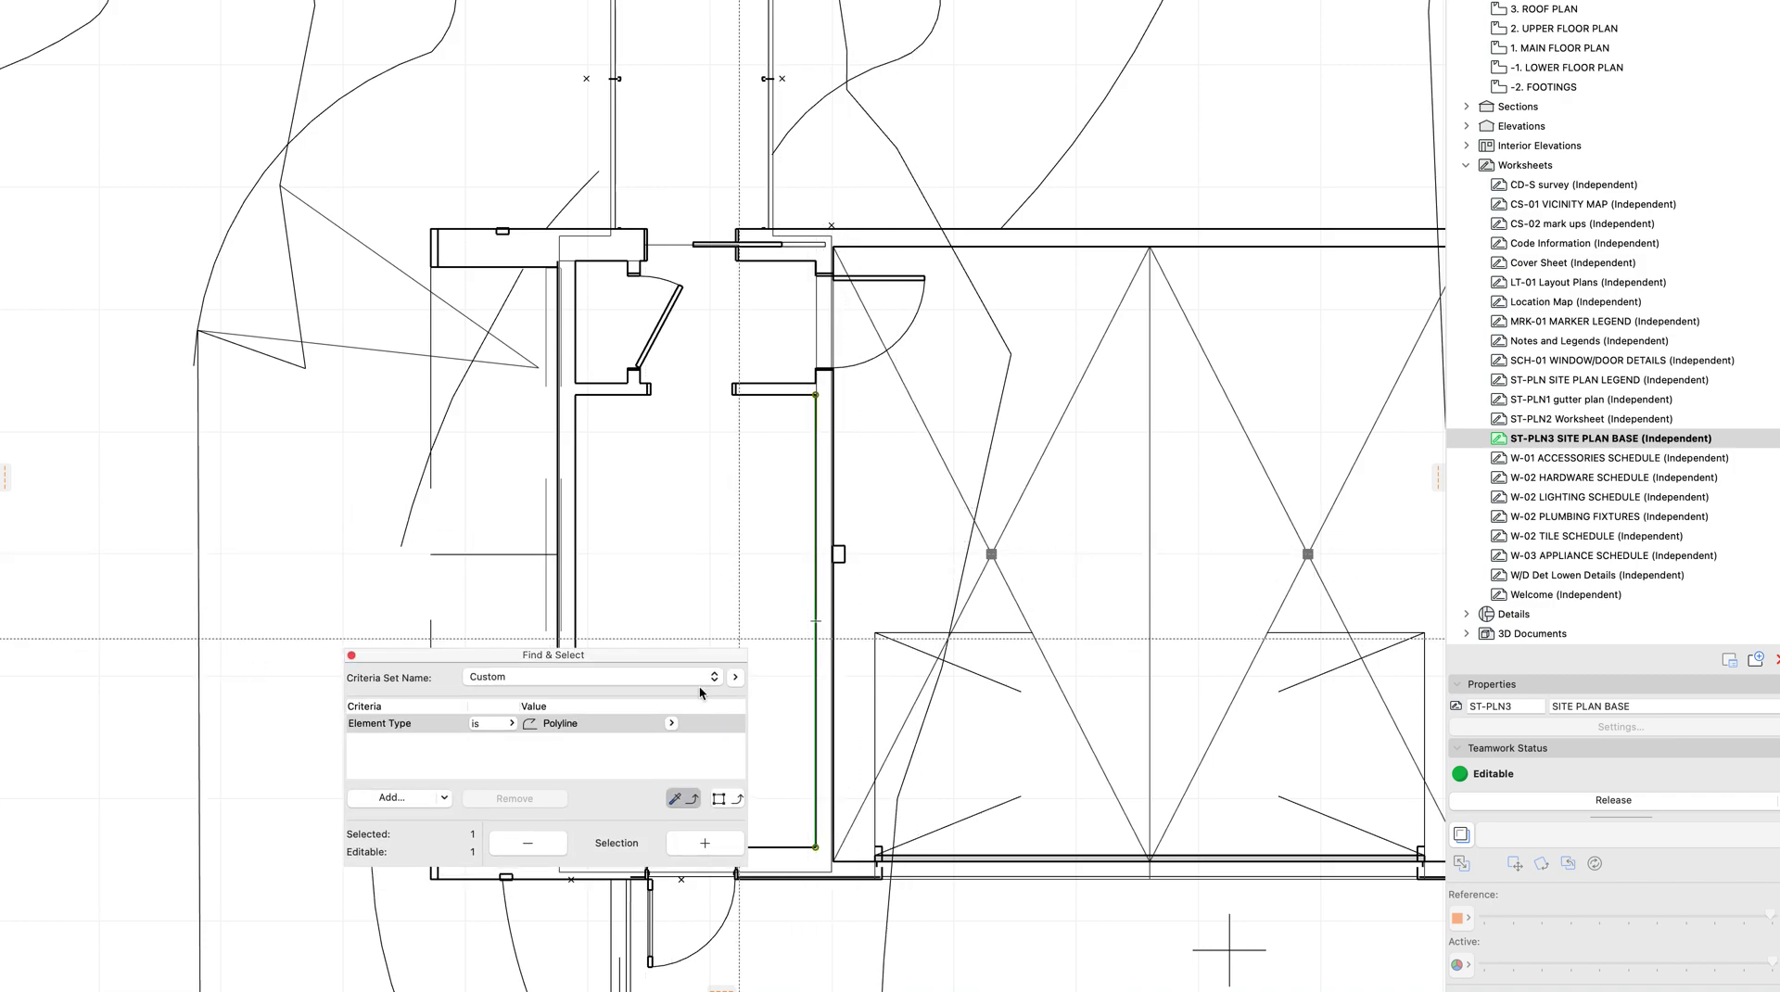
left_click(377, 796)
type("LAYER")
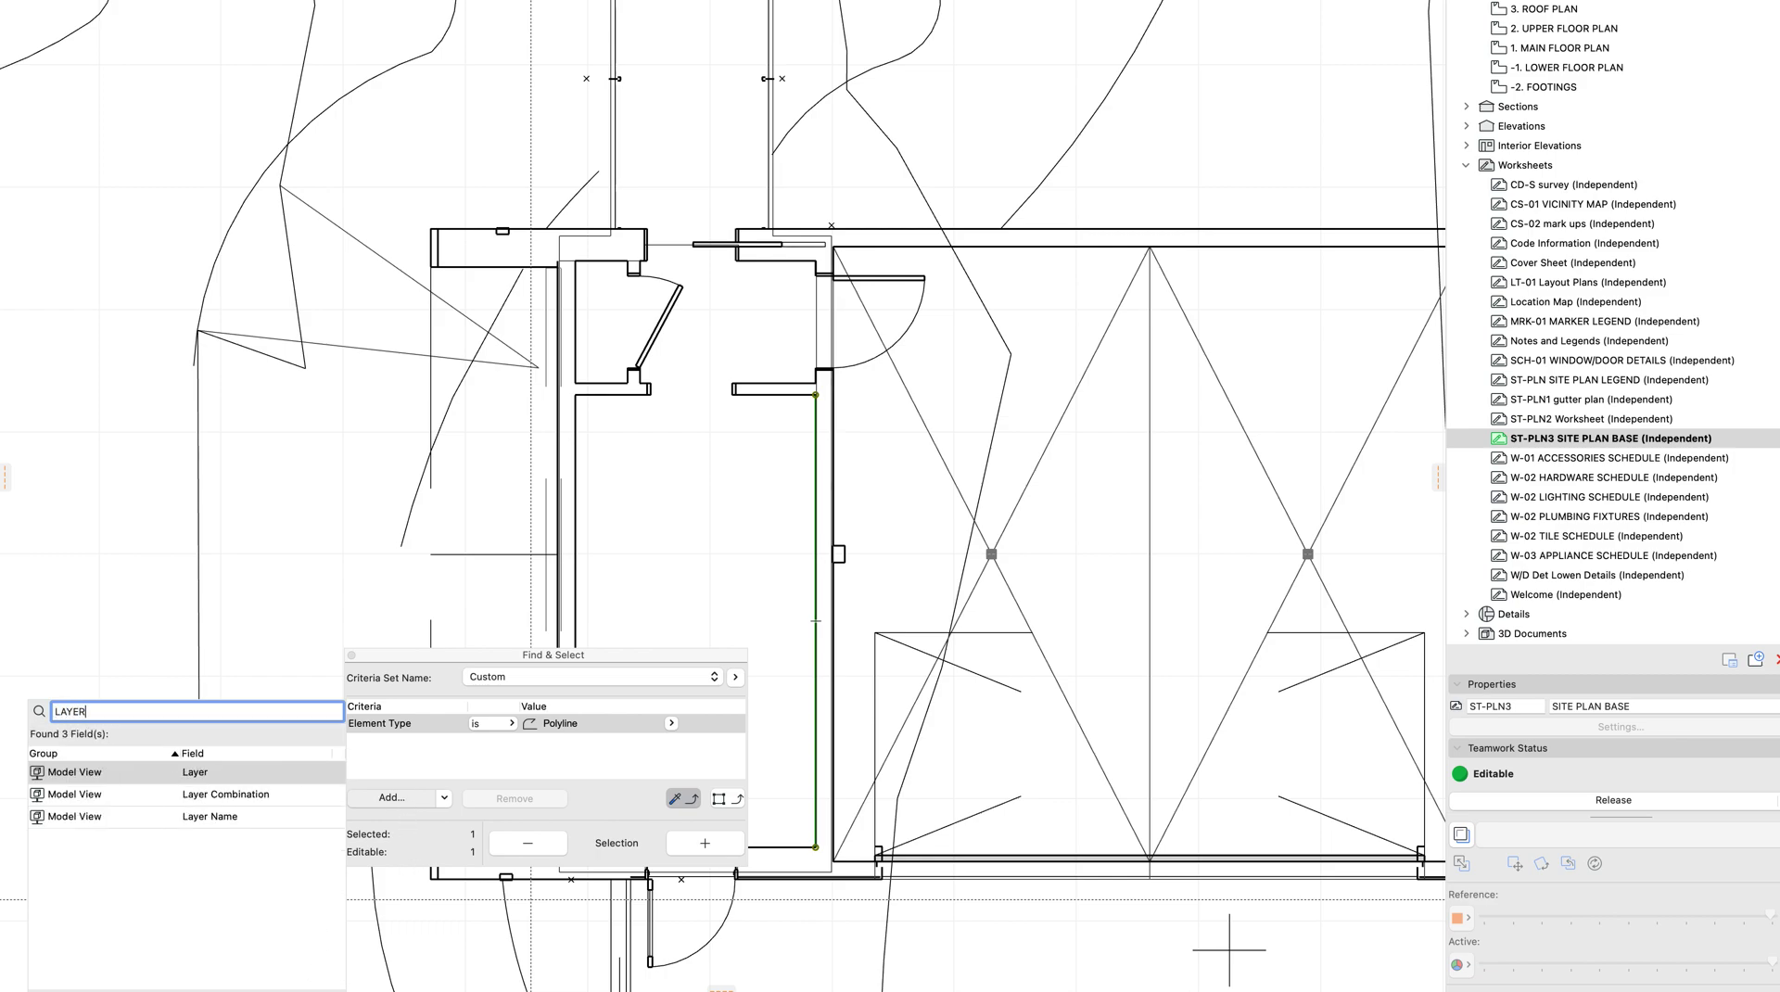
key("Return")
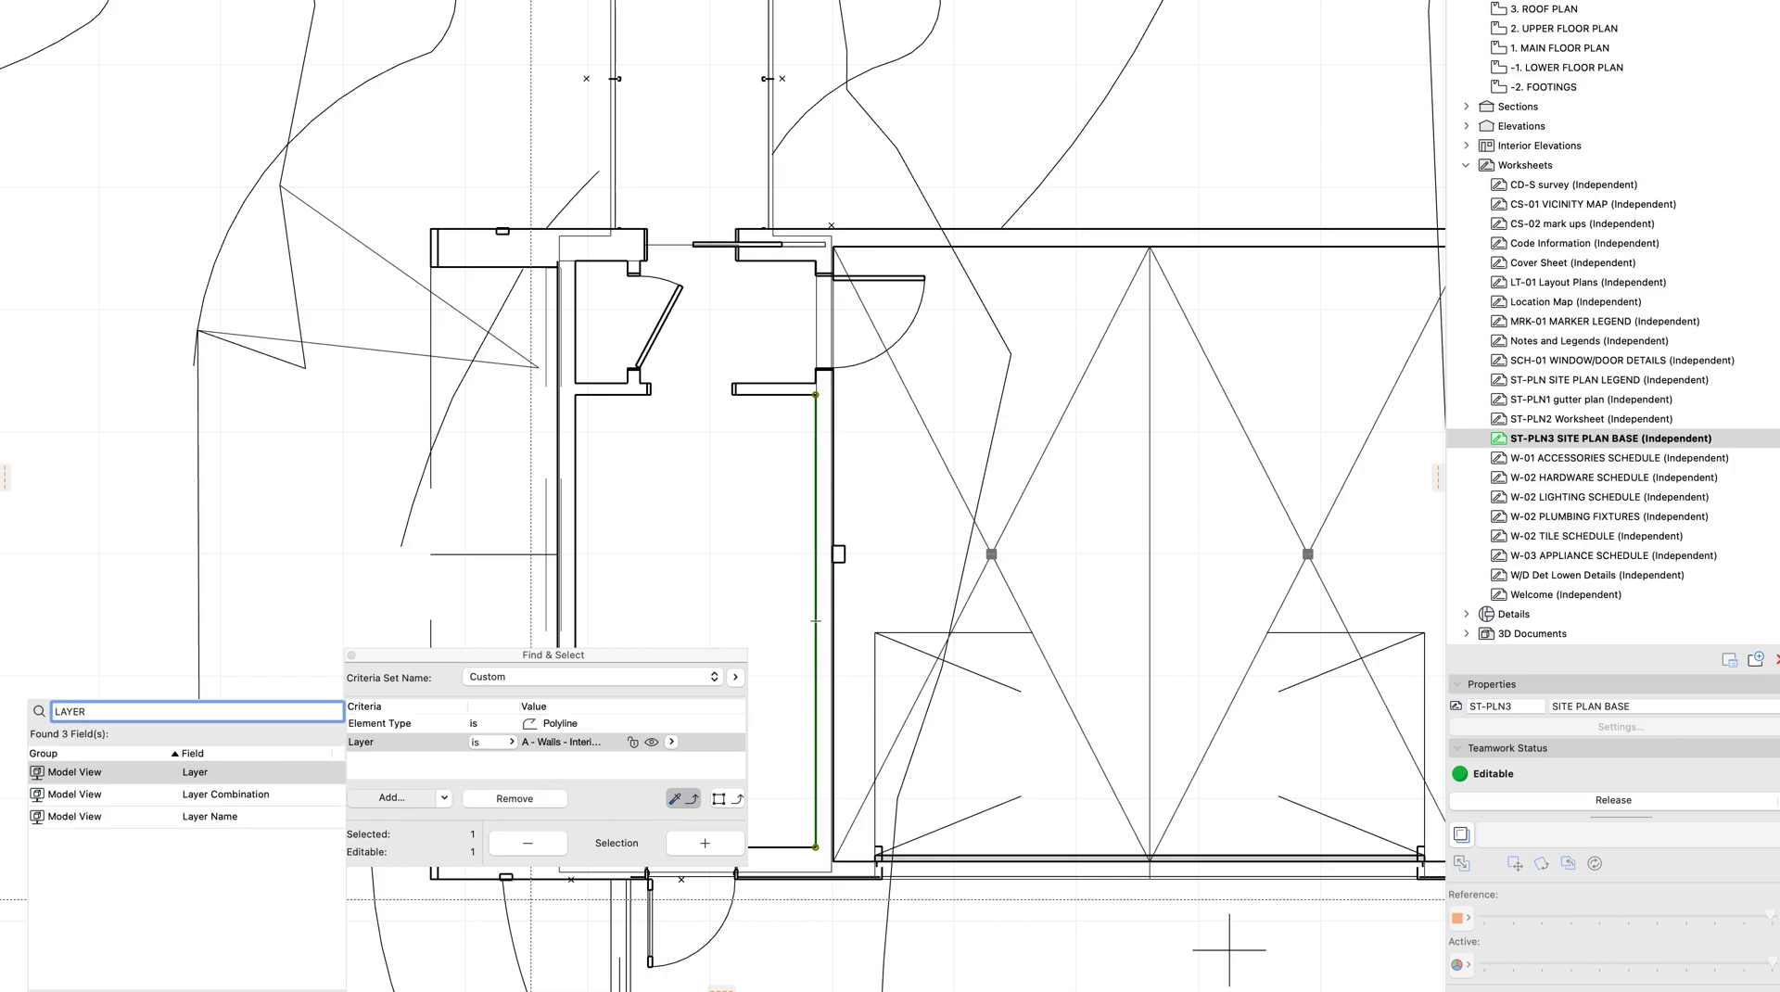
left_click(484, 741)
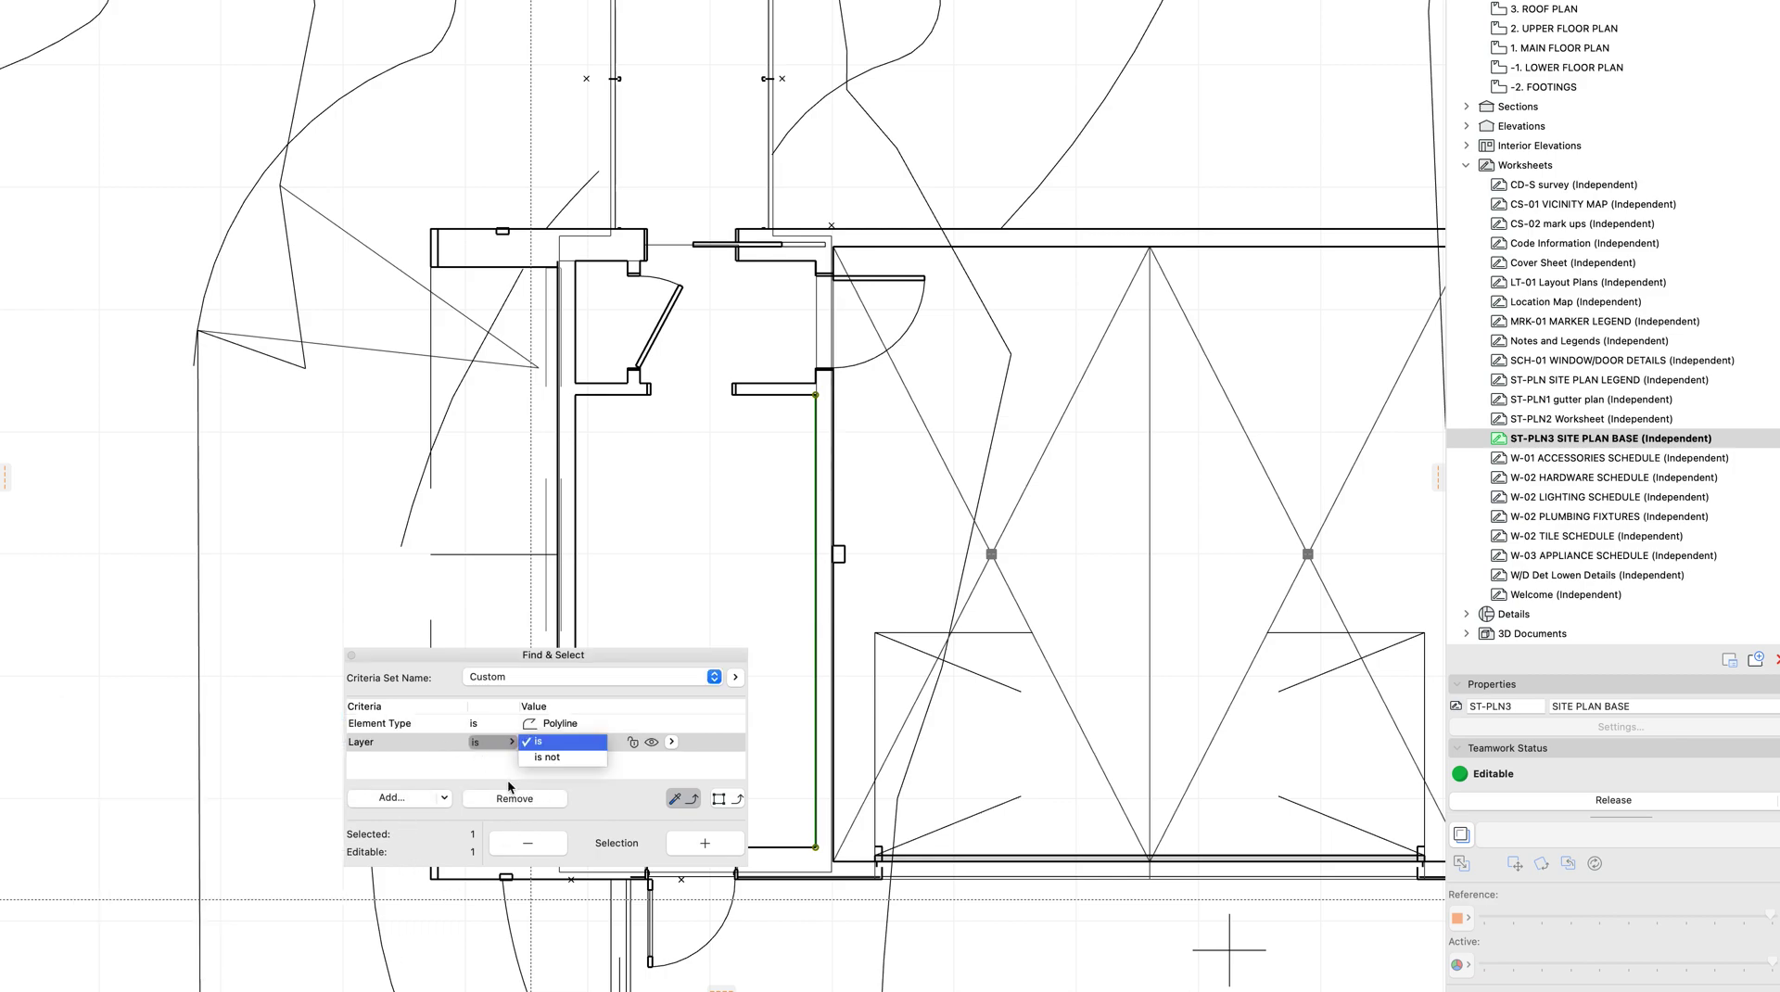
left_click(508, 796)
left_click(508, 796)
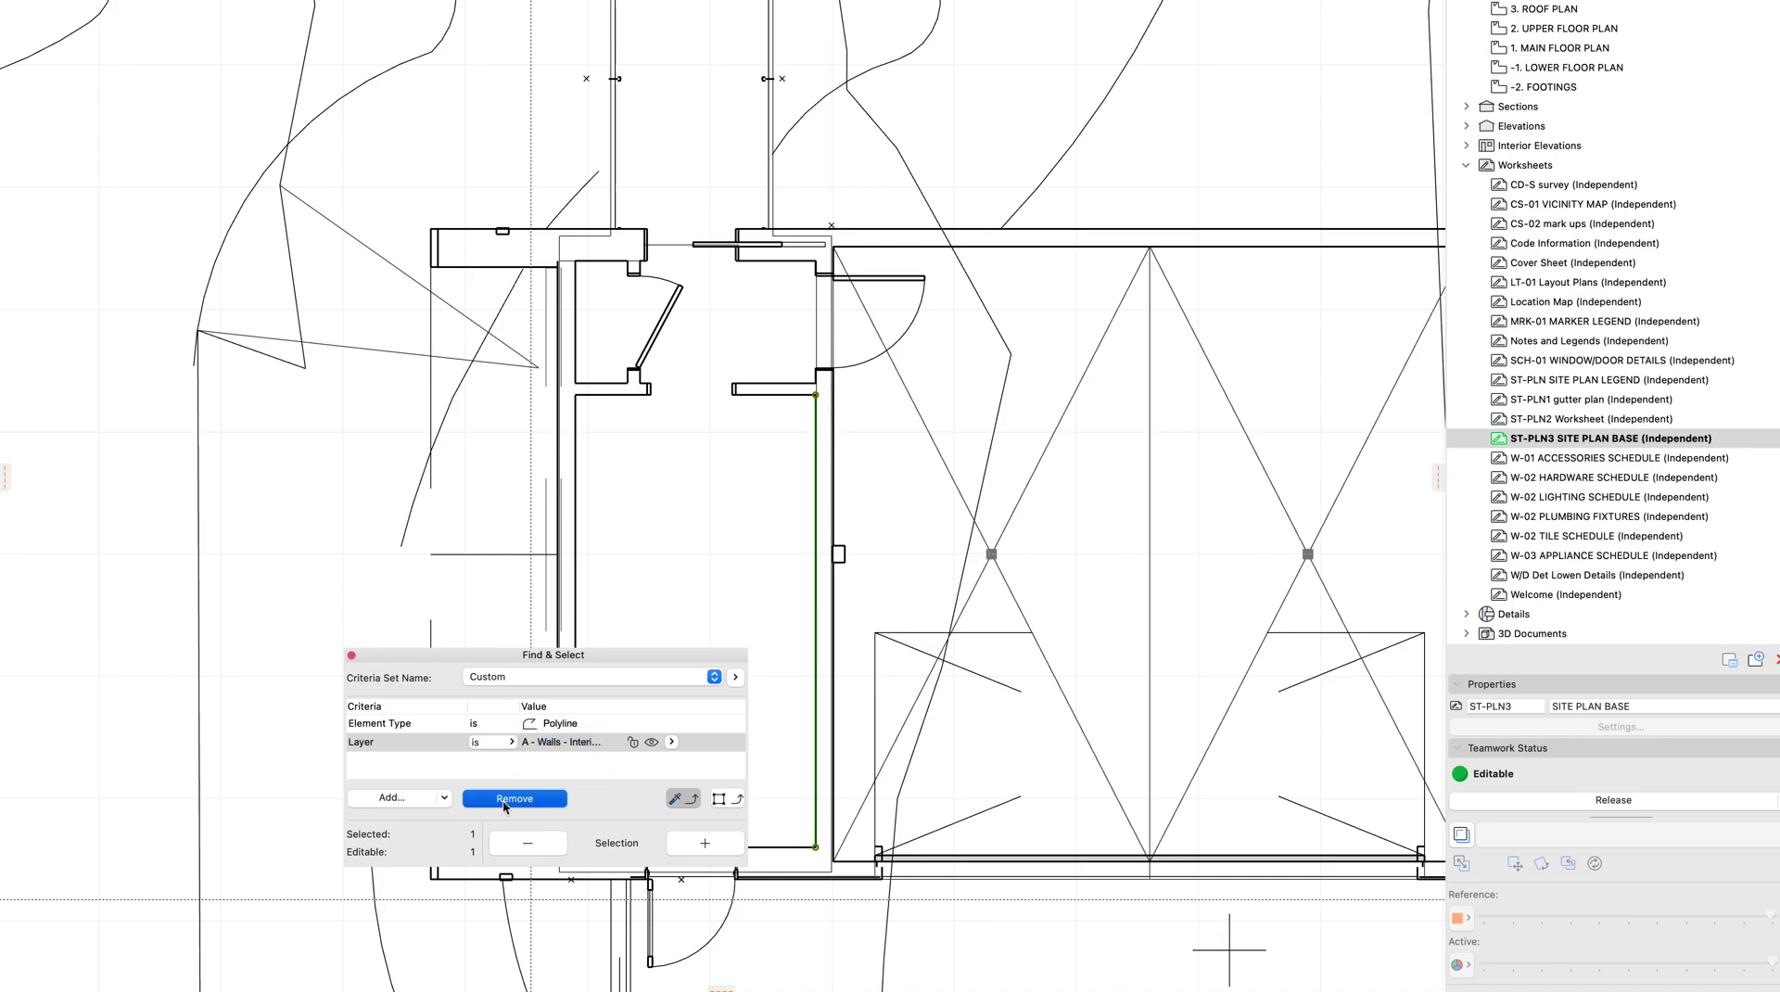
Add a Layer Name contains "A - Walls" criterion to Find & Select and select all matching polylines
left_click(397, 796)
type("LAYER")
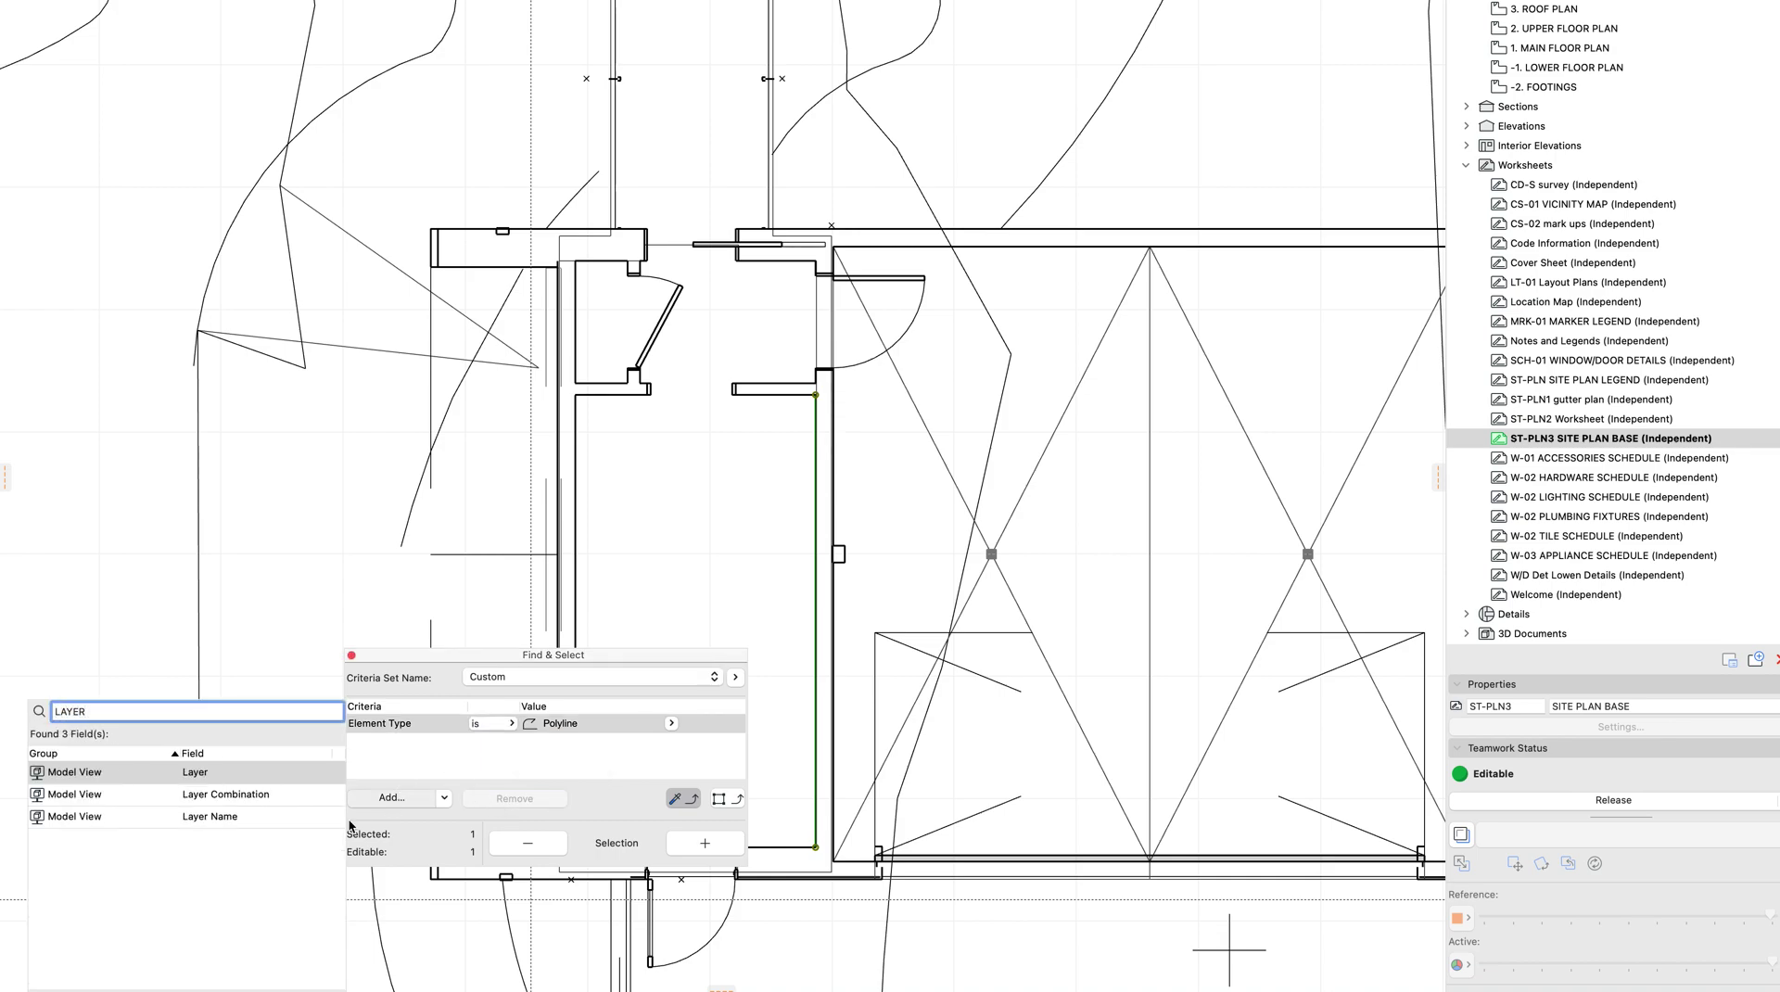
left_click(266, 816)
left_click(306, 989)
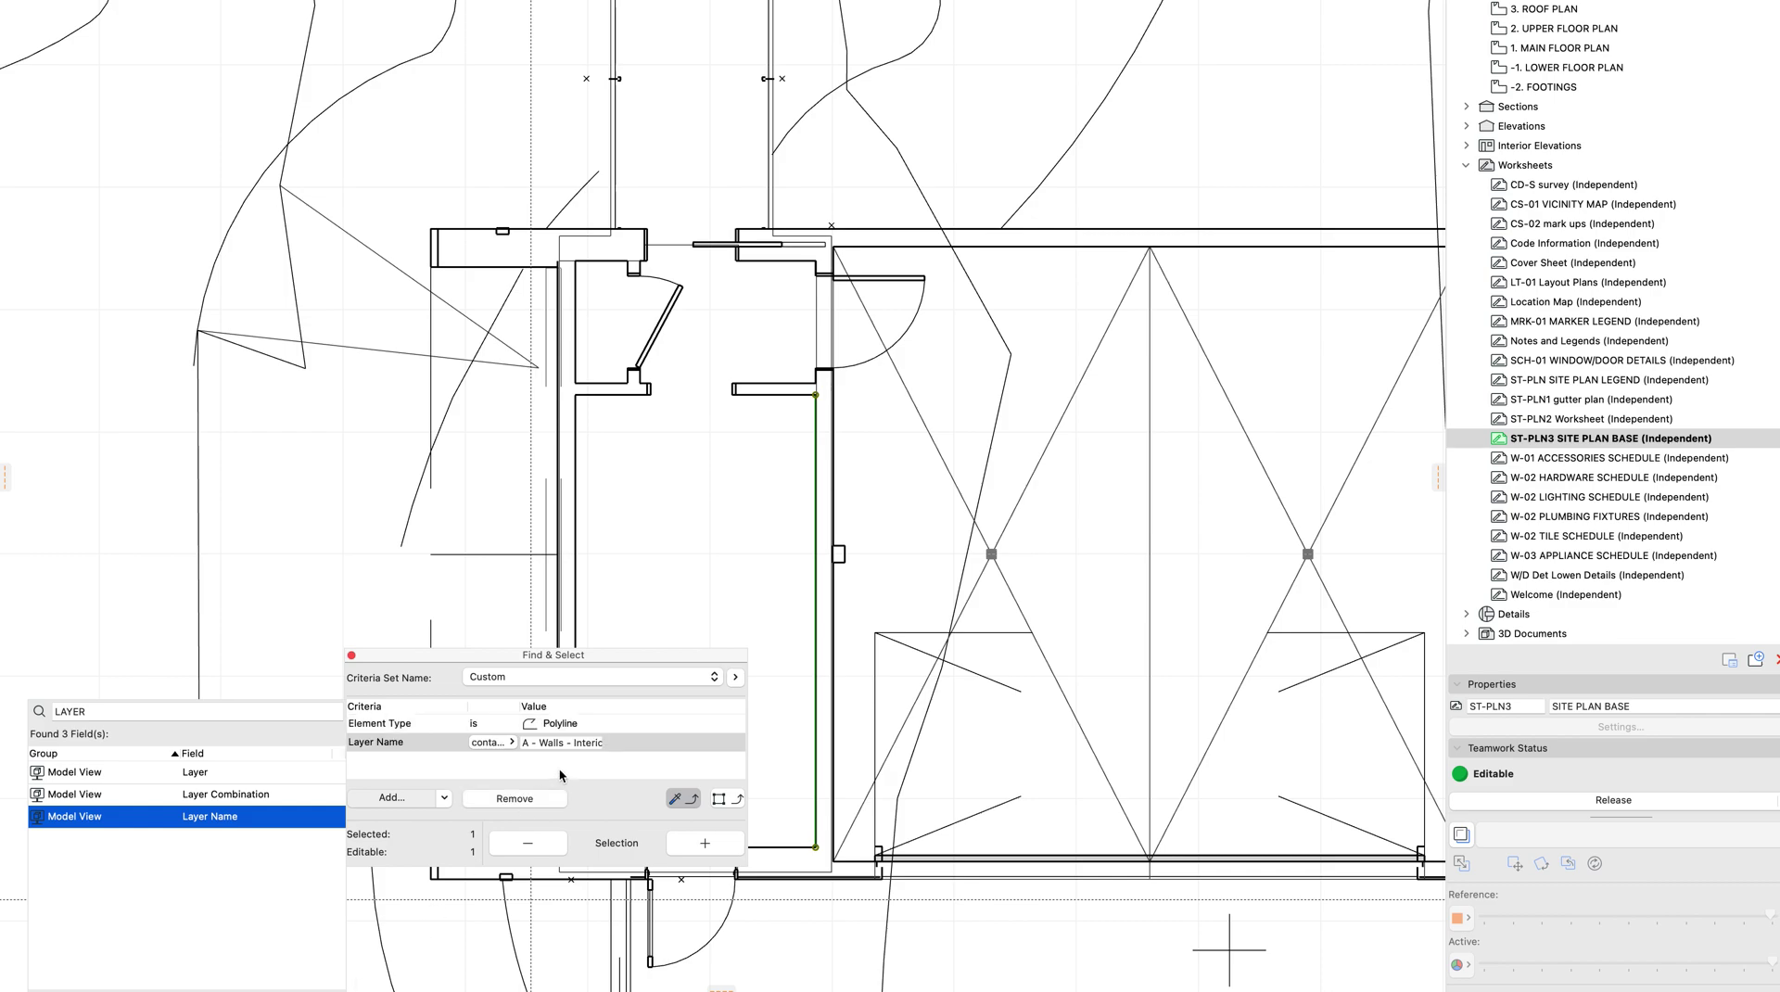
left_click(557, 743)
left_click(567, 746)
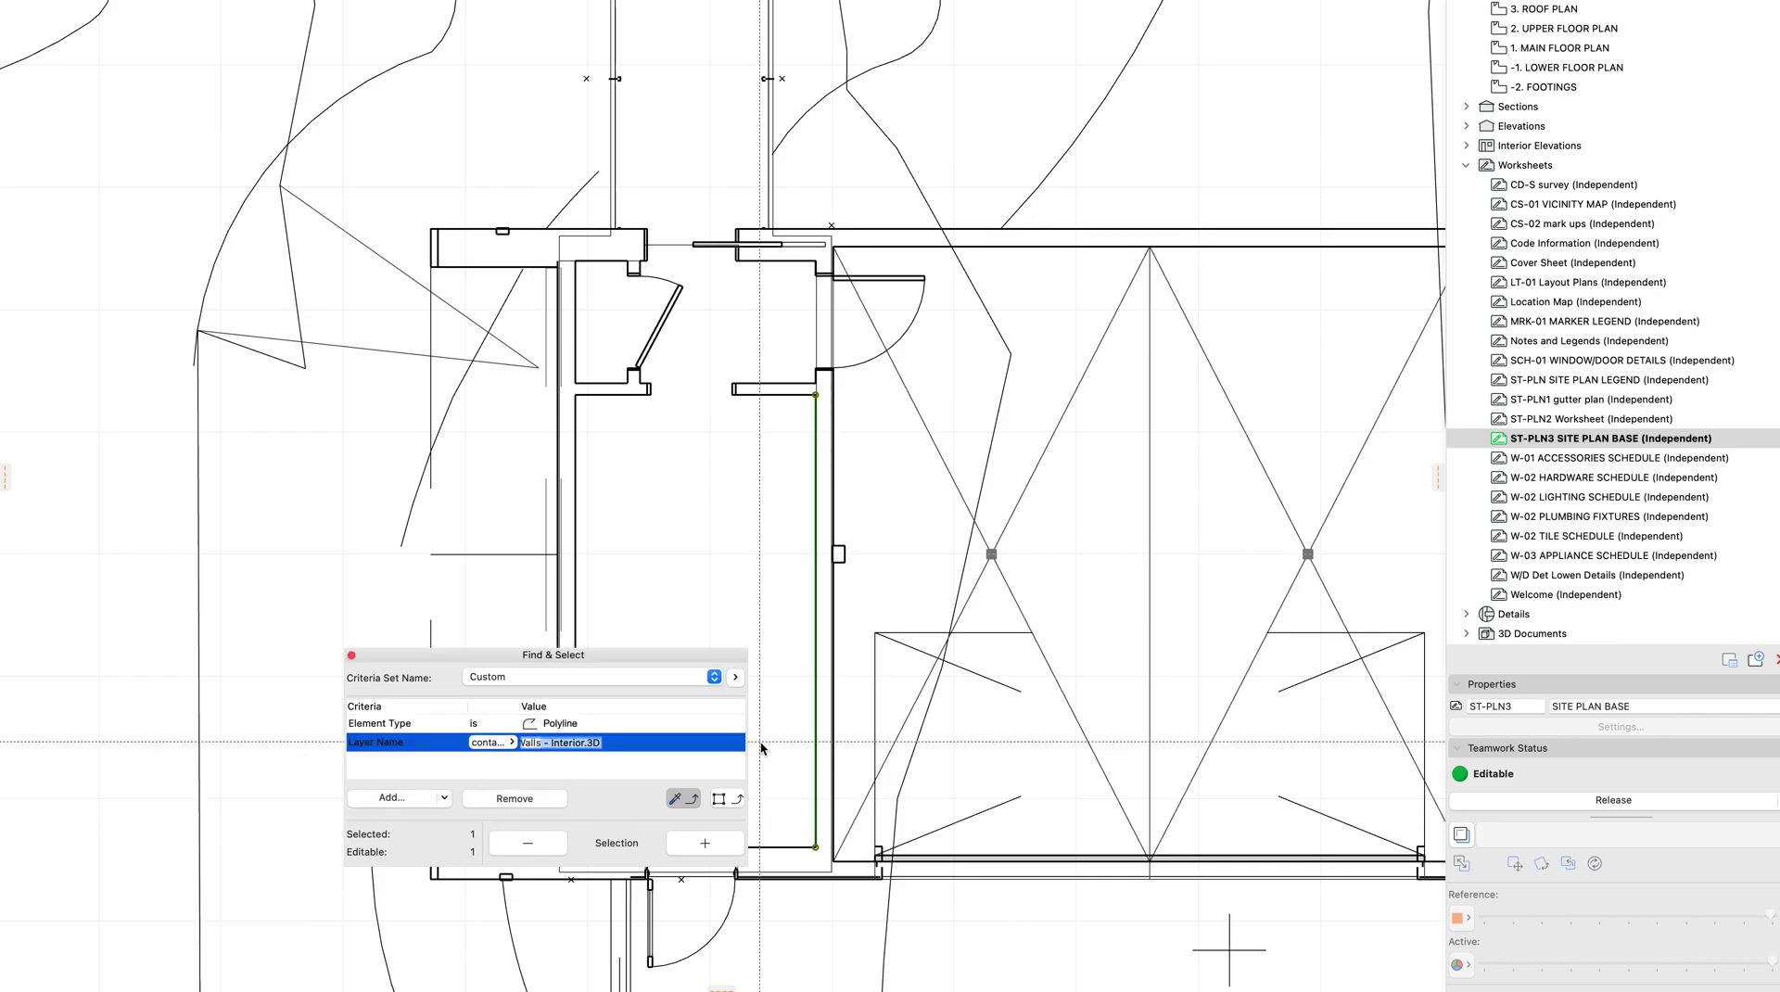
left_click(714, 845)
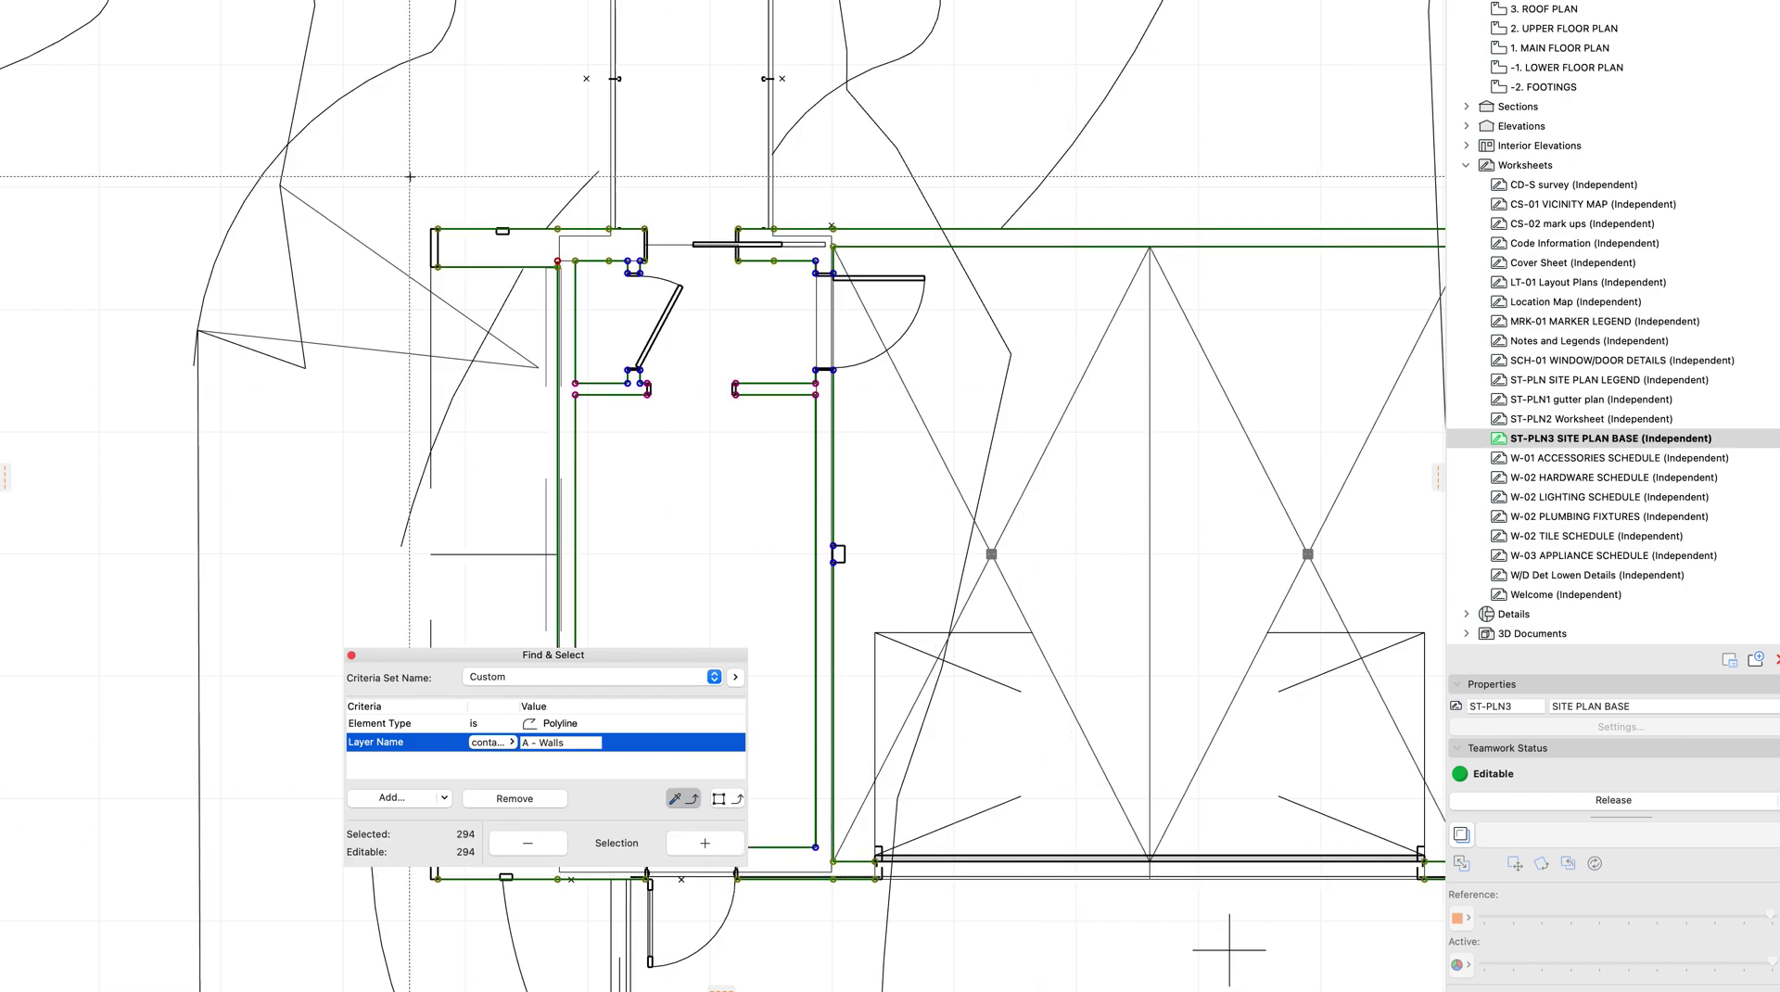
Unify the selected wall polylines and clear the selection
left_click(0, 0)
mouse_move(27, 275)
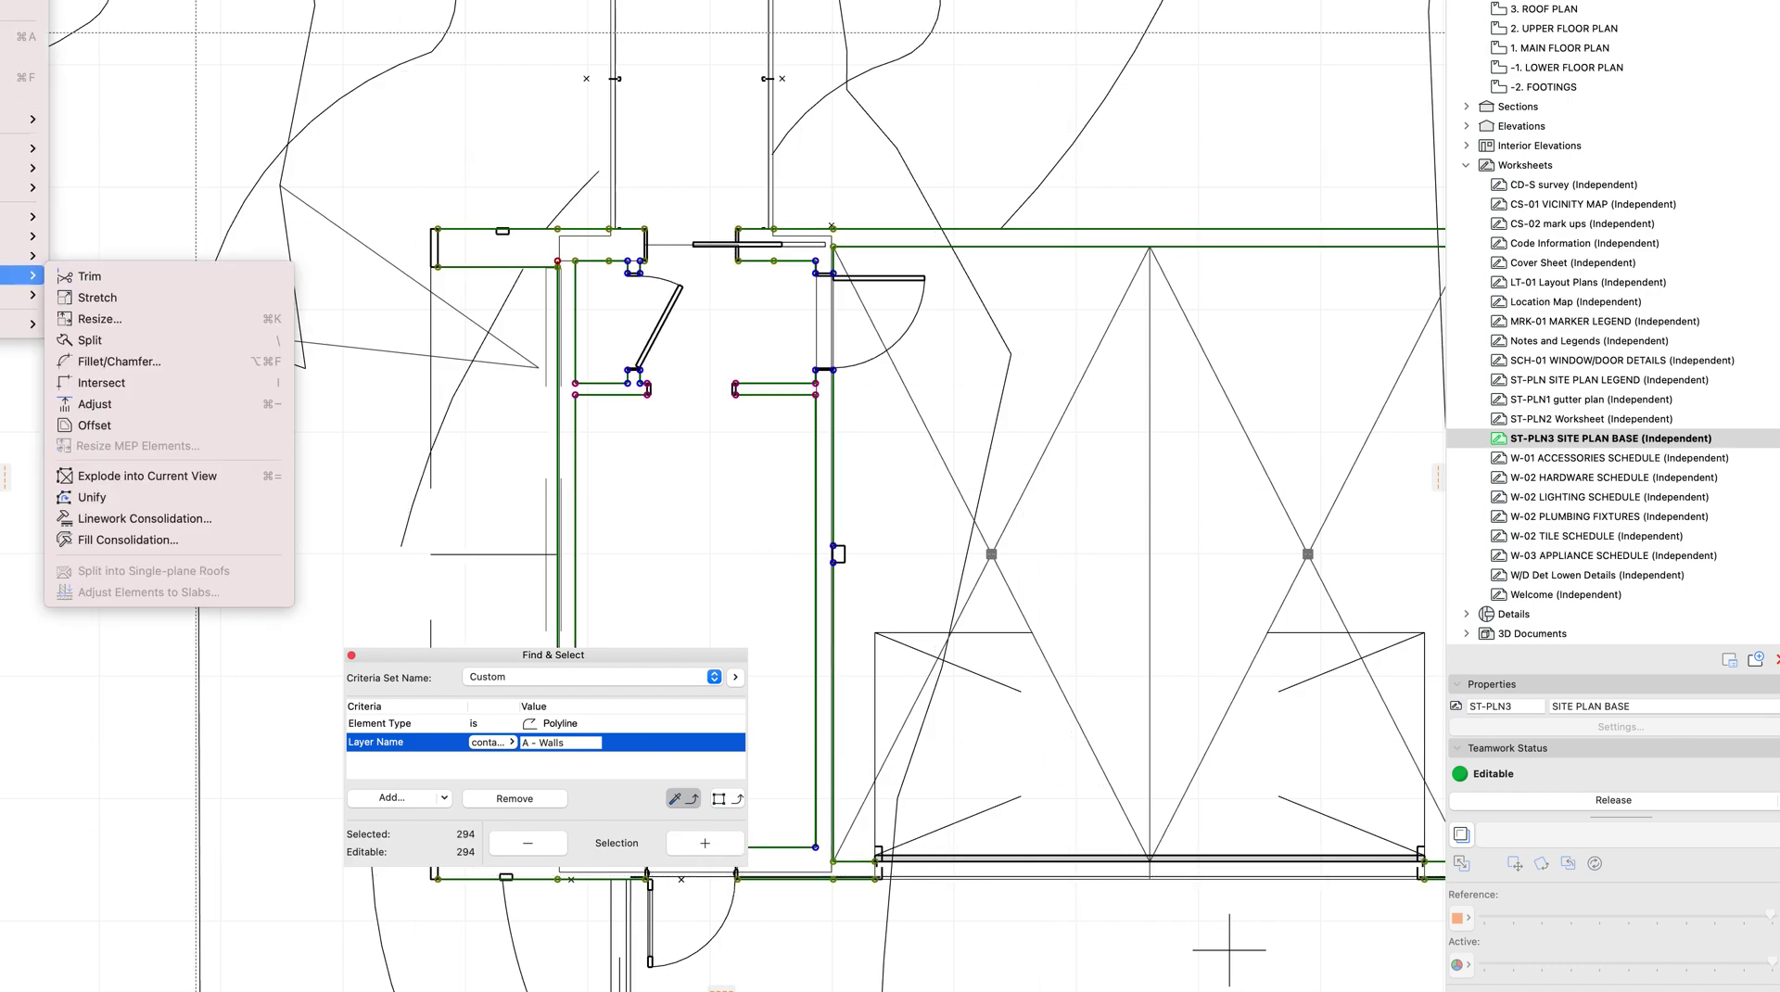
left_click(179, 493)
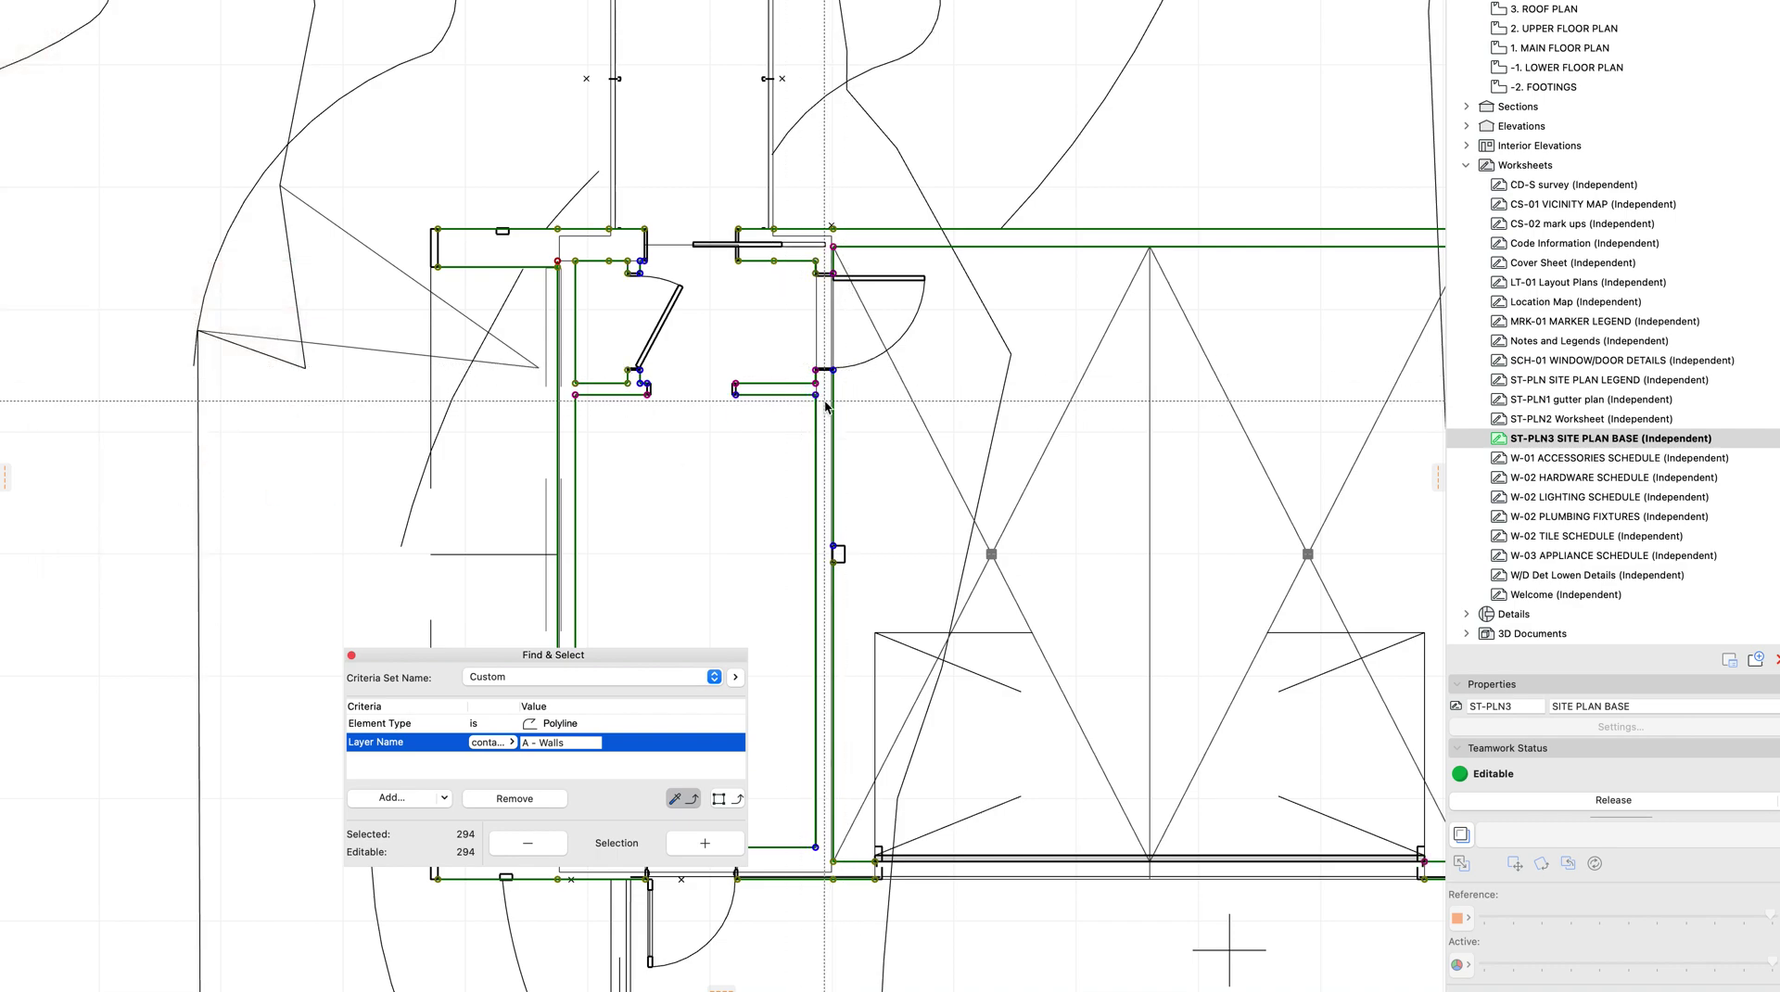
key("shift+super+t")
key("Escape")
key("Escape")
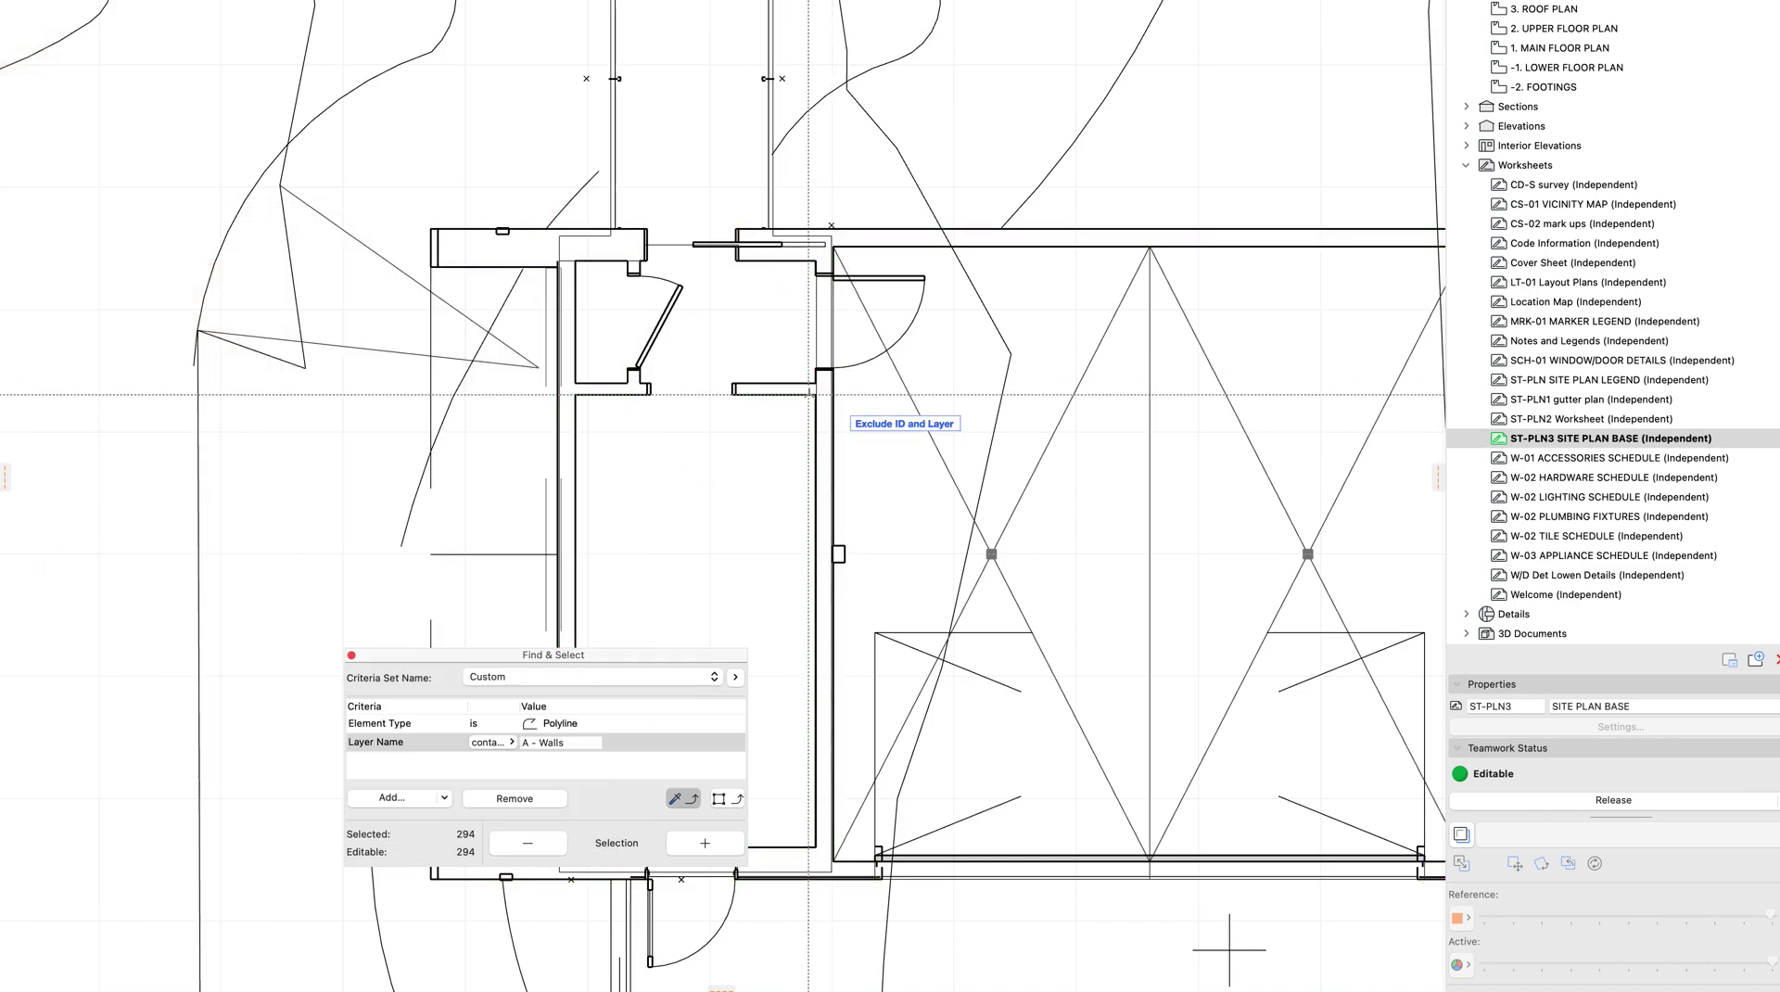
Check how the wall linework beside the small room's angled door is joined by selecting individual segments, then deselect
left_click(601, 398)
scroll(600, 398, "up", 5)
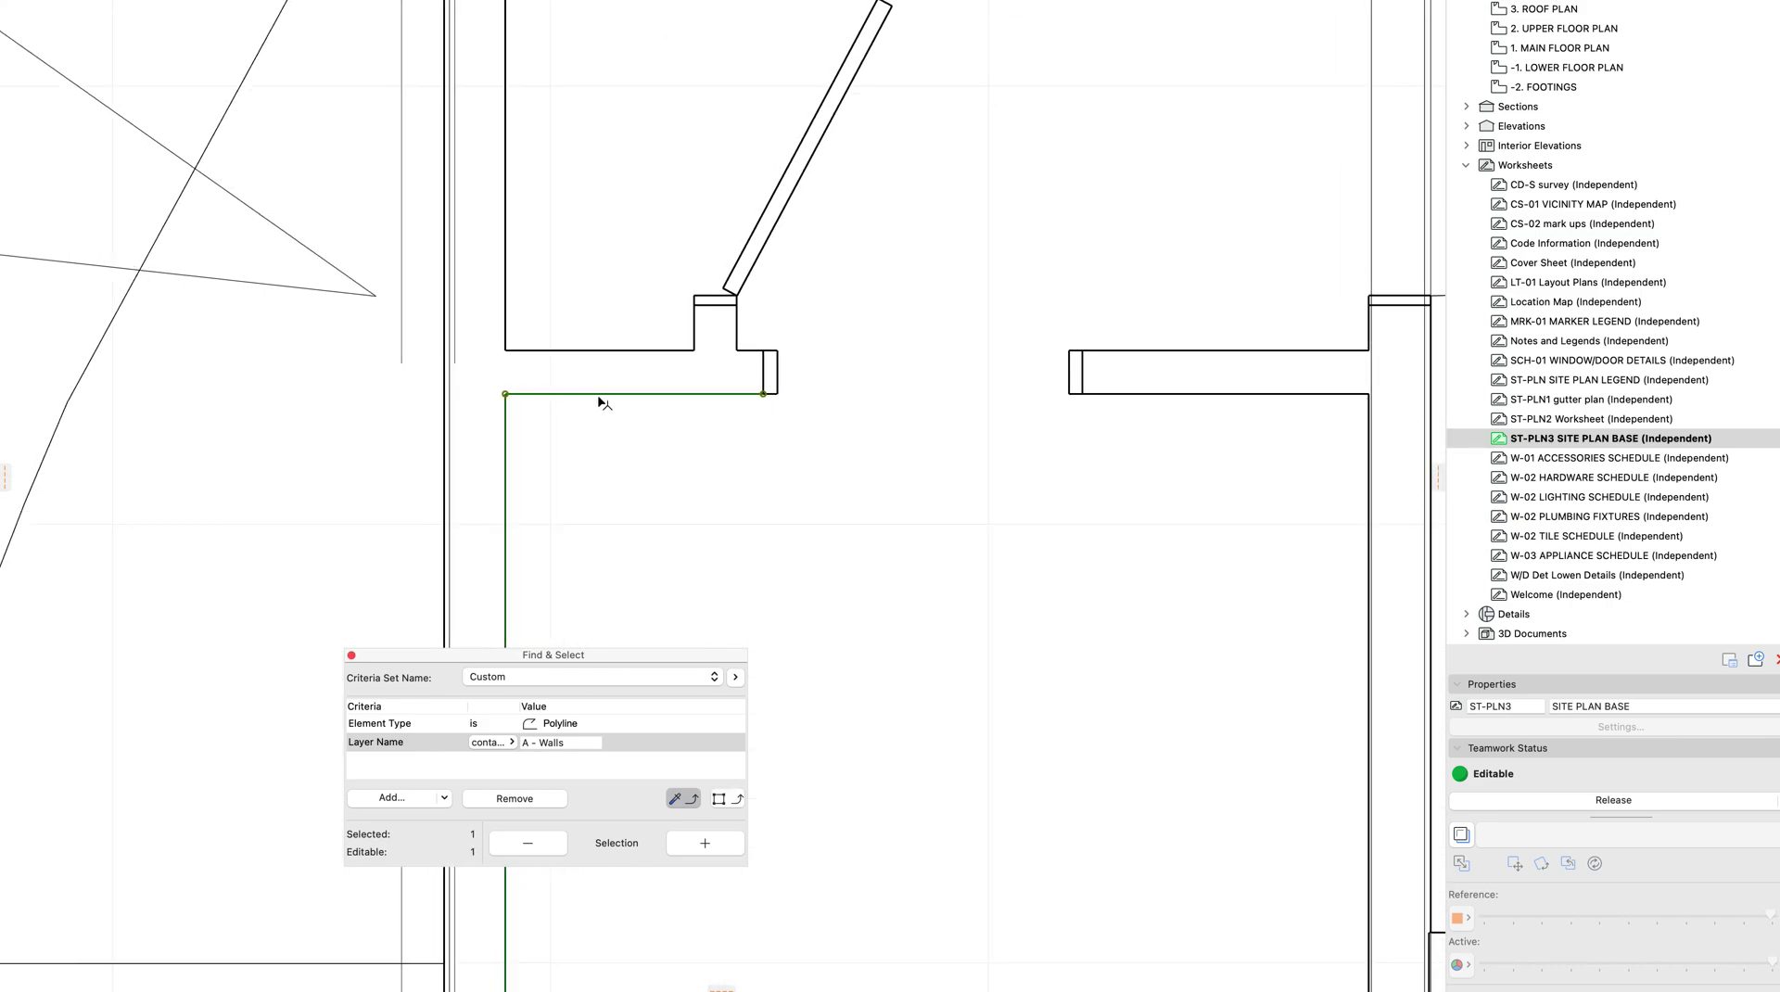
left_click(605, 351)
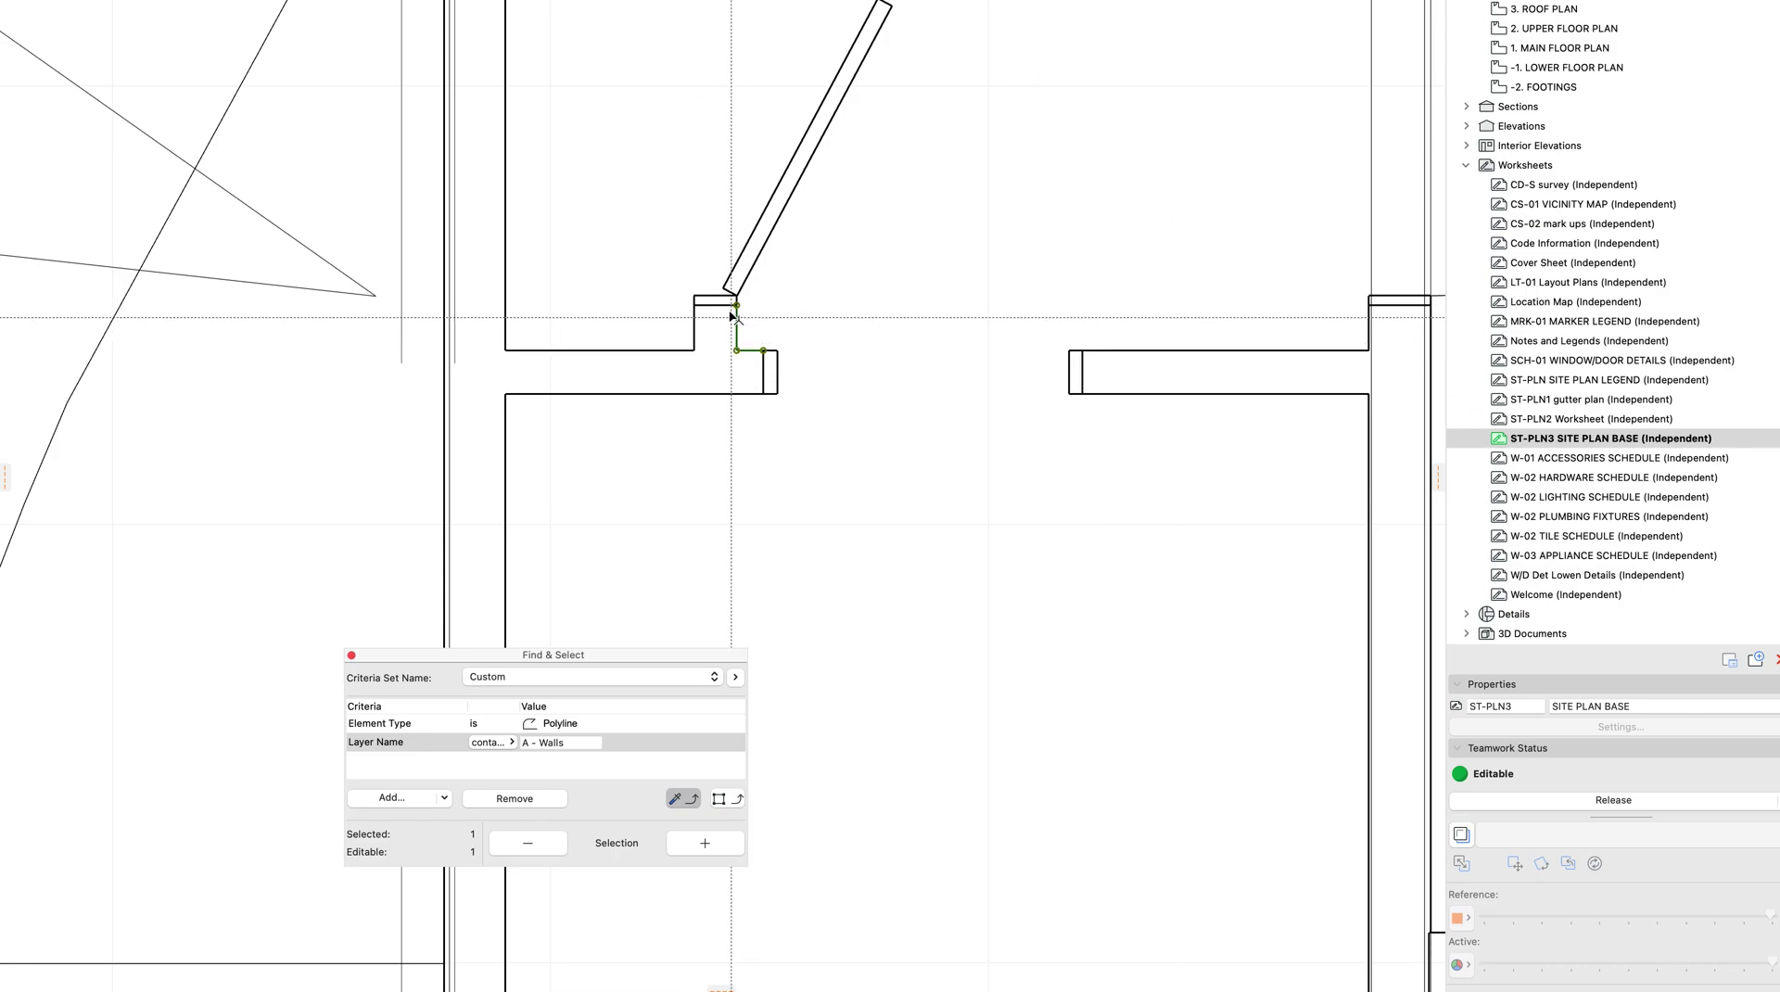
left_click(728, 356)
left_click(703, 340)
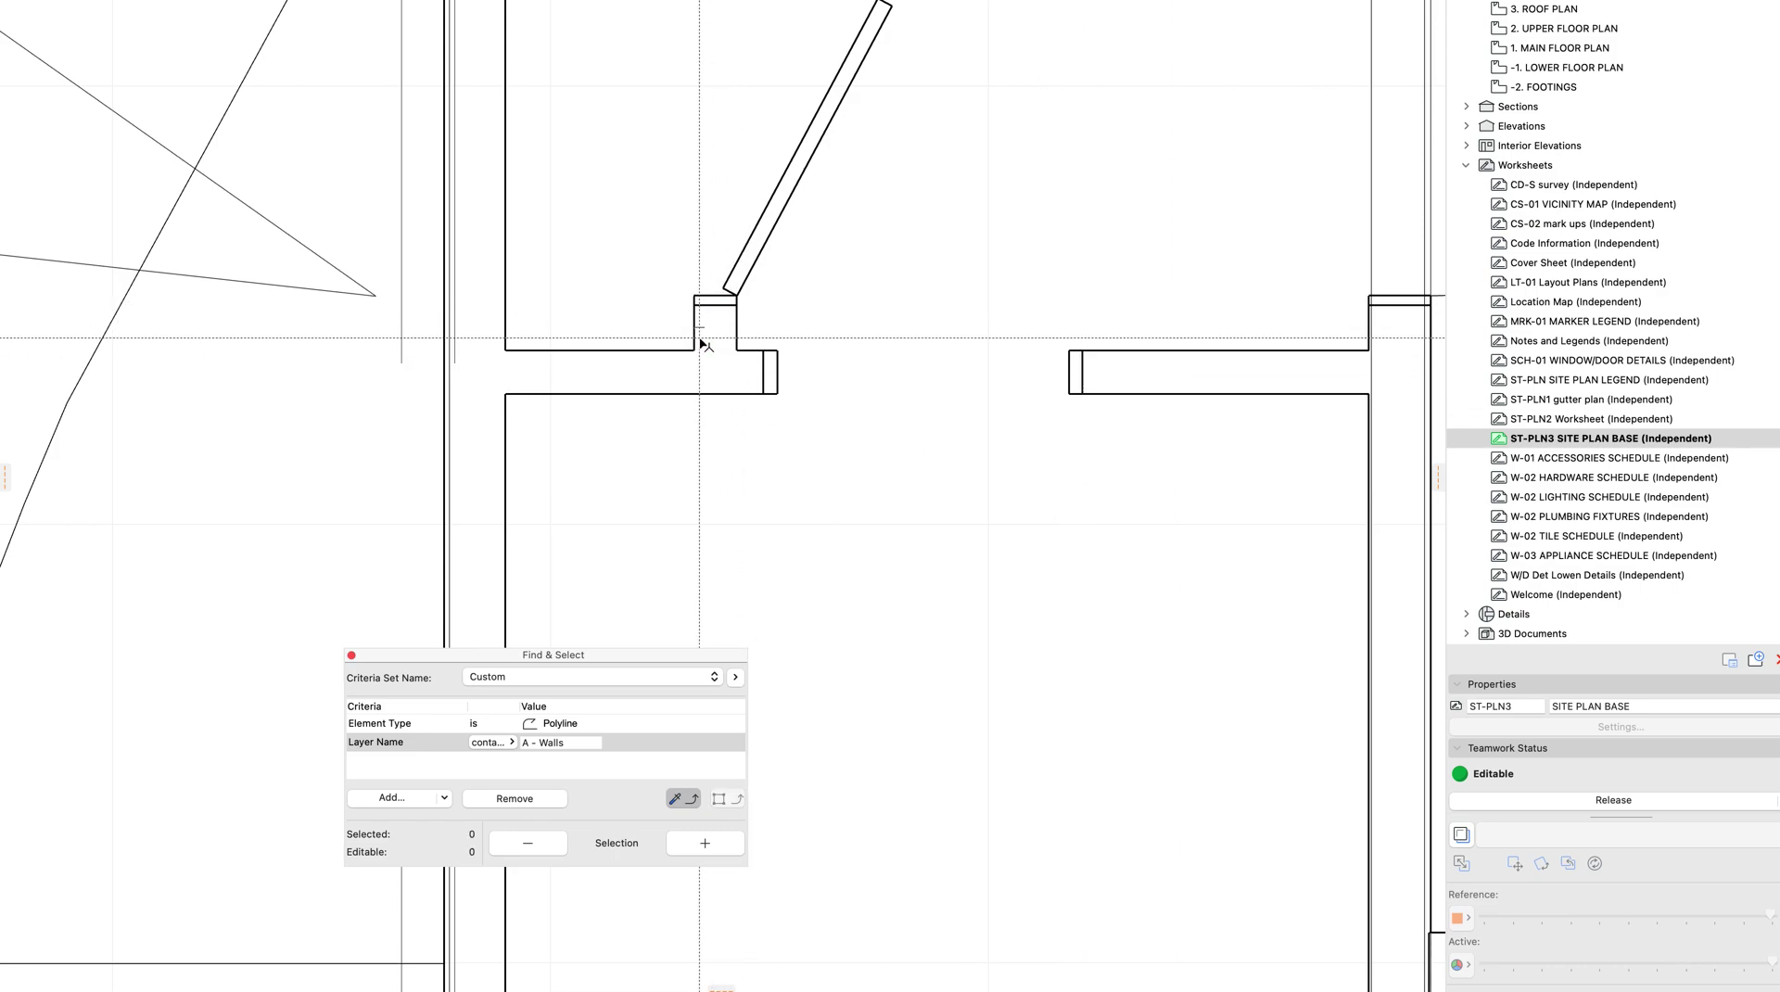
key("Escape")
scroll(758, 388, "down", 1)
scroll(758, 394, "down", 10)
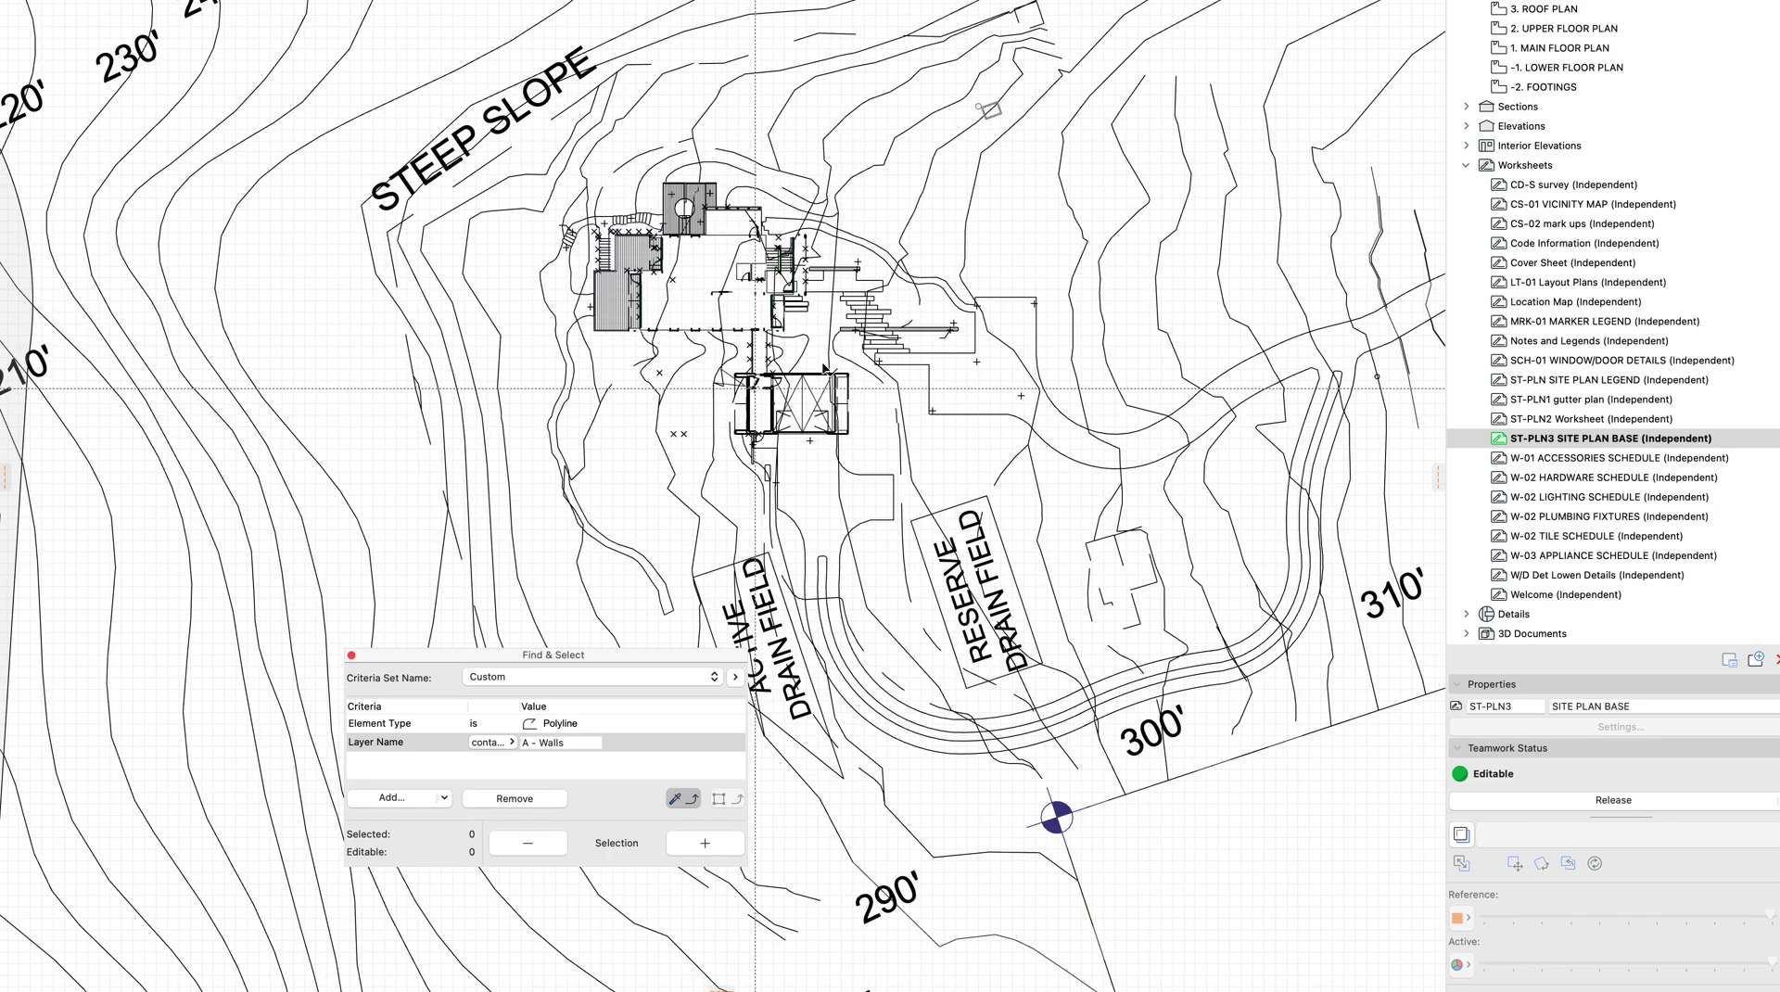